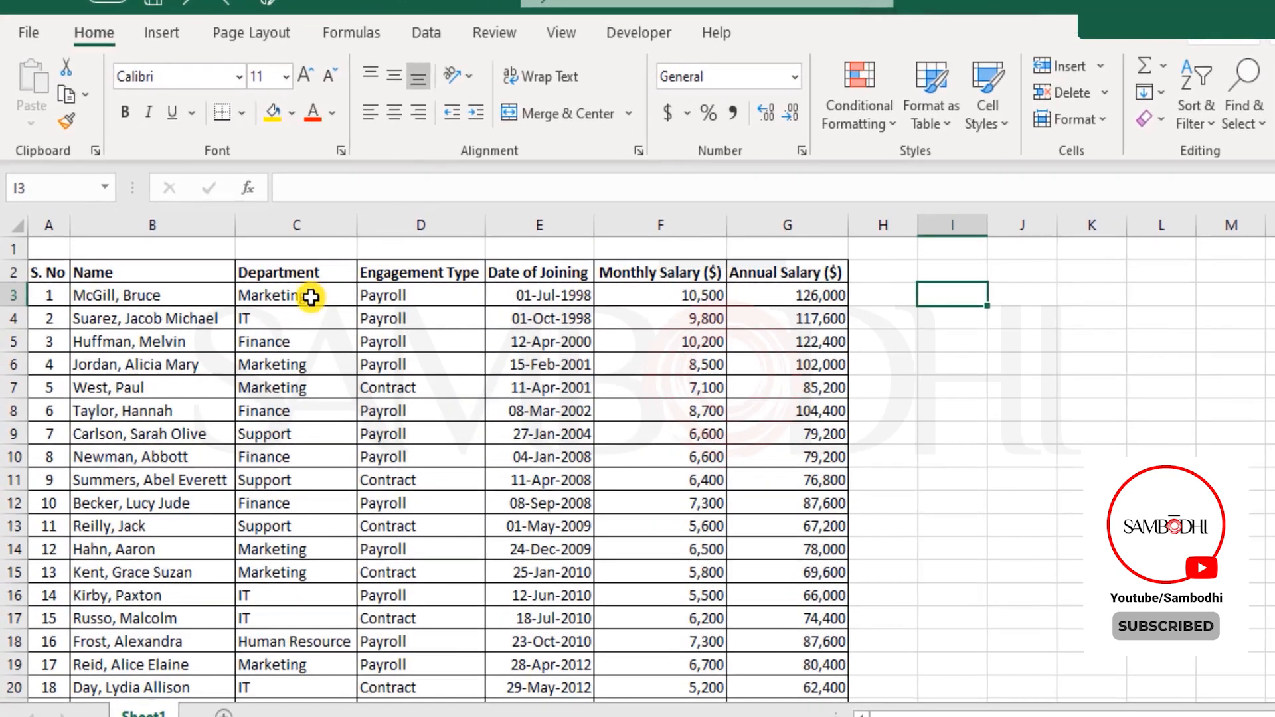
- Select the column C department entries, turn on header filters and browse the Department filter list
{"action": "left_click_drag", "start_coordinate": [311, 297], "coordinate": [288, 684]}
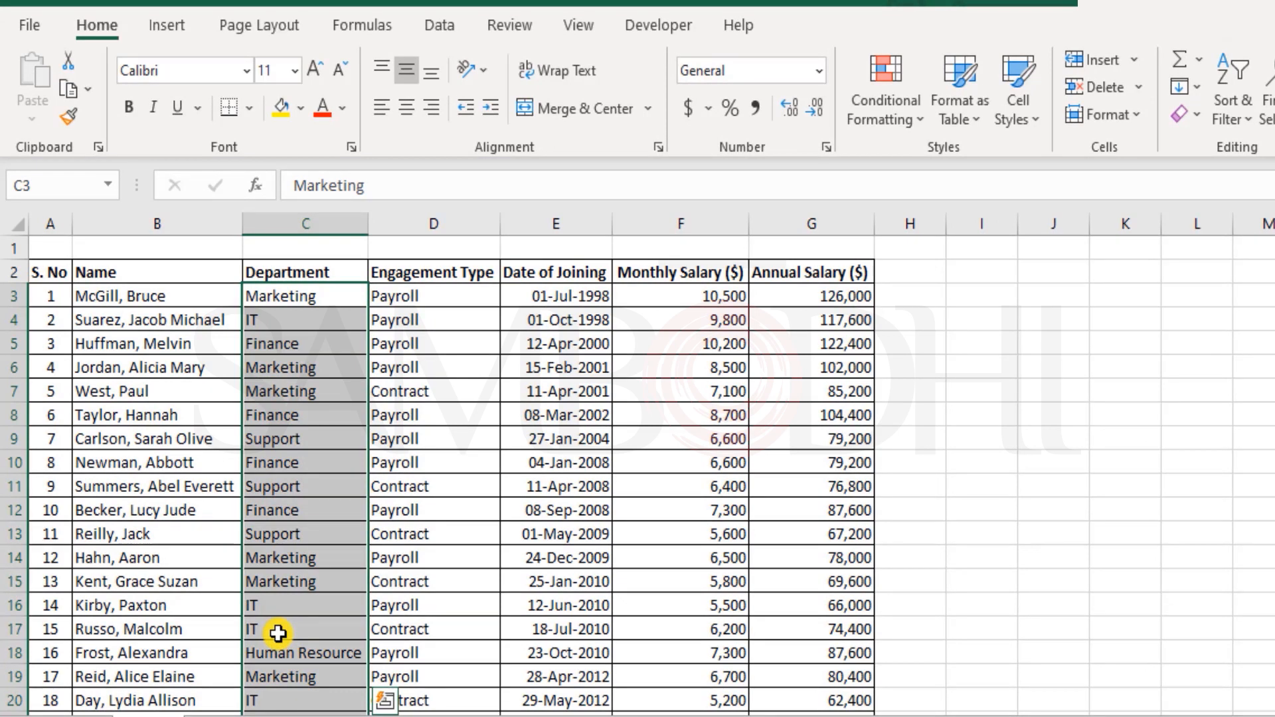
{"action": "scroll", "coordinate": [277, 631], "scroll_direction": "down", "scroll_amount": 3}
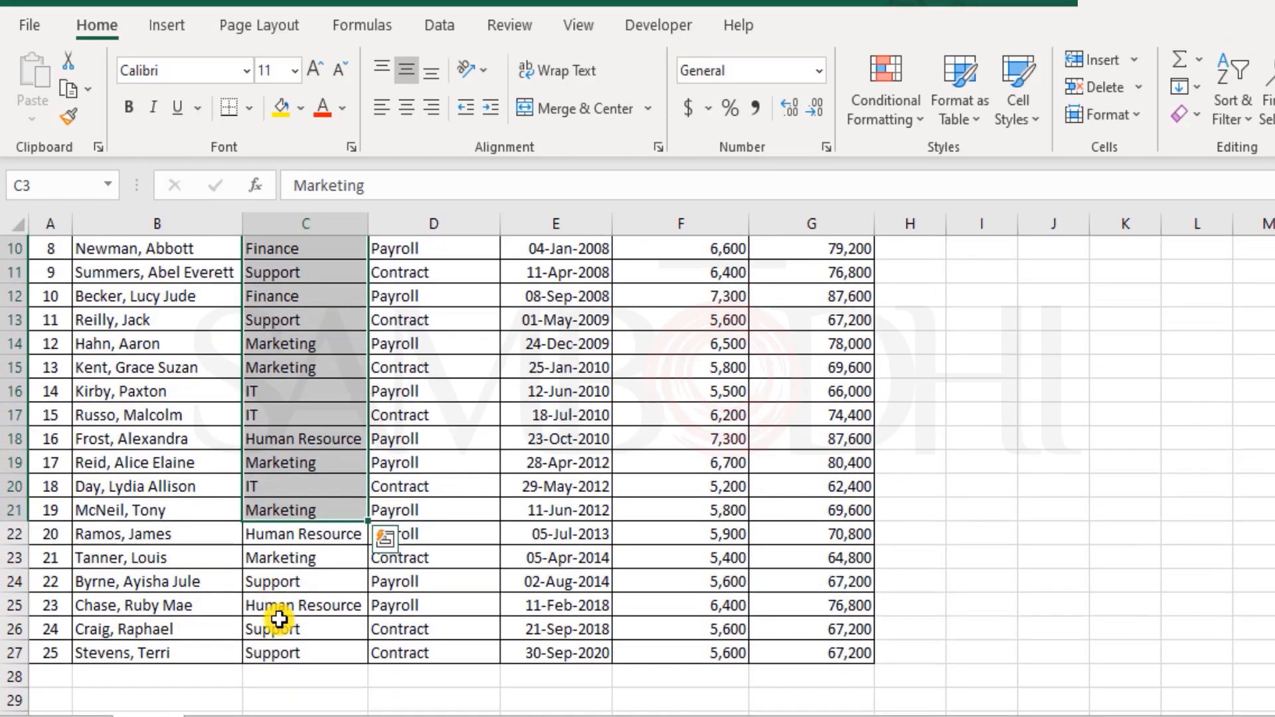
{"action": "scroll", "coordinate": [279, 621], "scroll_direction": "up", "scroll_amount": 3}
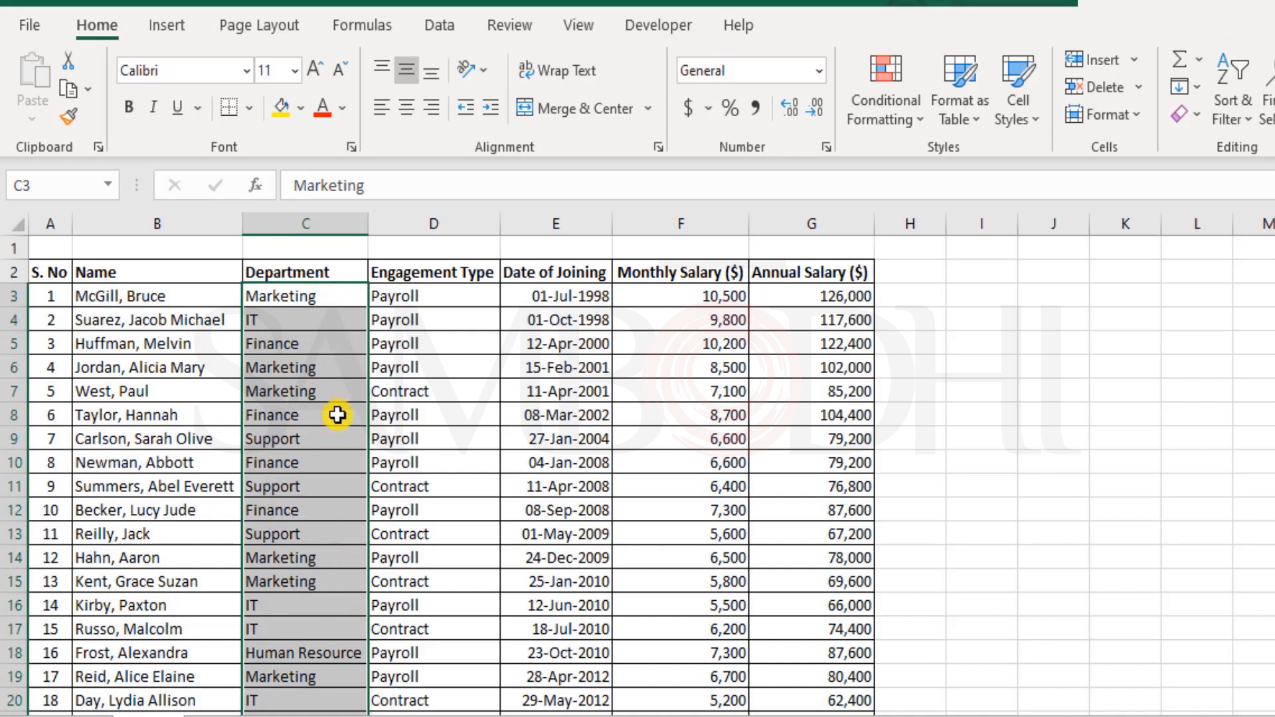
{"action": "left_click", "coordinate": [312, 273]}
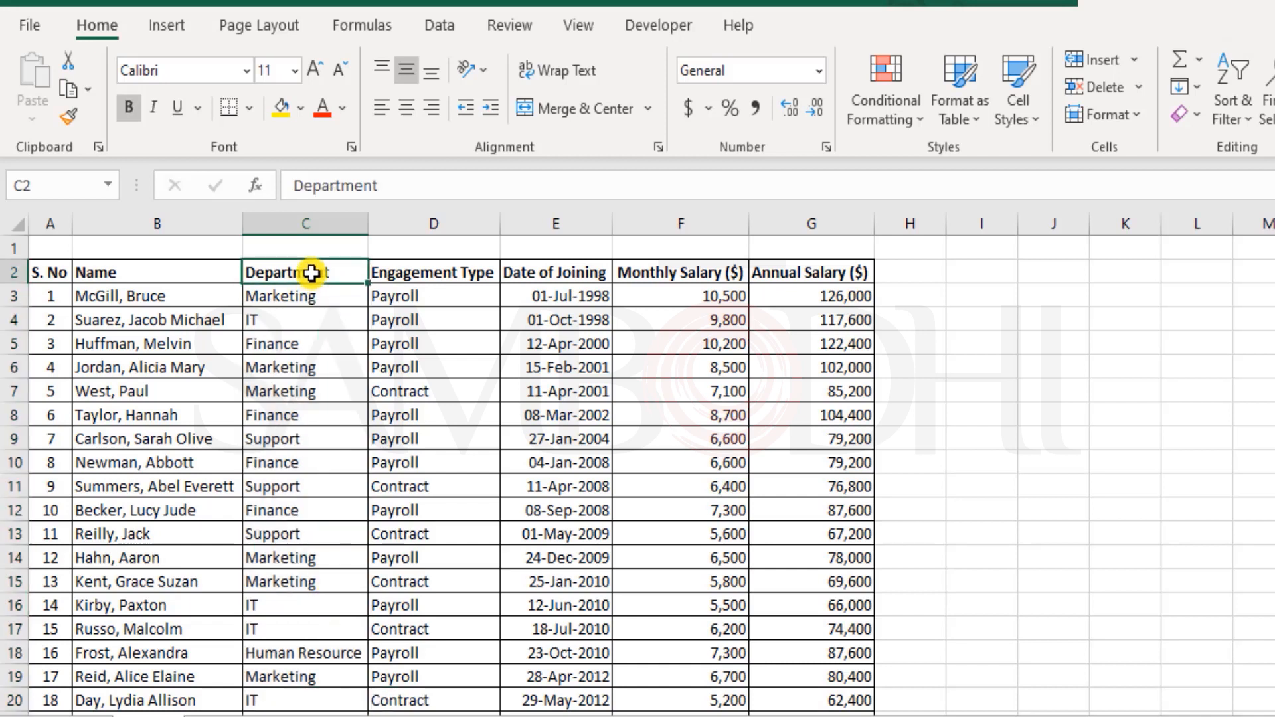
{"action": "key", "text": "ctrl+shift+l"}
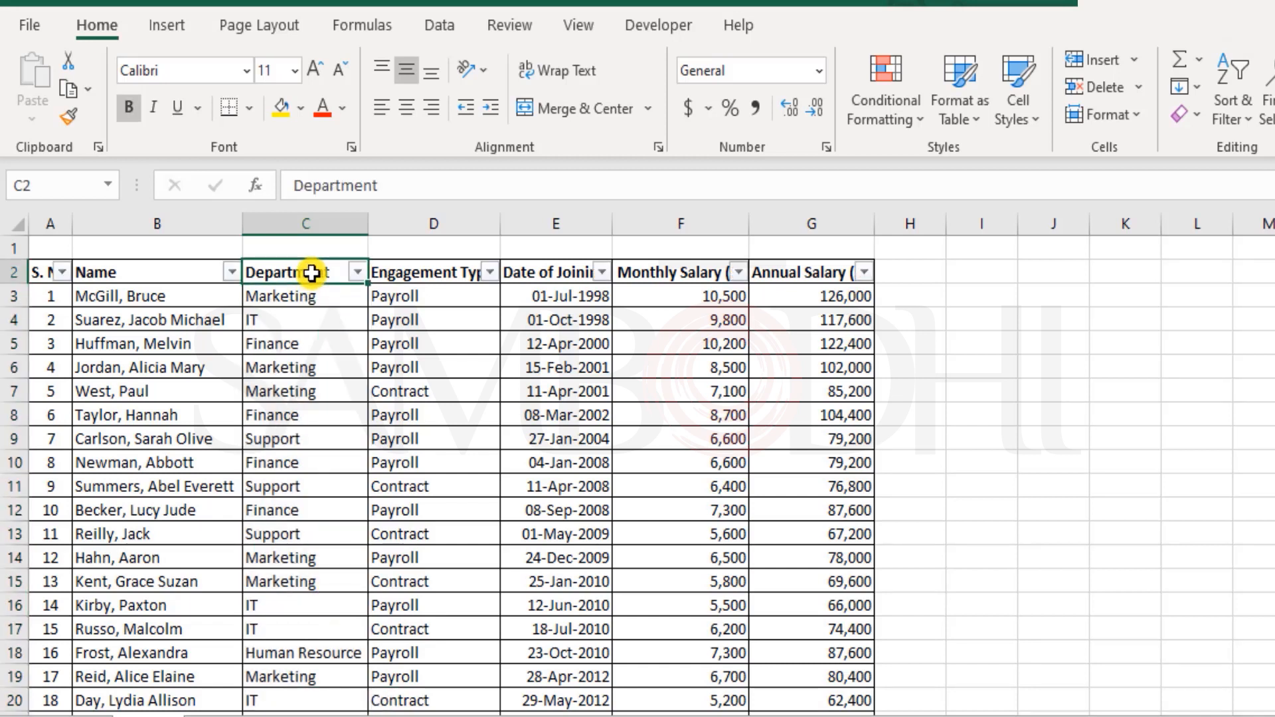
{"action": "left_click", "coordinate": [357, 272]}
{"action": "scroll", "coordinate": [166, 611], "scroll_direction": "down", "scroll_amount": 1}
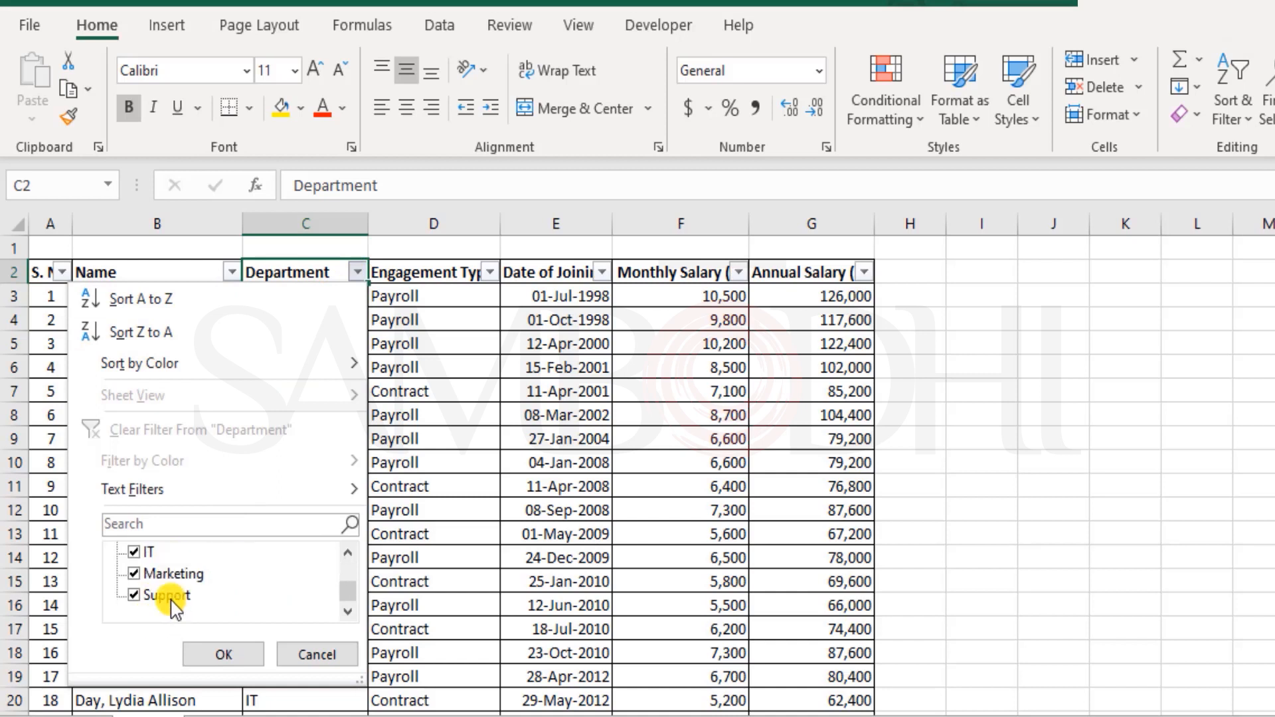
{"action": "scroll", "coordinate": [171, 607], "scroll_direction": "up", "scroll_amount": 1}
{"action": "scroll", "coordinate": [171, 608], "scroll_direction": "down", "scroll_amount": 1}
{"action": "scroll", "coordinate": [178, 586], "scroll_direction": "up", "scroll_amount": 2}
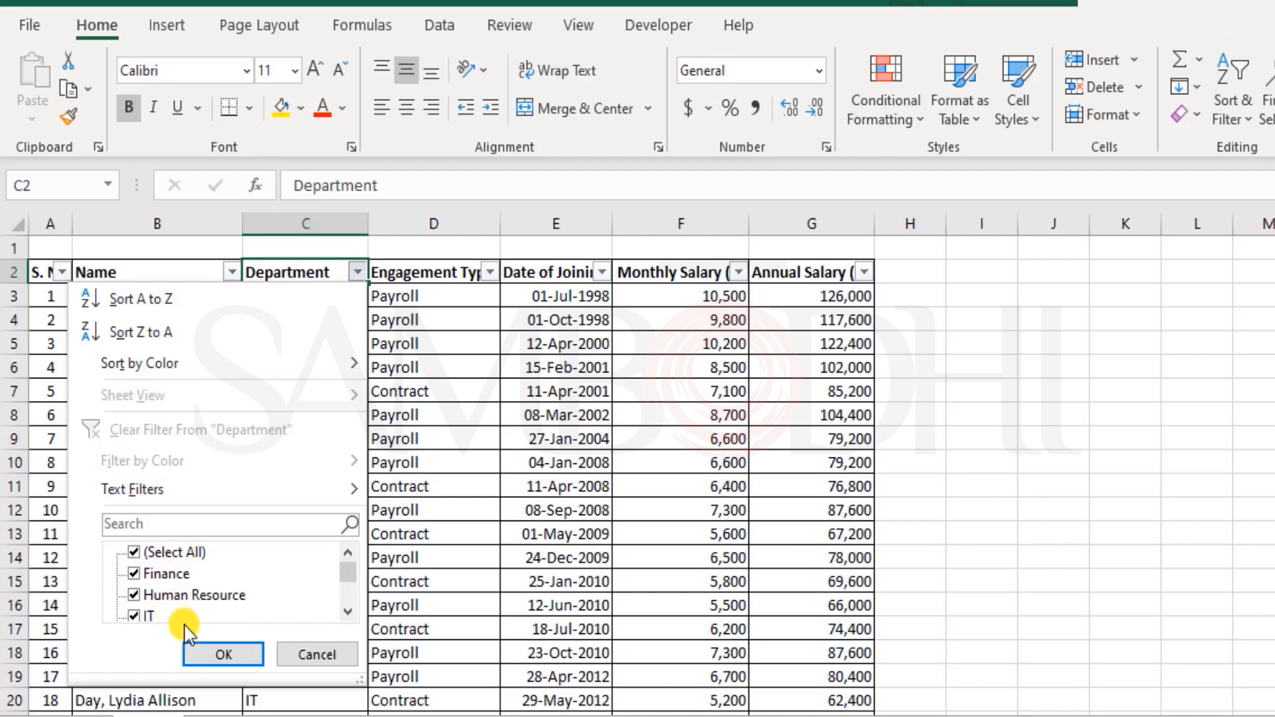
- Toggle Support off and back on in the Department filter, then turn filtering off
{"action": "scroll", "coordinate": [247, 601], "scroll_direction": "down", "scroll_amount": 1}
{"action": "scroll", "coordinate": [247, 601], "scroll_direction": "down", "scroll_amount": 1}
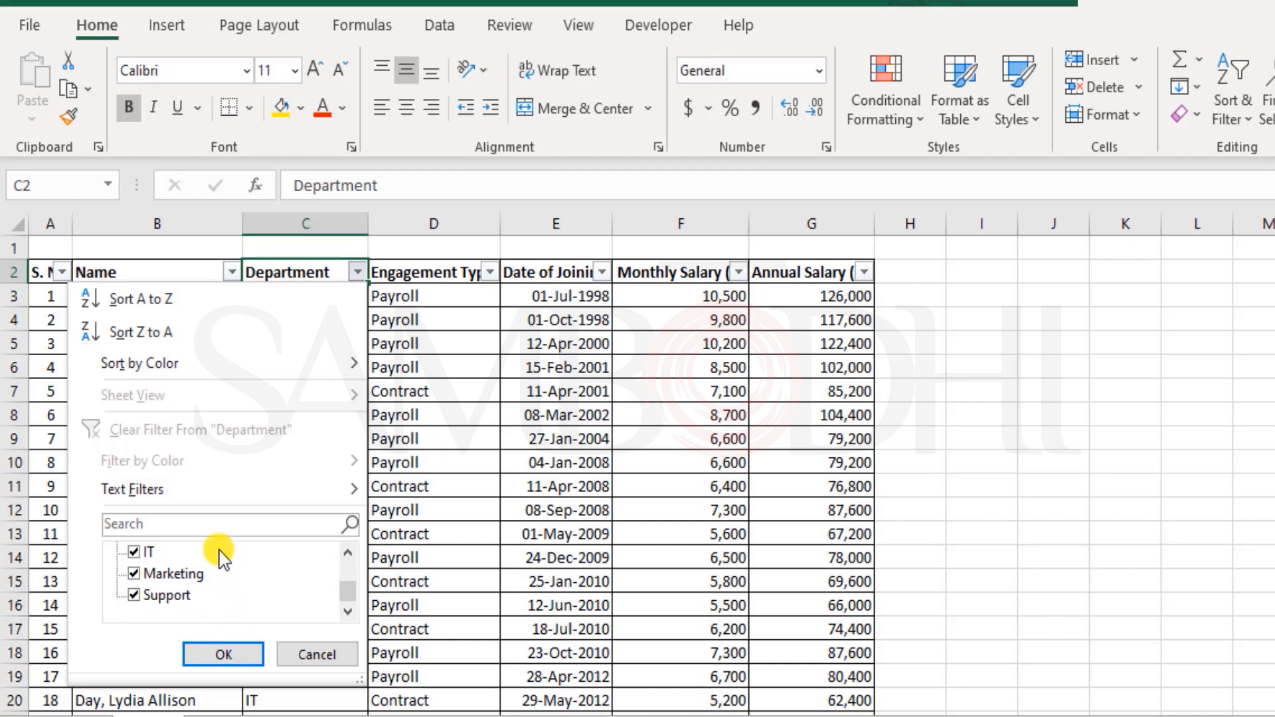
{"action": "left_click", "coordinate": [186, 600]}
{"action": "left_click", "coordinate": [179, 595]}
{"action": "left_click", "coordinate": [320, 655]}
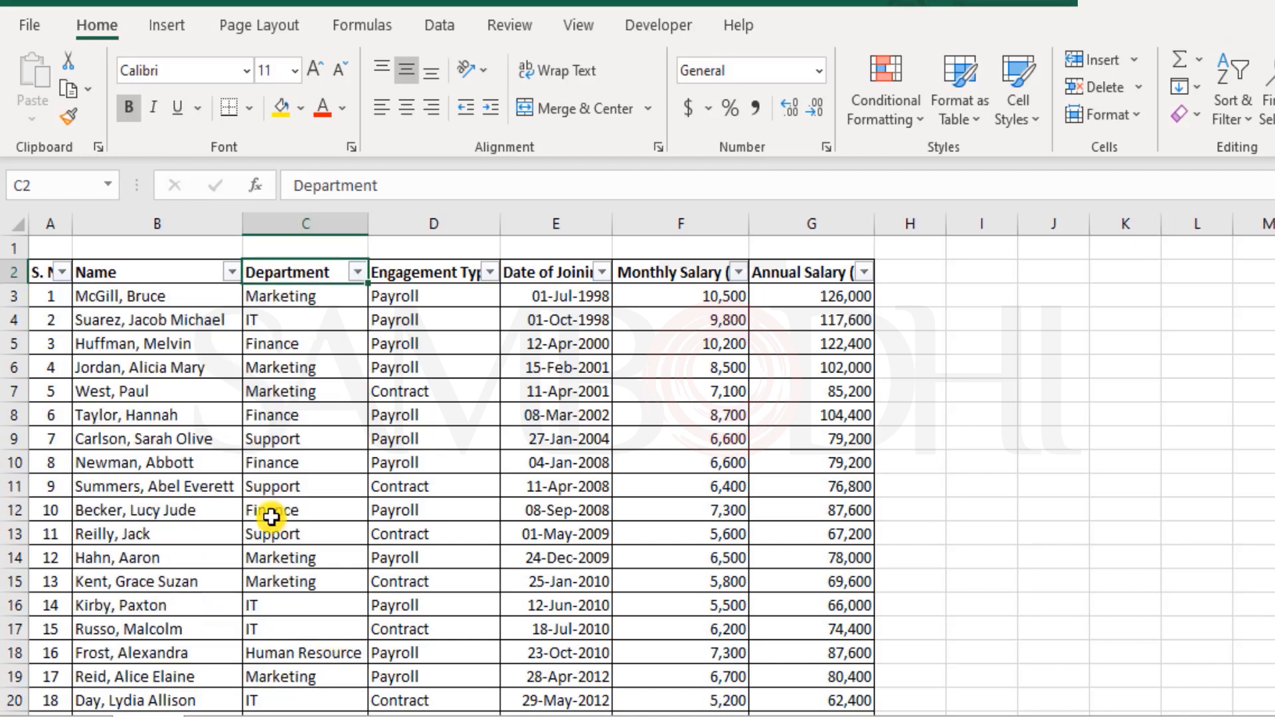
{"action": "key", "text": "ctrl+shift+l"}
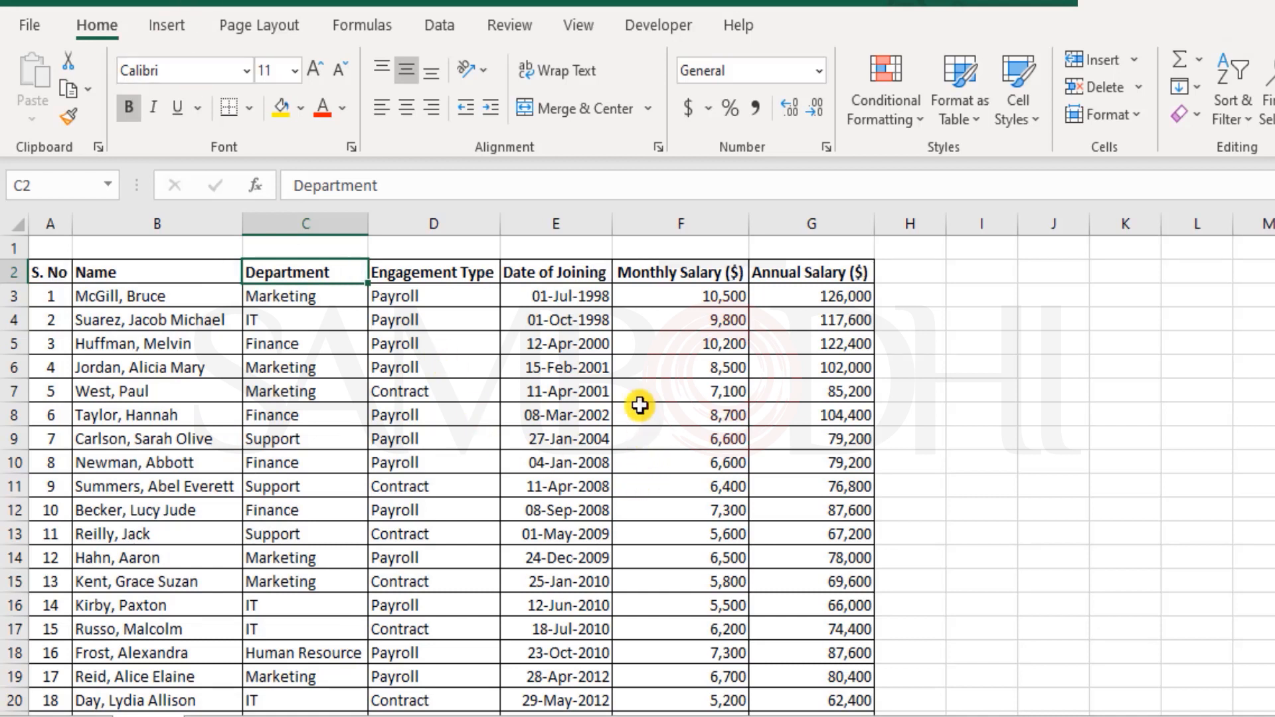
- Copy the department names in C3:C27 and paste them into K3
{"action": "left_click_drag", "start_coordinate": [285, 296], "coordinate": [316, 652]}
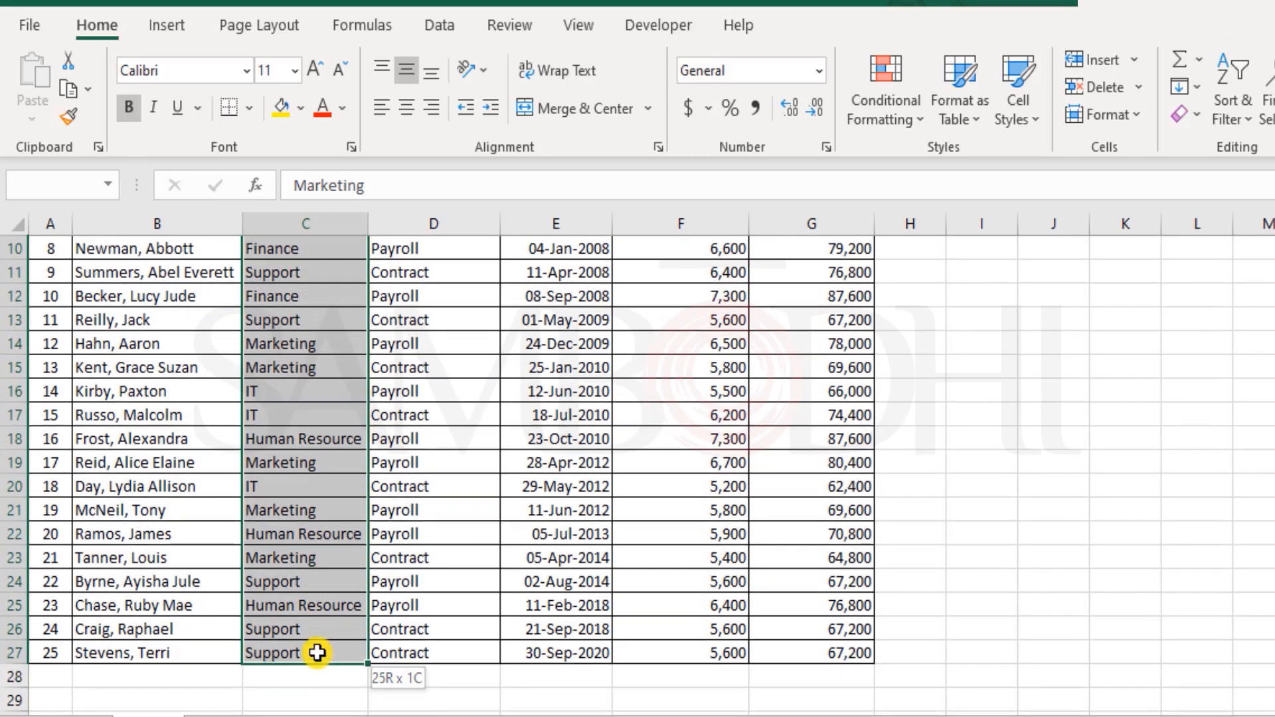
{"action": "scroll", "coordinate": [297, 341], "scroll_direction": "up", "scroll_amount": 3}
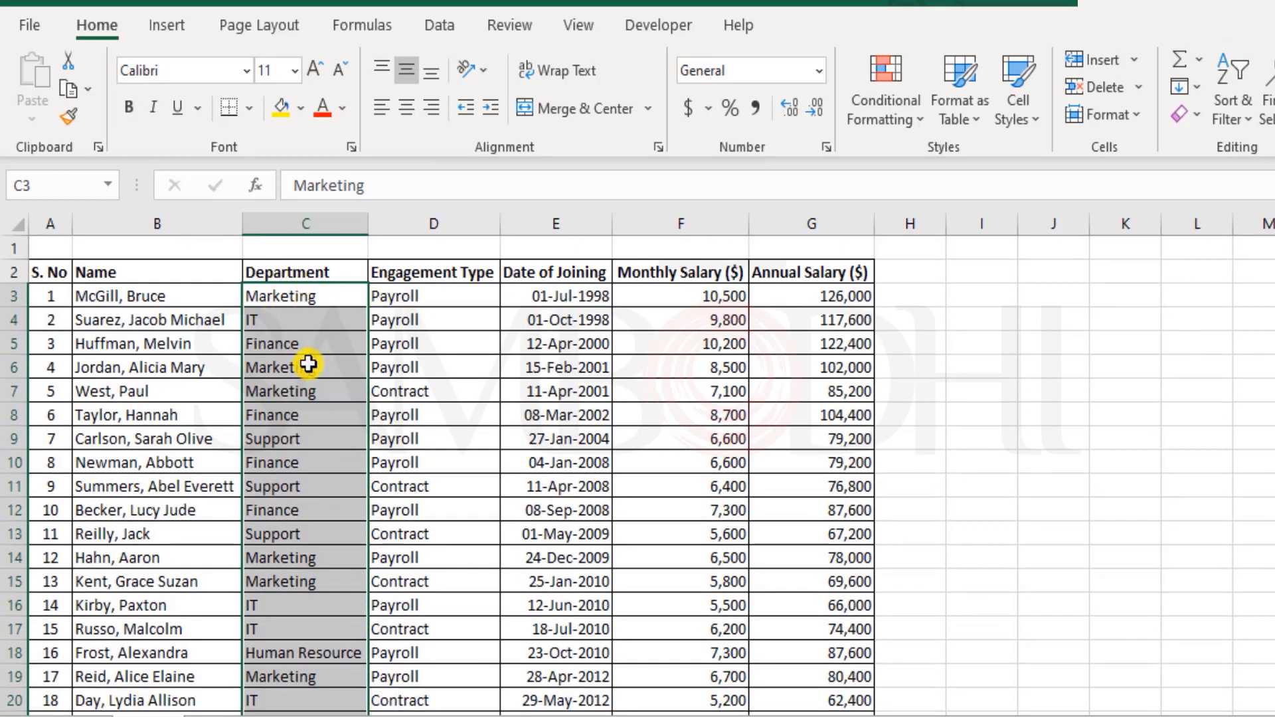
{"action": "key", "text": "ctrl+c"}
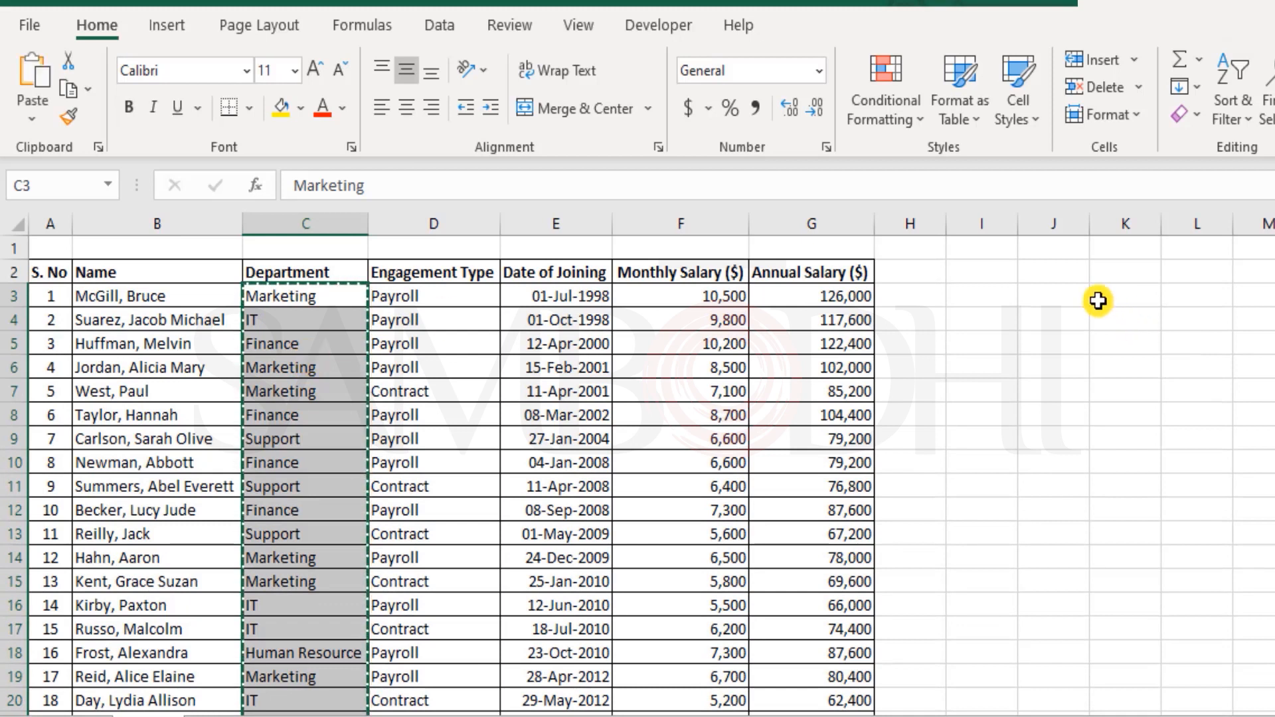
{"action": "left_click", "coordinate": [1119, 293]}
{"action": "key", "text": "ctrl+v"}
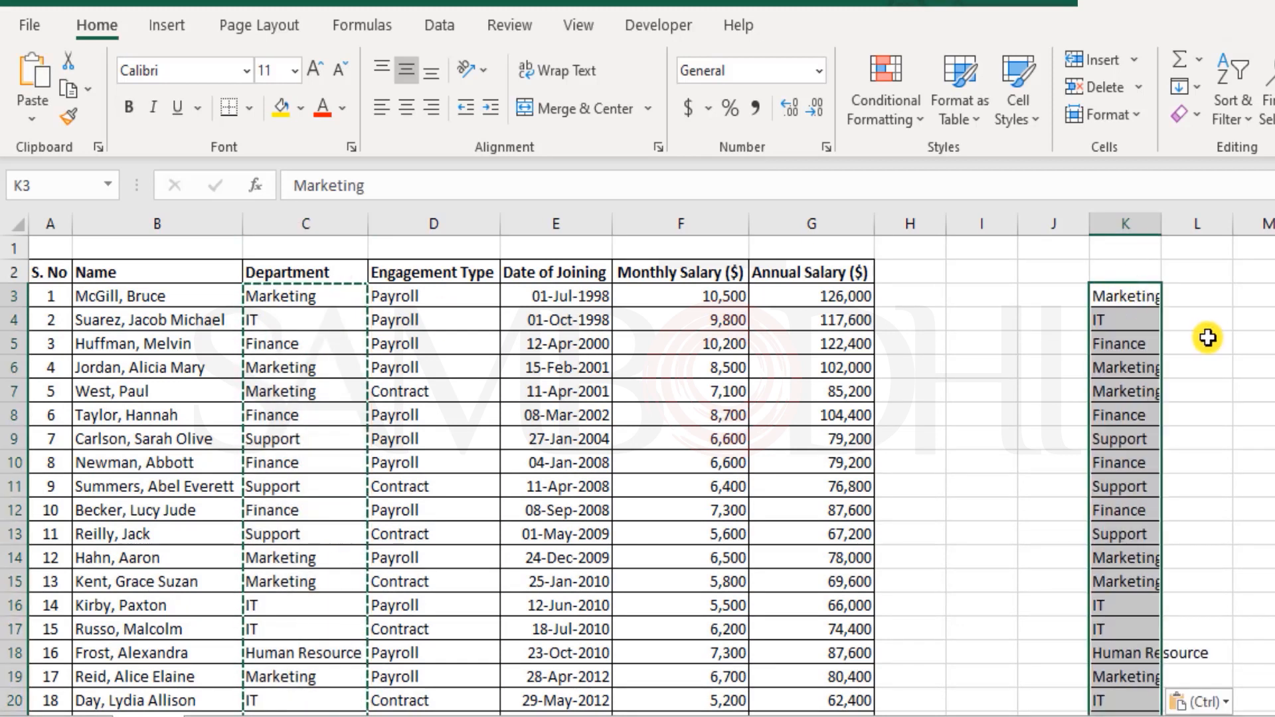
{"action": "key", "text": "ctrl"}
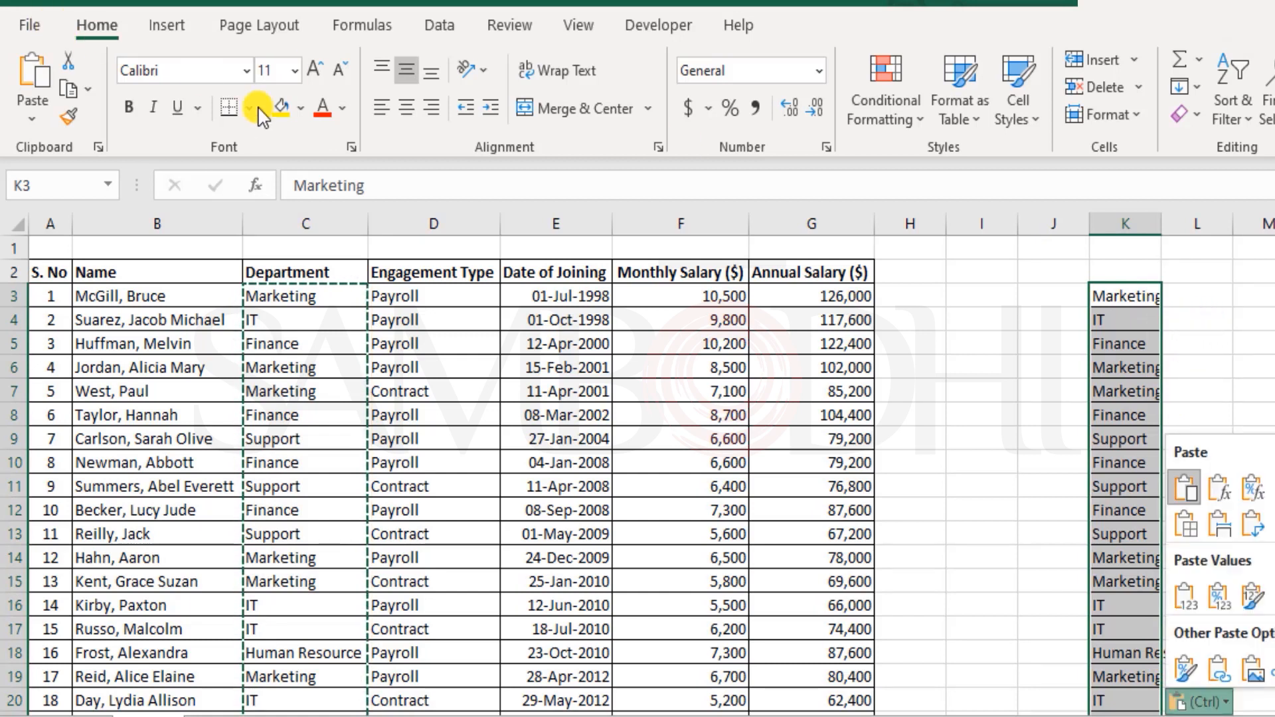
{"action": "key", "text": "Escape"}
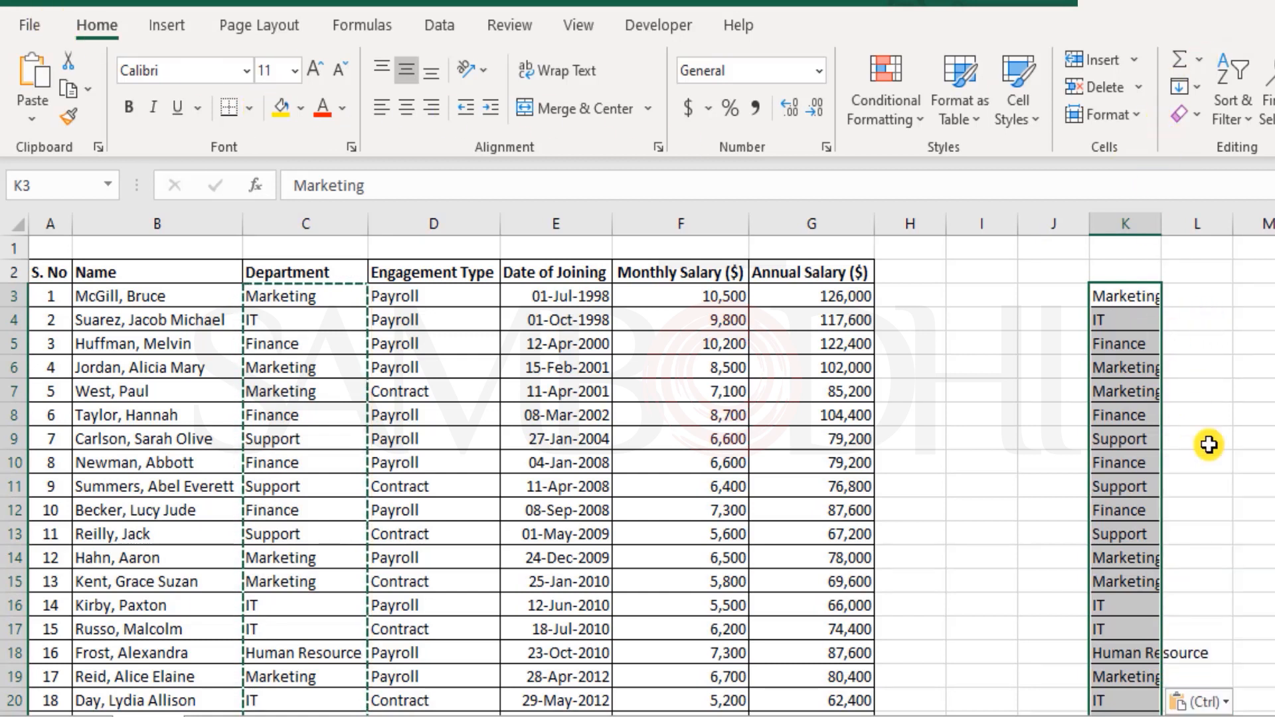
- Undo that paste and re-paste the departments into K3 as values only
{"action": "key", "text": "ctrl+z"}
{"action": "right_click", "coordinate": [1139, 300]}
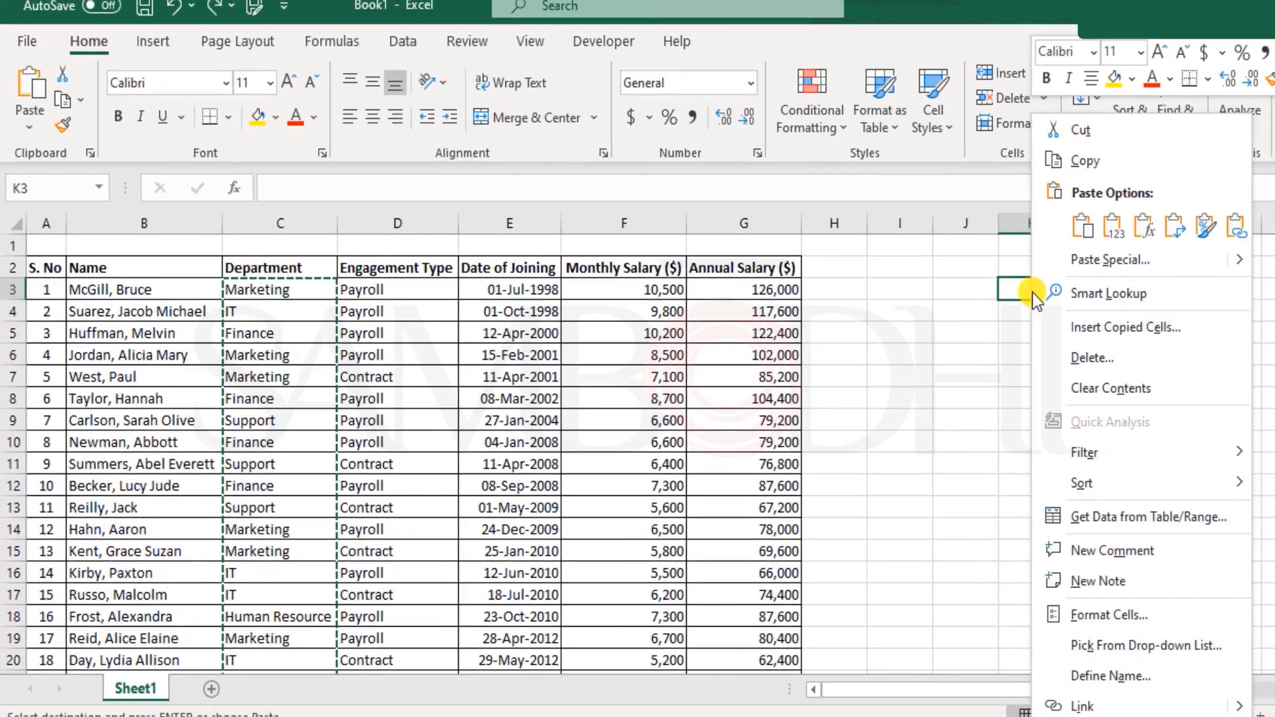
{"action": "left_click", "coordinate": [1218, 232]}
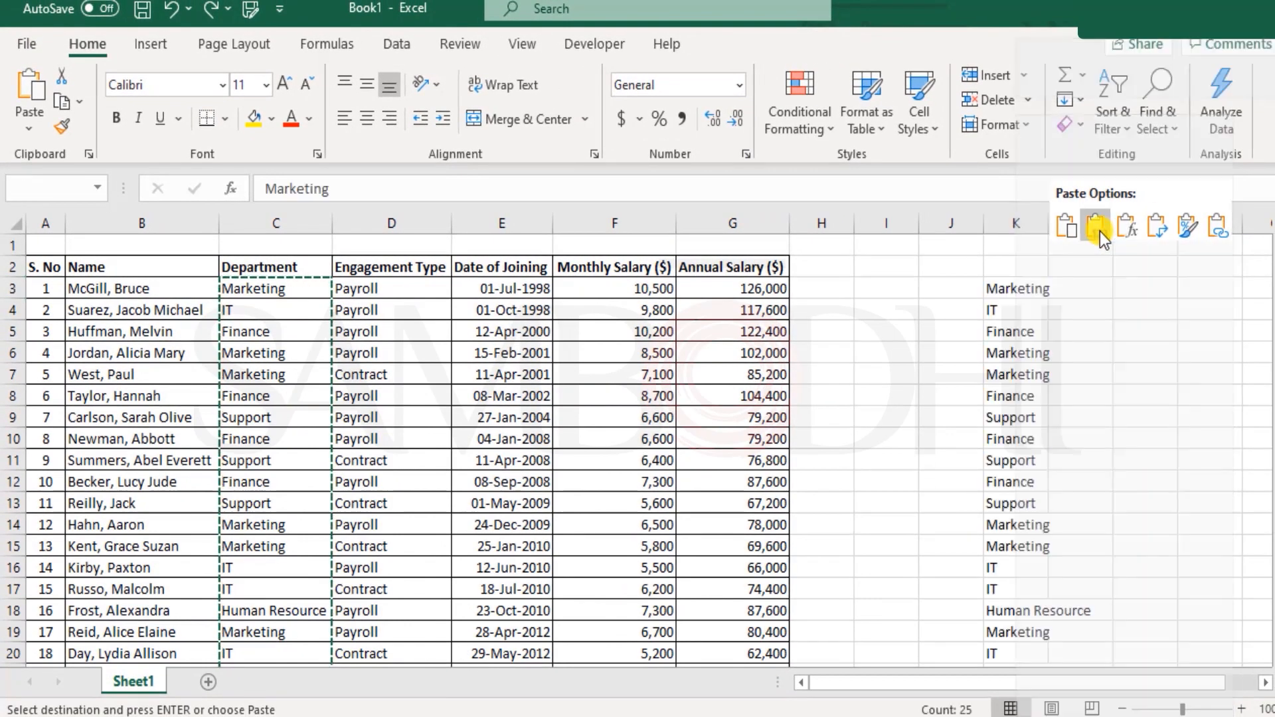
{"action": "left_click", "coordinate": [1100, 231]}
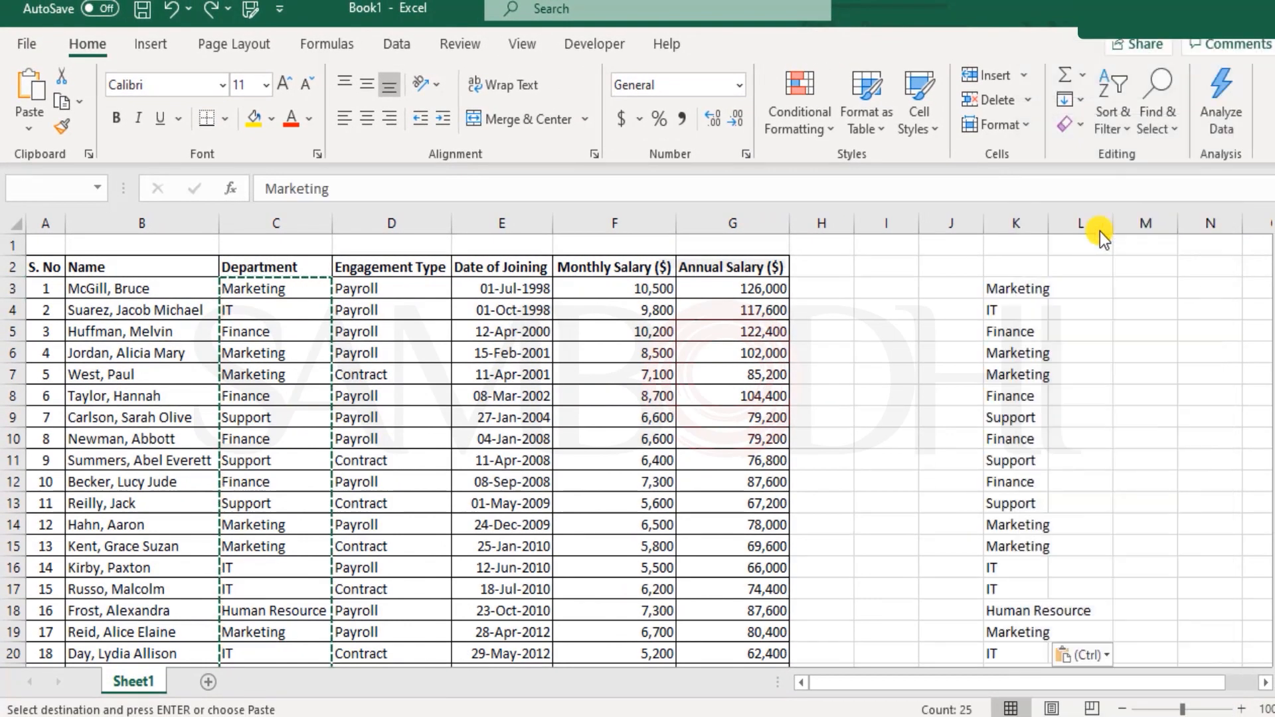
{"action": "scroll", "coordinate": [1021, 367], "scroll_direction": "down", "scroll_amount": 5}
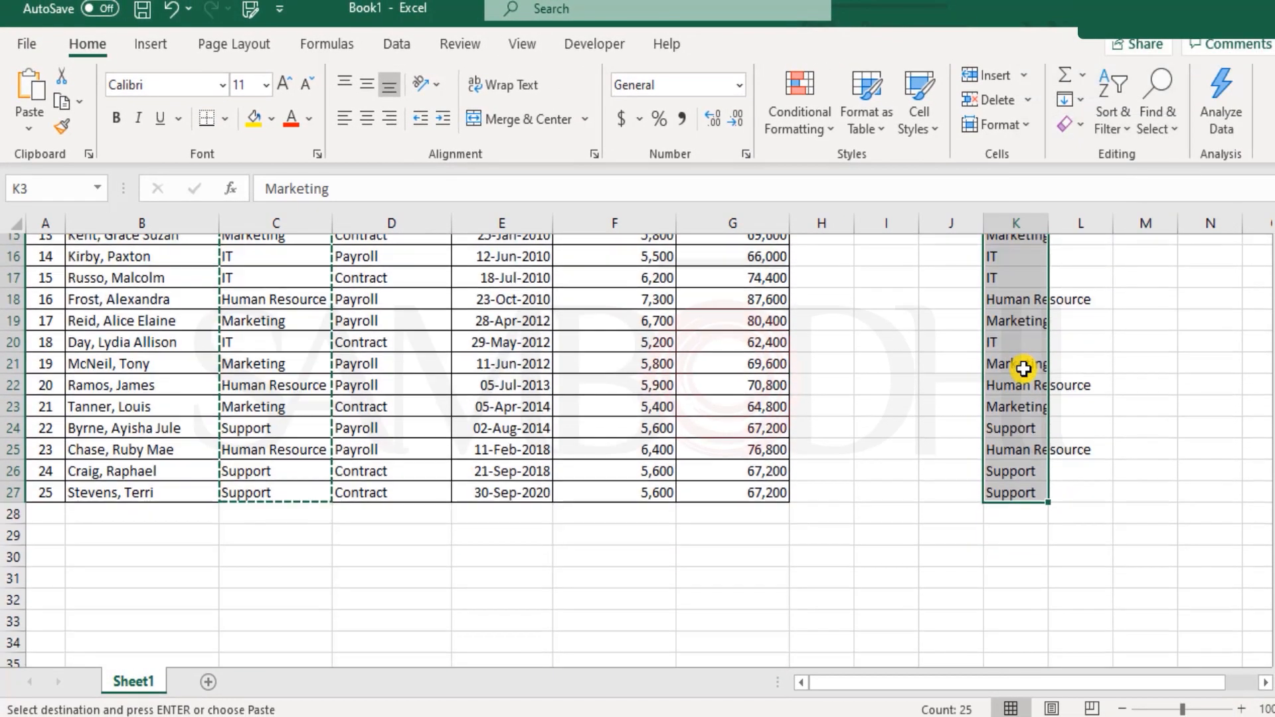
{"action": "scroll", "coordinate": [1024, 369], "scroll_direction": "up", "scroll_amount": 5}
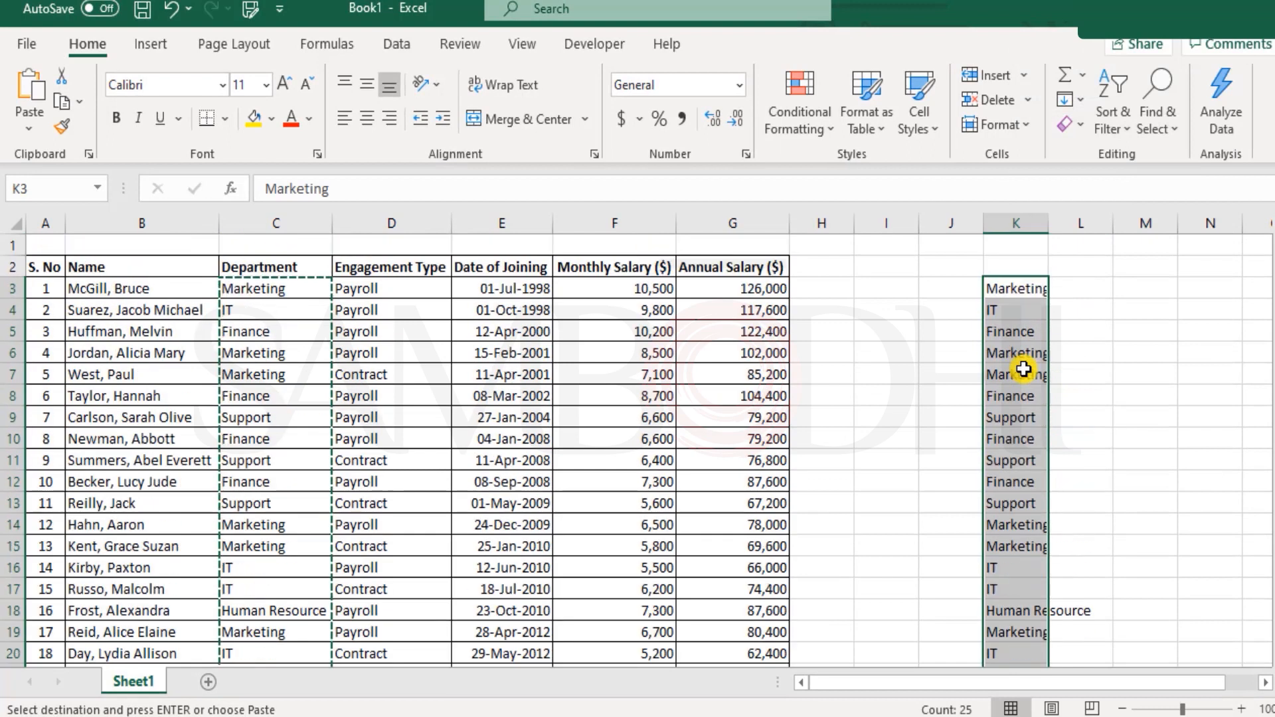
- Remove duplicates from column K, leaving Marketing, IT, Finance, Support and Human Resource in K3:K7
{"action": "left_click", "coordinate": [395, 45]}
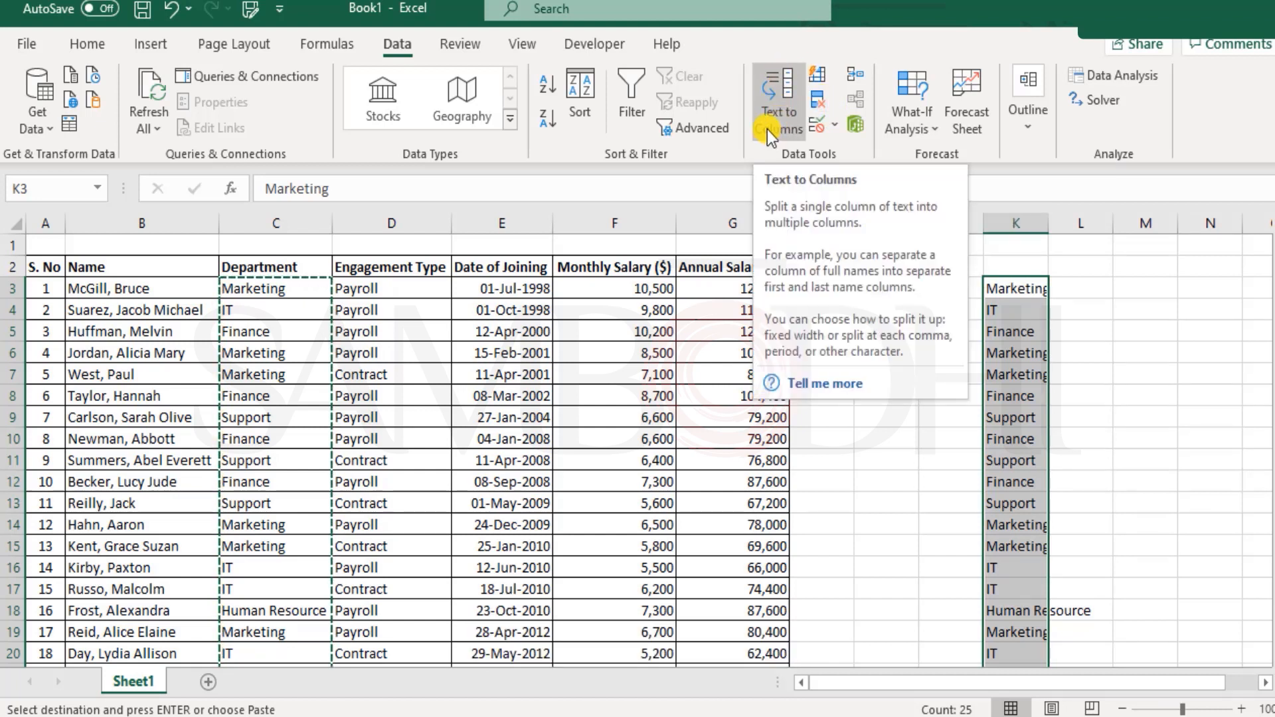
{"action": "left_click", "coordinate": [821, 109]}
{"action": "left_click_drag", "start_coordinate": [804, 211], "coordinate": [485, 96]}
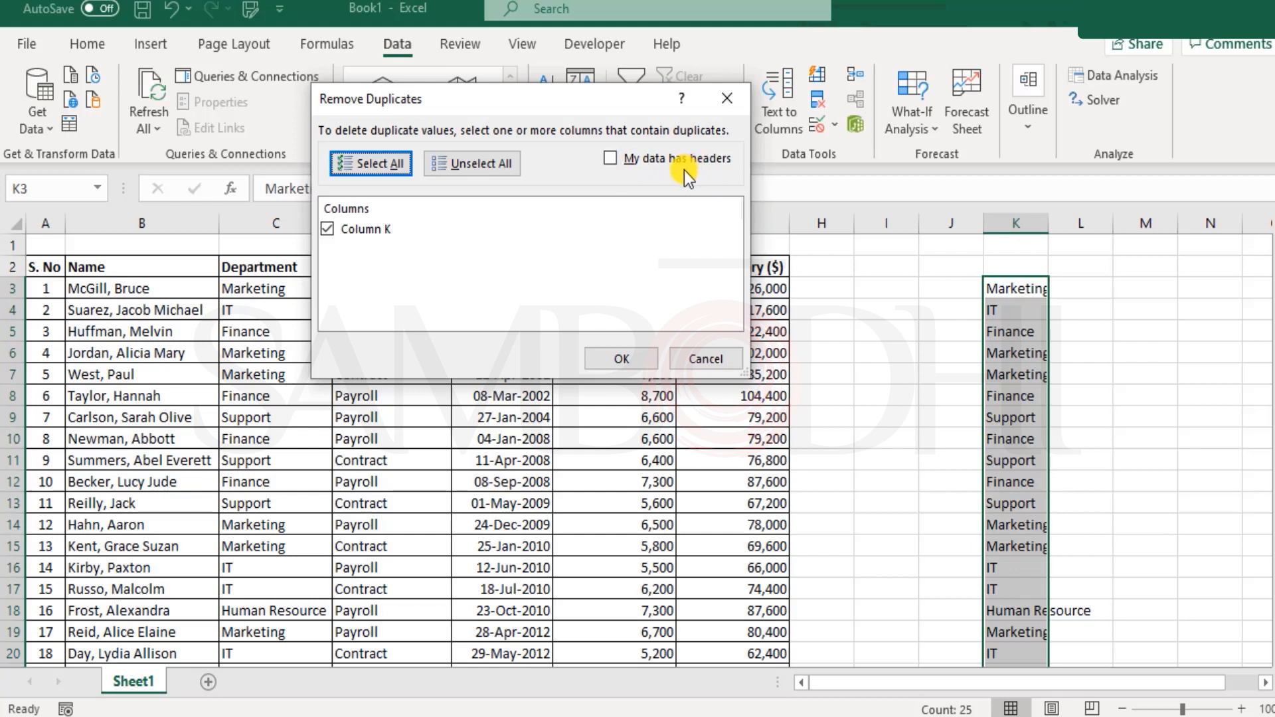
{"action": "left_click", "coordinate": [629, 353]}
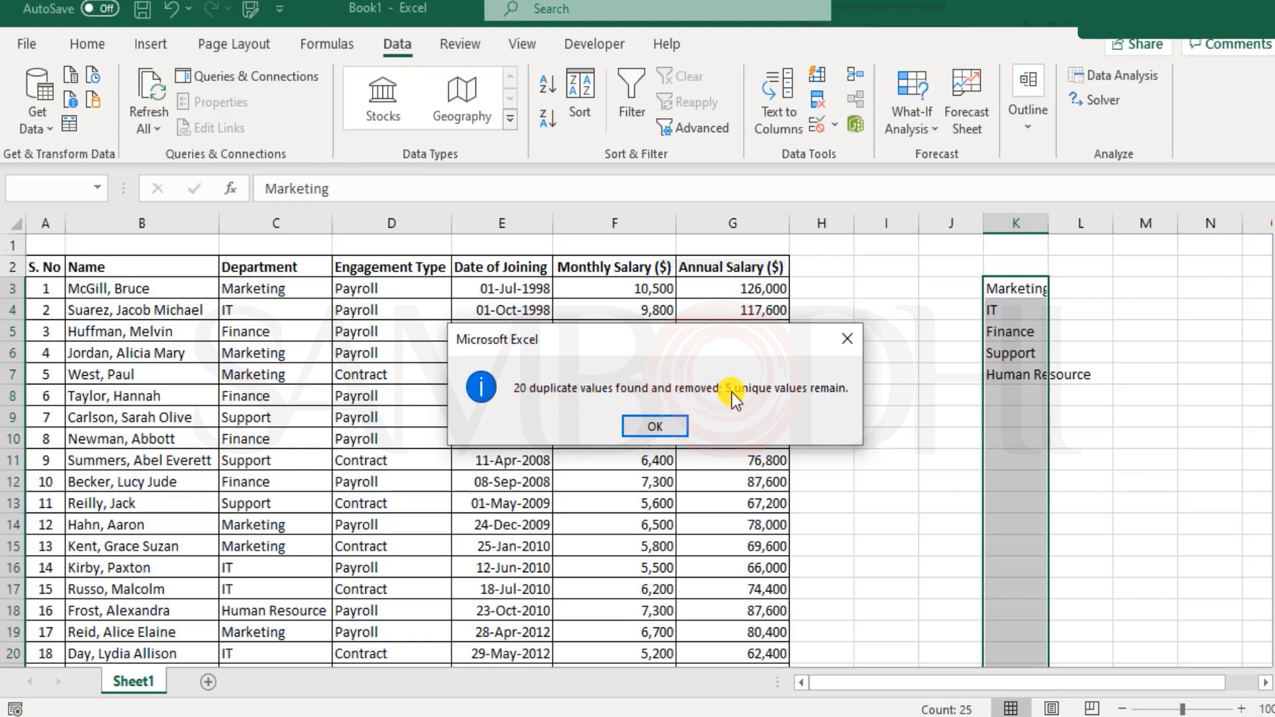
{"action": "left_click", "coordinate": [655, 426]}
{"action": "left_click_drag", "start_coordinate": [1016, 288], "coordinate": [1022, 374]}
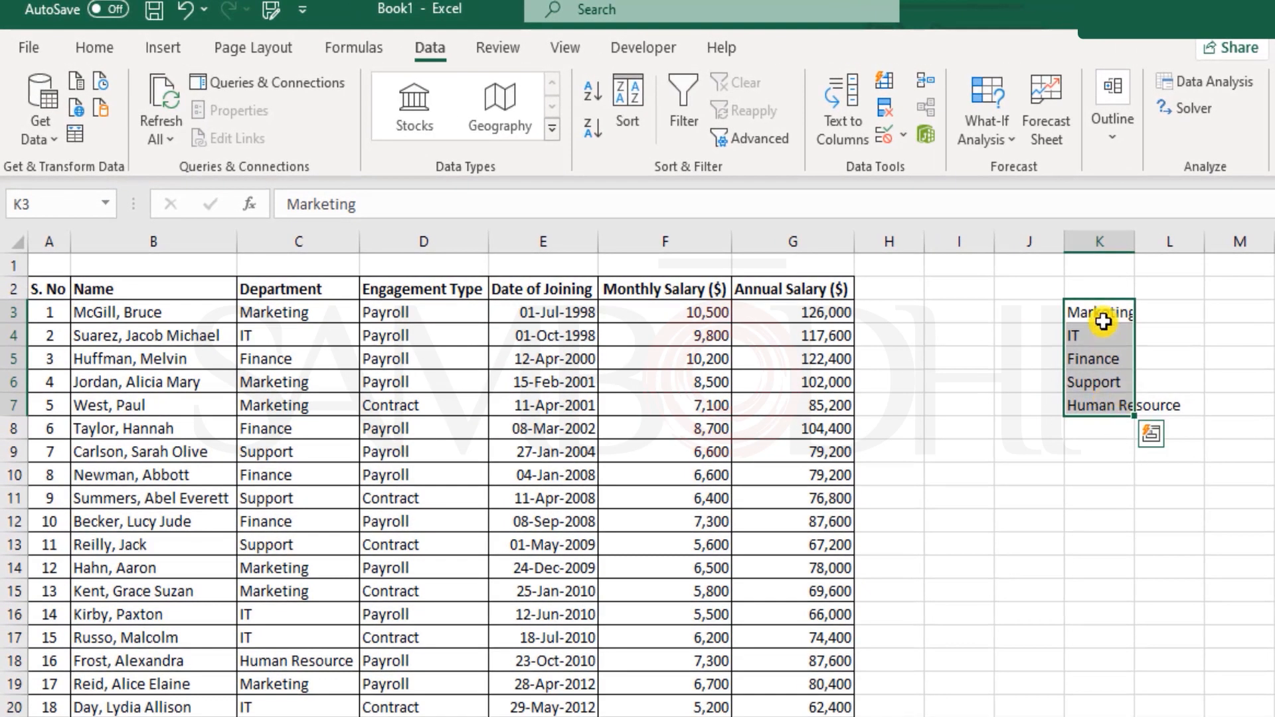
- Run Remove Duplicates from the Engagement Type column across the whole table; no duplicate rows are found
{"action": "left_click_drag", "start_coordinate": [1102, 321], "coordinate": [1105, 400]}
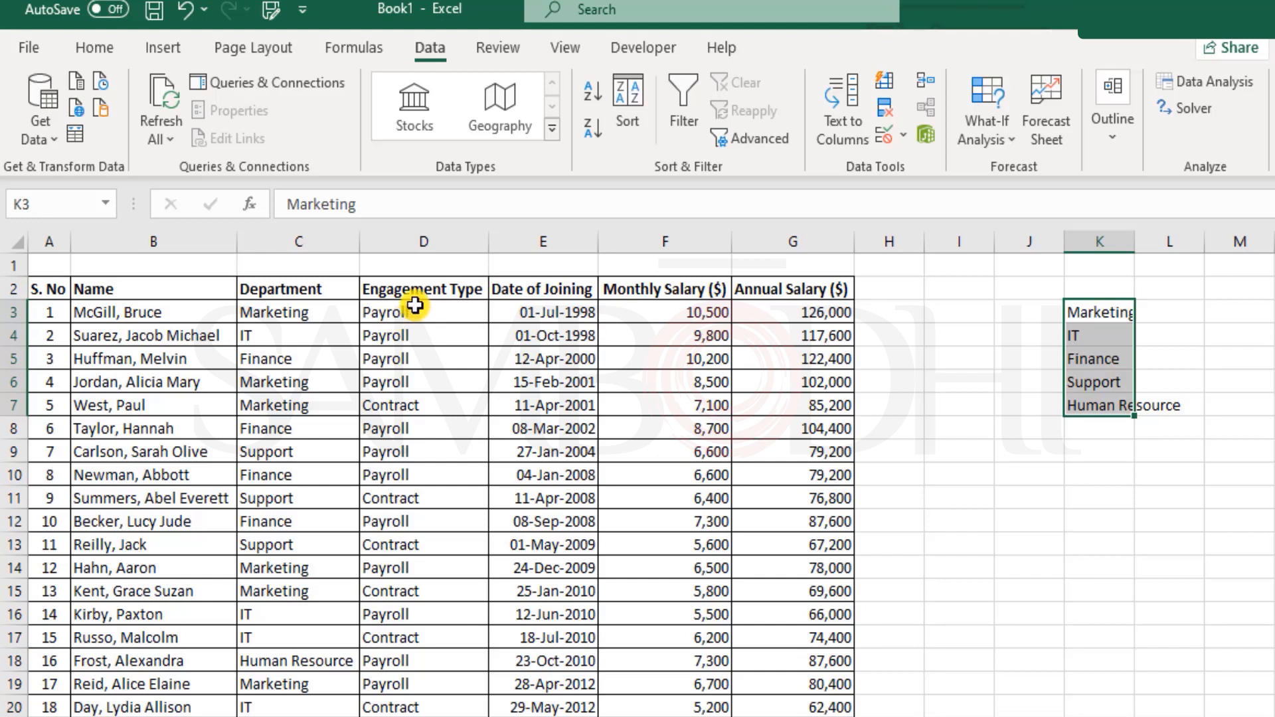
{"action": "left_click_drag", "start_coordinate": [416, 304], "coordinate": [419, 674]}
{"action": "scroll", "coordinate": [465, 569], "scroll_direction": "up", "scroll_amount": 3}
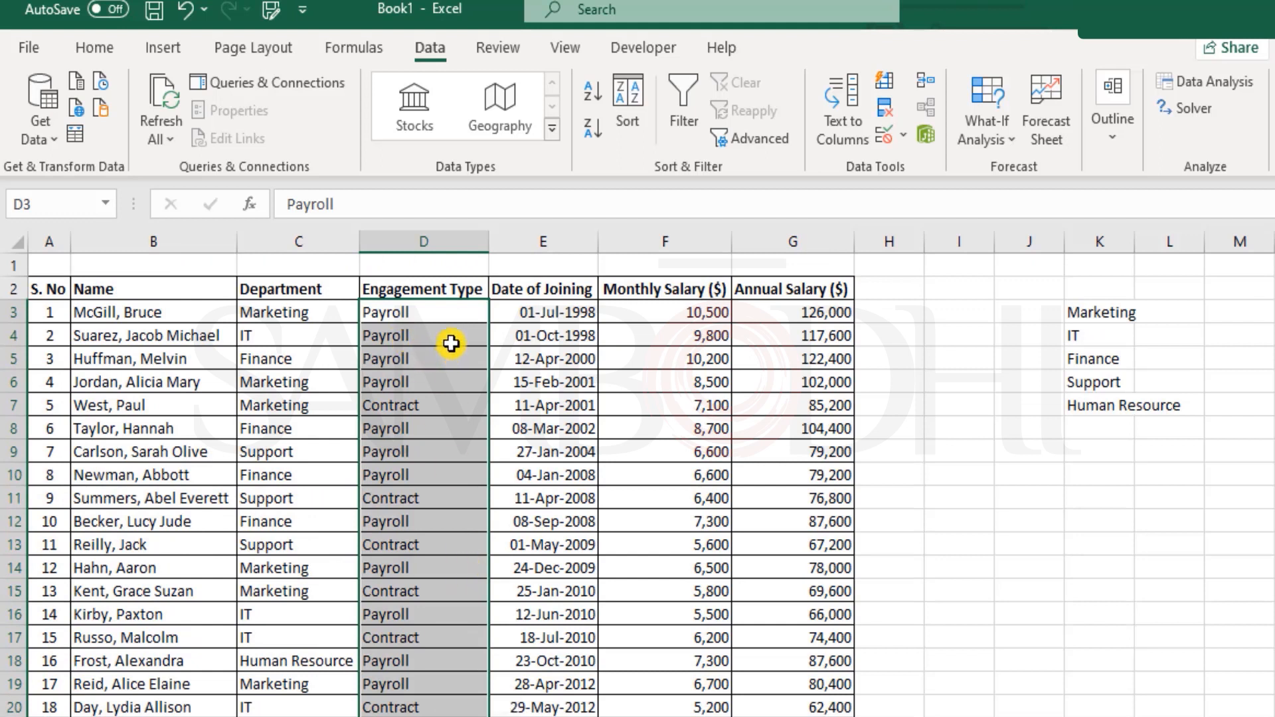
{"action": "left_click", "coordinate": [884, 108]}
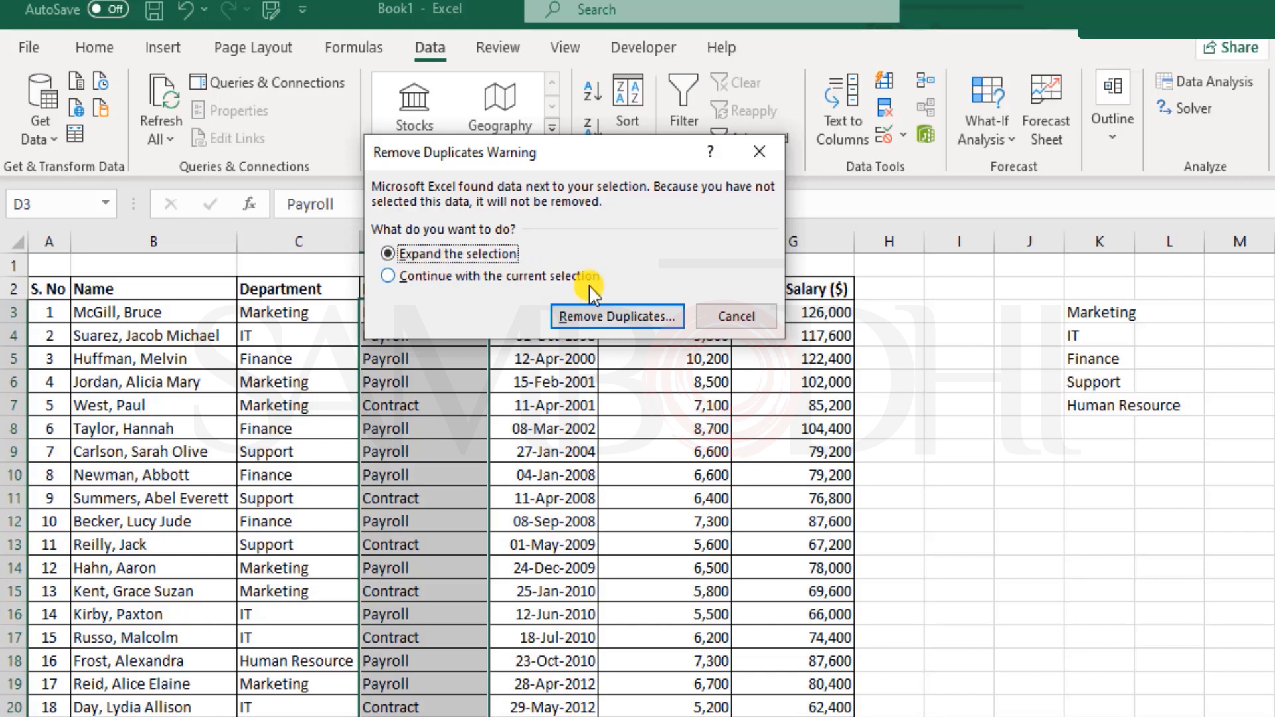
{"action": "left_click", "coordinate": [620, 317]}
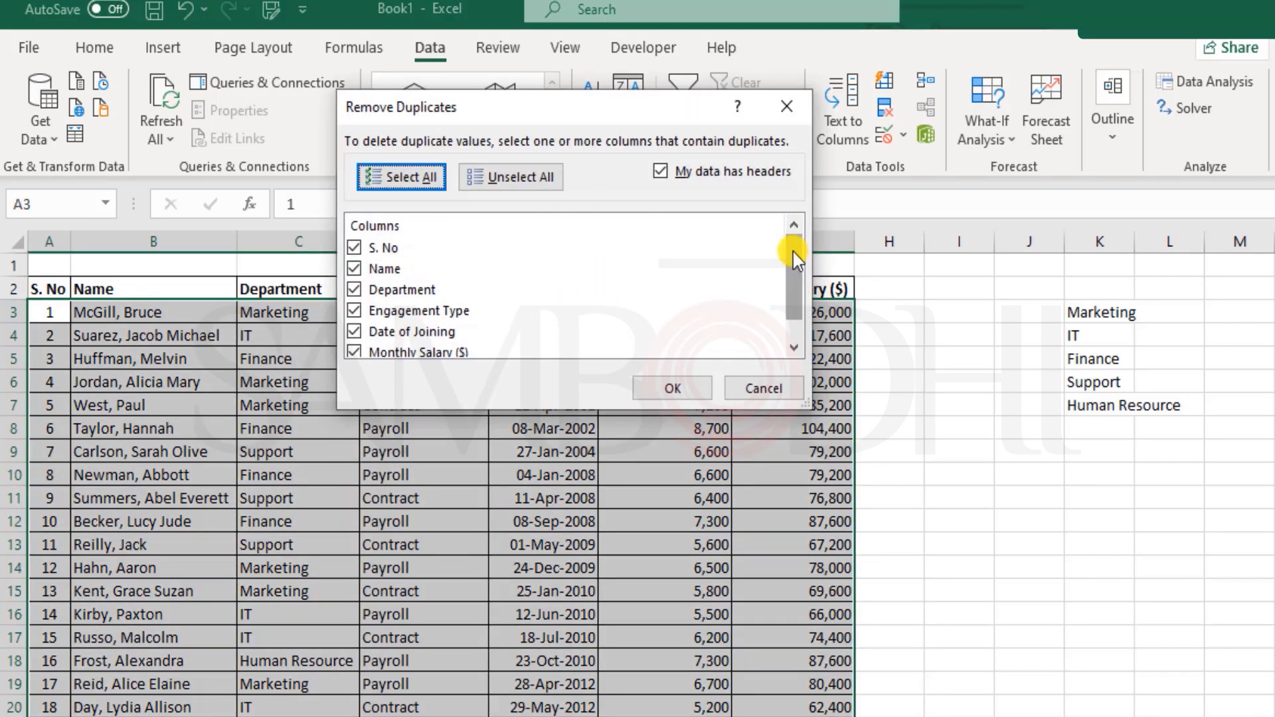
{"action": "left_click_drag", "start_coordinate": [795, 259], "coordinate": [790, 277]}
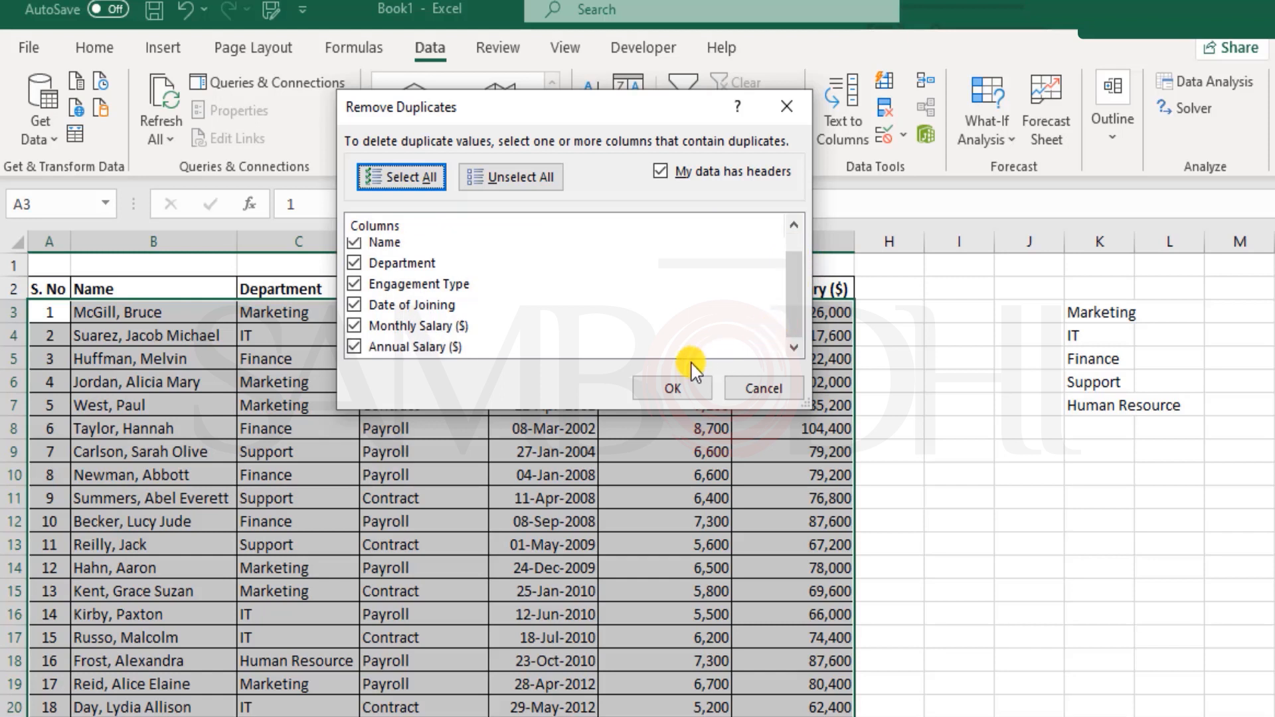
{"action": "left_click", "coordinate": [693, 393]}
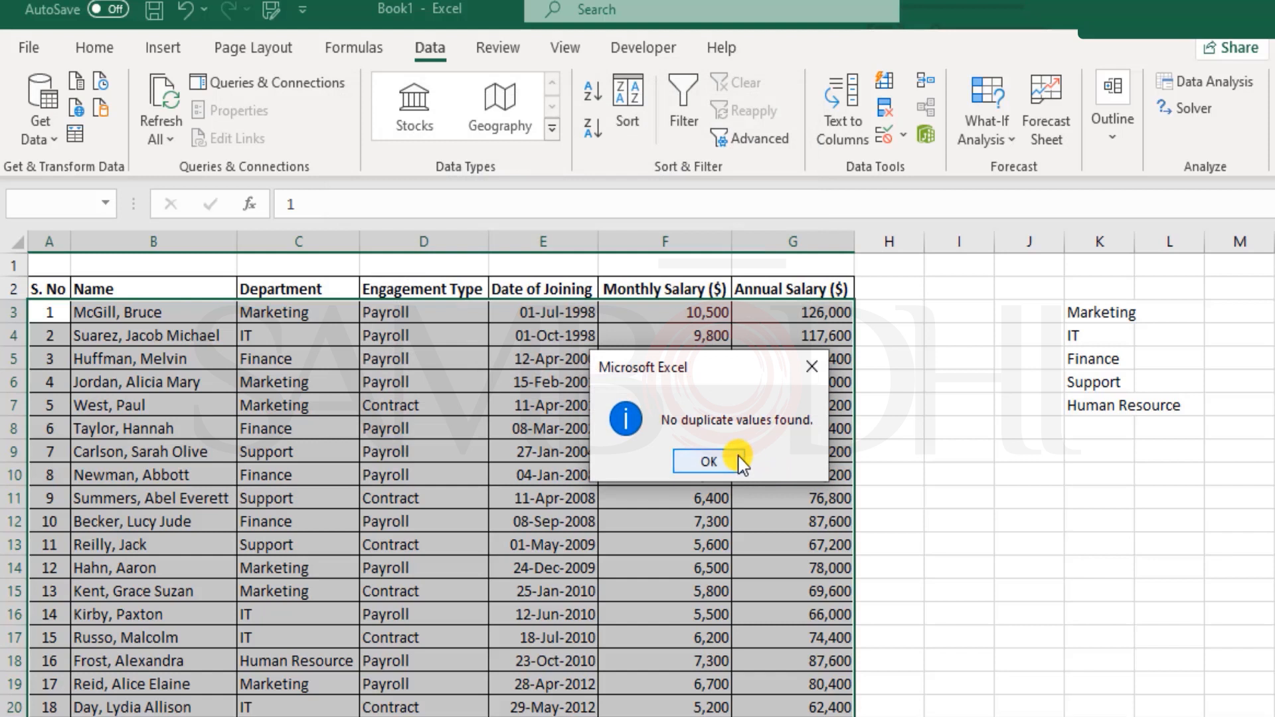
{"action": "left_click", "coordinate": [708, 461]}
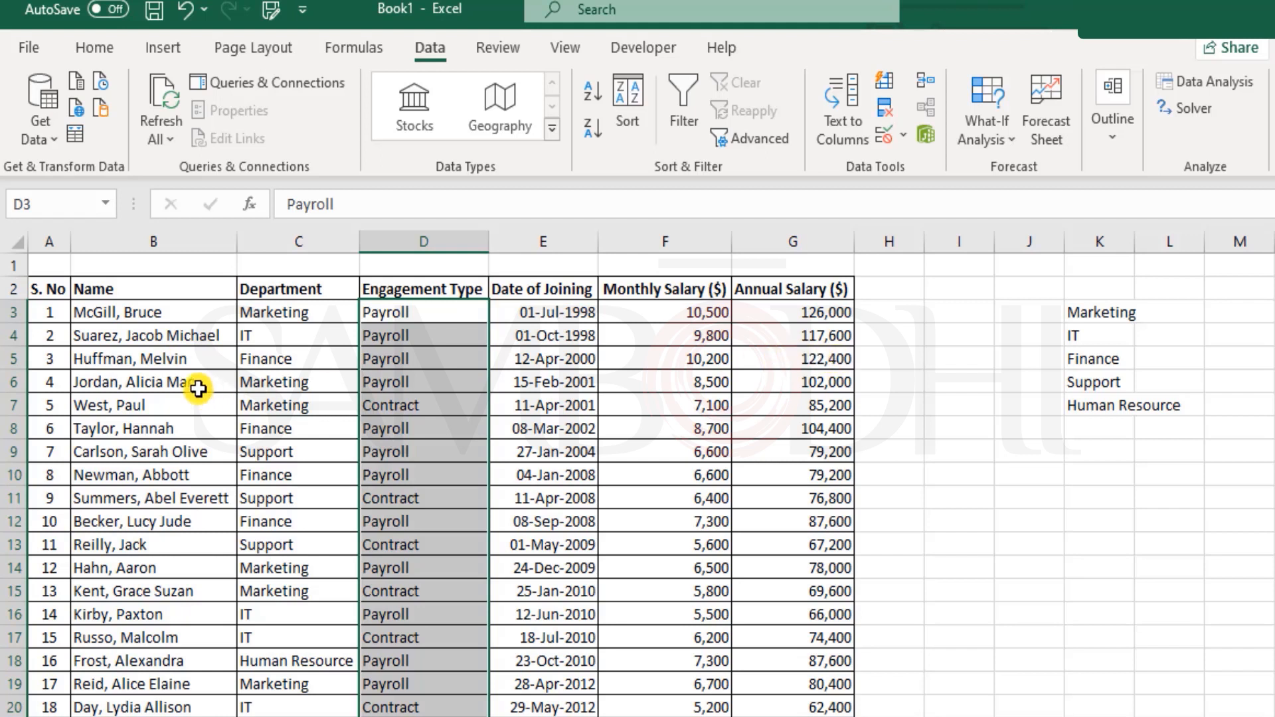
{"action": "left_click_drag", "start_coordinate": [51, 333], "coordinate": [774, 332]}
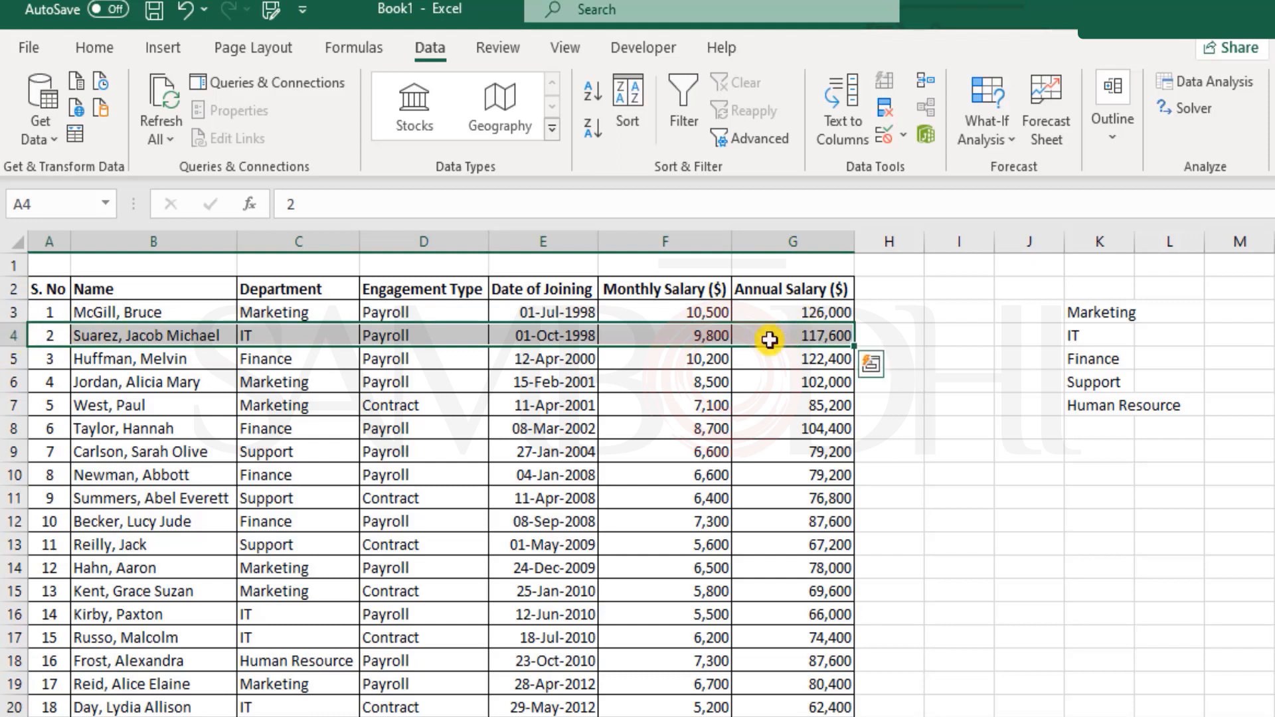
{"action": "left_click_drag", "start_coordinate": [413, 309], "coordinate": [397, 673]}
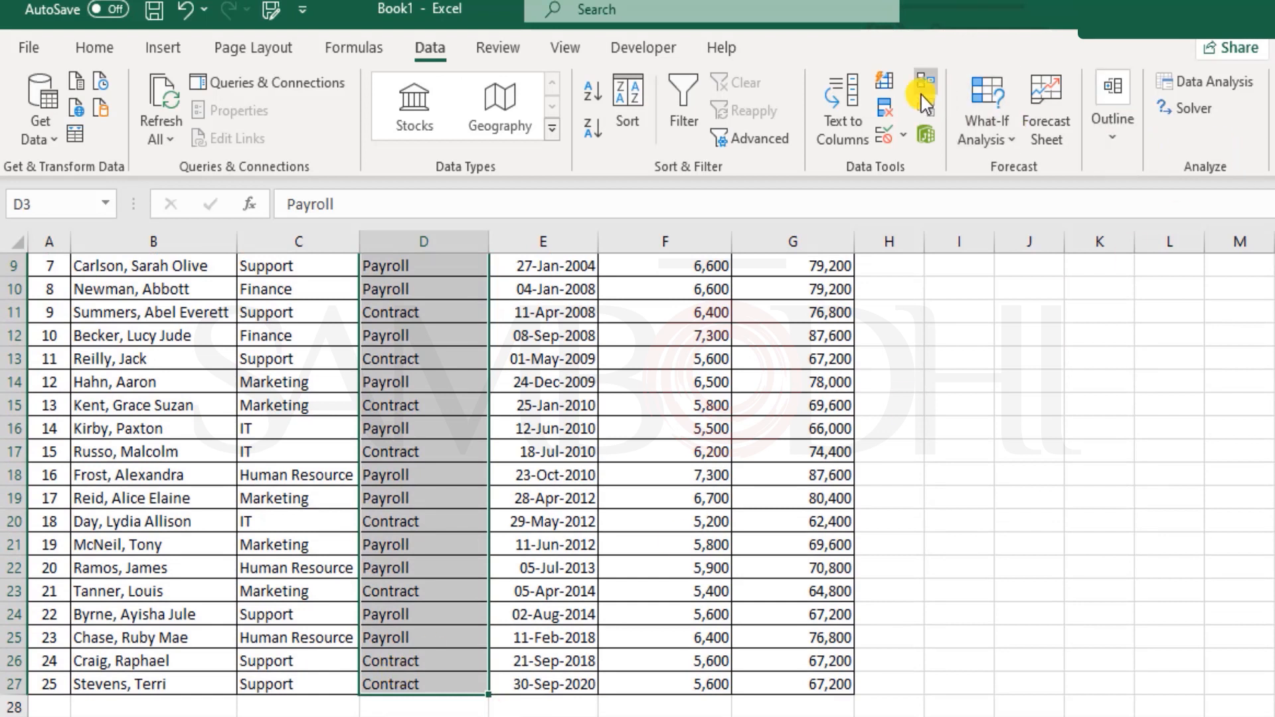
{"action": "left_click", "coordinate": [886, 105]}
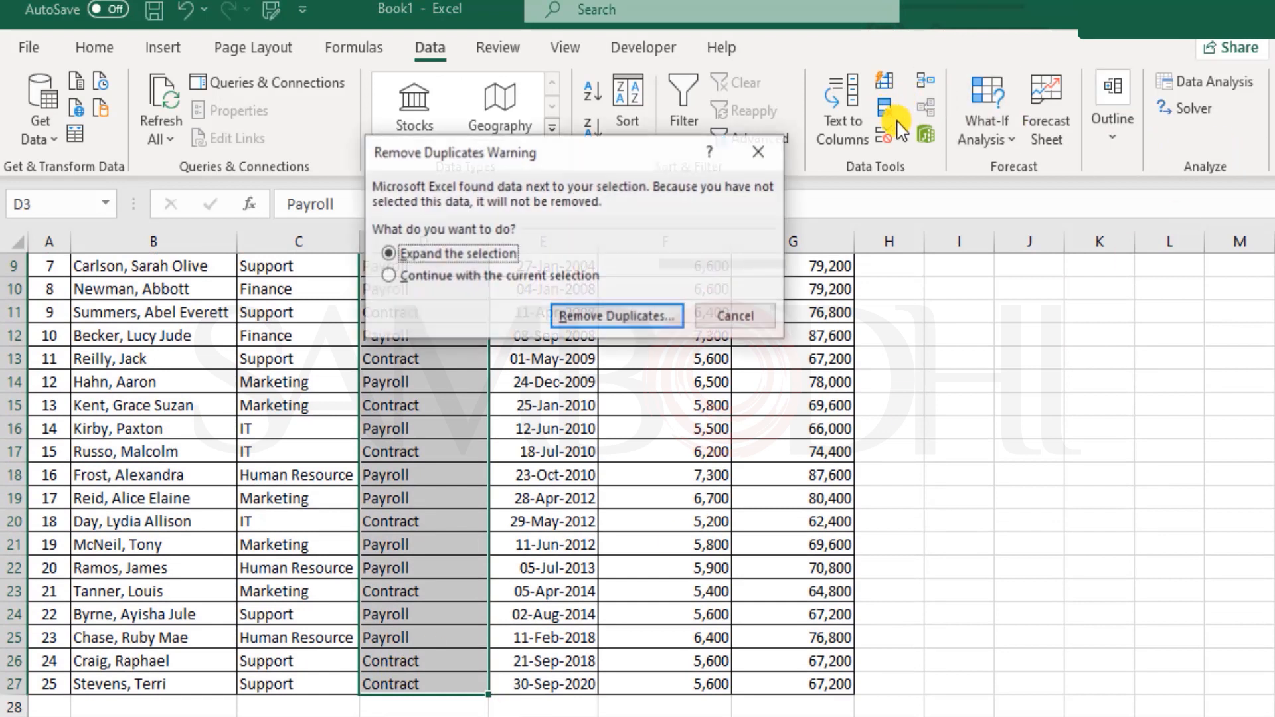
{"action": "left_click", "coordinate": [447, 276]}
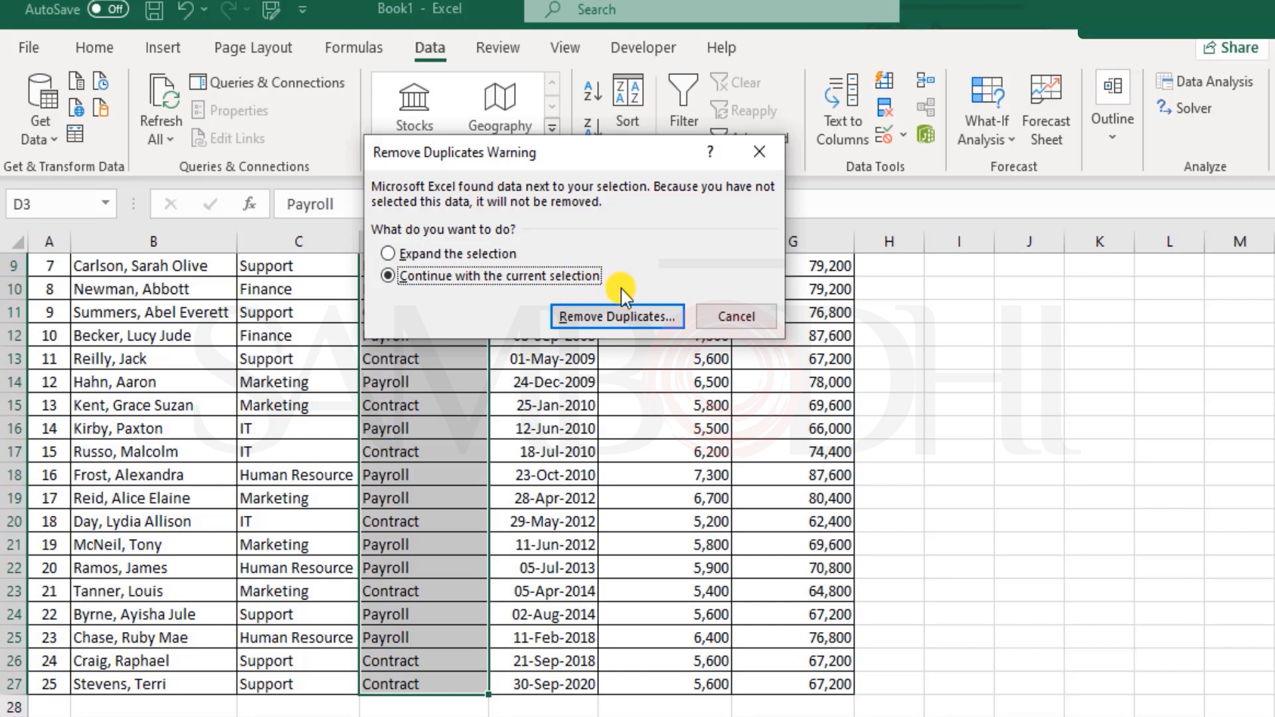
{"action": "left_click", "coordinate": [660, 324]}
{"action": "left_click", "coordinate": [697, 385]}
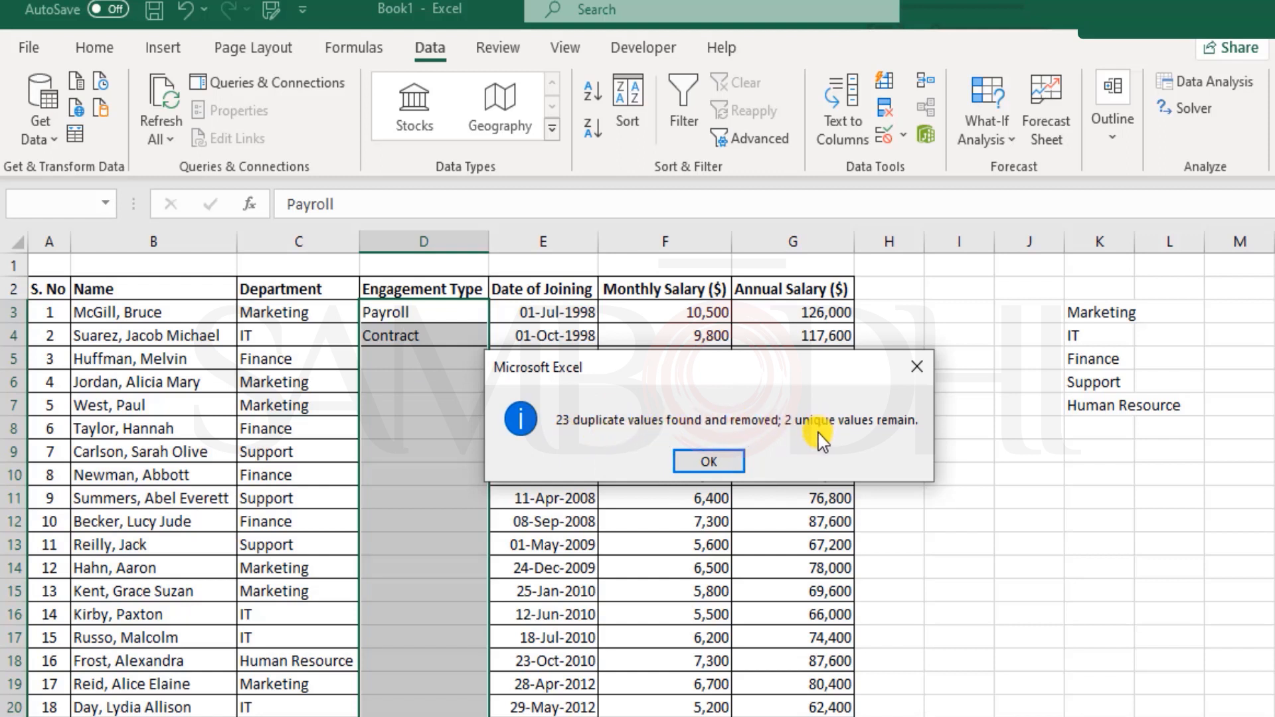
{"action": "left_click", "coordinate": [710, 460]}
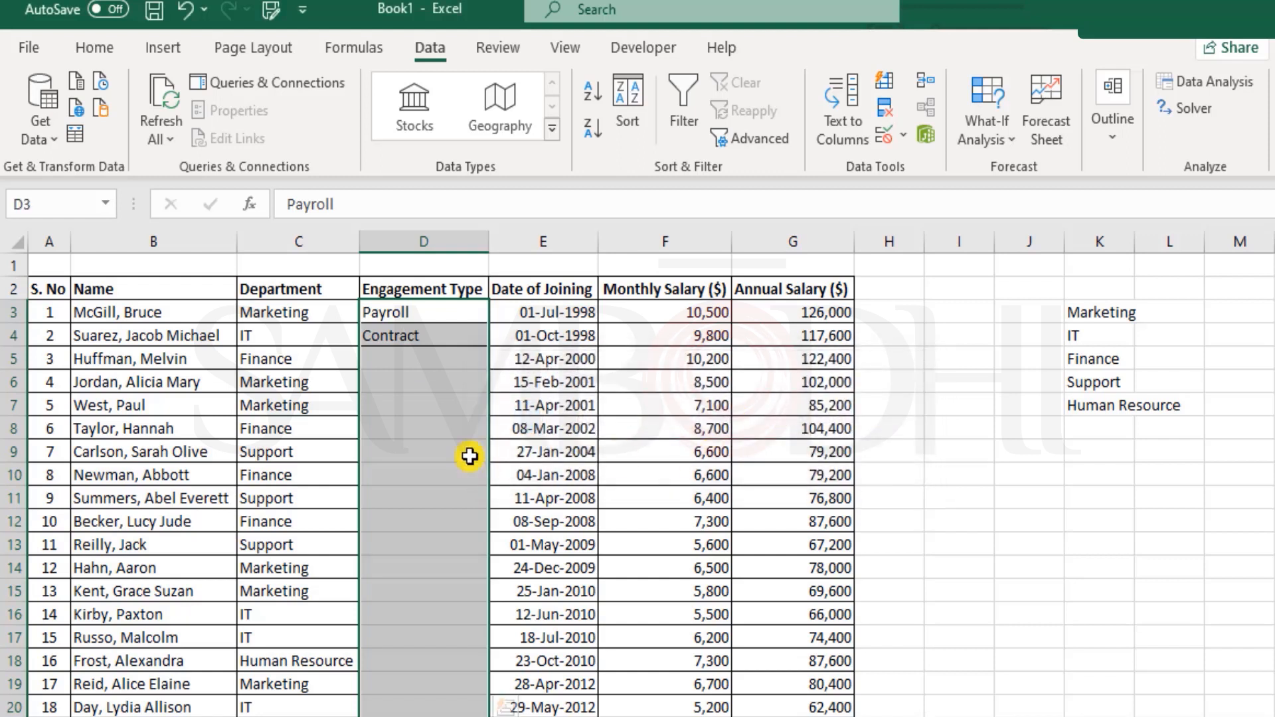
{"action": "left_click", "coordinate": [463, 444]}
{"action": "scroll", "coordinate": [462, 436], "scroll_direction": "down", "scroll_amount": 5}
{"action": "scroll", "coordinate": [465, 435], "scroll_direction": "up", "scroll_amount": 5}
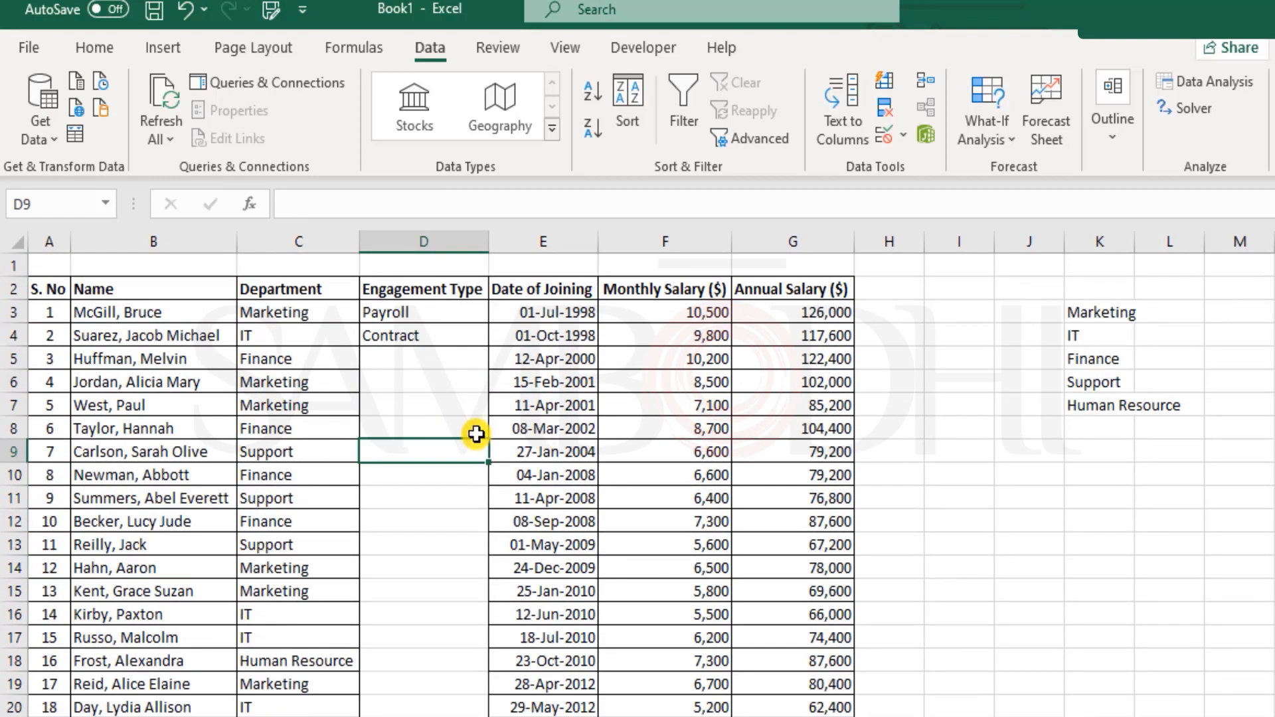
{"action": "left_click", "coordinate": [193, 18]}
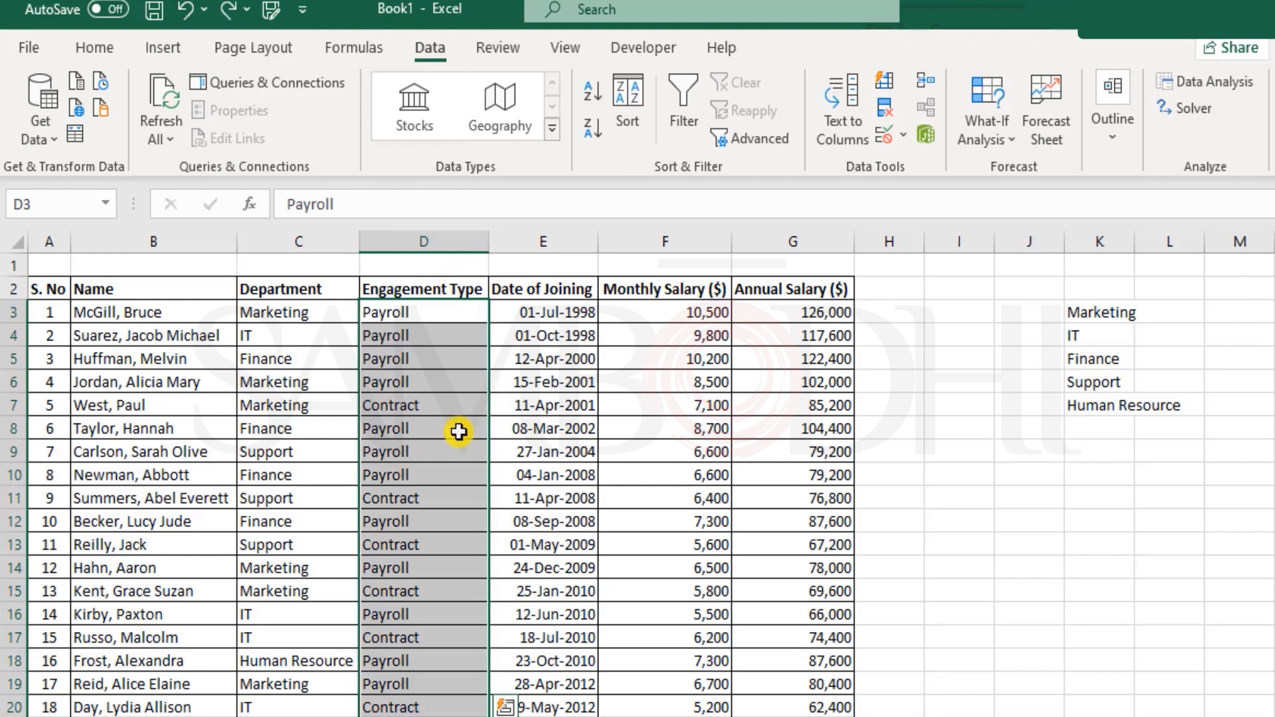
- Copy the Engagement Type entries D3:D27 and paste them as values starting at J4
{"action": "right_click", "coordinate": [524, 451]}
{"action": "key", "text": "Escape"}
{"action": "left_click_drag", "start_coordinate": [411, 306], "coordinate": [442, 678]}
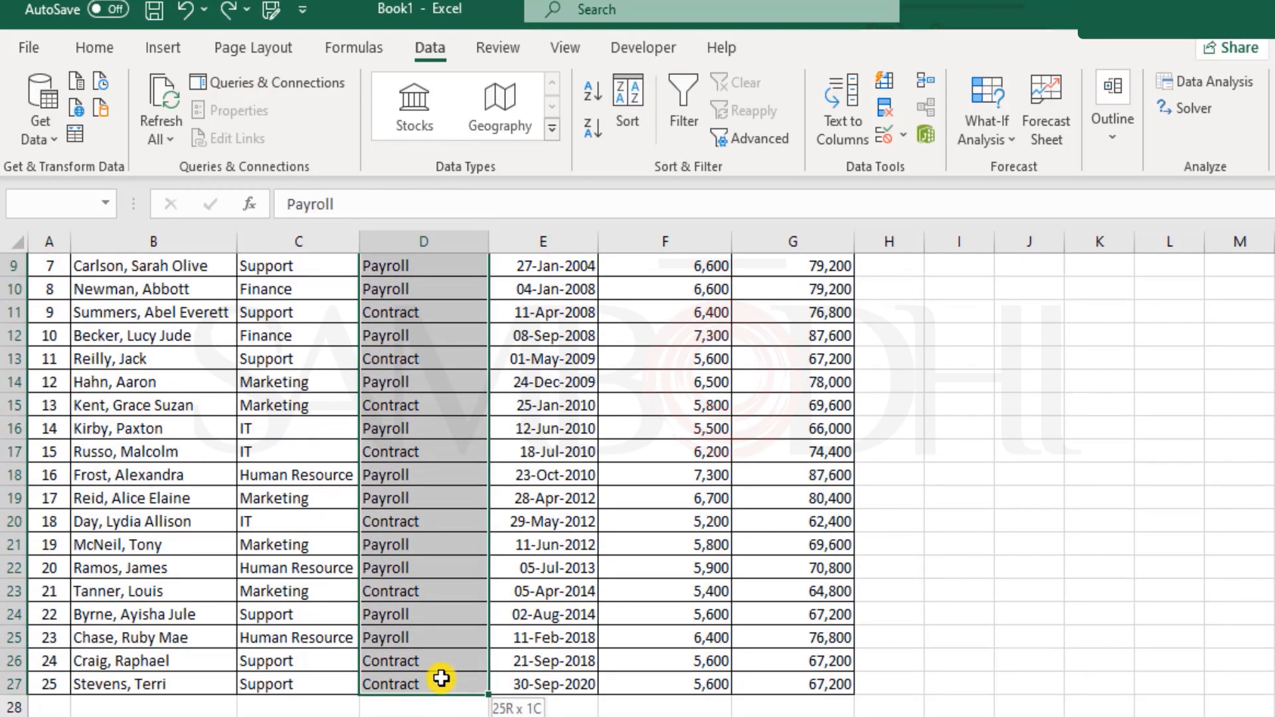
{"action": "key", "text": "ctrl+c"}
{"action": "scroll", "coordinate": [583, 568], "scroll_direction": "up", "scroll_amount": 3}
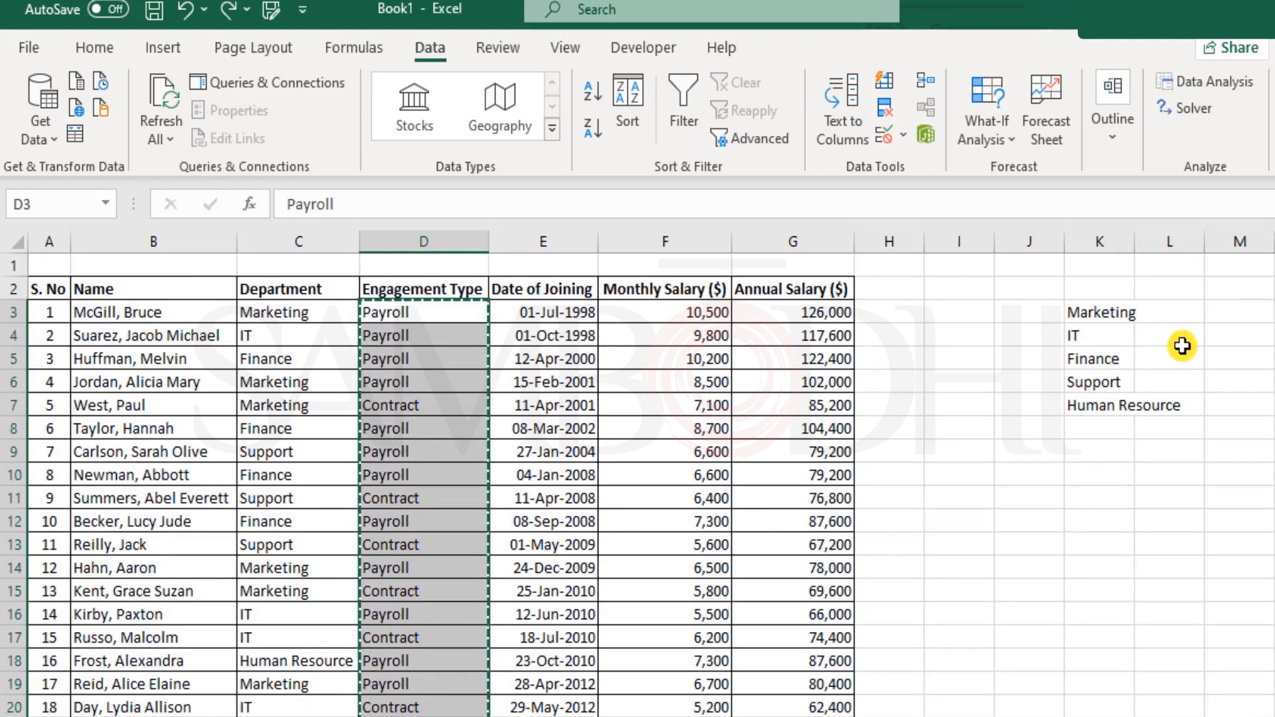
{"action": "left_click", "coordinate": [1010, 340]}
{"action": "right_click", "coordinate": [1014, 338]}
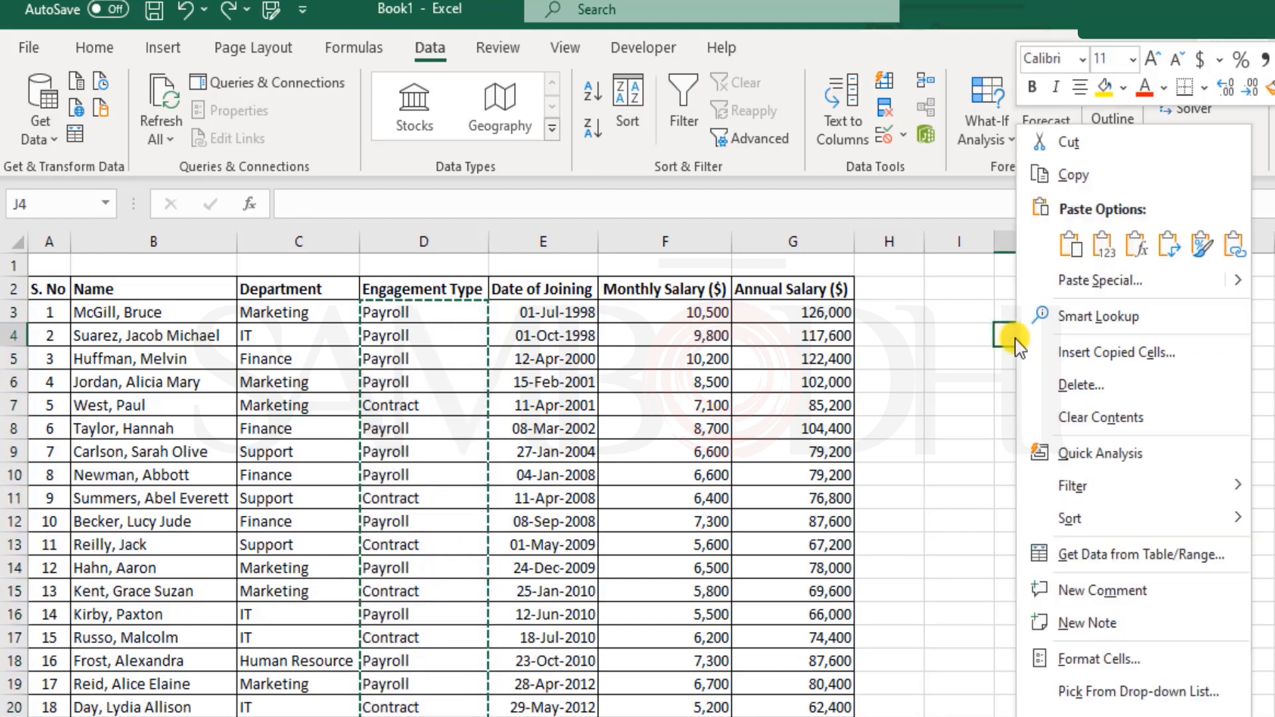
{"action": "left_click", "coordinate": [1106, 246]}
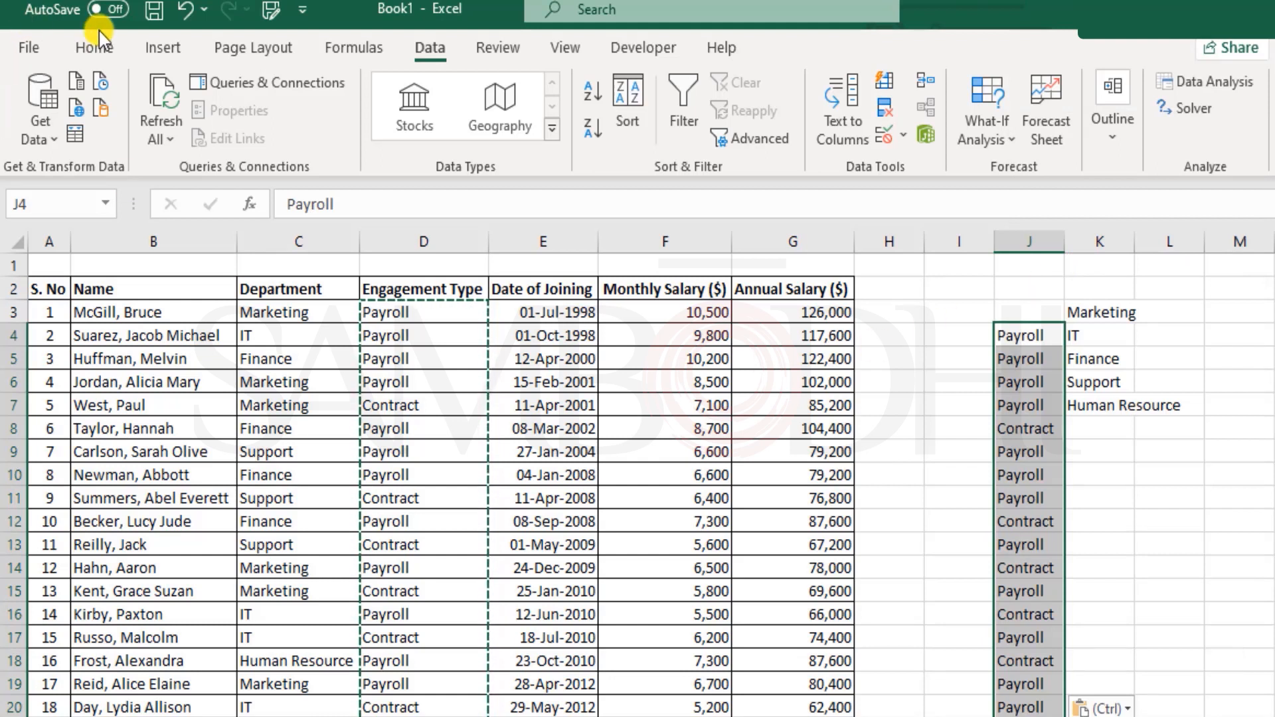
- Remove duplicates from the current selection in column J, leaving only Payroll and Contract
{"action": "left_click", "coordinate": [94, 47]}
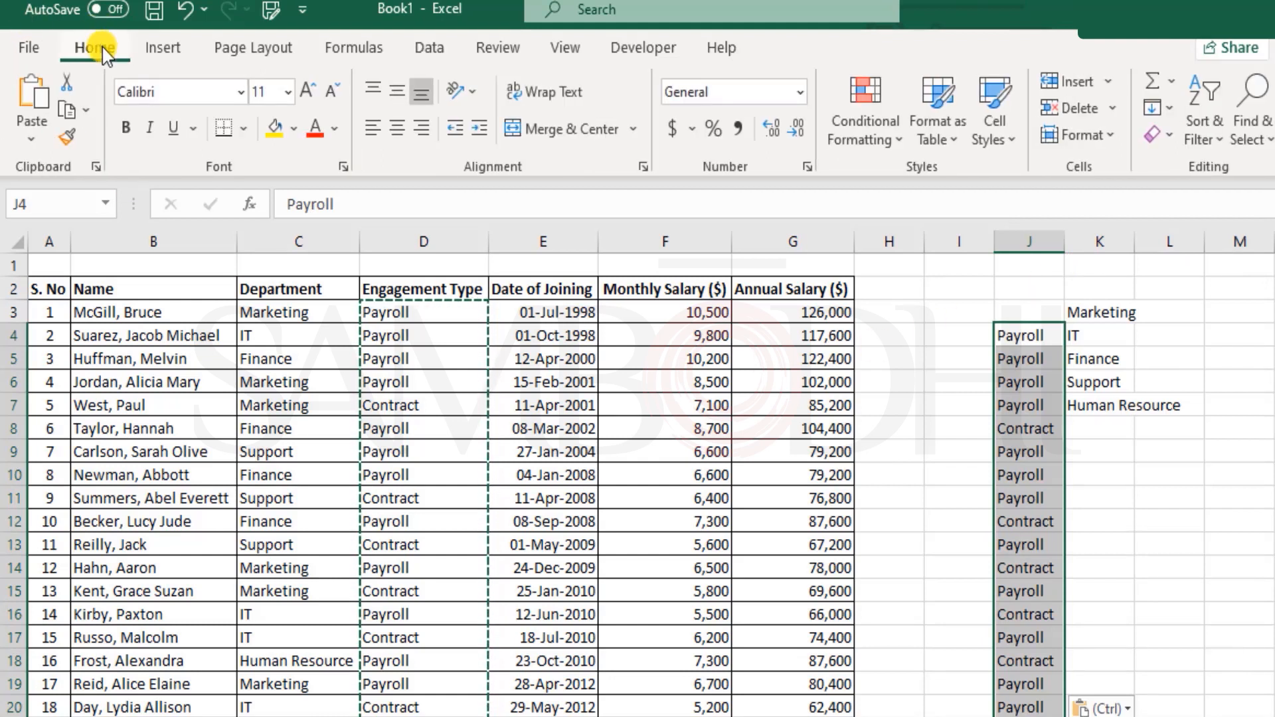
{"action": "left_click", "coordinate": [429, 52]}
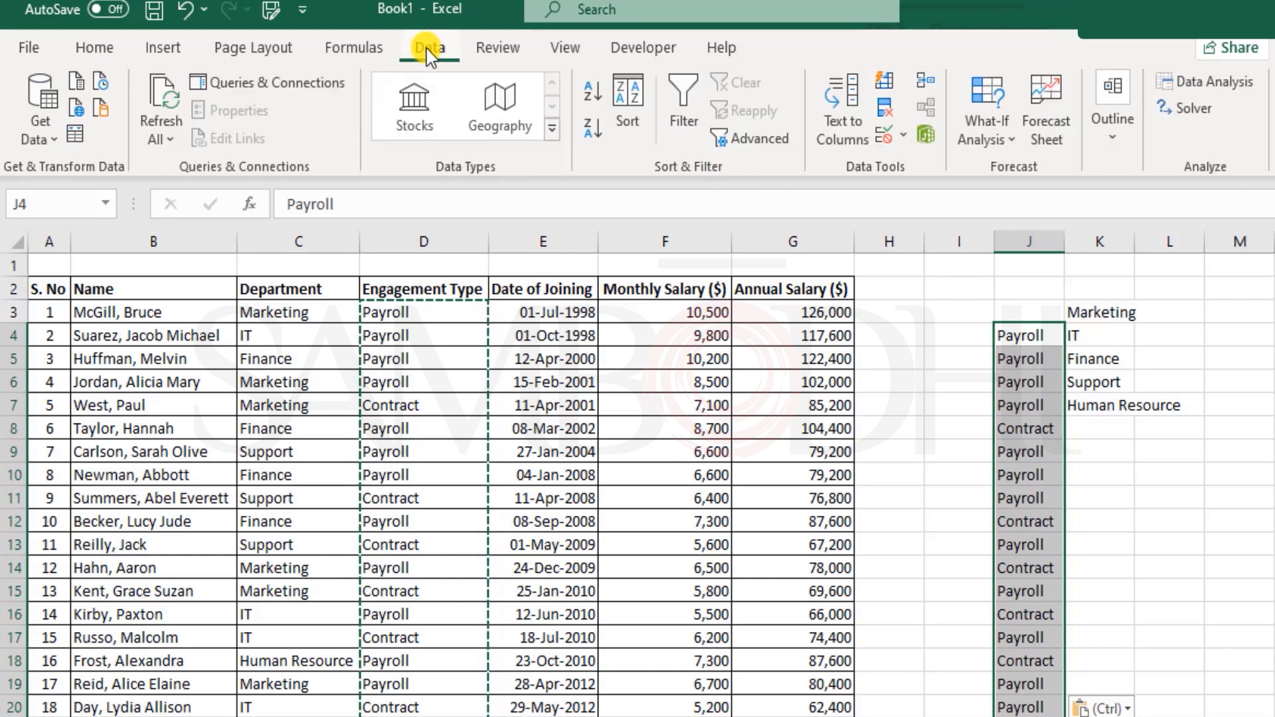
{"action": "left_click", "coordinate": [886, 110]}
{"action": "left_click", "coordinate": [465, 272]}
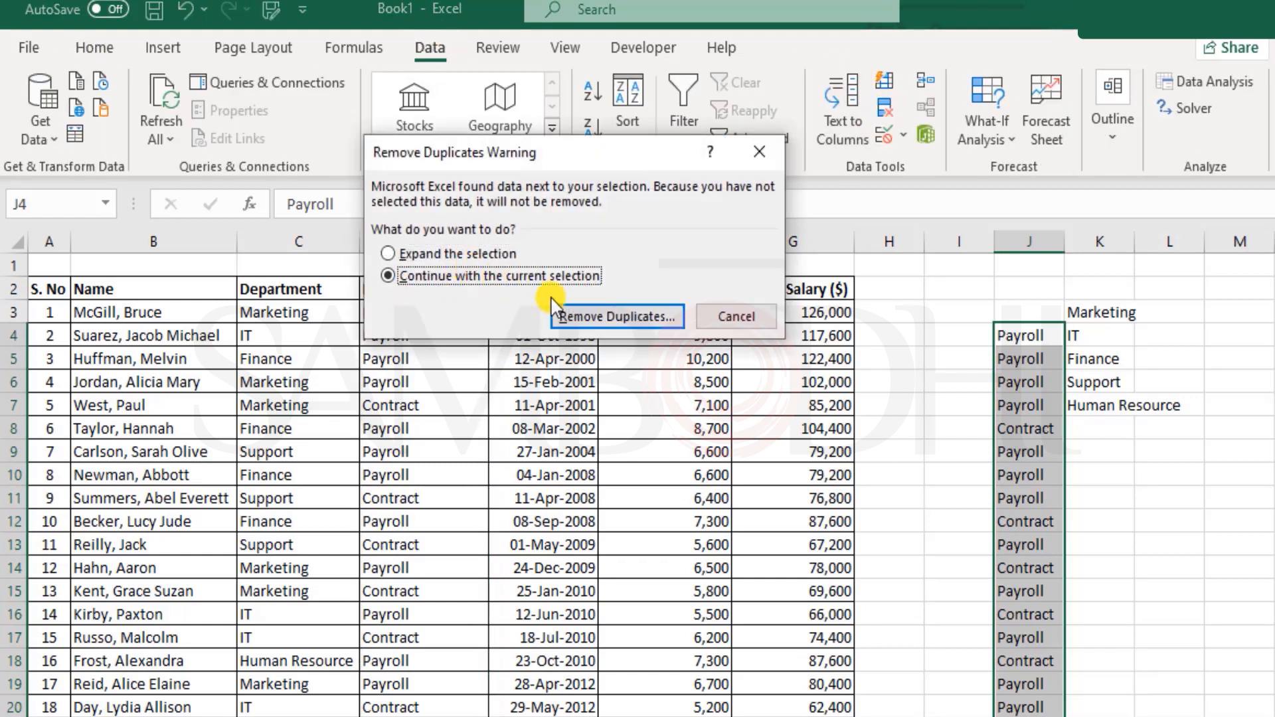
{"action": "left_click", "coordinate": [616, 316]}
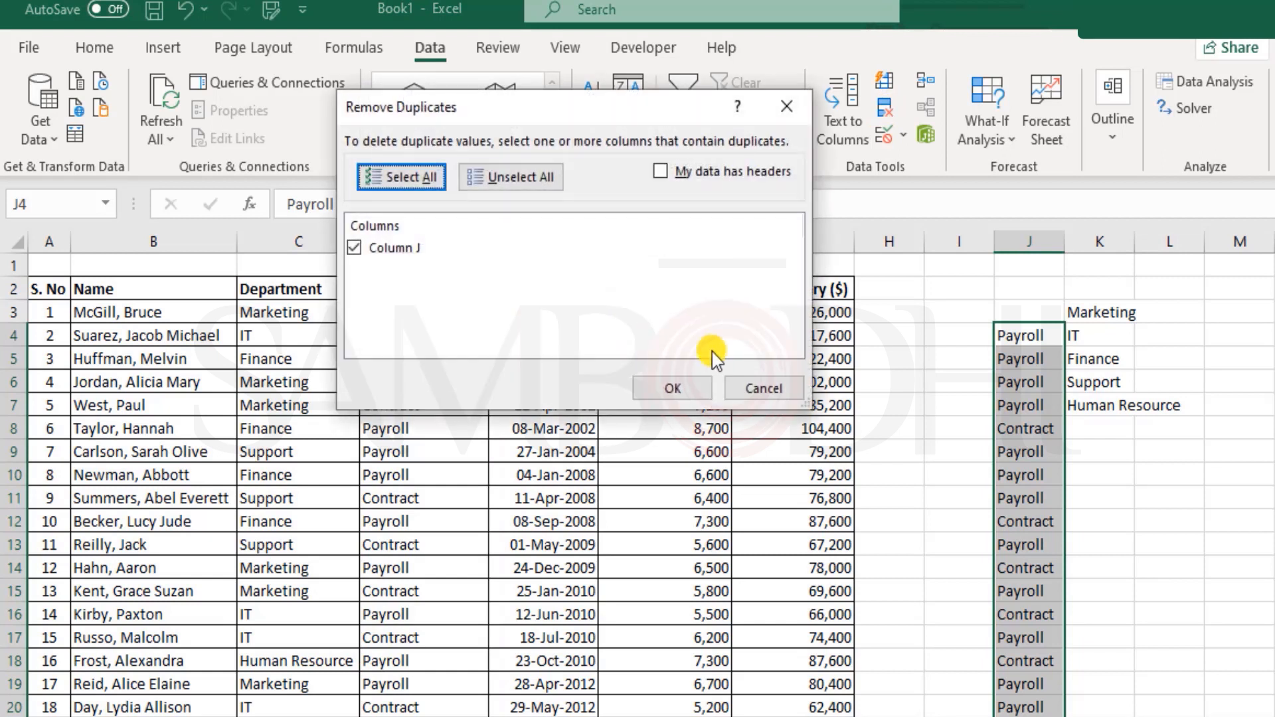
{"action": "left_click", "coordinate": [664, 387]}
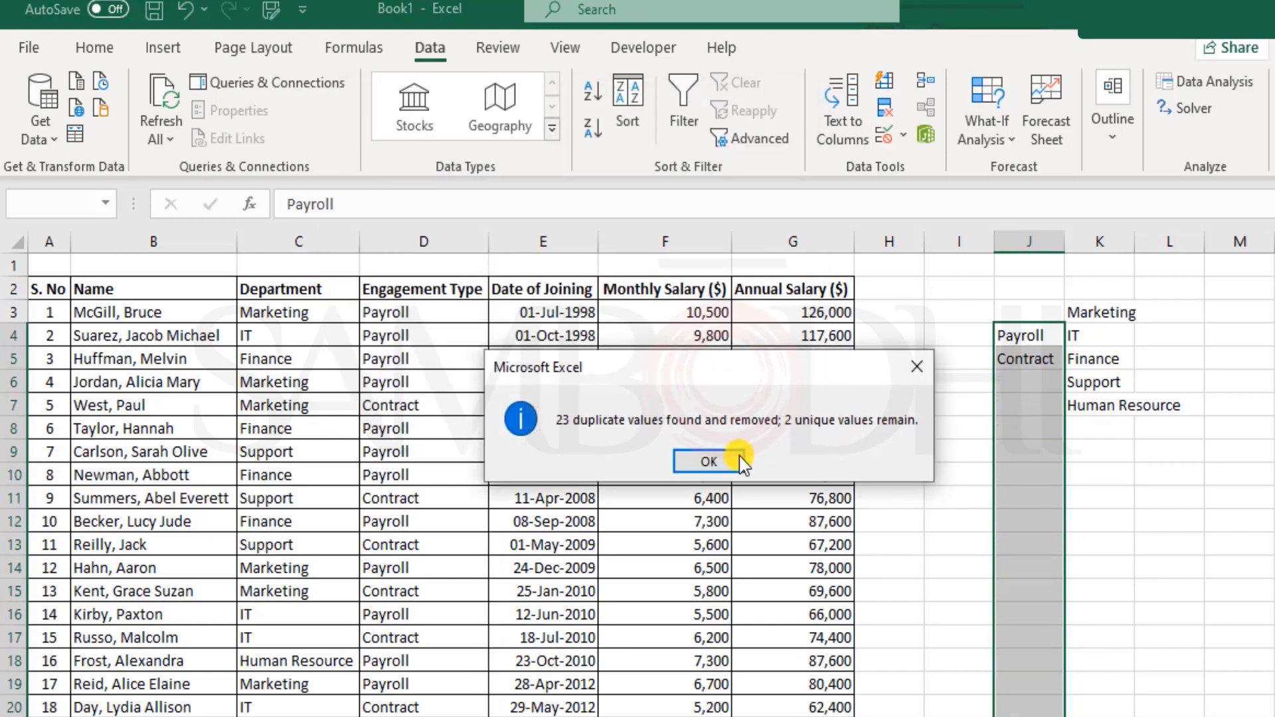
{"action": "left_click", "coordinate": [715, 463]}
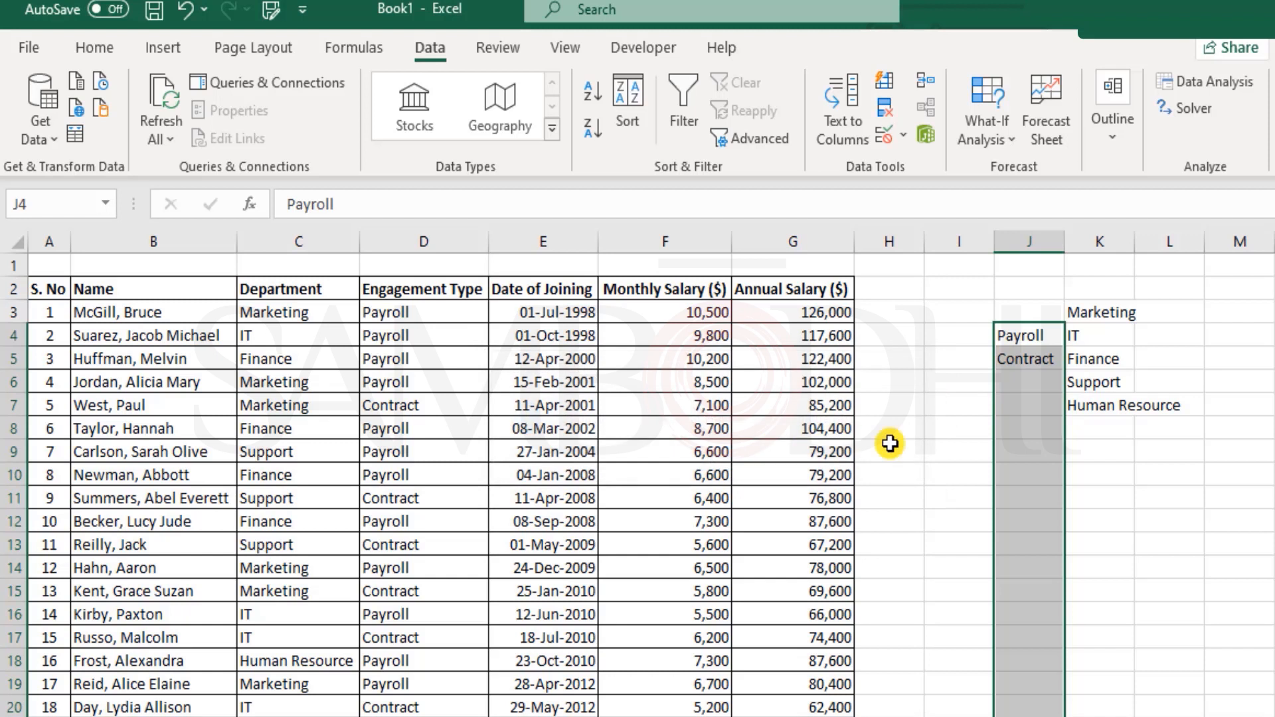
{"action": "scroll", "coordinate": [1058, 478], "scroll_direction": "down", "scroll_amount": 6}
{"action": "scroll", "coordinate": [1039, 359], "scroll_direction": "up", "scroll_amount": 6}
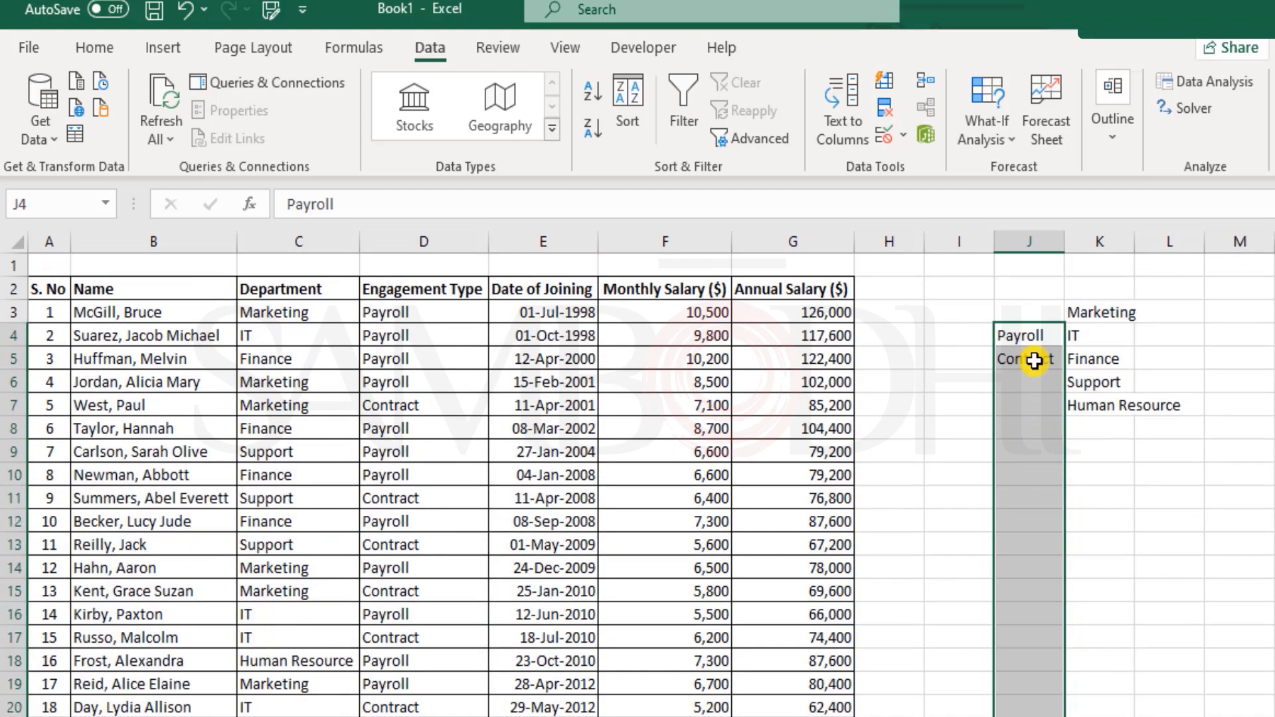
{"action": "left_click", "coordinate": [980, 332]}
{"action": "left_click", "coordinate": [1097, 474]}
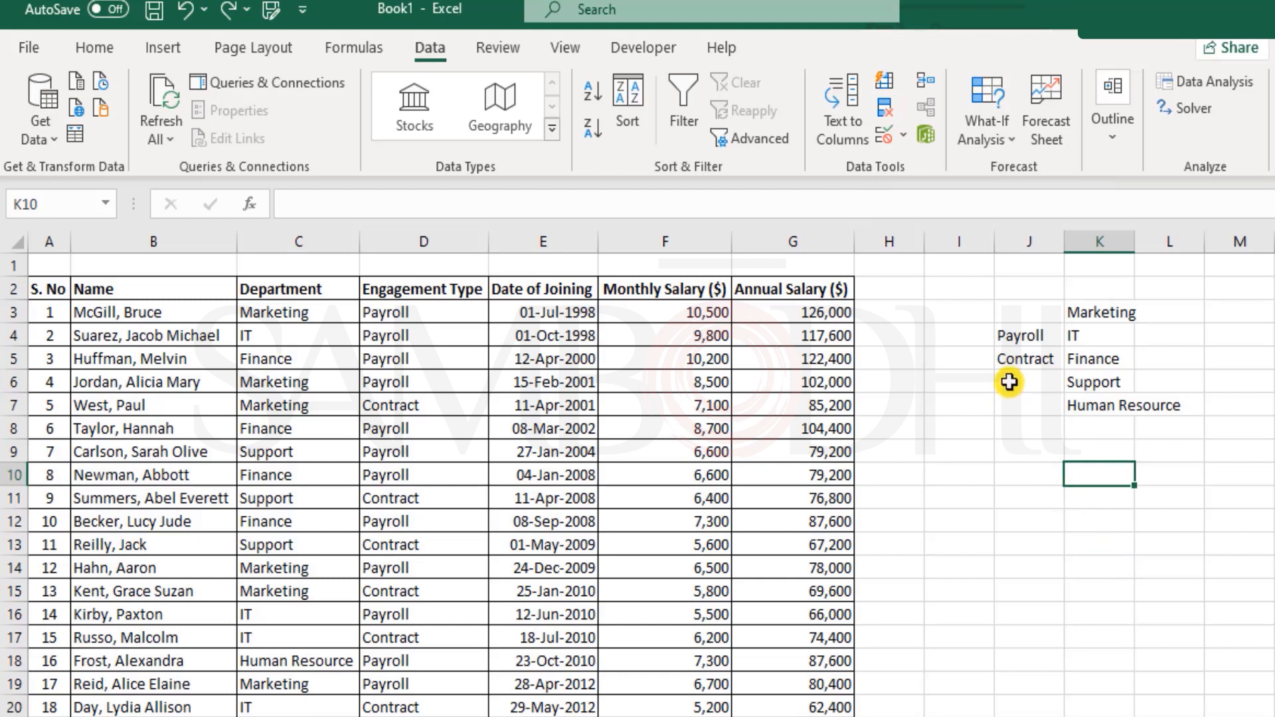
- Enter =UNIQUE(D3:D27) in J9 so Payroll and Contract spill into J9:J10
{"action": "left_click", "coordinate": [1019, 451]}
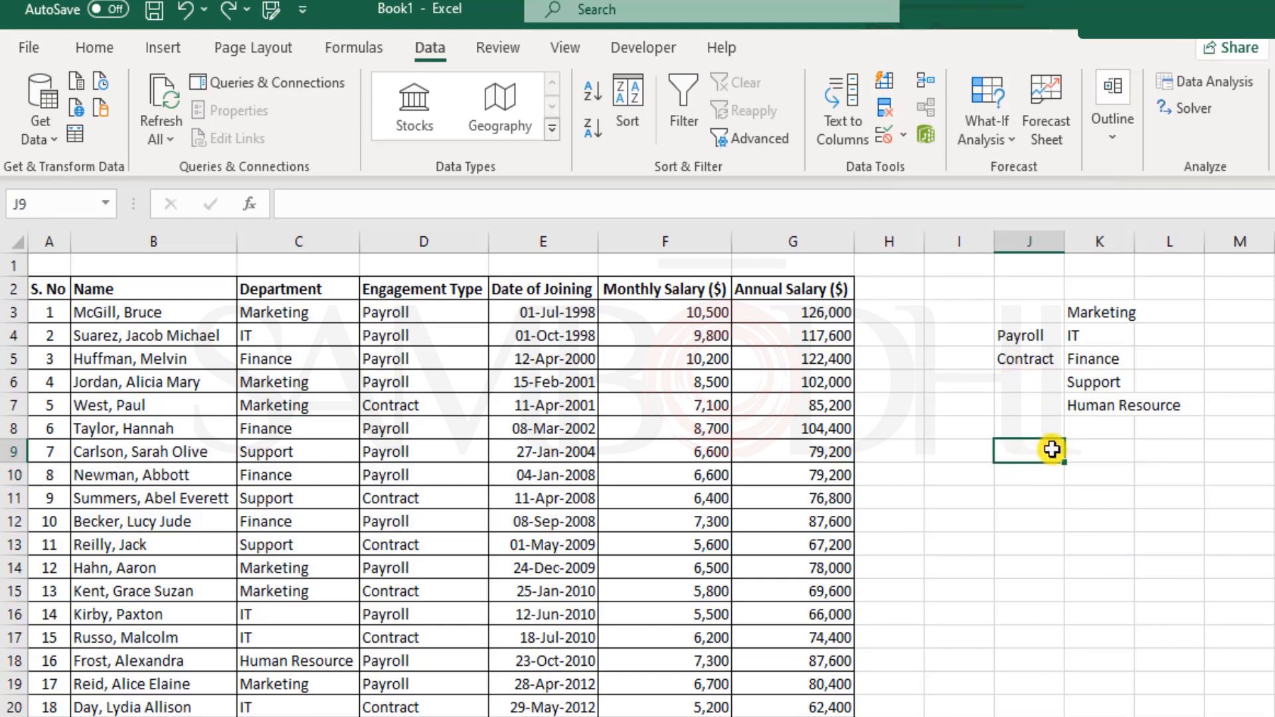
{"action": "type", "text": "=un"}
{"action": "key", "text": "Tab"}
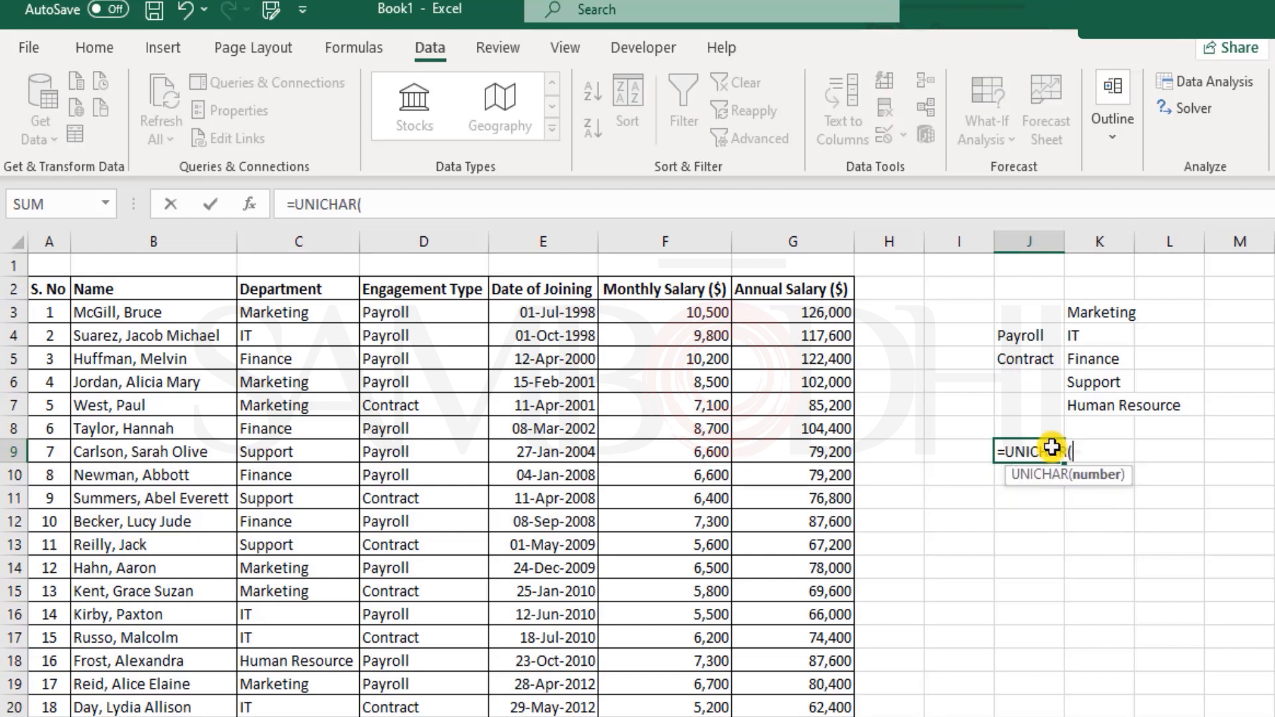
{"action": "key", "text": "BackSpace"}
{"action": "key", "text": "BackSpace"}
{"action": "key", "text": "BackSpace"}
{"action": "key", "text": "BackSpace"}
{"action": "key", "text": "BackSpace"}
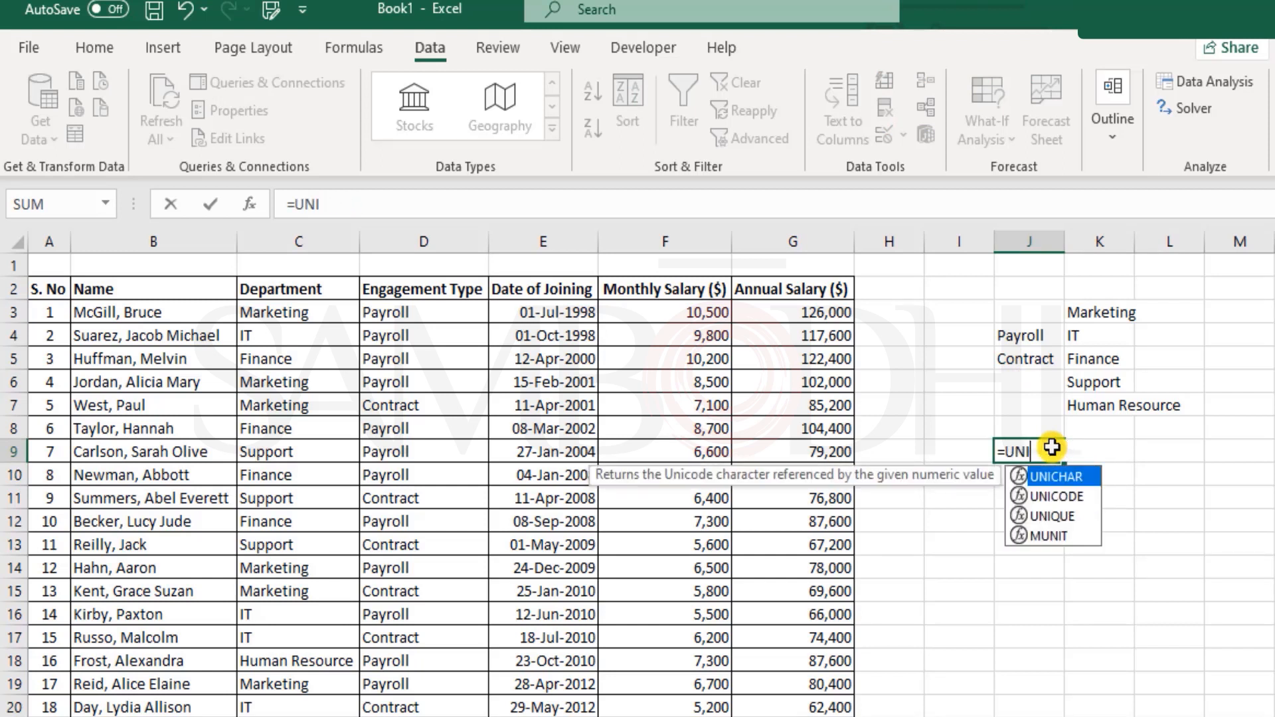
{"action": "key", "text": "Down"}
{"action": "key", "text": "Down"}
{"action": "key", "text": "Tab"}
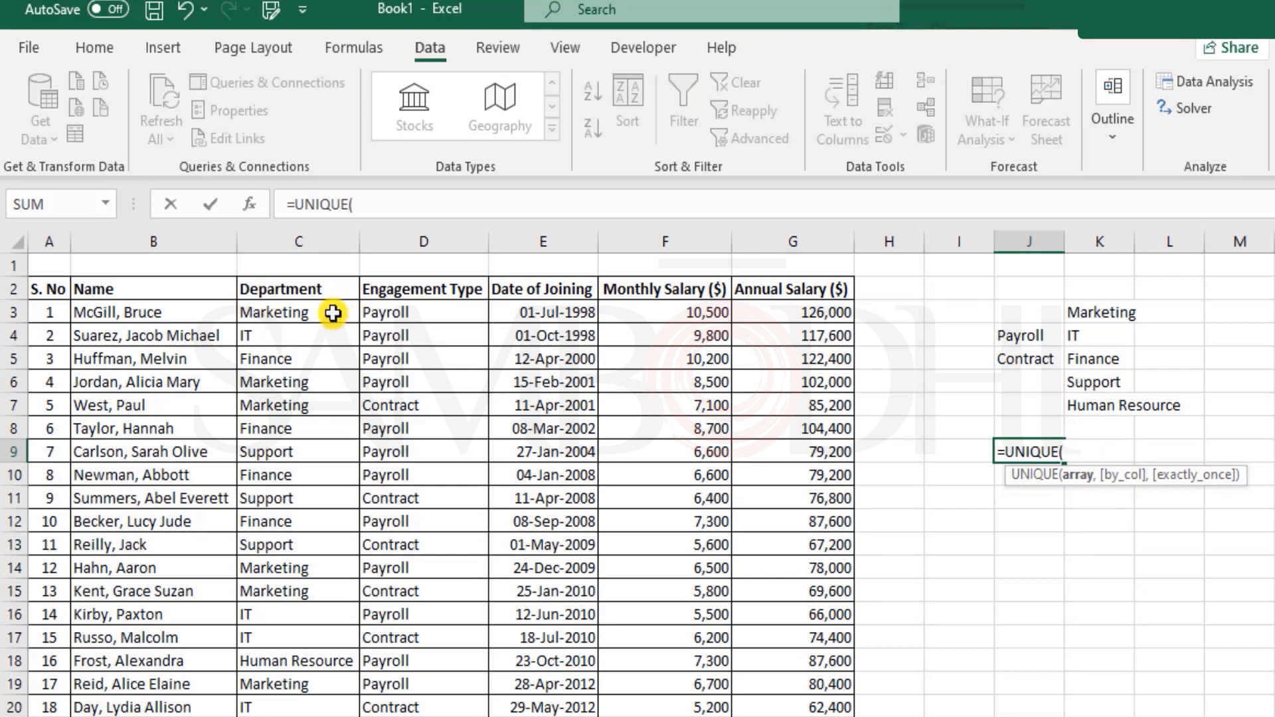
{"action": "left_click_drag", "start_coordinate": [413, 311], "coordinate": [436, 691]}
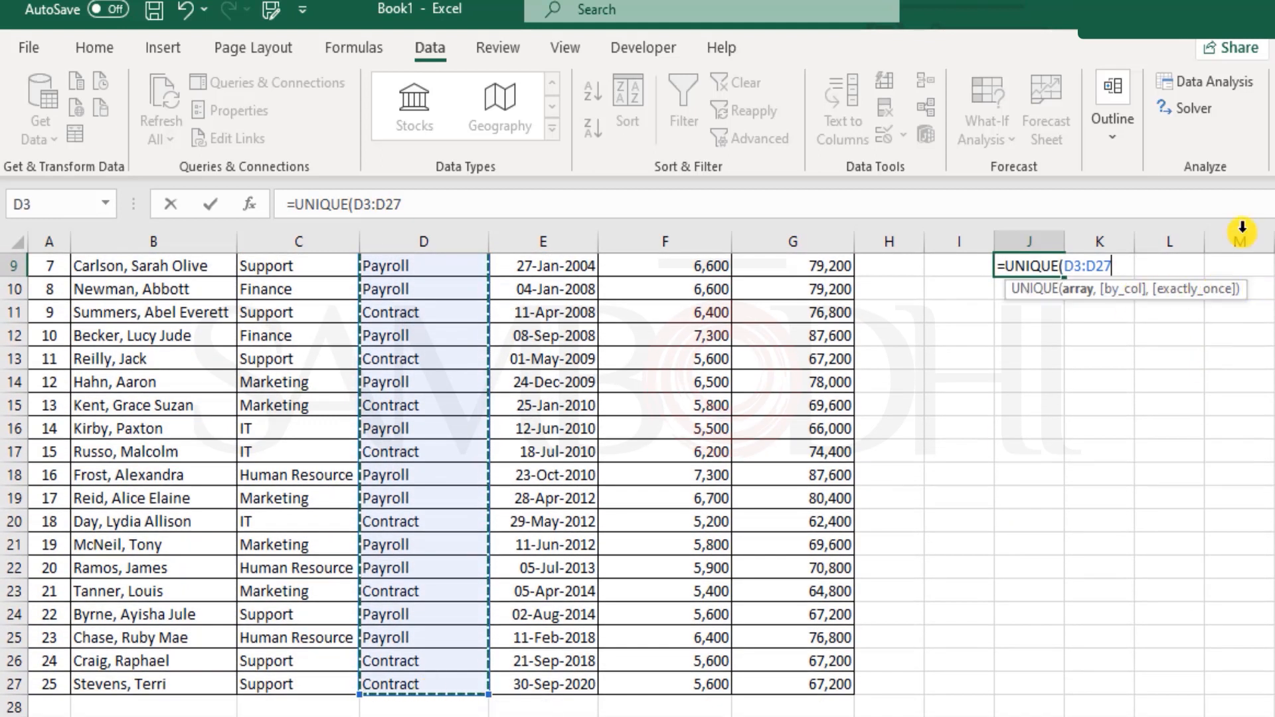
{"action": "type", "text": ","}
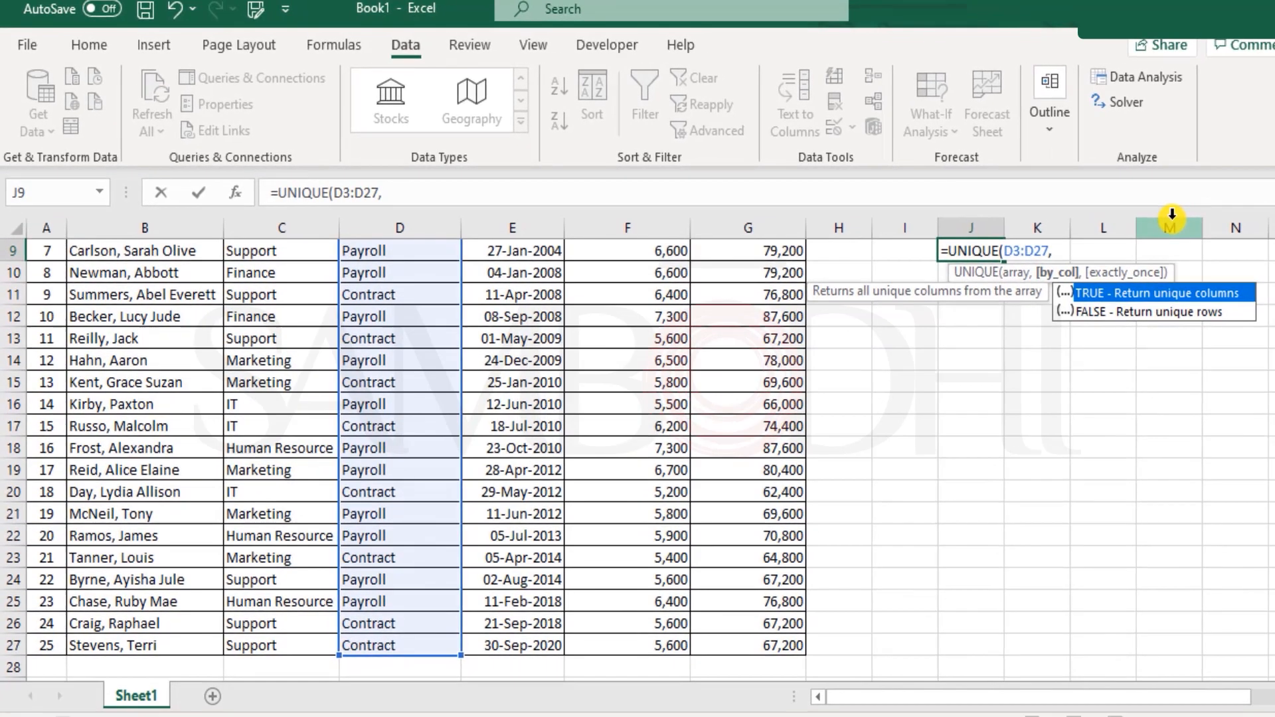
{"action": "key", "text": "BackSpace"}
{"action": "type", "text": ")"}
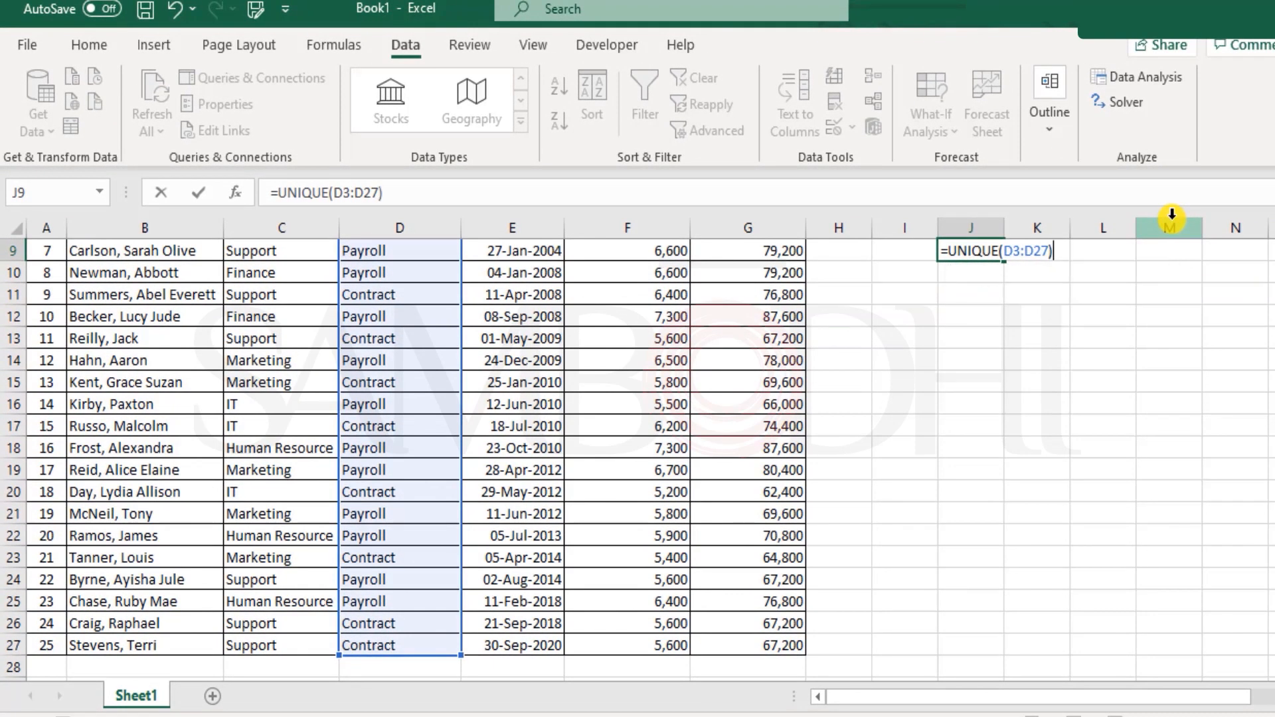
{"action": "key", "text": "Return"}
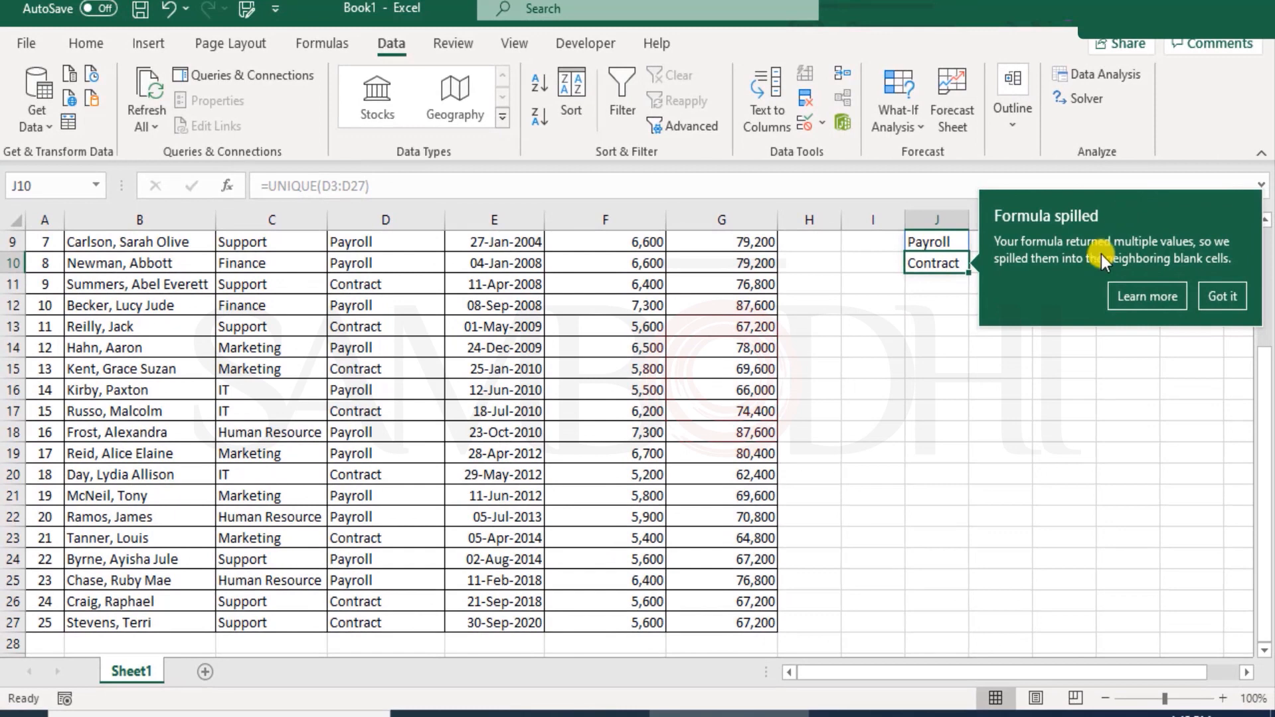
{"action": "left_click", "coordinate": [1224, 292]}
{"action": "scroll", "coordinate": [1007, 446], "scroll_direction": "up", "scroll_amount": 3}
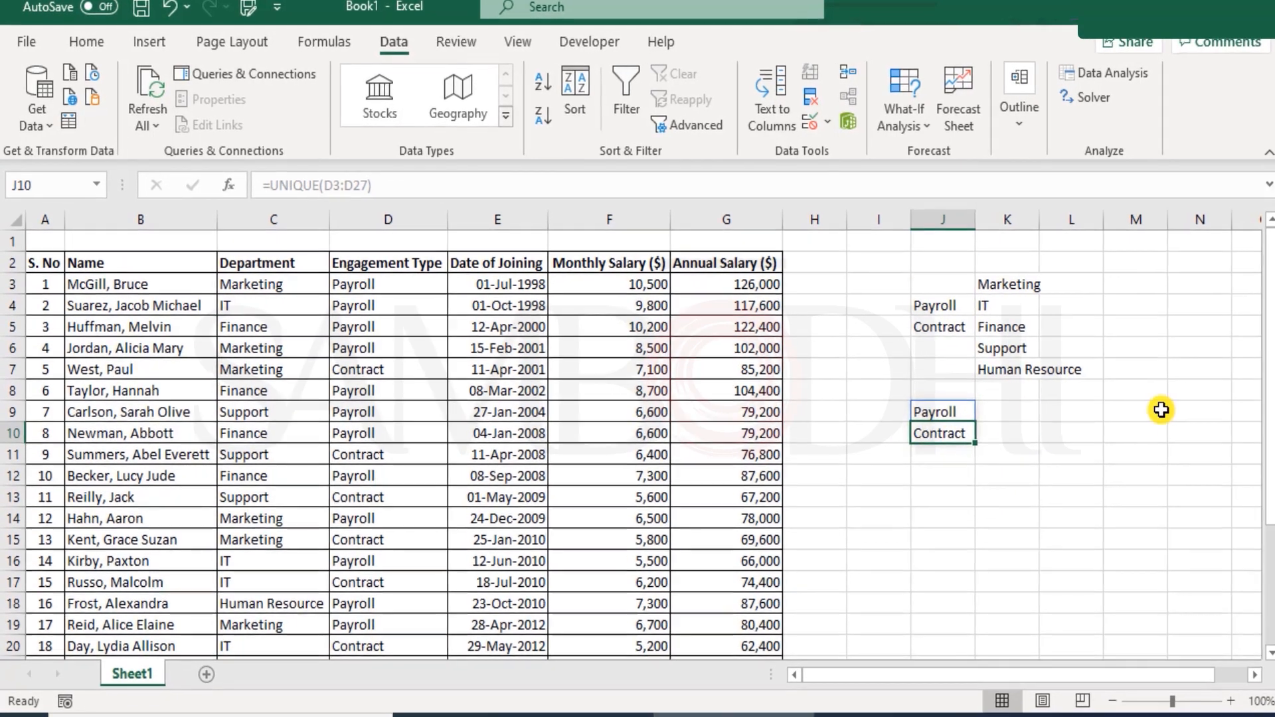
{"action": "left_click", "coordinate": [1145, 411]}
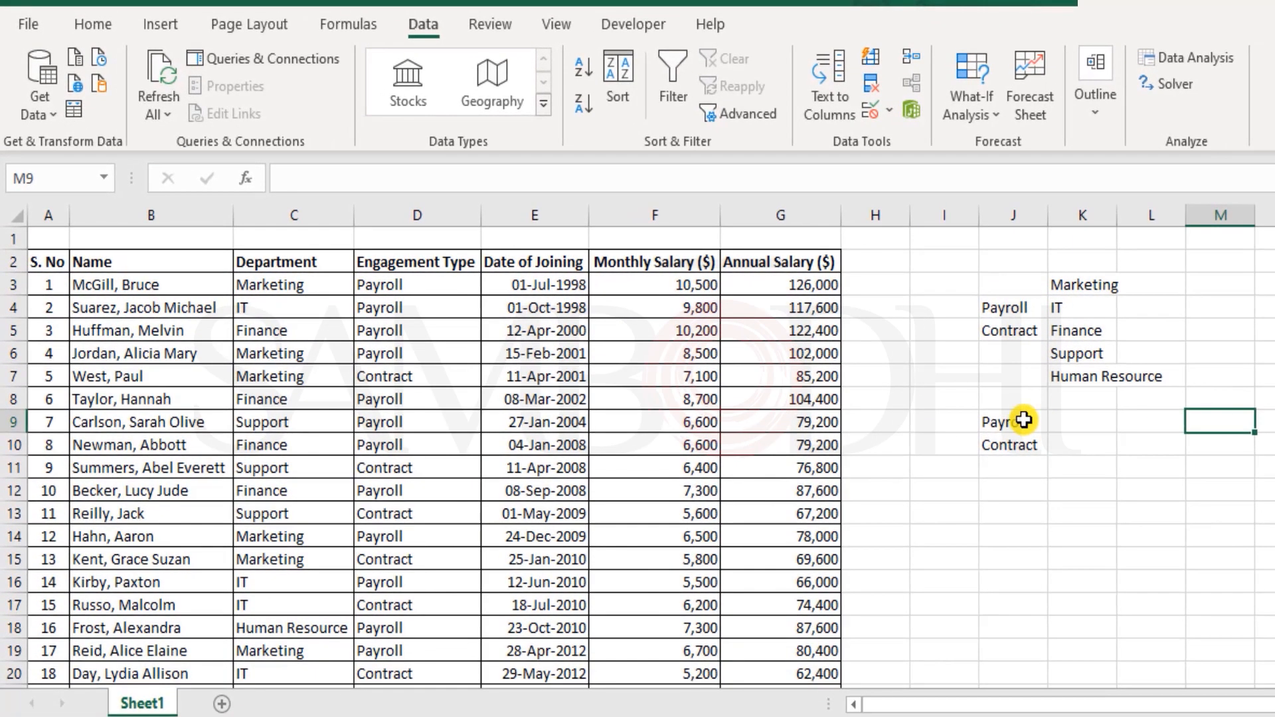
{"action": "left_click", "coordinate": [1023, 419]}
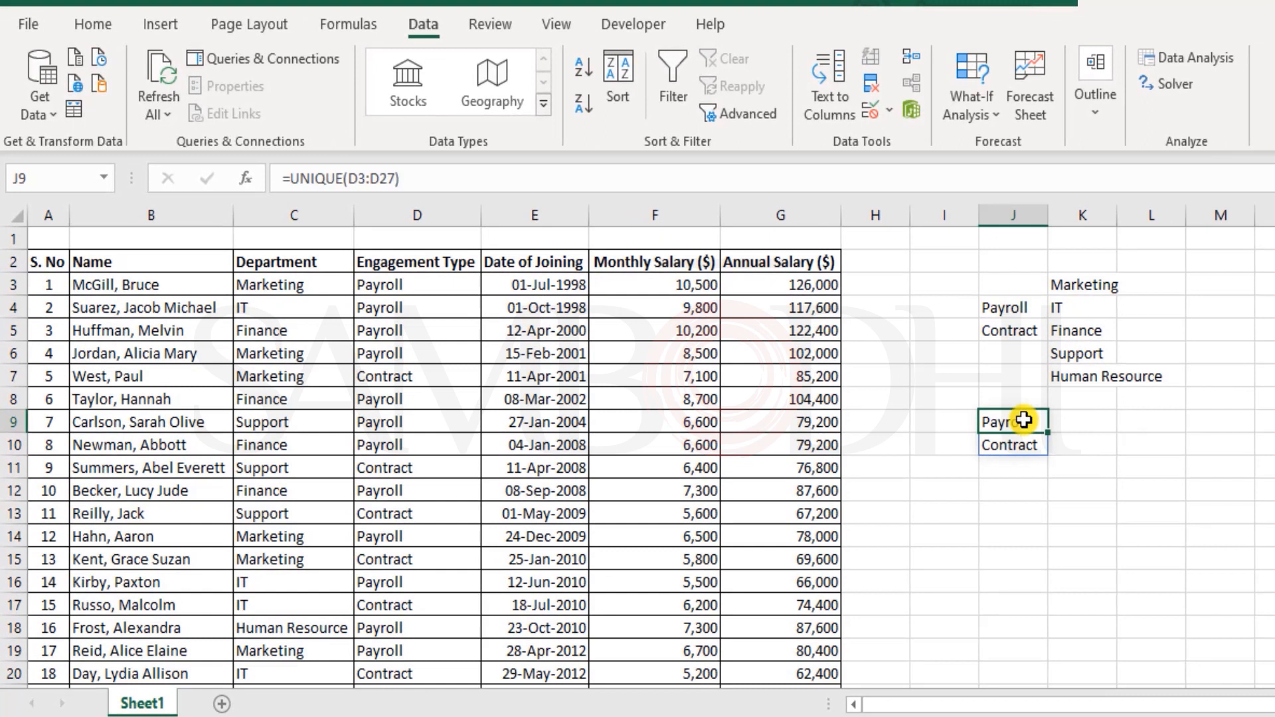
{"action": "left_click", "coordinate": [1019, 442]}
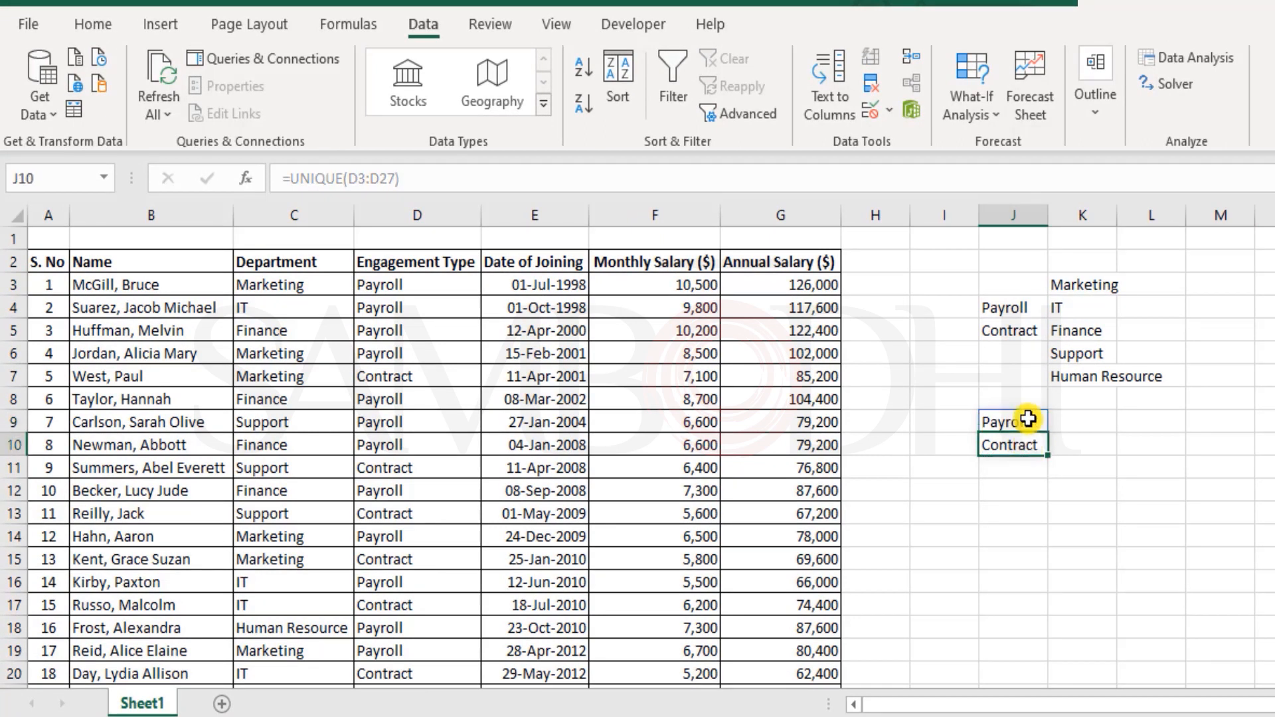
{"action": "left_click", "coordinate": [1092, 445]}
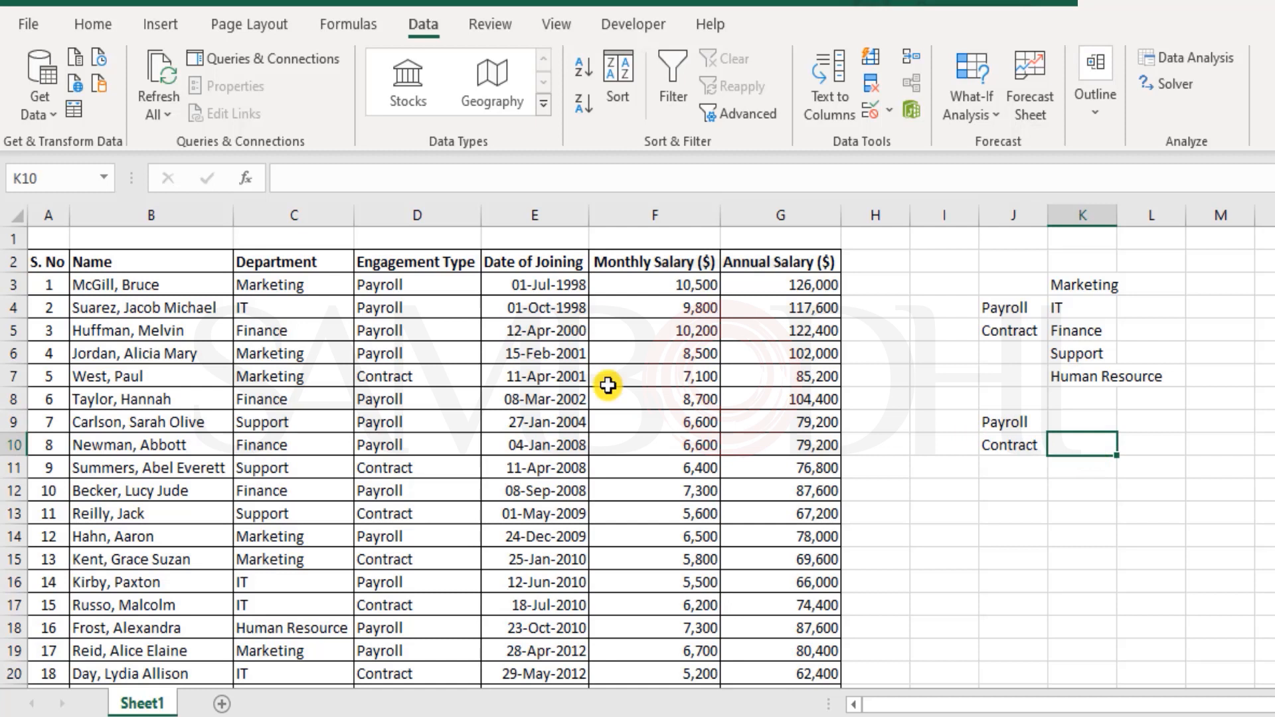
{"action": "left_click", "coordinate": [1029, 423]}
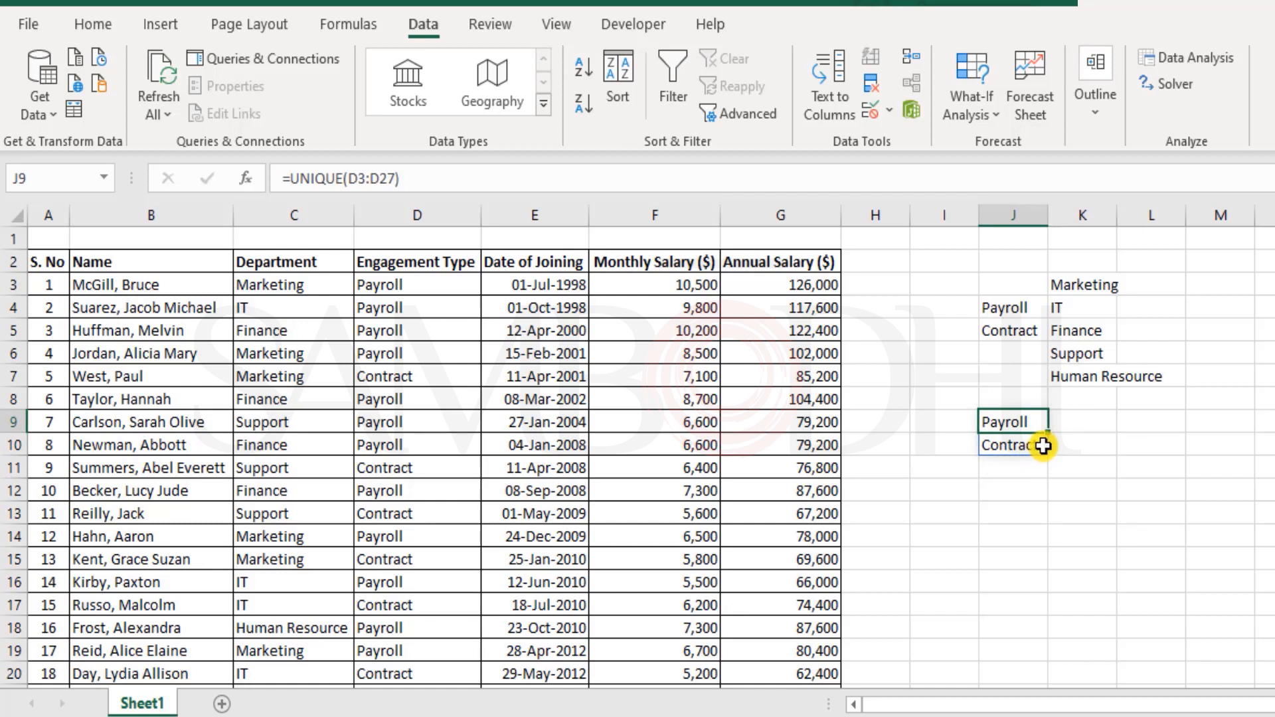
{"action": "left_click", "coordinate": [1009, 443]}
{"action": "left_click_drag", "start_coordinate": [1012, 473], "coordinate": [1014, 516]}
{"action": "left_click", "coordinate": [1023, 481]}
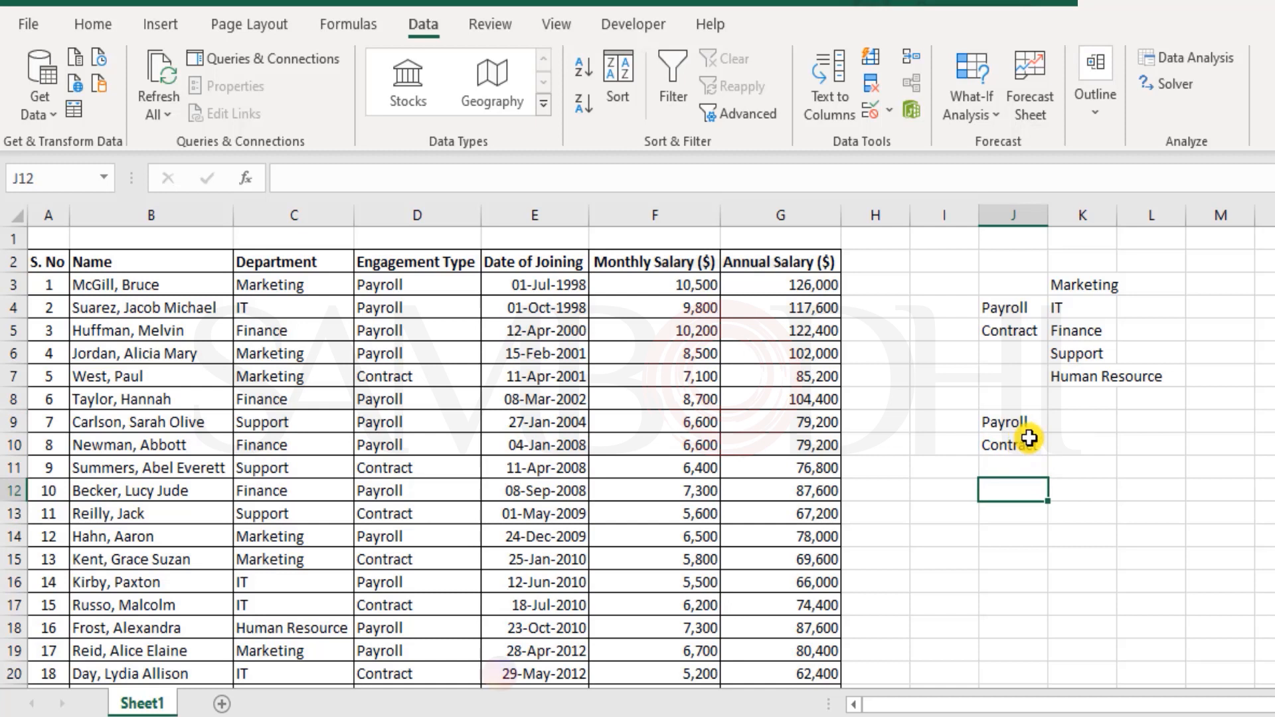
{"action": "left_click", "coordinate": [1023, 445]}
{"action": "double_click", "coordinate": [1026, 447]}
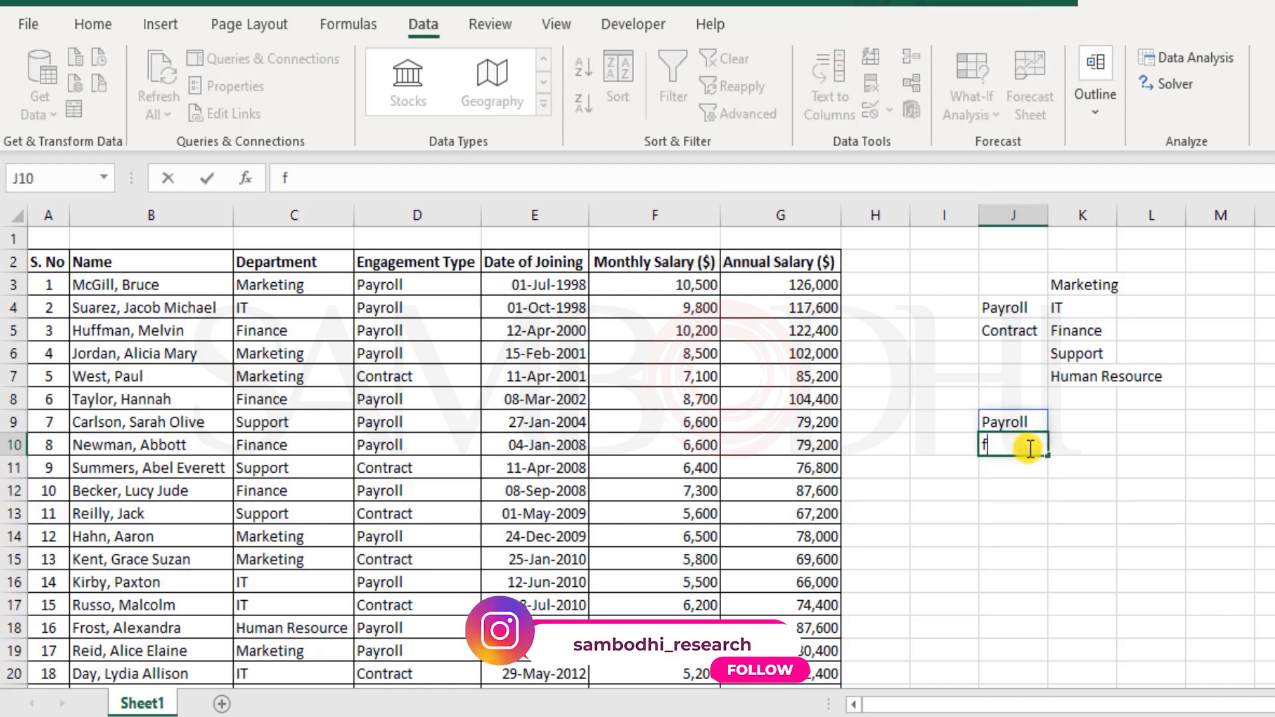
{"action": "key", "text": "Return"}
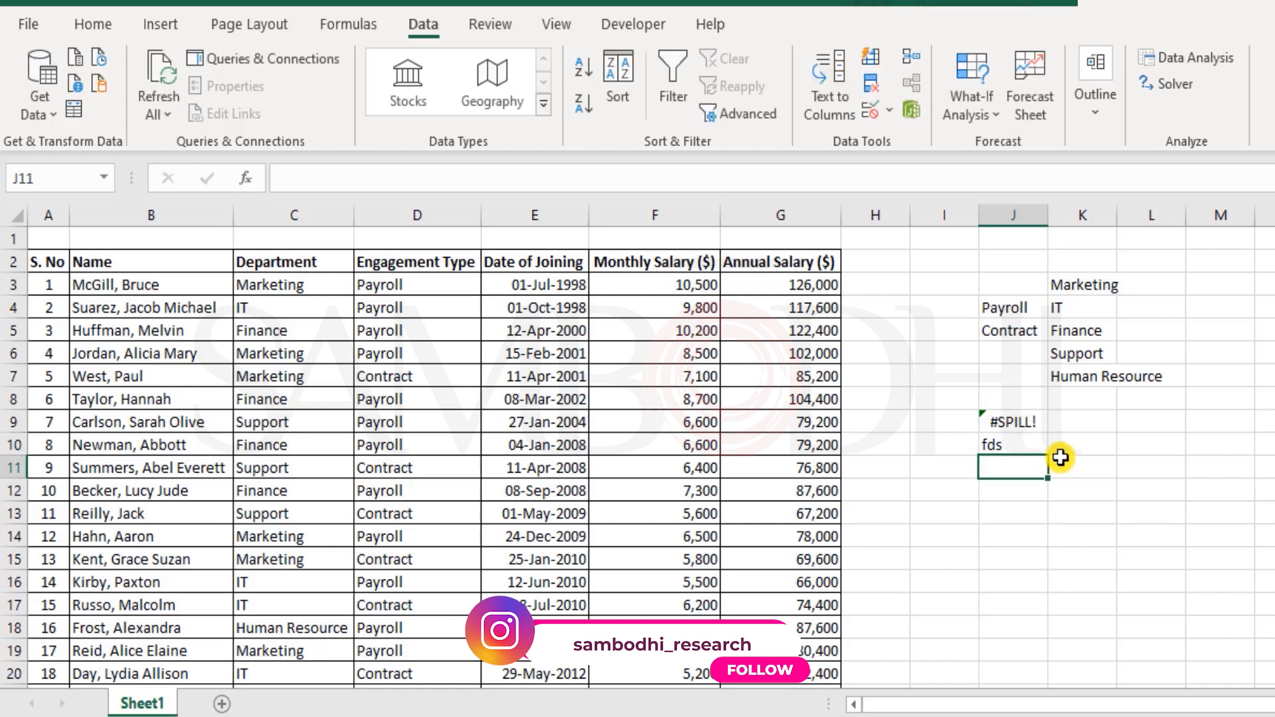
{"action": "left_click", "coordinate": [1036, 422]}
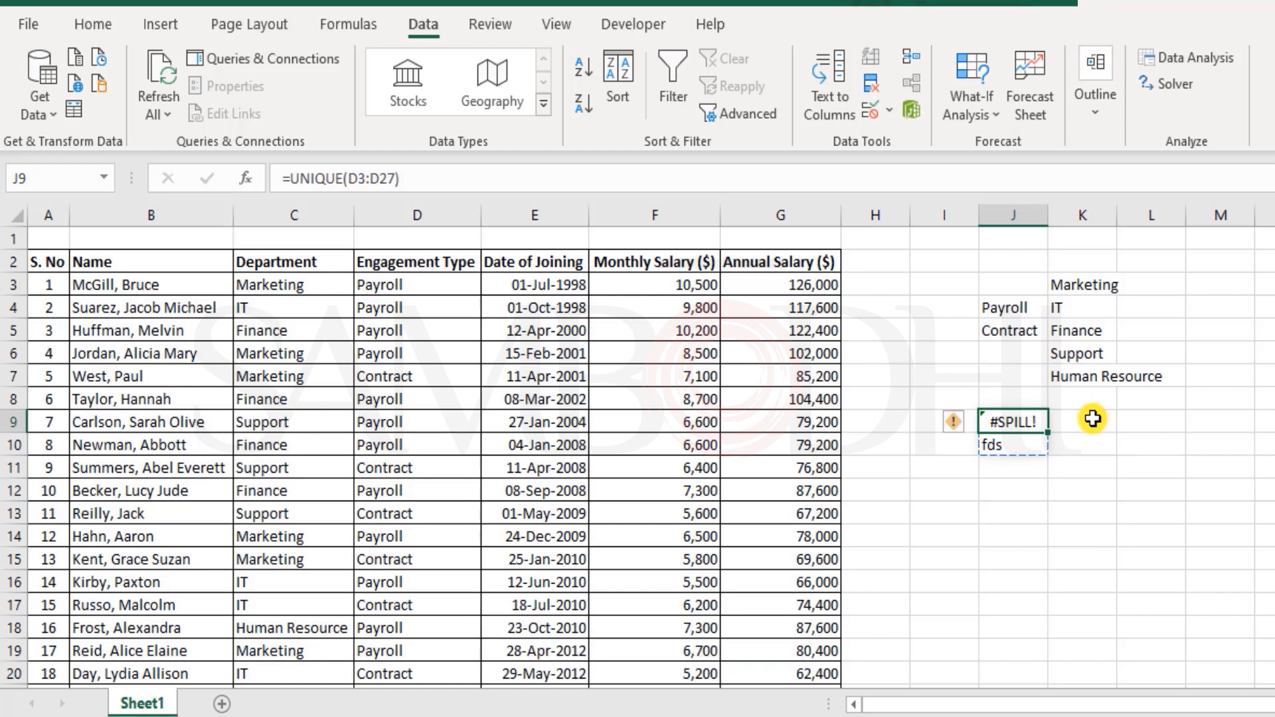
{"action": "key", "text": "ctrl+z"}
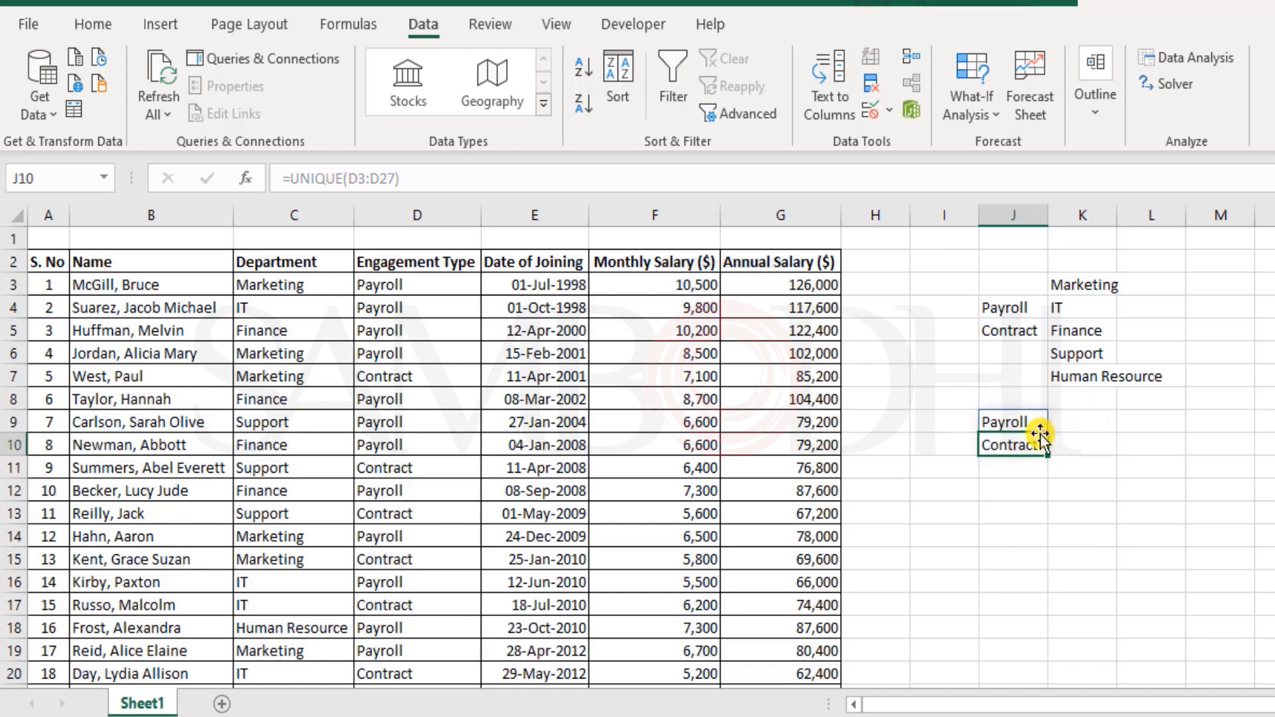
{"action": "double_click", "coordinate": [998, 423]}
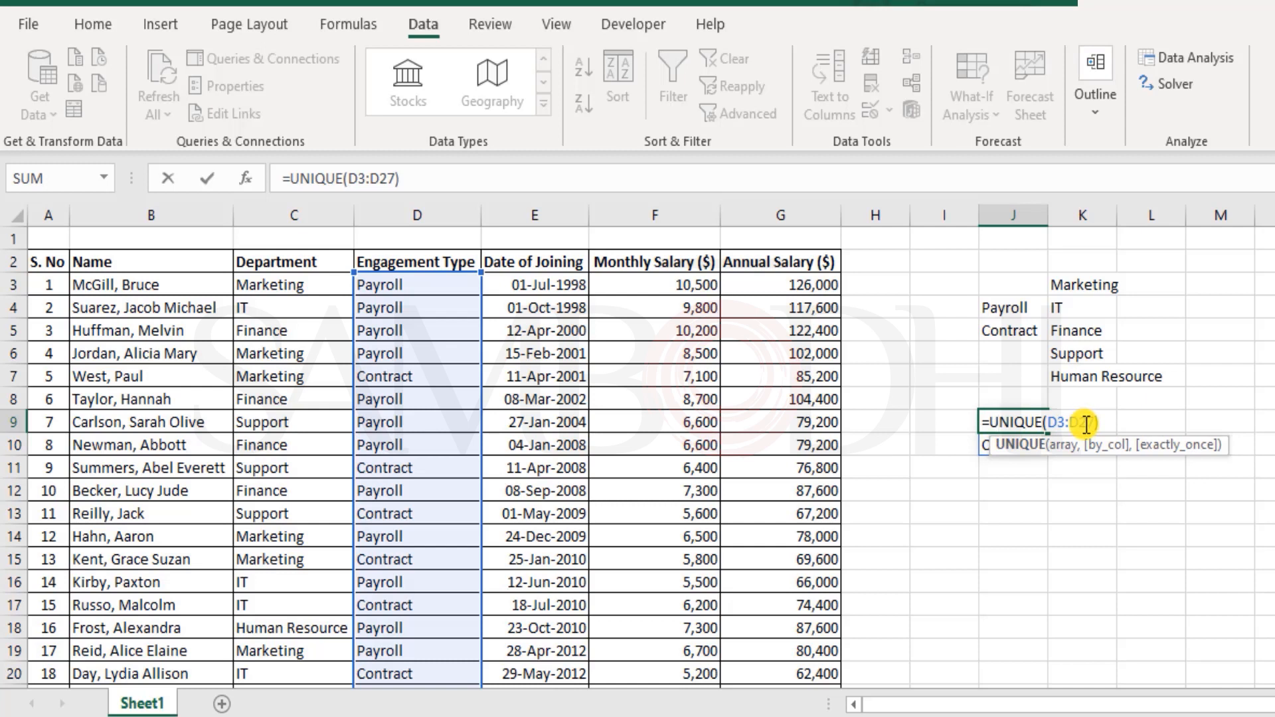
{"action": "key", "text": "Escape"}
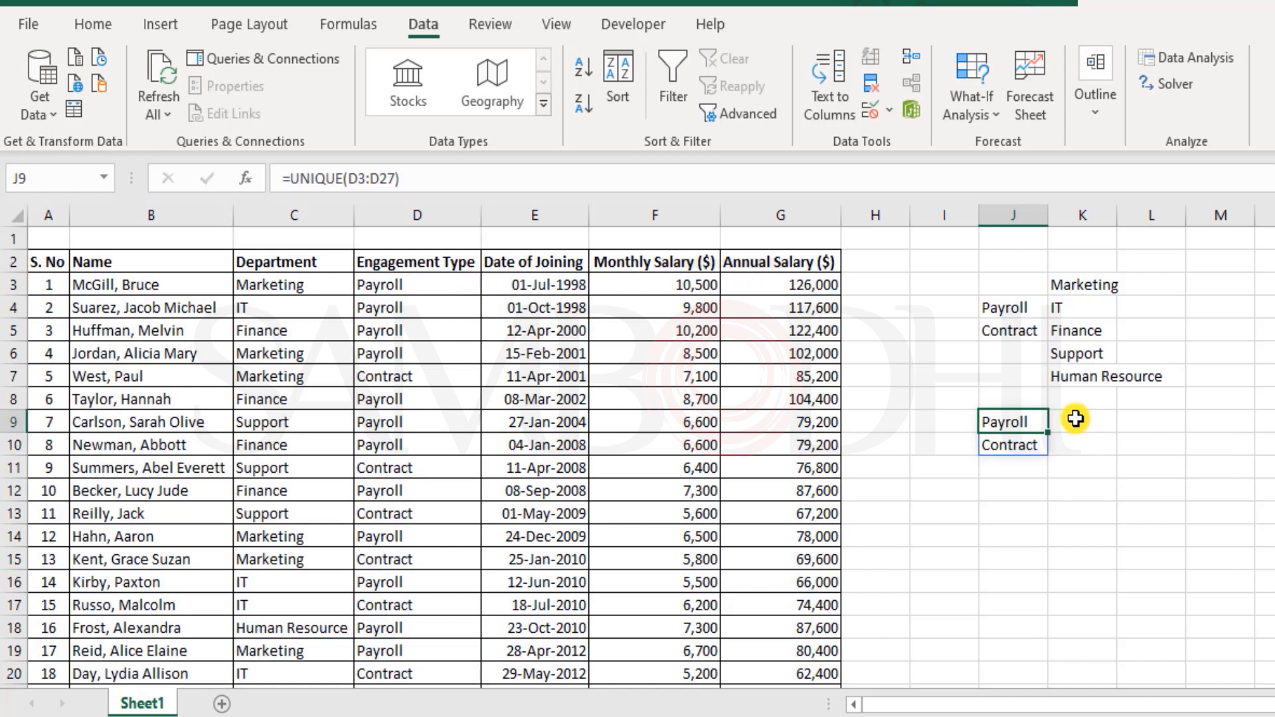
{"action": "left_click", "coordinate": [1042, 444]}
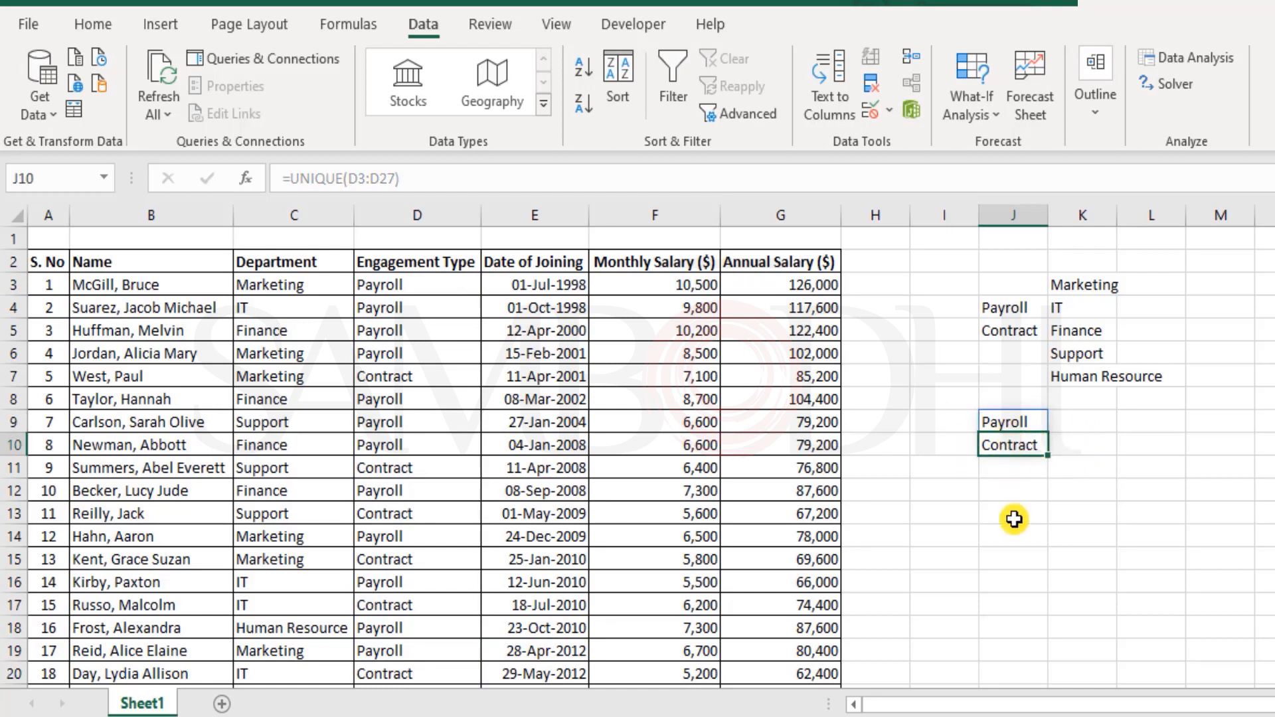
{"action": "left_click", "coordinate": [1013, 491]}
{"action": "left_click", "coordinate": [1018, 419]}
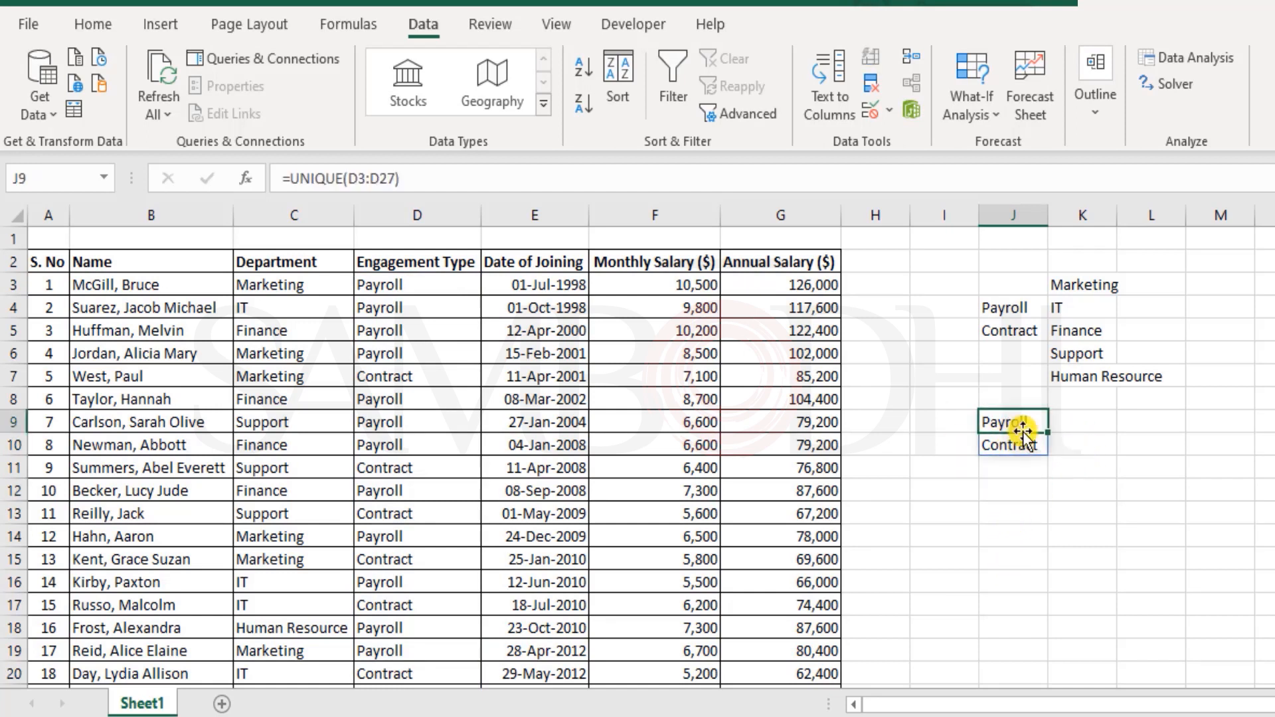
{"action": "left_click", "coordinate": [1027, 445]}
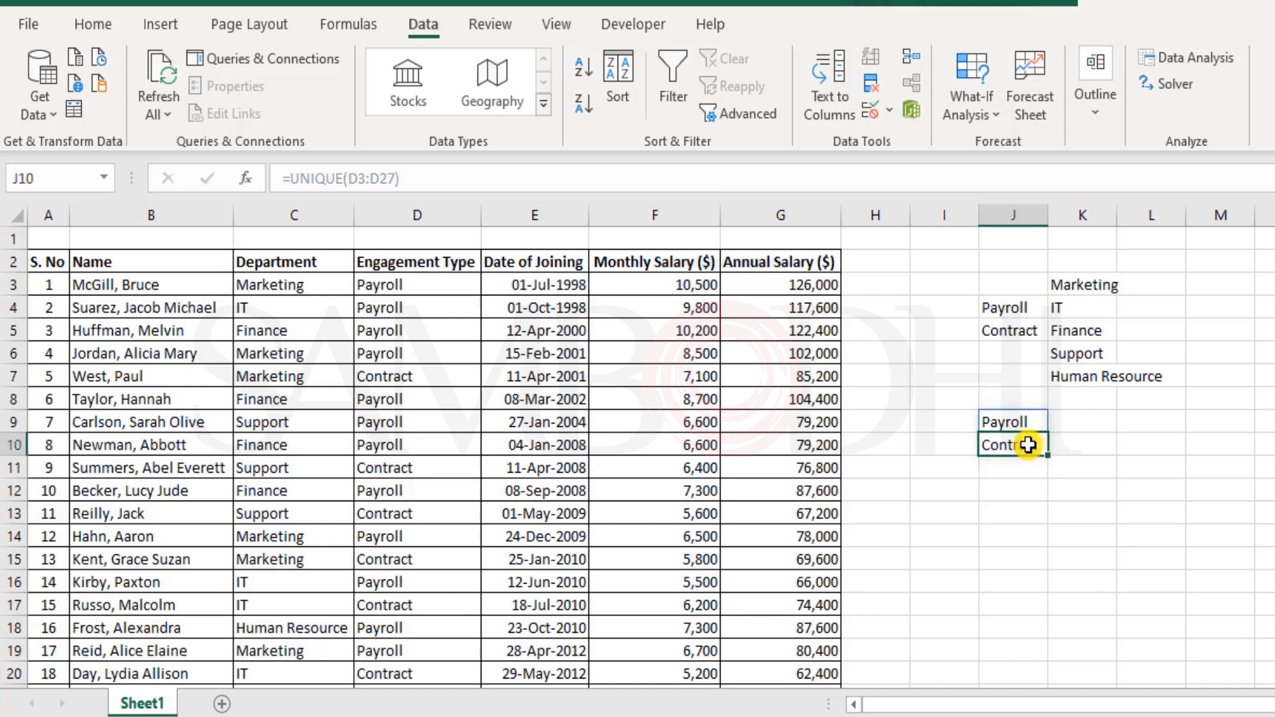
{"action": "type", "text": "regf"}
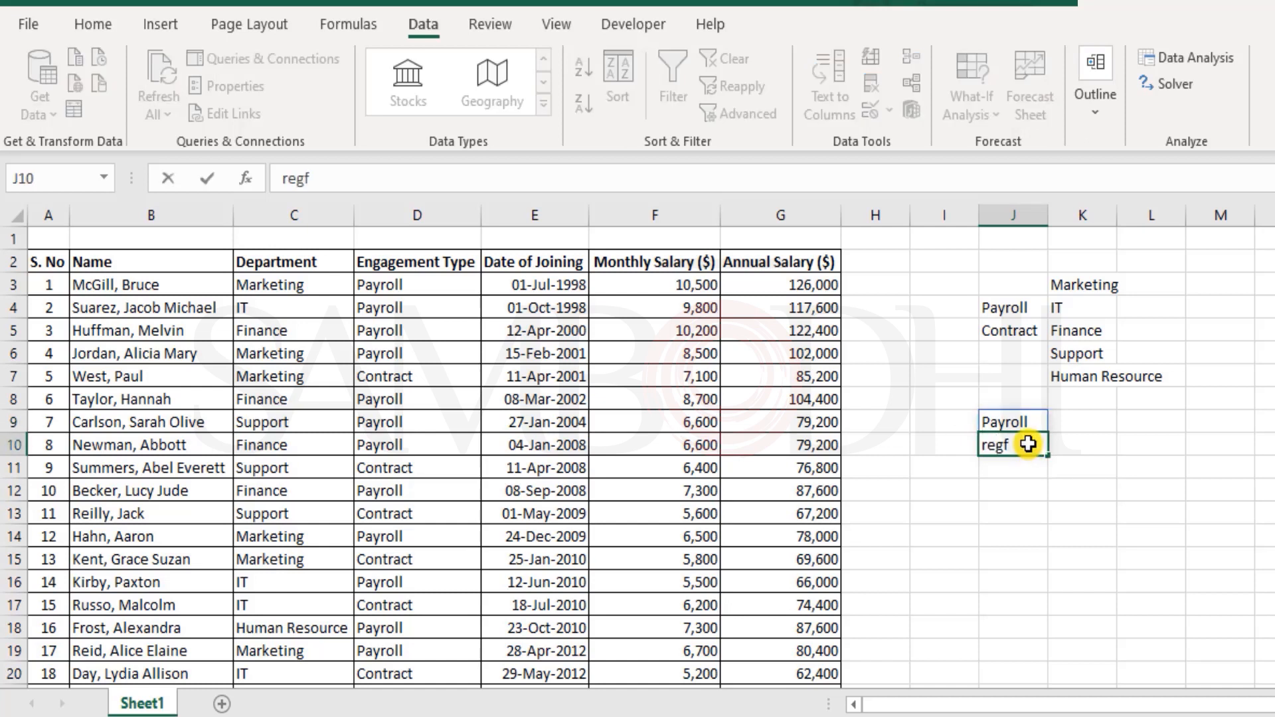
{"action": "key", "text": "Return"}
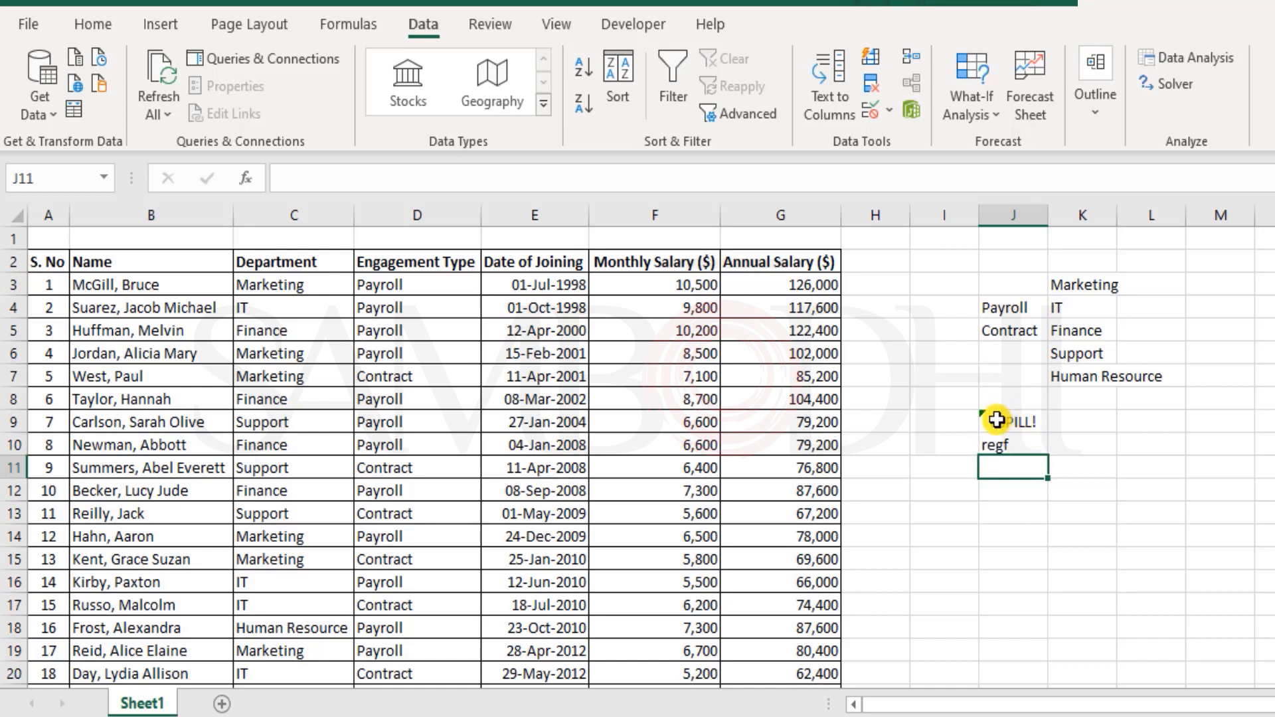
{"action": "left_click", "coordinate": [1043, 425]}
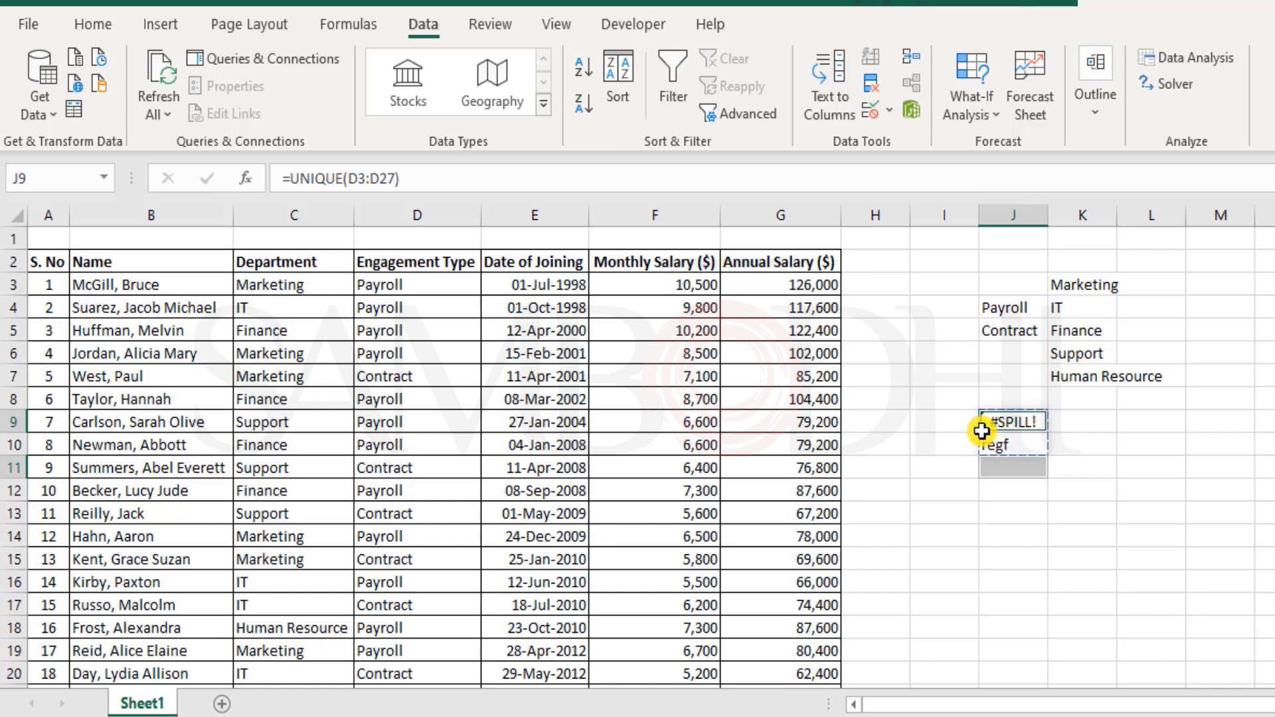
{"action": "key", "text": "Down"}
{"action": "key", "text": "Delete"}
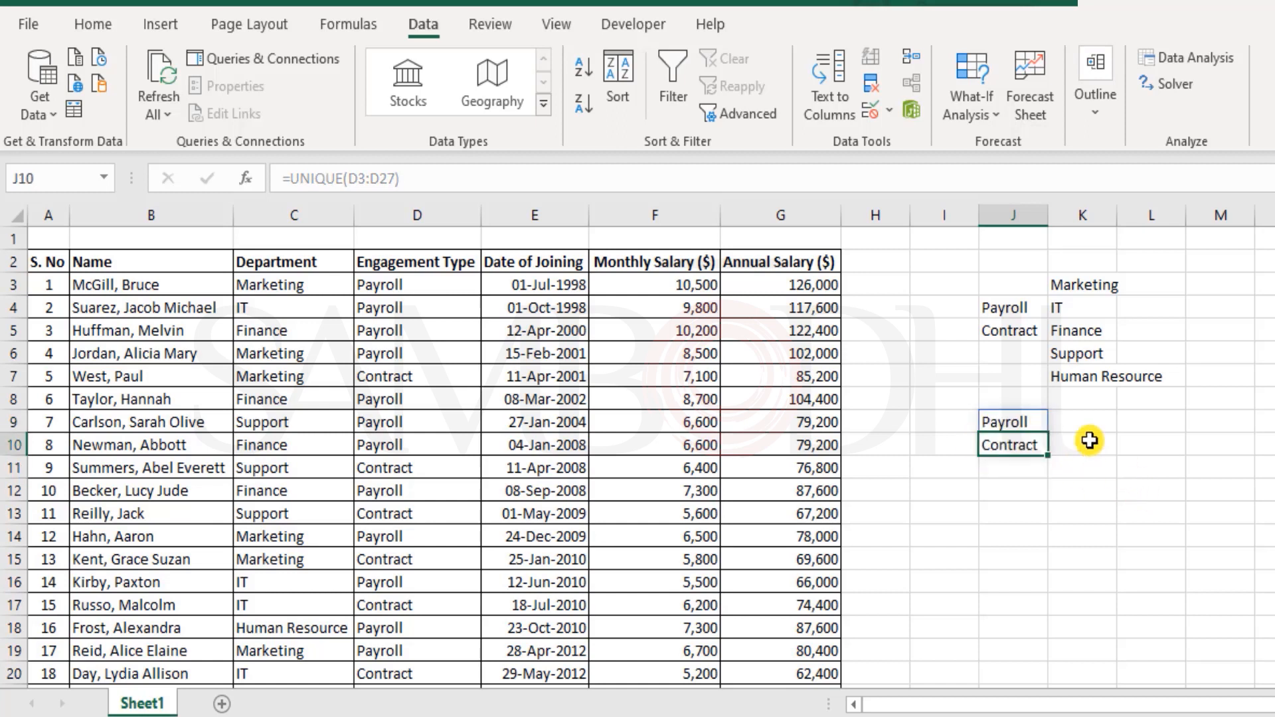
{"action": "left_click", "coordinate": [1090, 429]}
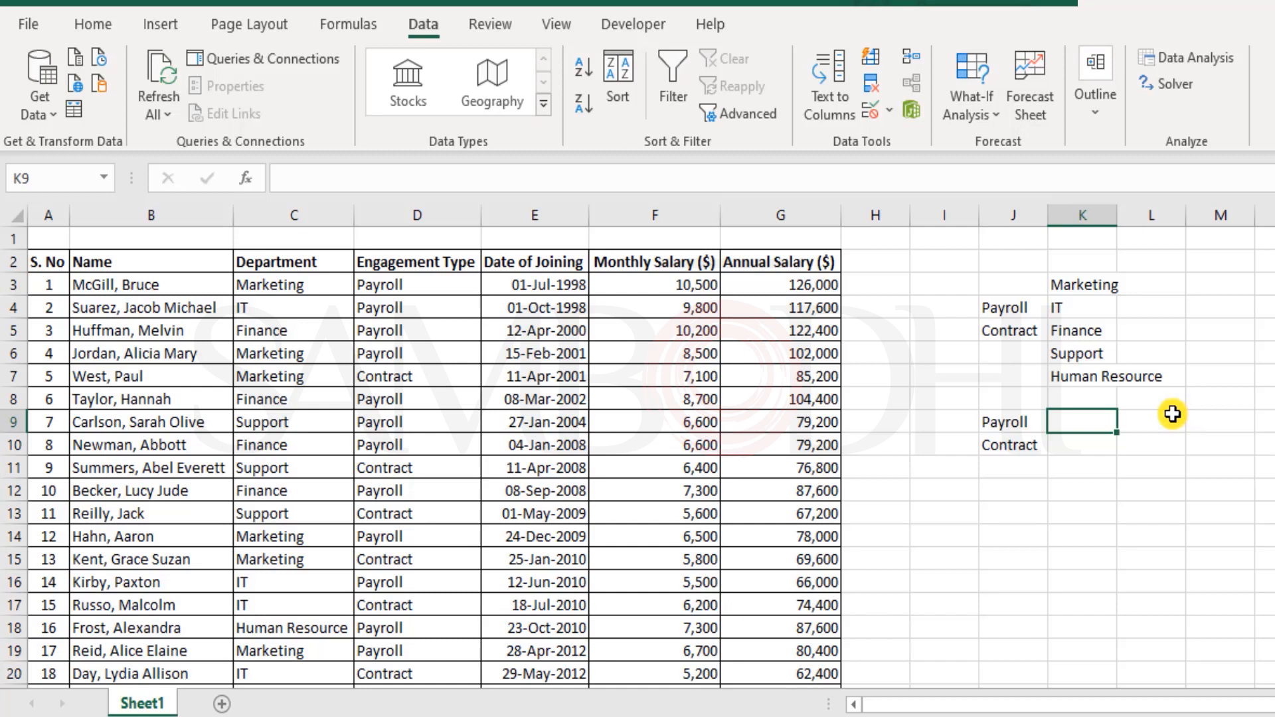
- Start a UNIQUE formula in L9 using the Department cells C3:C27 as the array
{"action": "left_click", "coordinate": [1134, 415]}
{"action": "type", "text": "=unic"}
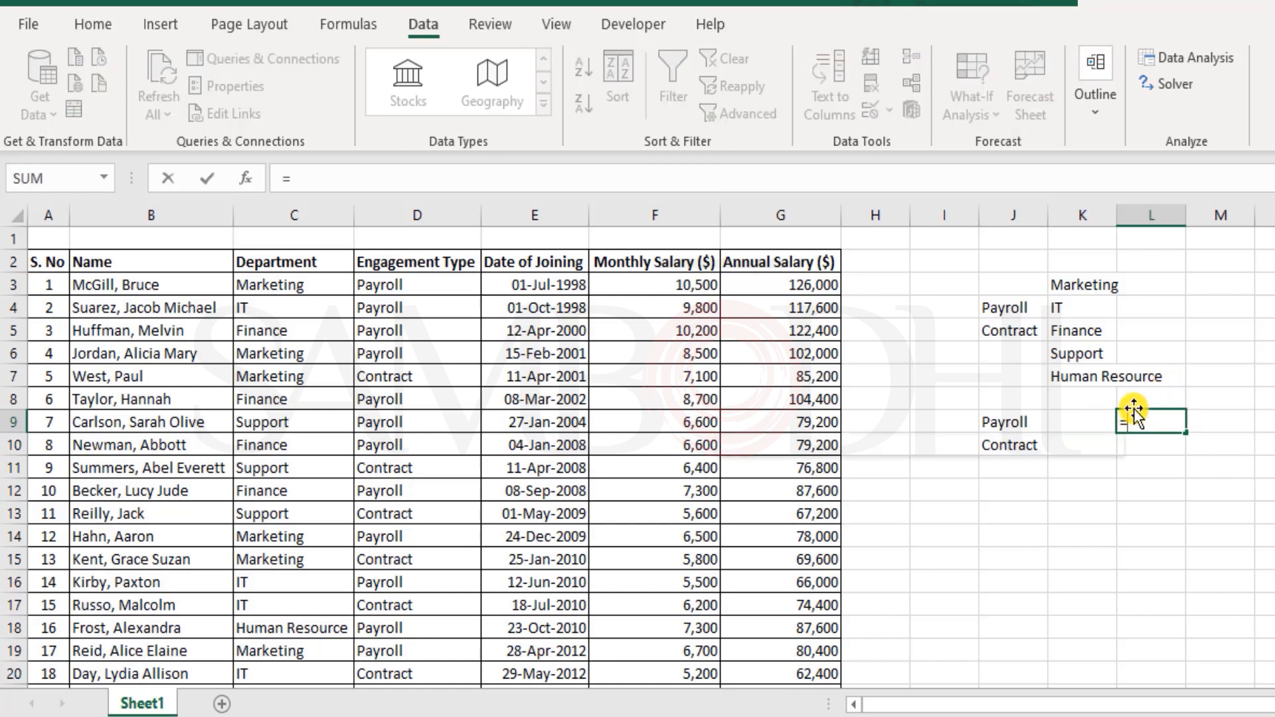
{"action": "key", "text": "Tab"}
{"action": "key", "text": "BackSpace"}
{"action": "key", "text": "BackSpace"}
{"action": "key", "text": "BackSpace"}
{"action": "key", "text": "BackSpace"}
{"action": "key", "text": "BackSpace"}
{"action": "key", "text": "BackSpace"}
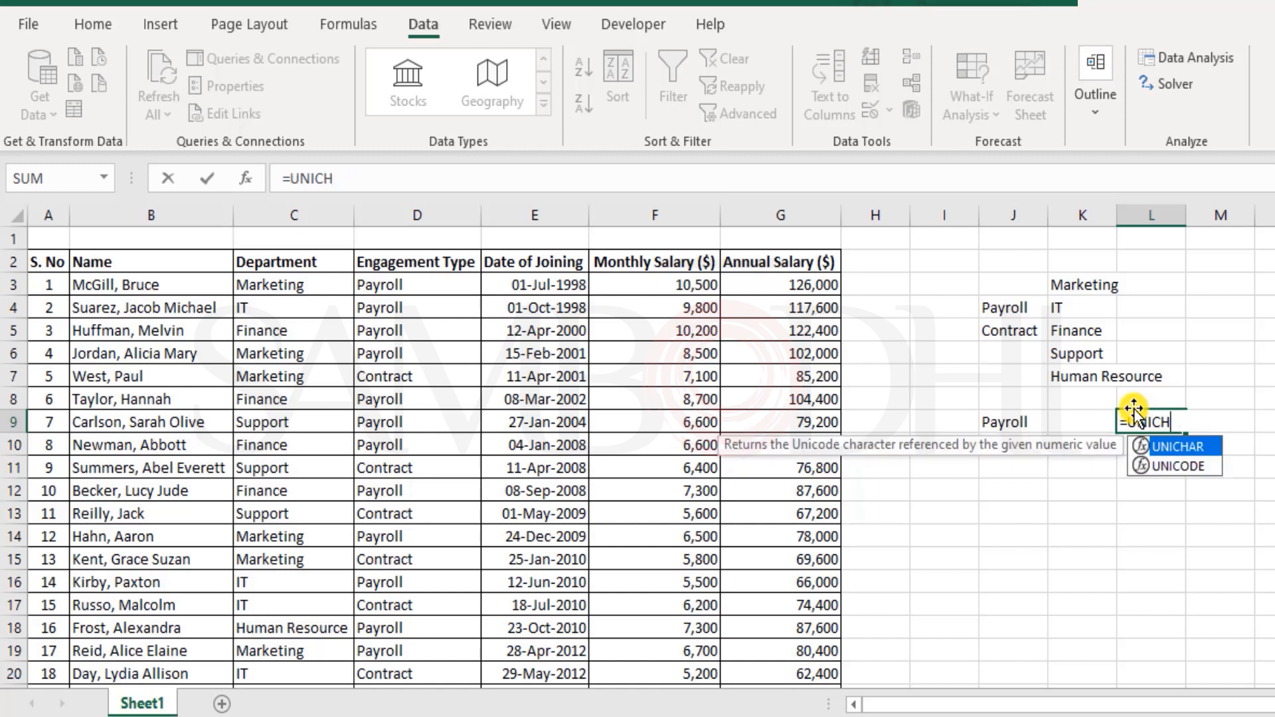
{"action": "key", "text": "Down"}
{"action": "key", "text": "Down"}
{"action": "key", "text": "Tab"}
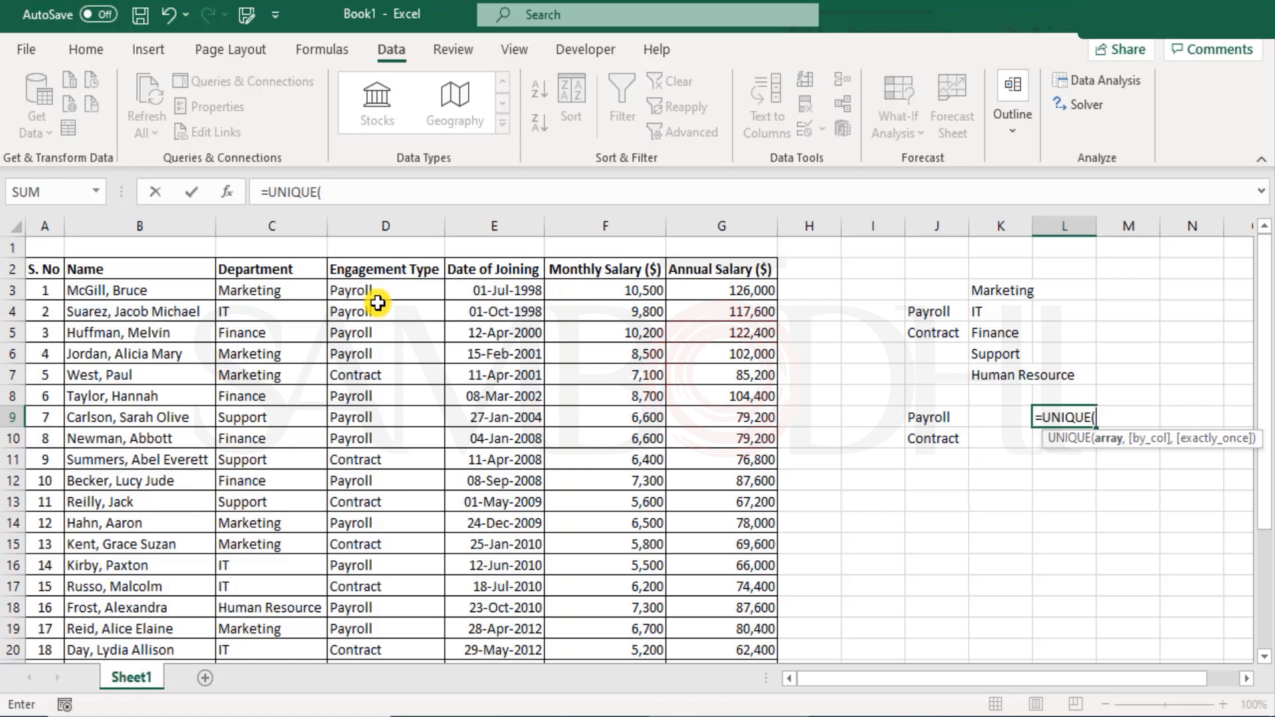
{"action": "left_click_drag", "start_coordinate": [278, 290], "coordinate": [276, 630]}
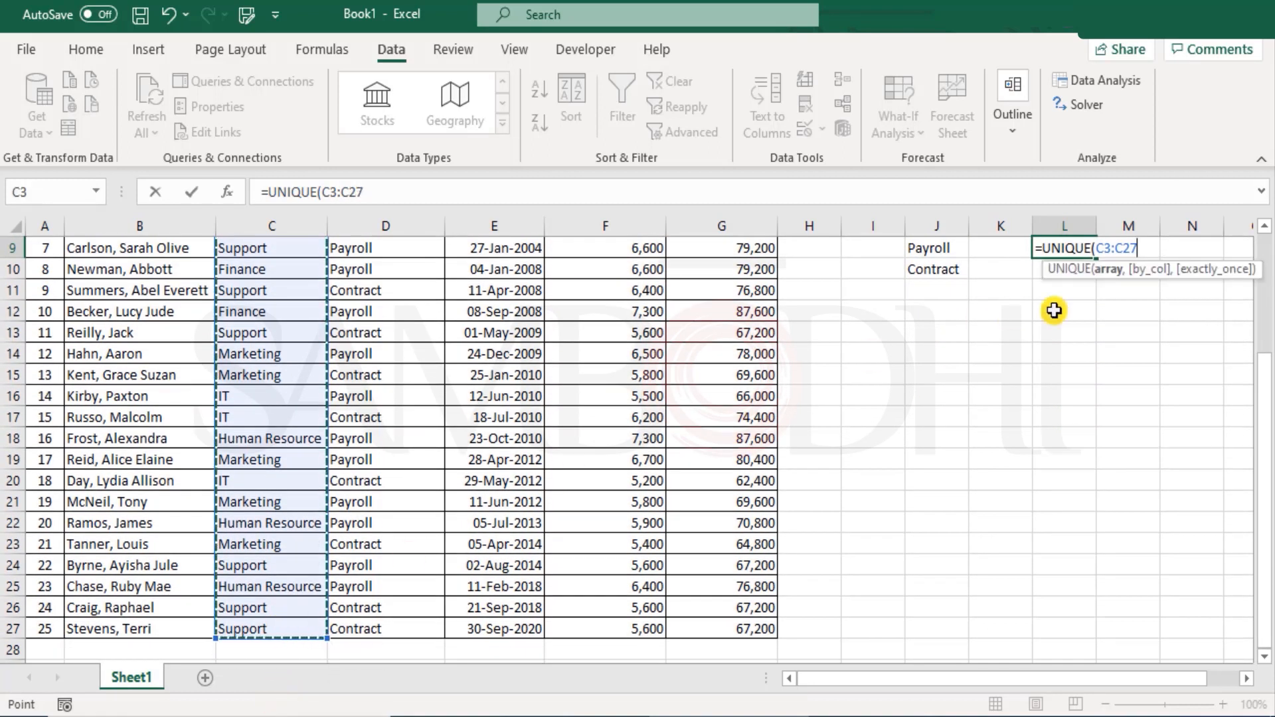
{"action": "scroll", "coordinate": [1155, 325], "scroll_direction": "up", "scroll_amount": 3}
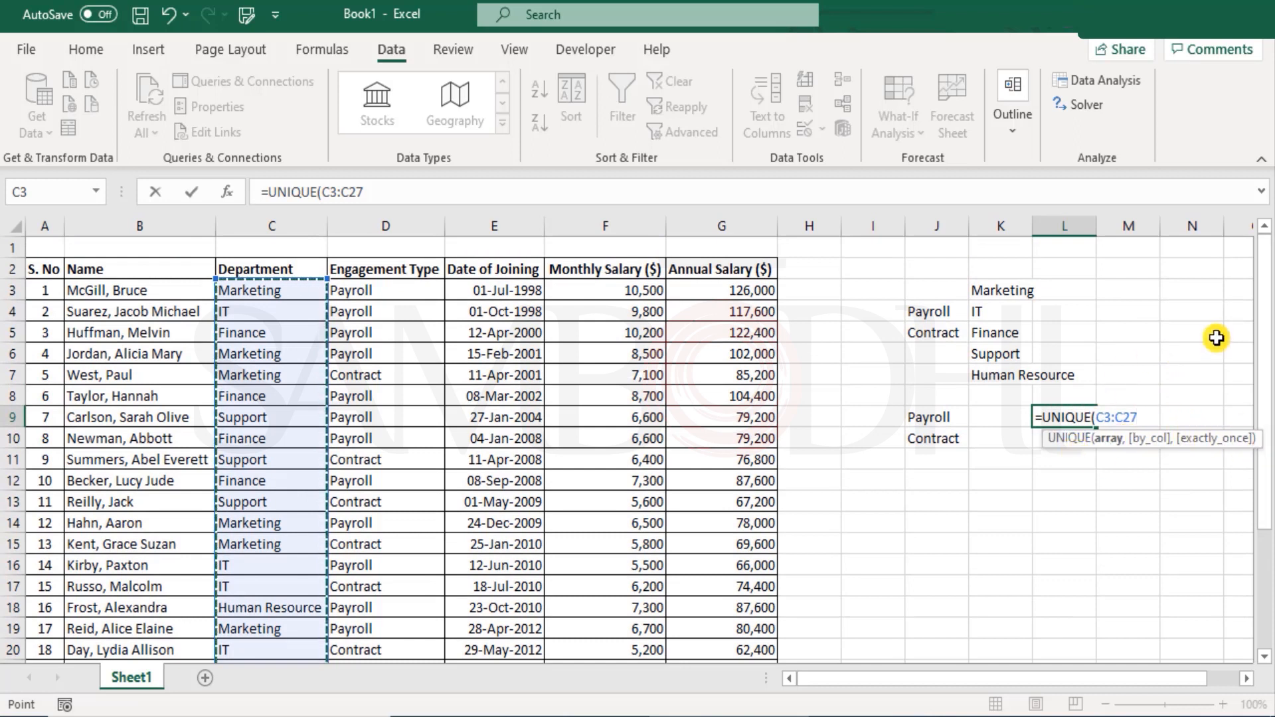
- Add FALSE for by_col and FALSE for exactly_once, completing =UNIQUE(C3:C27,FALSE,FALSE)
{"action": "type", "text": ","}
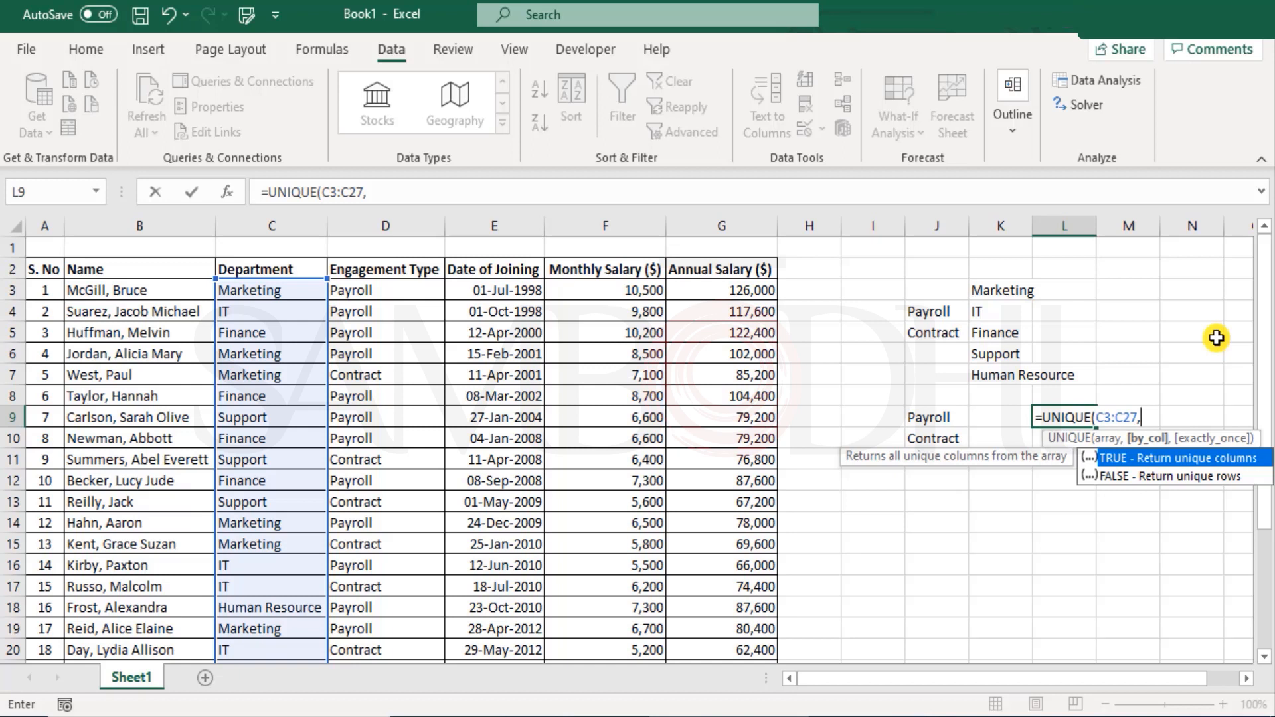
{"action": "key", "text": "Down"}
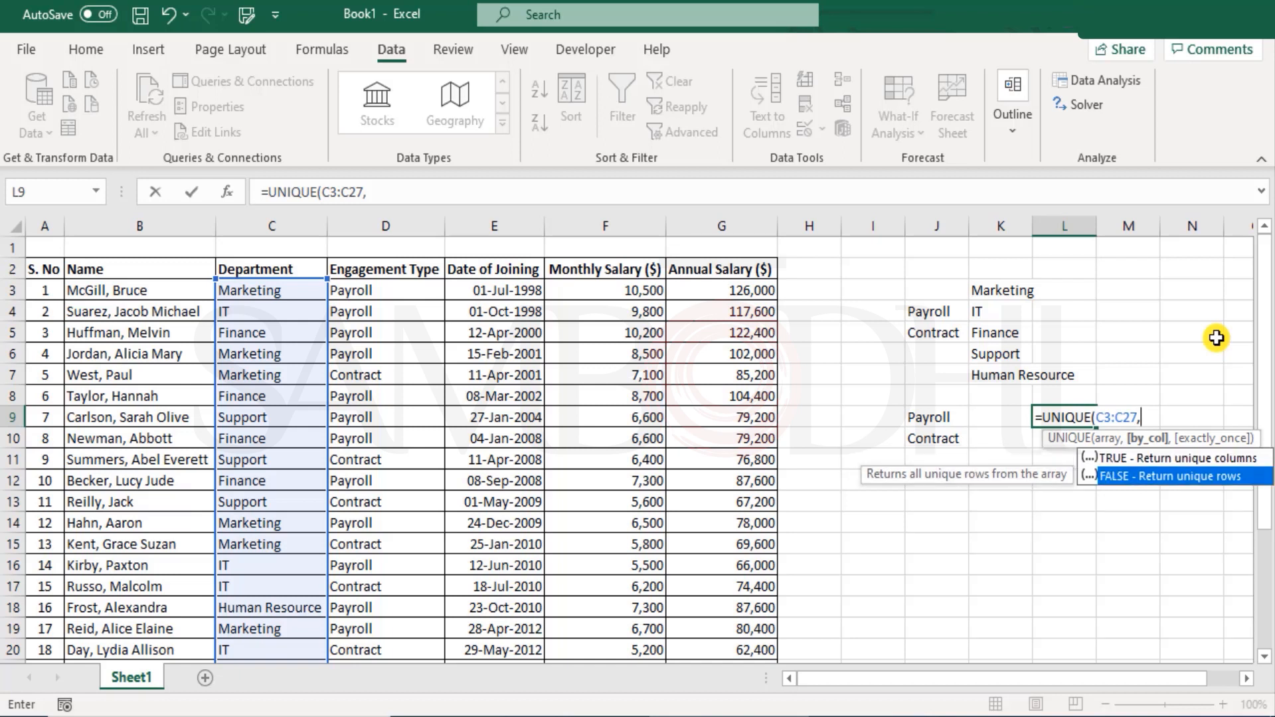
{"action": "key", "text": "Tab"}
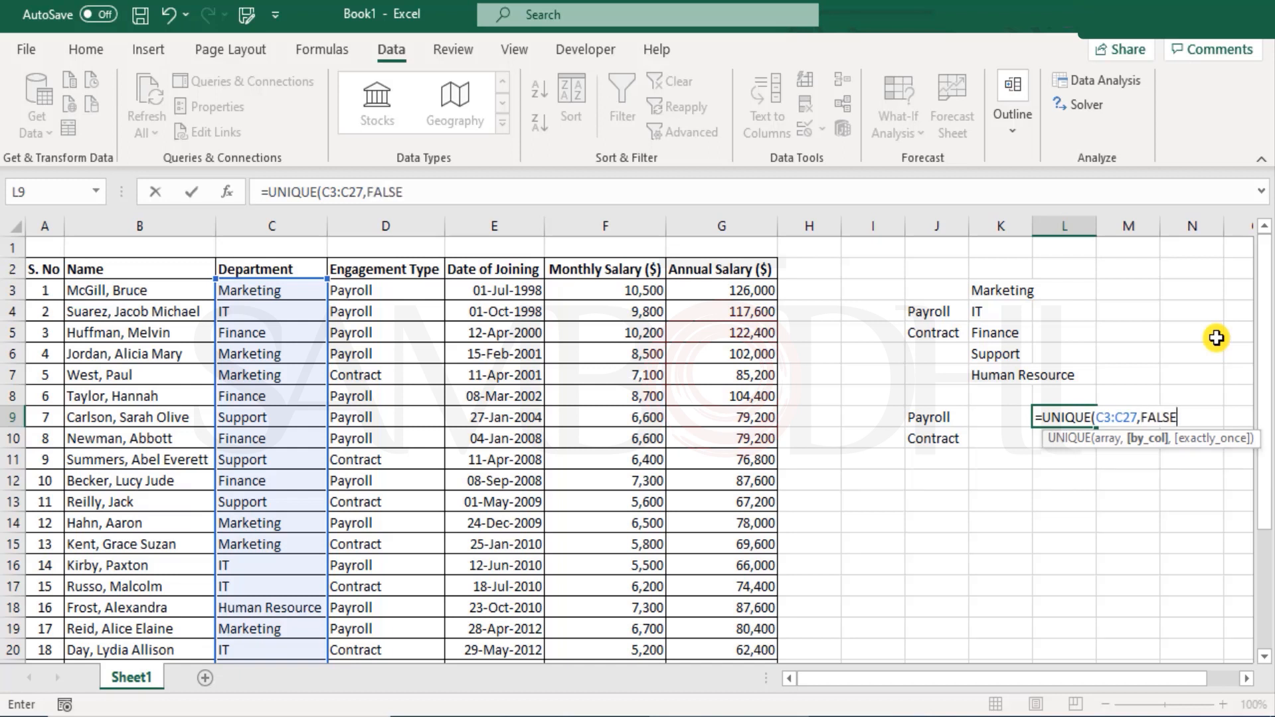
{"action": "type", "text": ","}
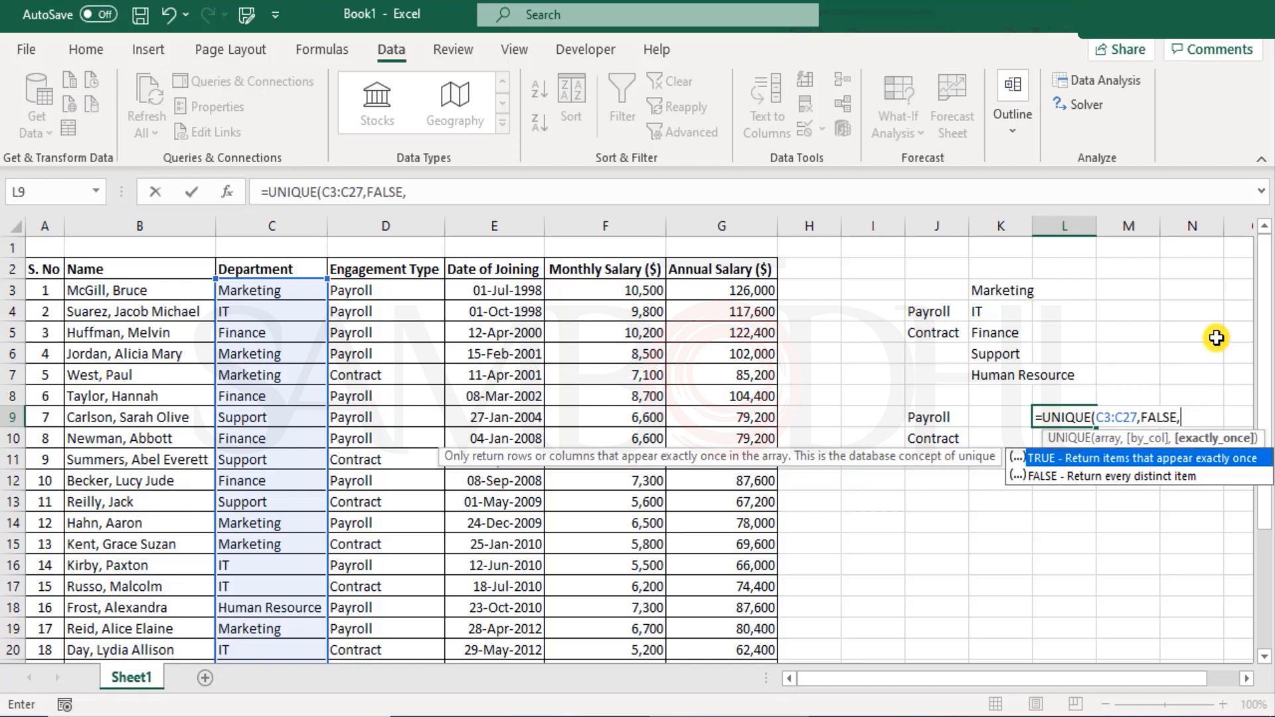
{"action": "key", "text": "Down"}
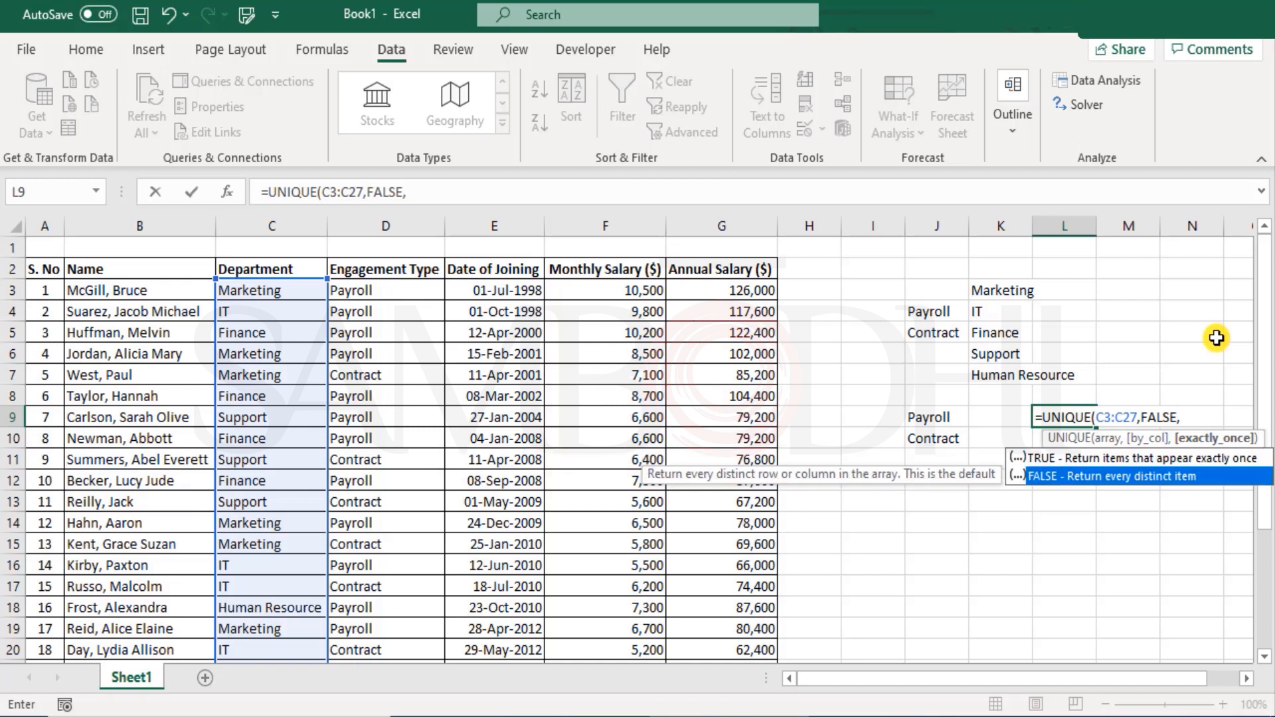
{"action": "key", "text": "Up"}
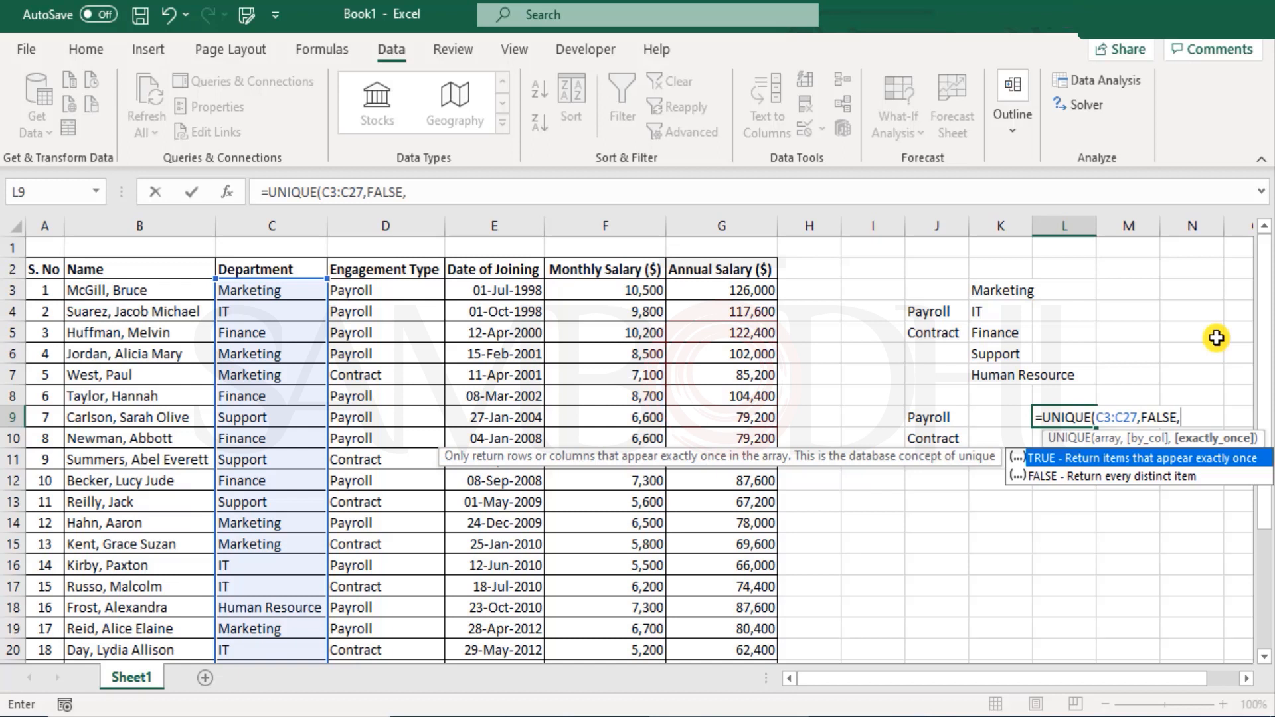
{"action": "key", "text": "Down"}
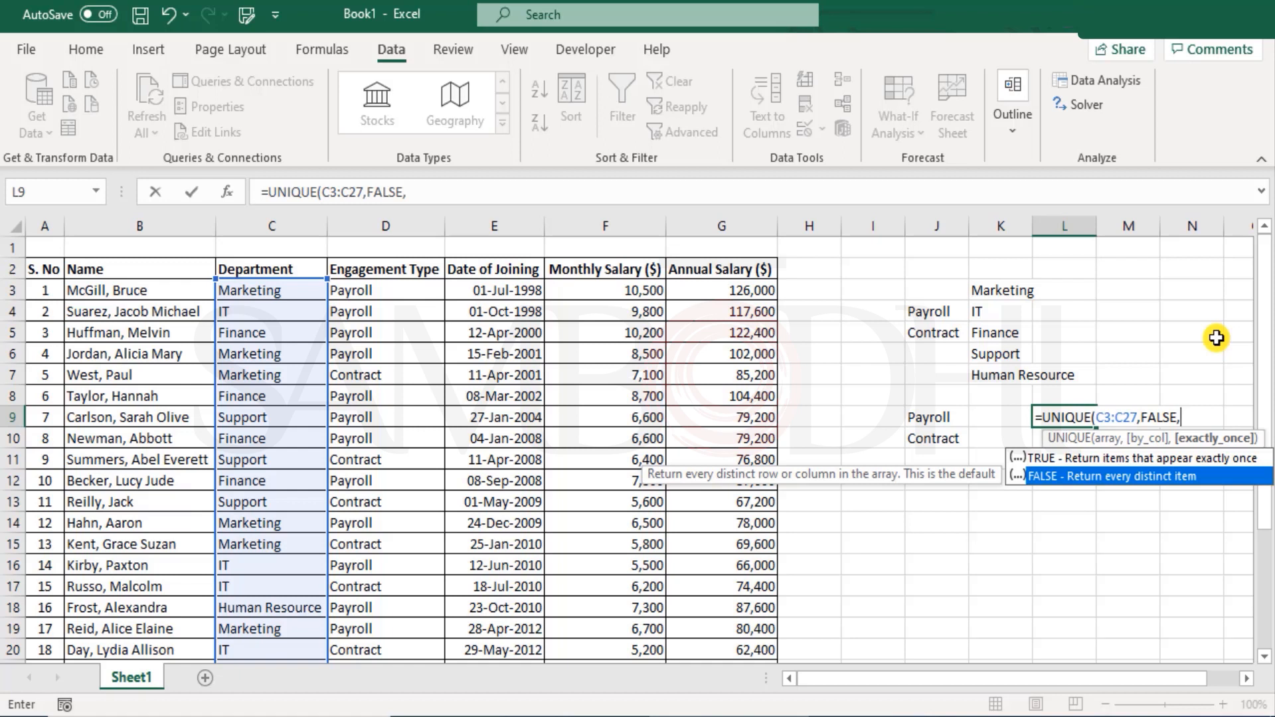
{"action": "key", "text": "Tab"}
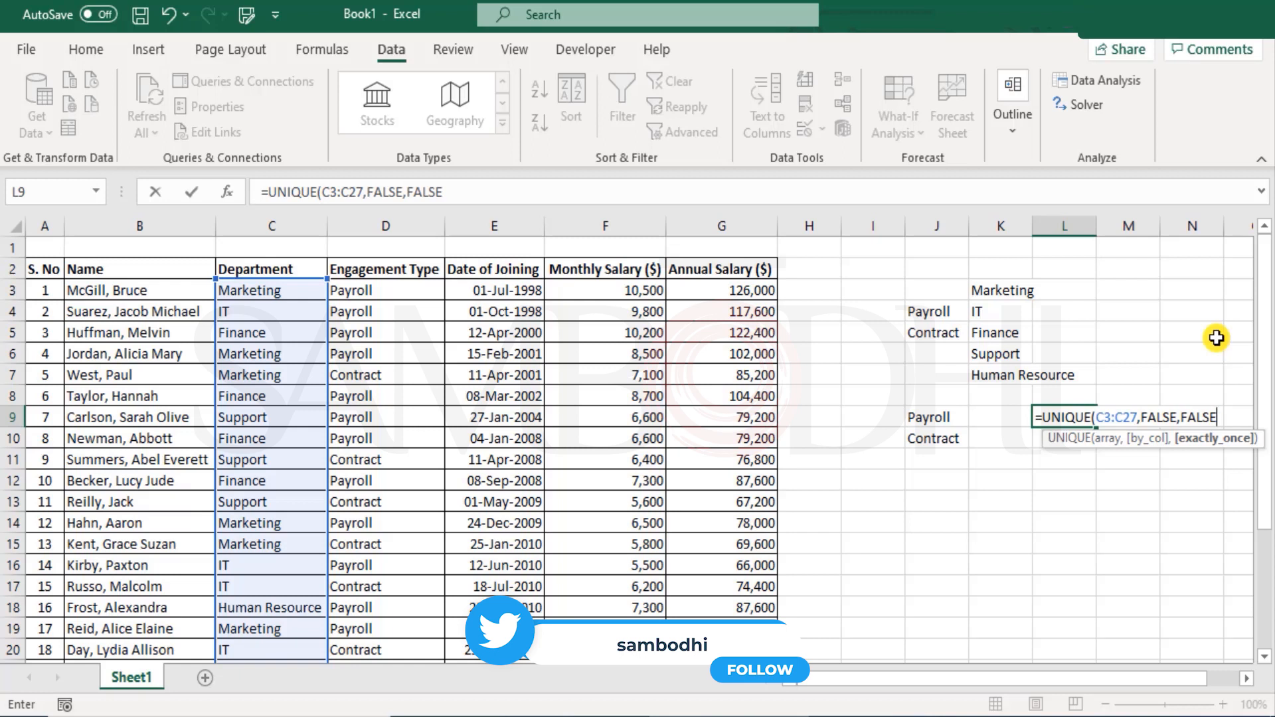
{"action": "key", "text": "Return"}
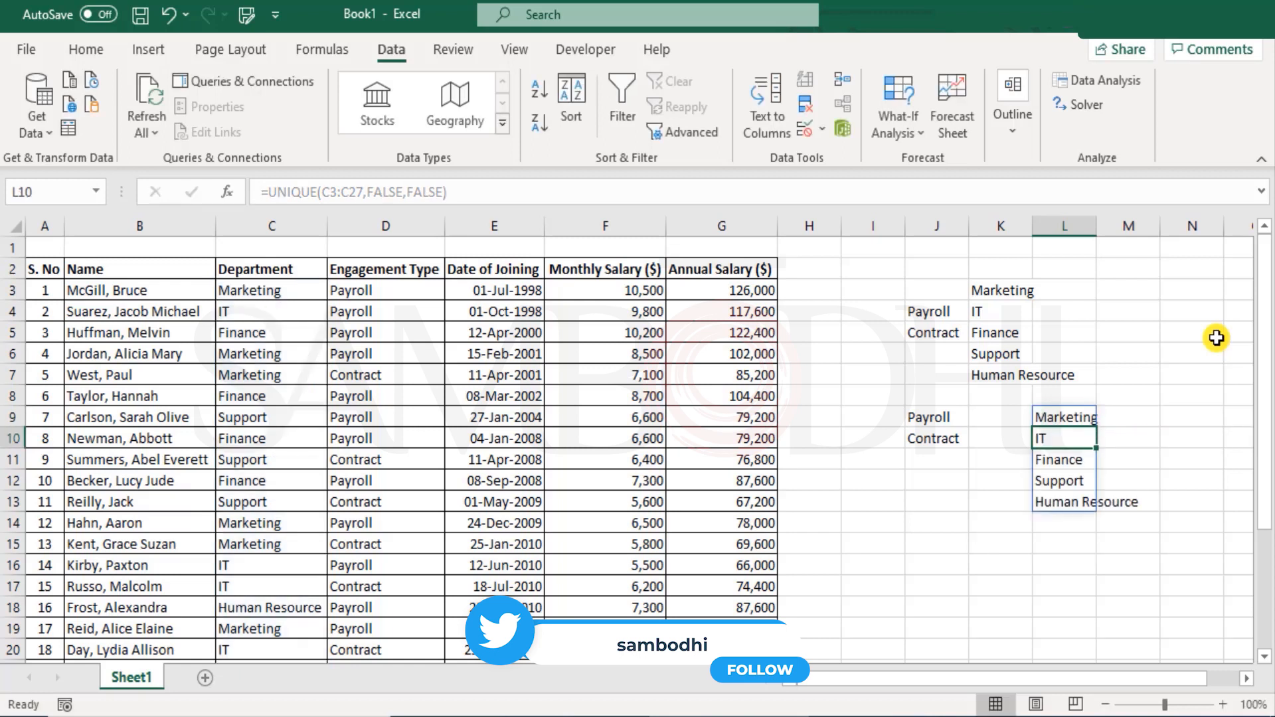
{"action": "key", "text": "Up"}
- Enter Sales in C28 as a new department entry
{"action": "key", "text": "Down"}
{"action": "key", "text": "Down"}
{"action": "key", "text": "Down"}
{"action": "key", "text": "Down"}
{"action": "key", "text": "Down"}
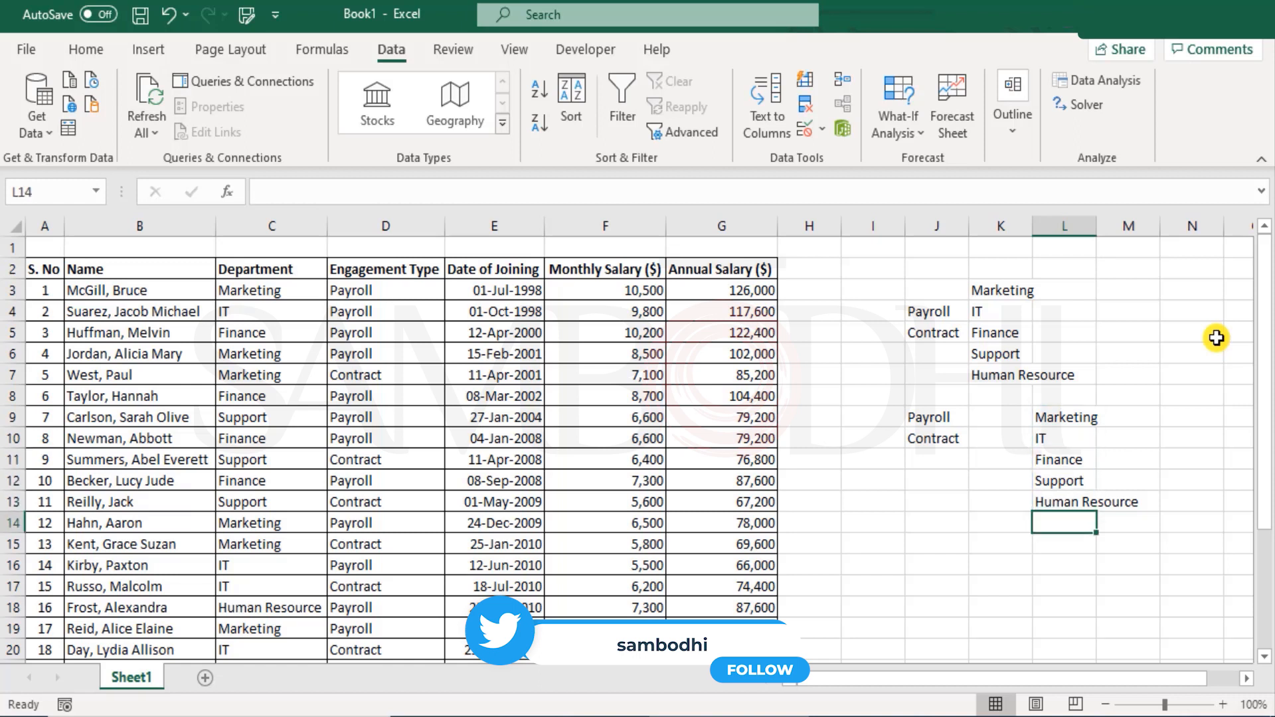
{"action": "scroll", "coordinate": [388, 425], "scroll_direction": "down", "scroll_amount": 5}
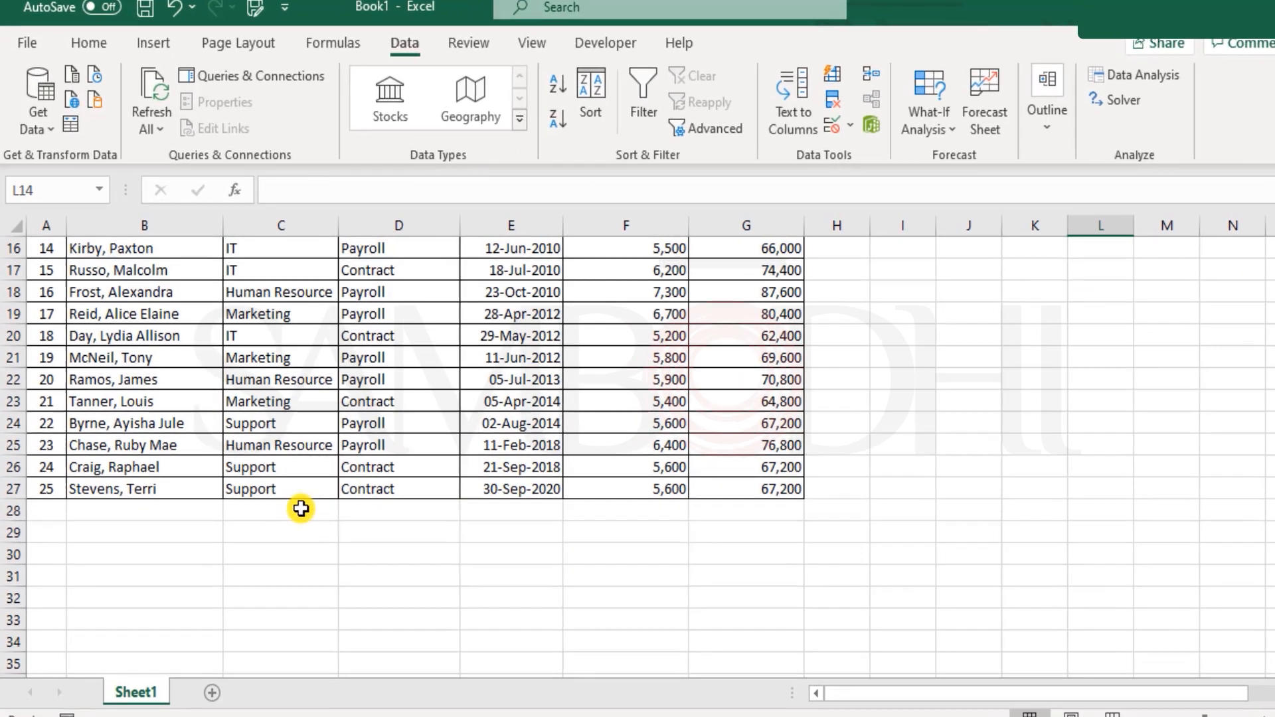
{"action": "left_click", "coordinate": [285, 503]}
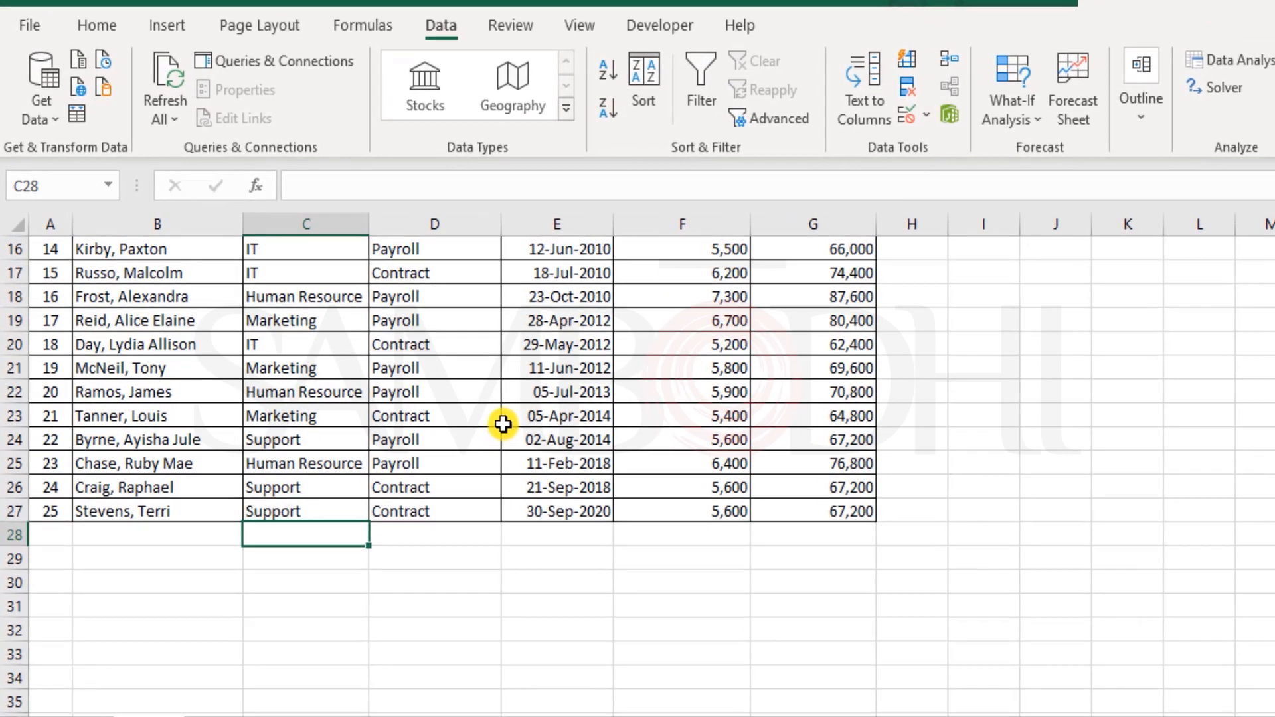
{"action": "type", "text": "Sales"}
{"action": "key", "text": "Return"}
{"action": "key", "text": "Up"}
- Delete the UNIQUE formula from L9
{"action": "scroll", "coordinate": [700, 293], "scroll_direction": "up", "scroll_amount": 5}
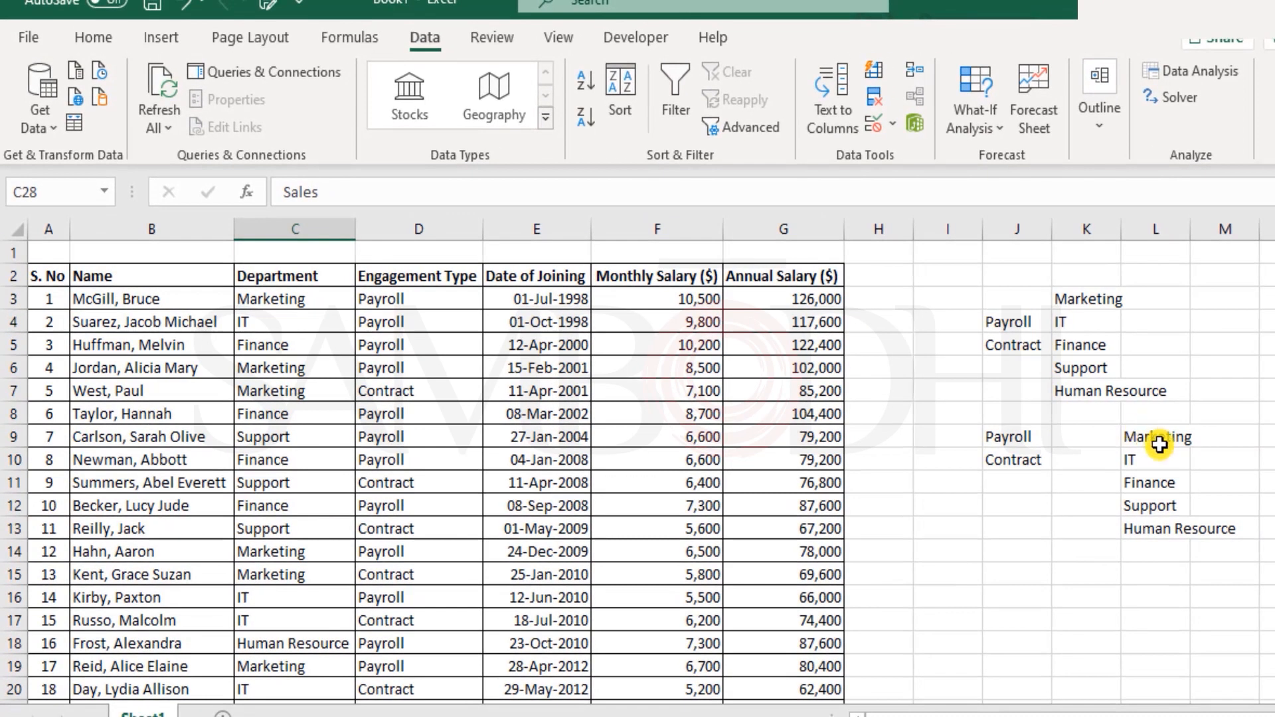
{"action": "left_click", "coordinate": [1160, 437]}
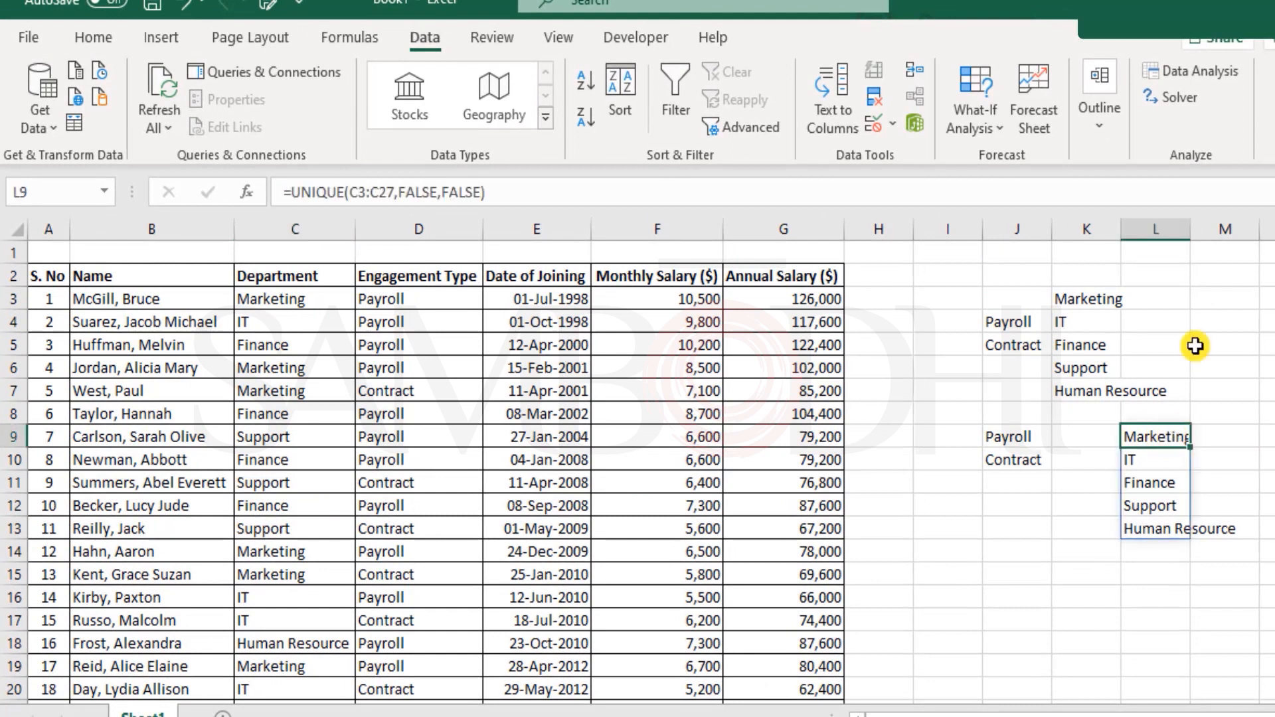
{"action": "key", "text": "Delete"}
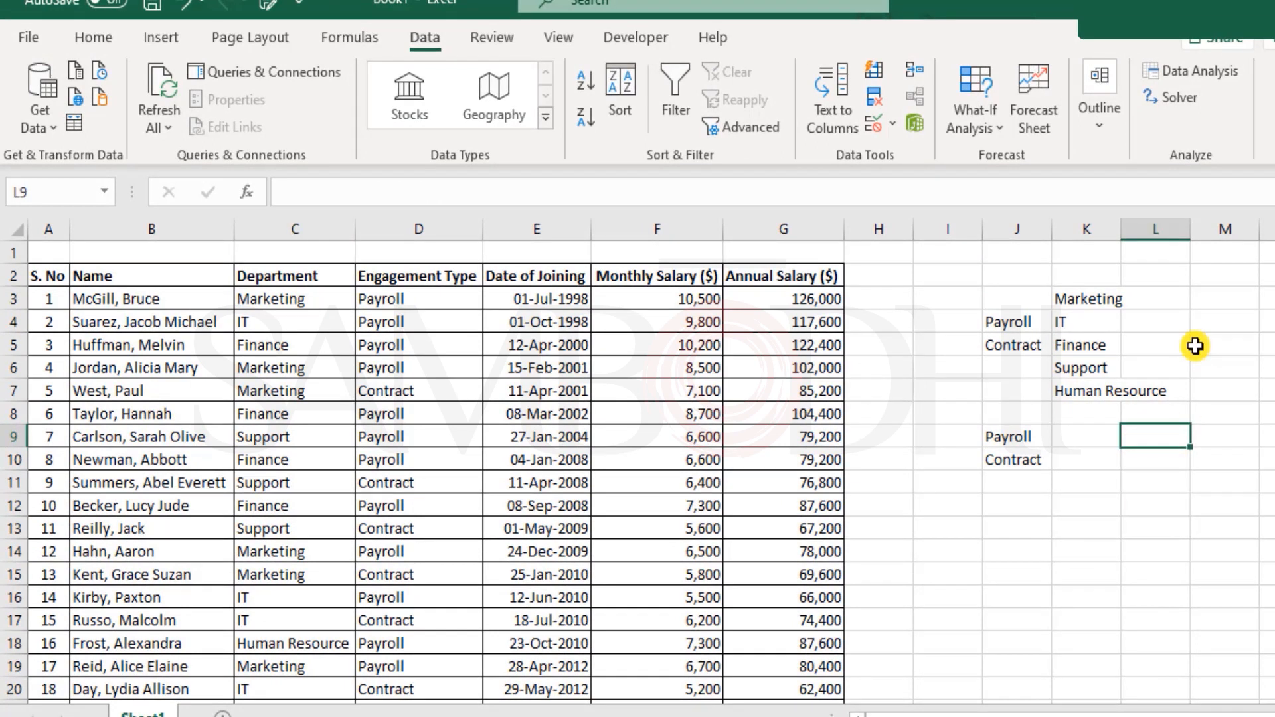
- Start a UNIQUE formula in L9 referencing the department cells C3:C28
{"action": "key", "text": "Down"}
{"action": "key", "text": "shift+Down"}
{"action": "key", "text": "shift+Down"}
{"action": "key", "text": "shift+Down"}
{"action": "key", "text": "Up"}
{"action": "type", "text": "="}
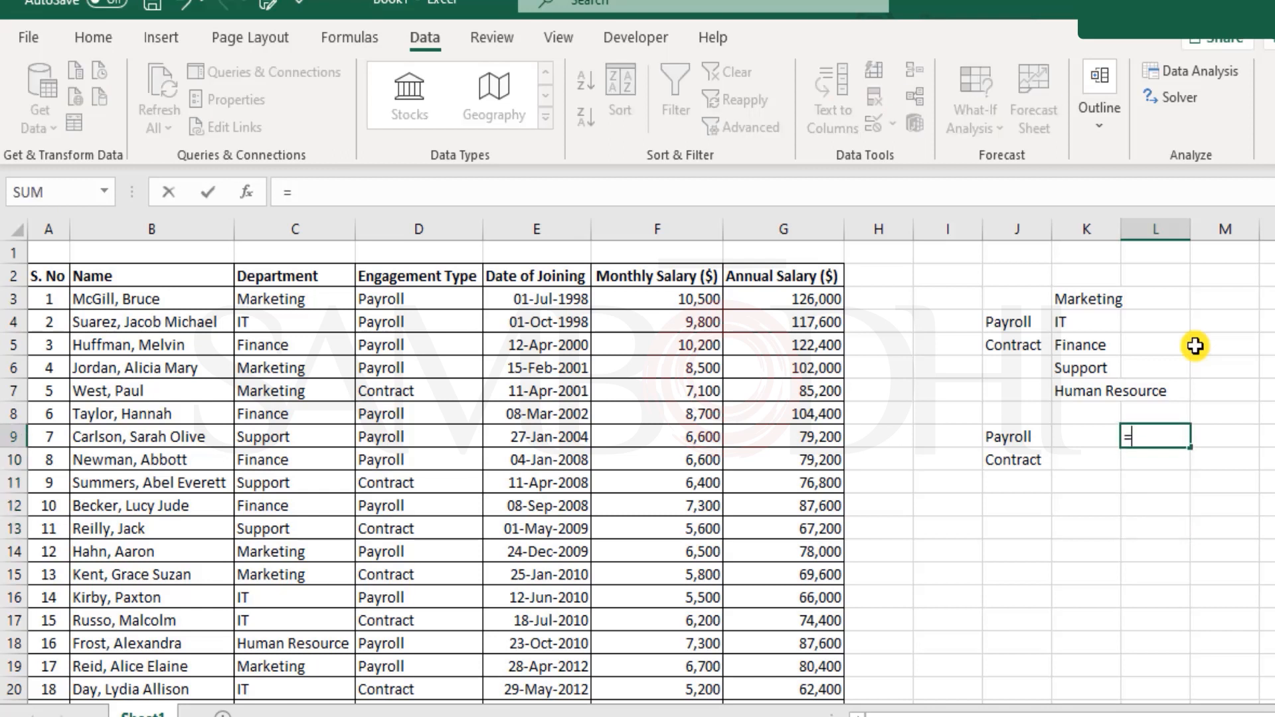
{"action": "type", "text": "uniq"}
{"action": "key", "text": "Tab"}
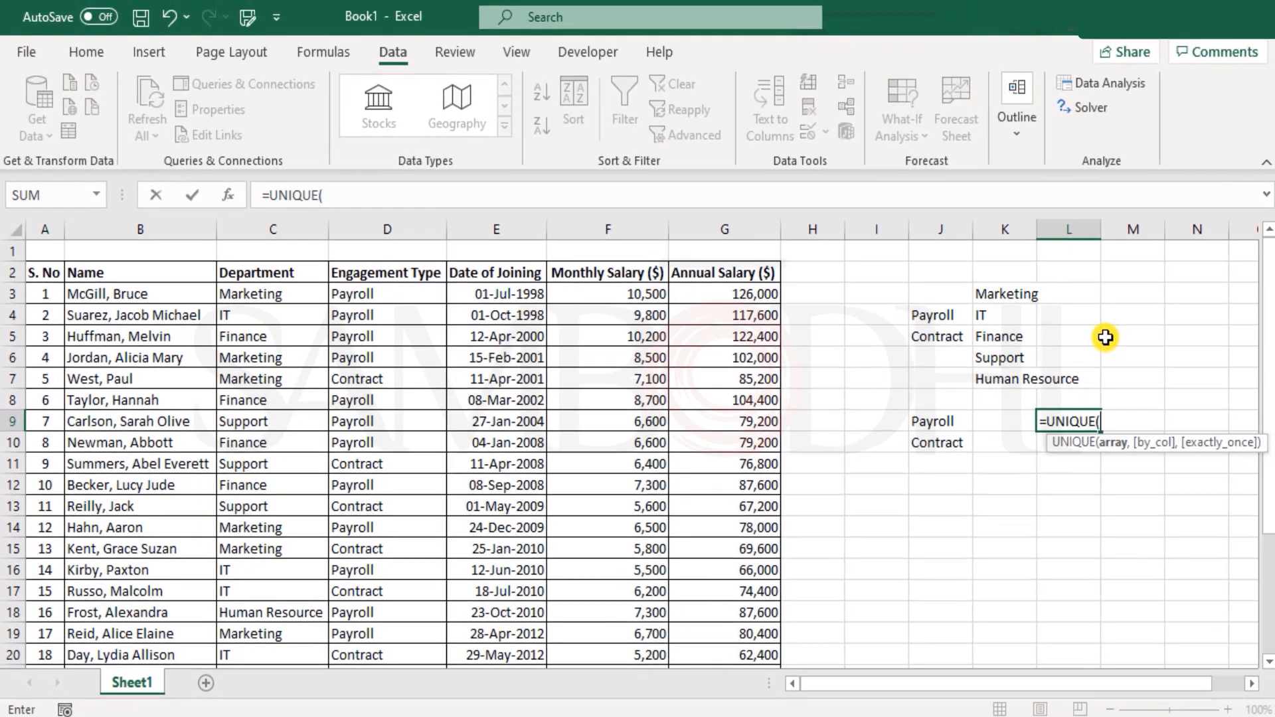
{"action": "left_click_drag", "start_coordinate": [269, 294], "coordinate": [273, 629]}
{"action": "scroll", "coordinate": [291, 606], "scroll_direction": "up", "scroll_amount": 3}
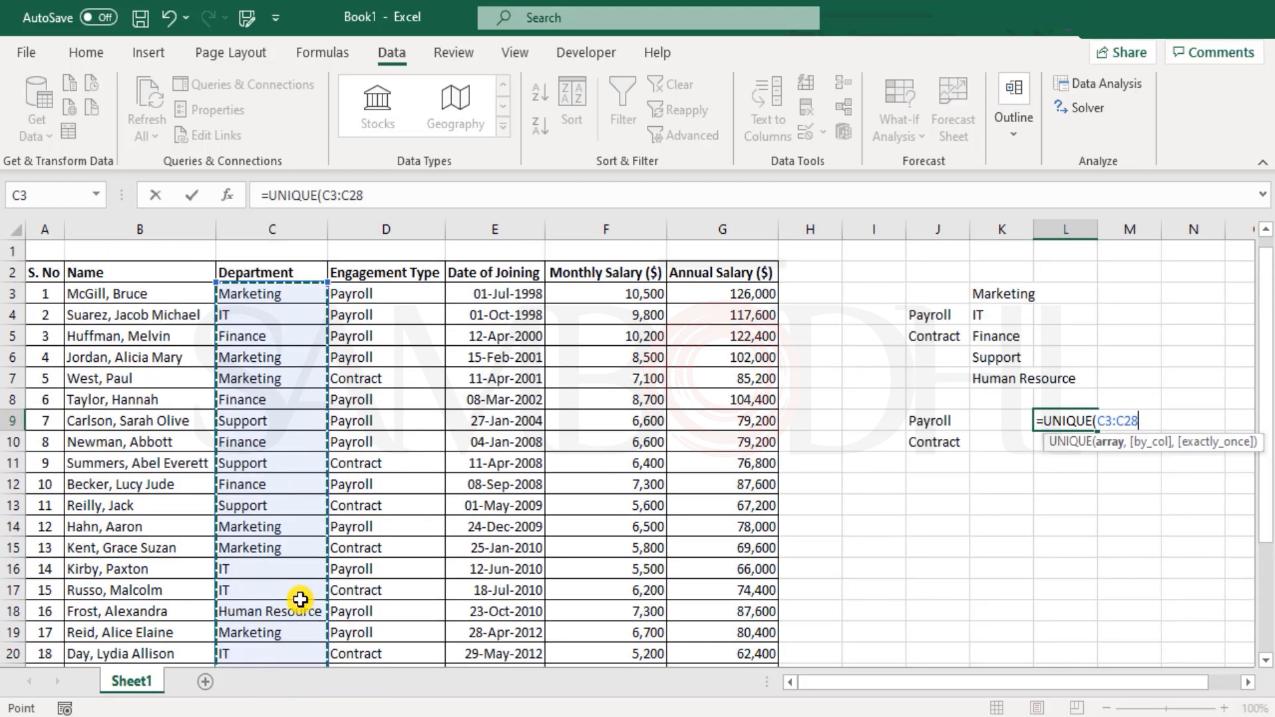
- Add FALSE for by_col and TRUE for exactly_once, so L9 returns only Sales
{"action": "type", "text": ","}
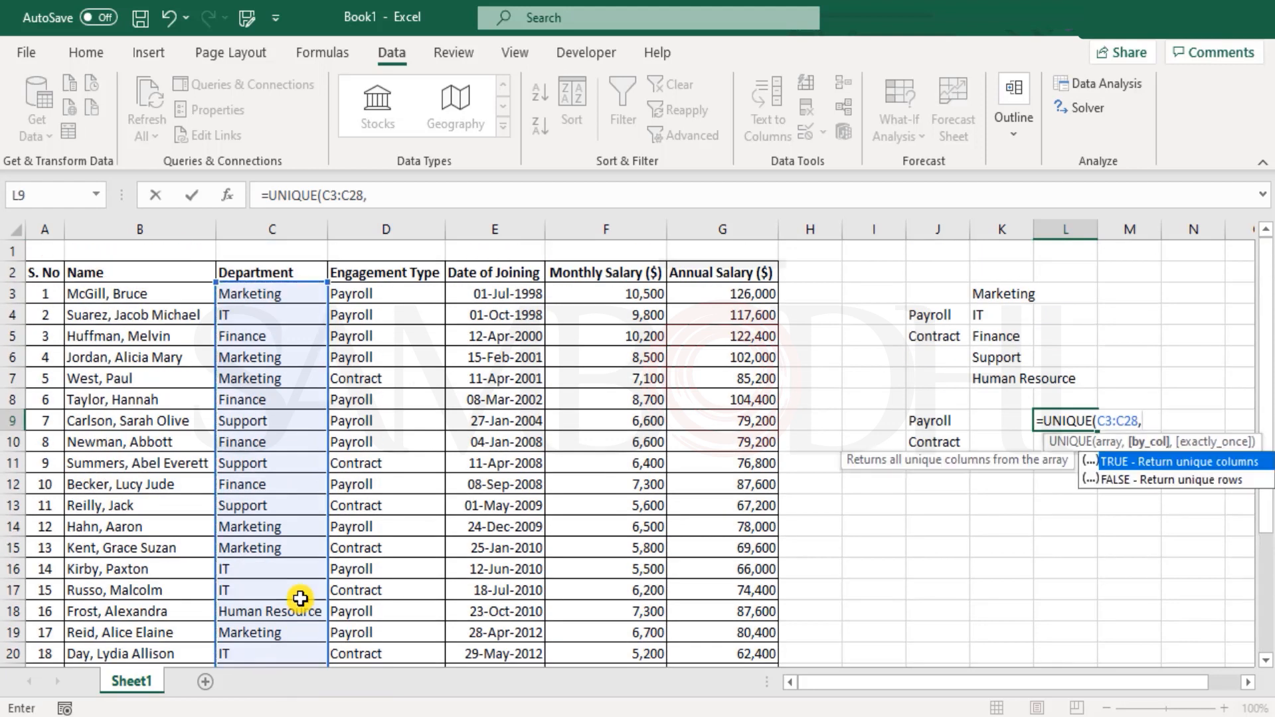
{"action": "key", "text": "Down"}
{"action": "key", "text": "Tab"}
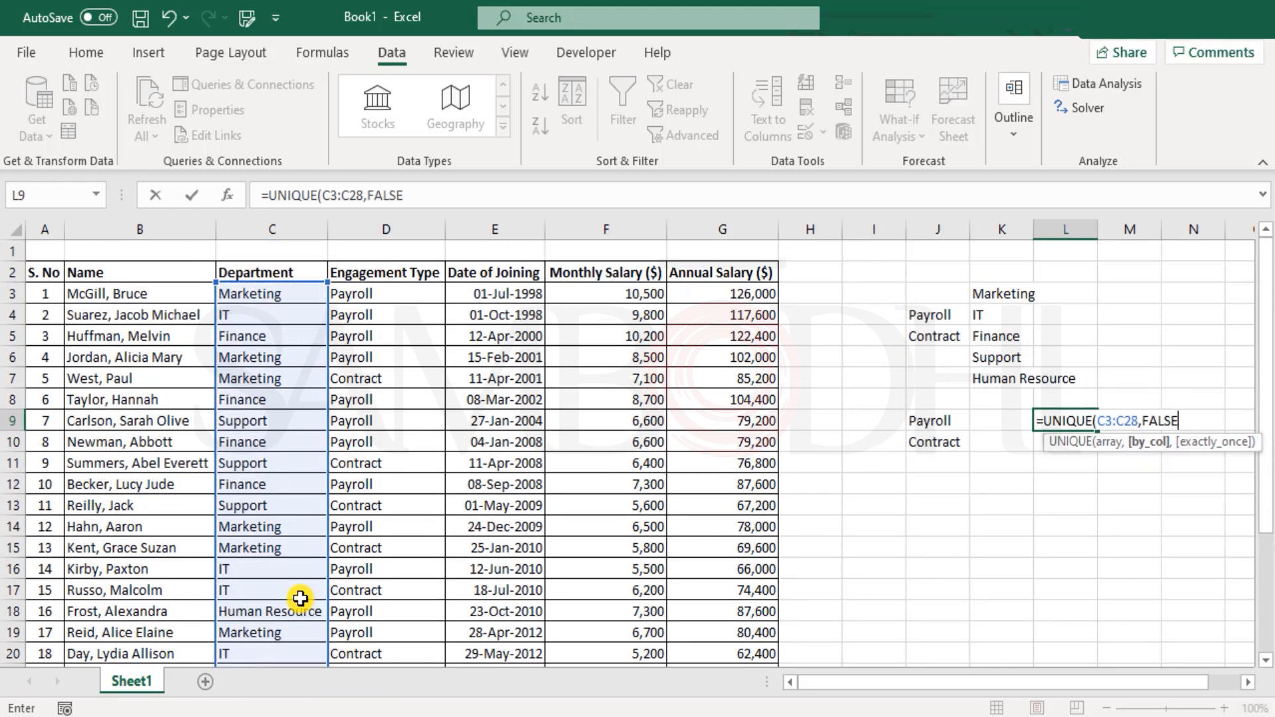
{"action": "type", "text": ","}
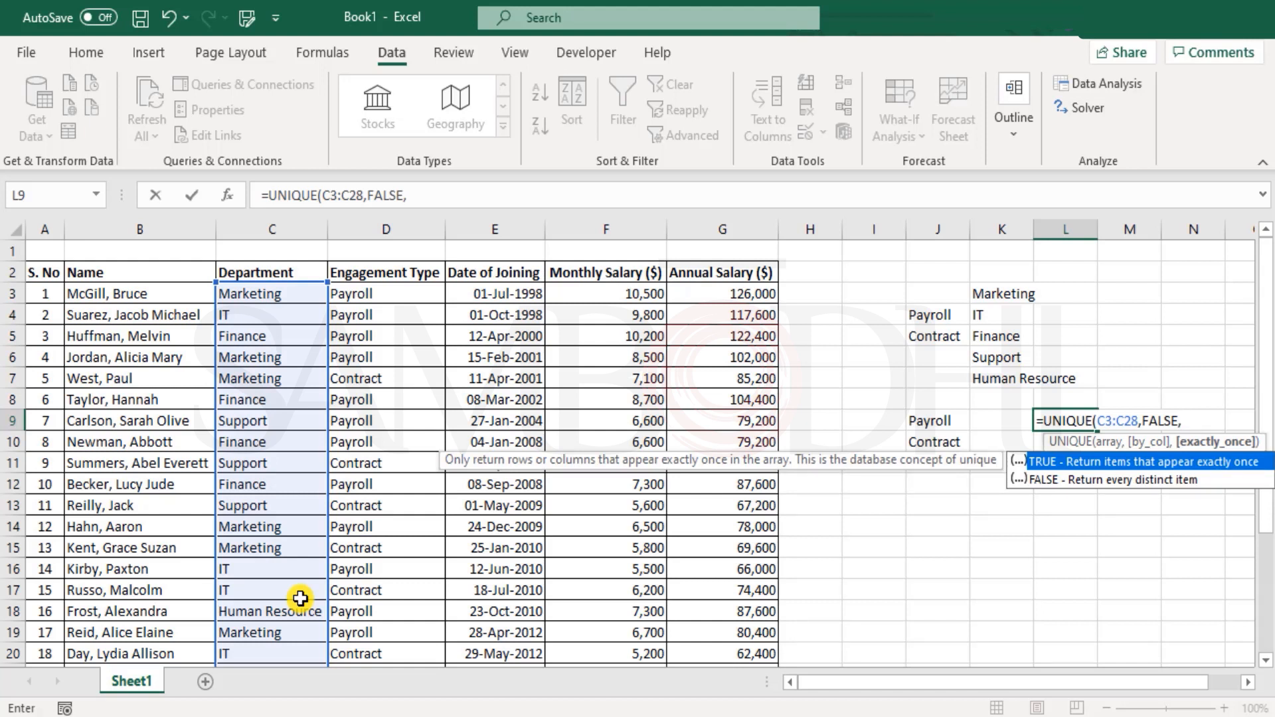
{"action": "key", "text": "Tab"}
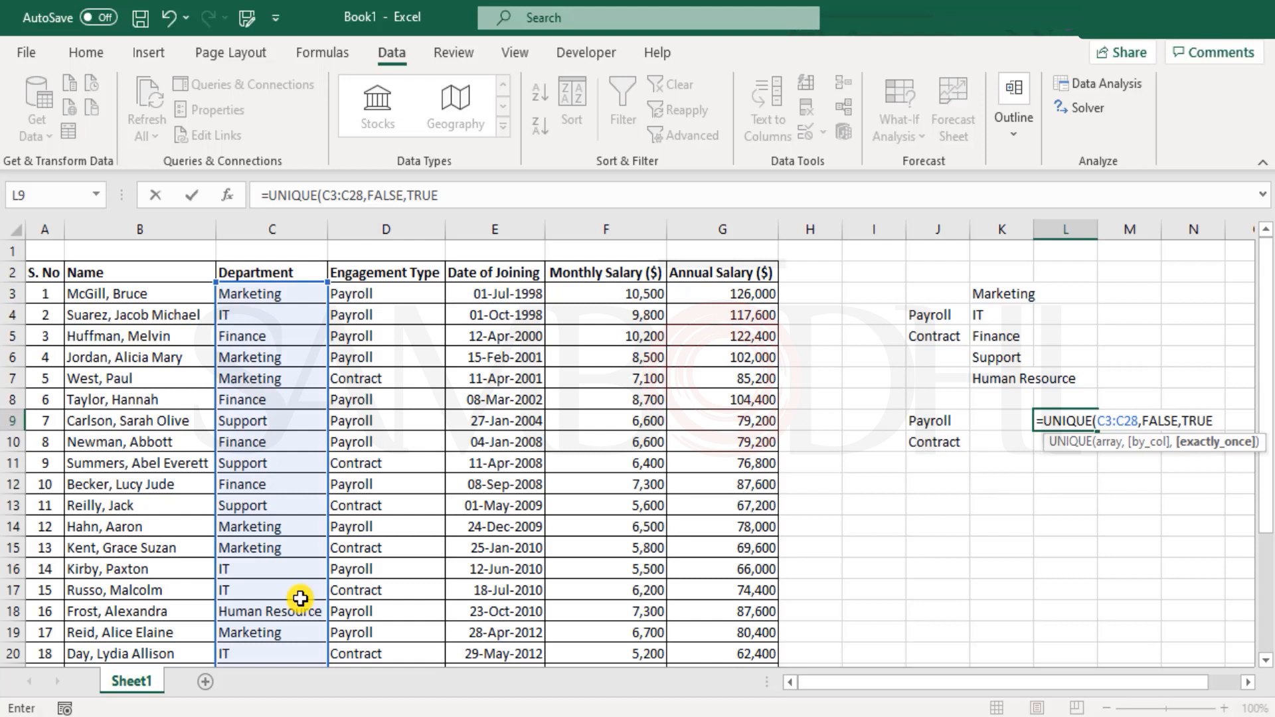
{"action": "type", "text": ")"}
{"action": "key", "text": "Return"}
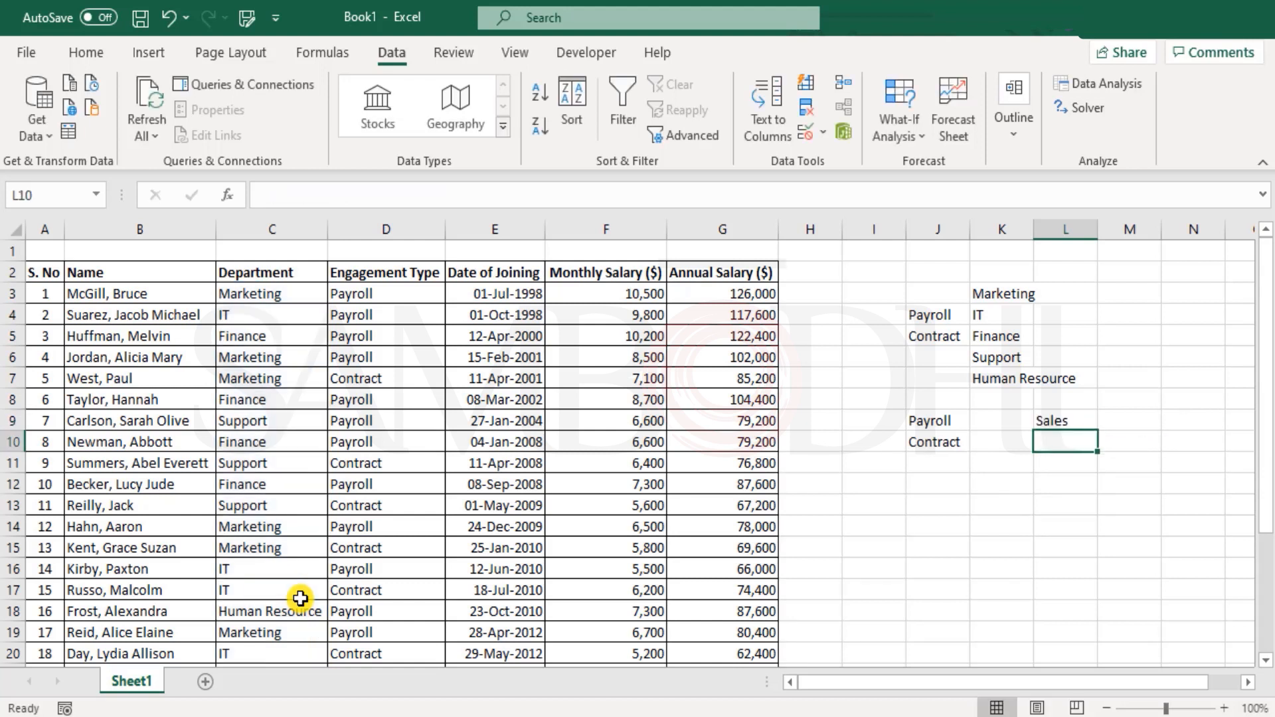
- Change L9's exactly_once argument from TRUE to FALSE so six departments spill into L9:L14
{"action": "key", "text": "Up"}
{"action": "key", "text": "Down"}
{"action": "key", "text": "Up"}
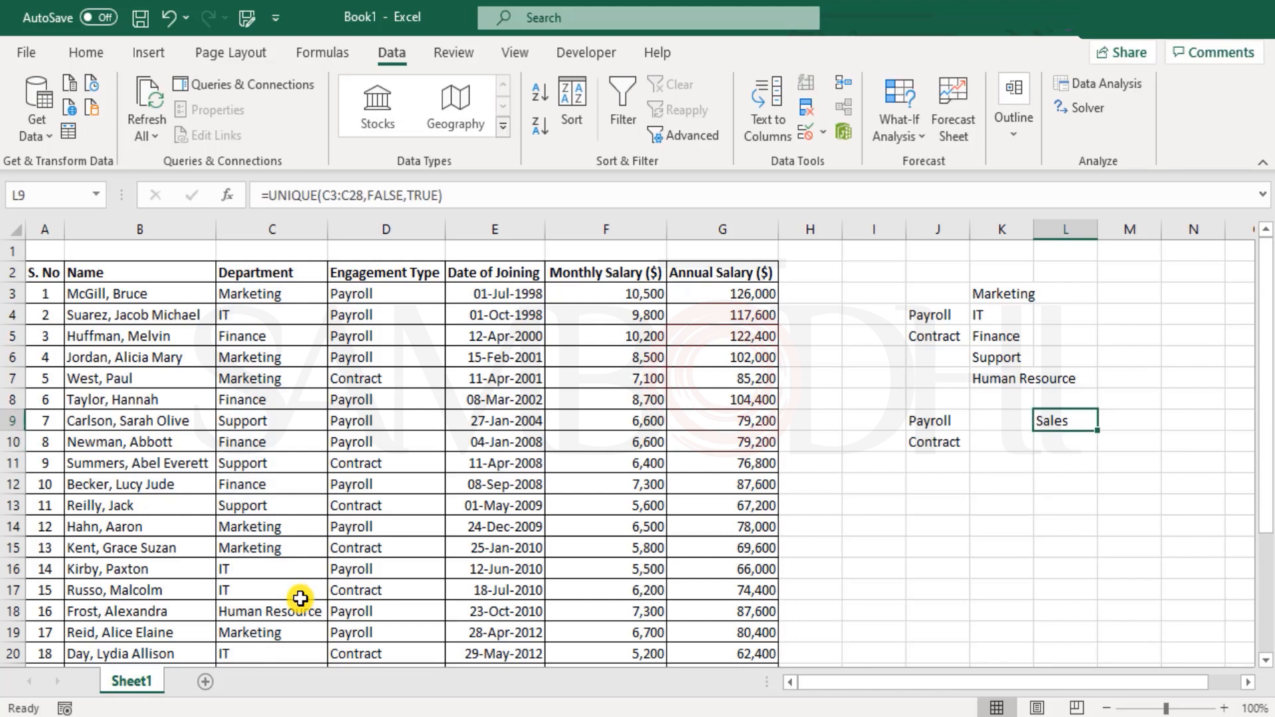
{"action": "key", "text": "F2"}
{"action": "key", "text": "Left"}
{"action": "key", "text": "BackSpace"}
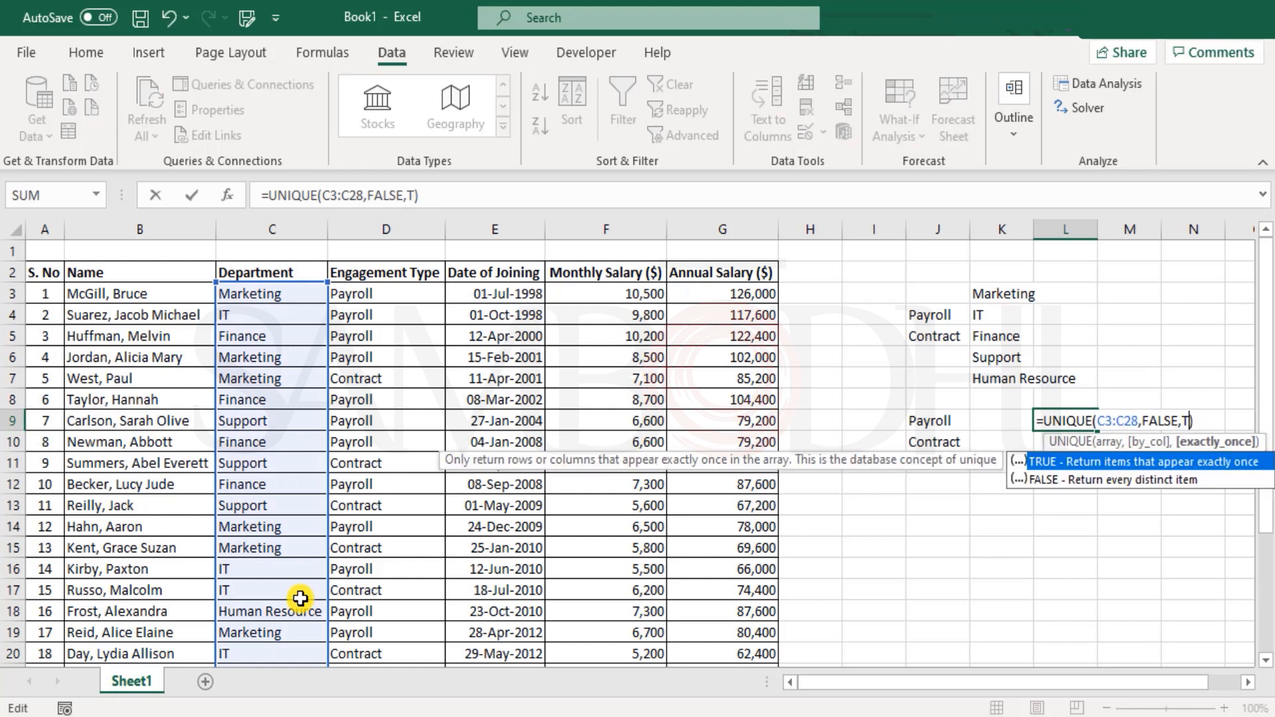
{"action": "key", "text": "BackSpace"}
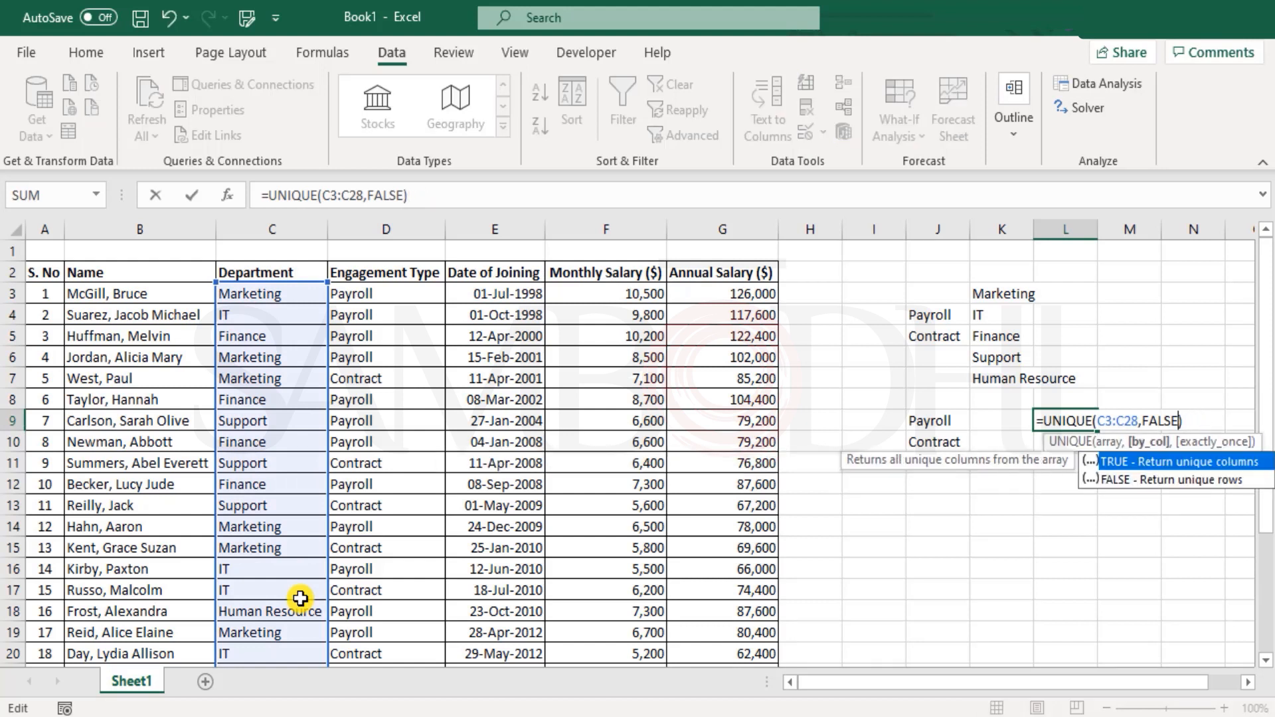
{"action": "type", "text": ","}
{"action": "key", "text": "Down"}
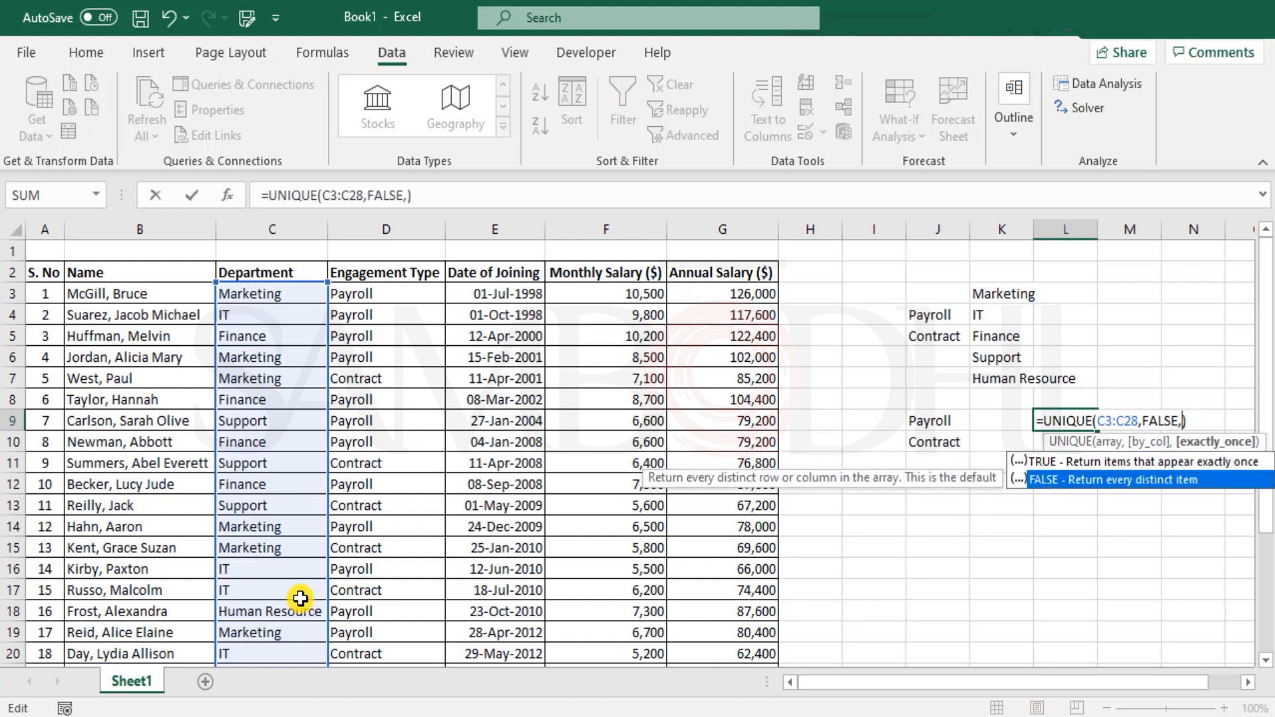
{"action": "key", "text": "Tab"}
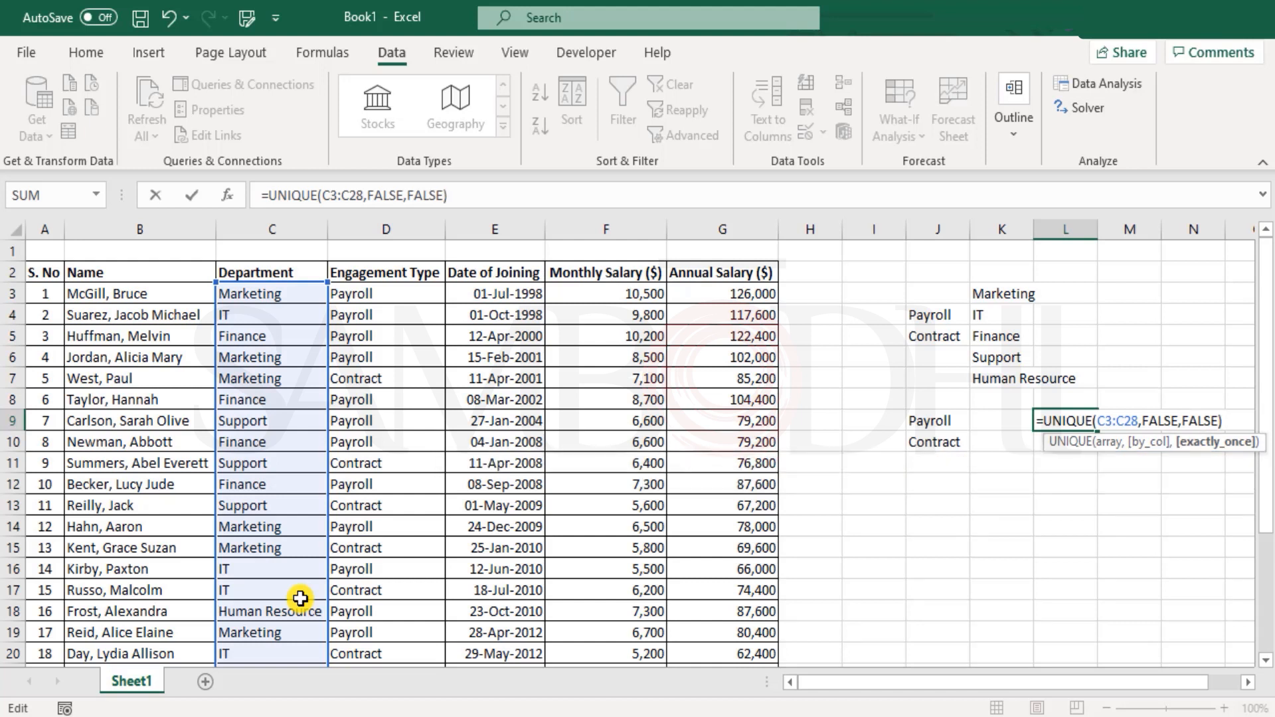
{"action": "key", "text": "Return"}
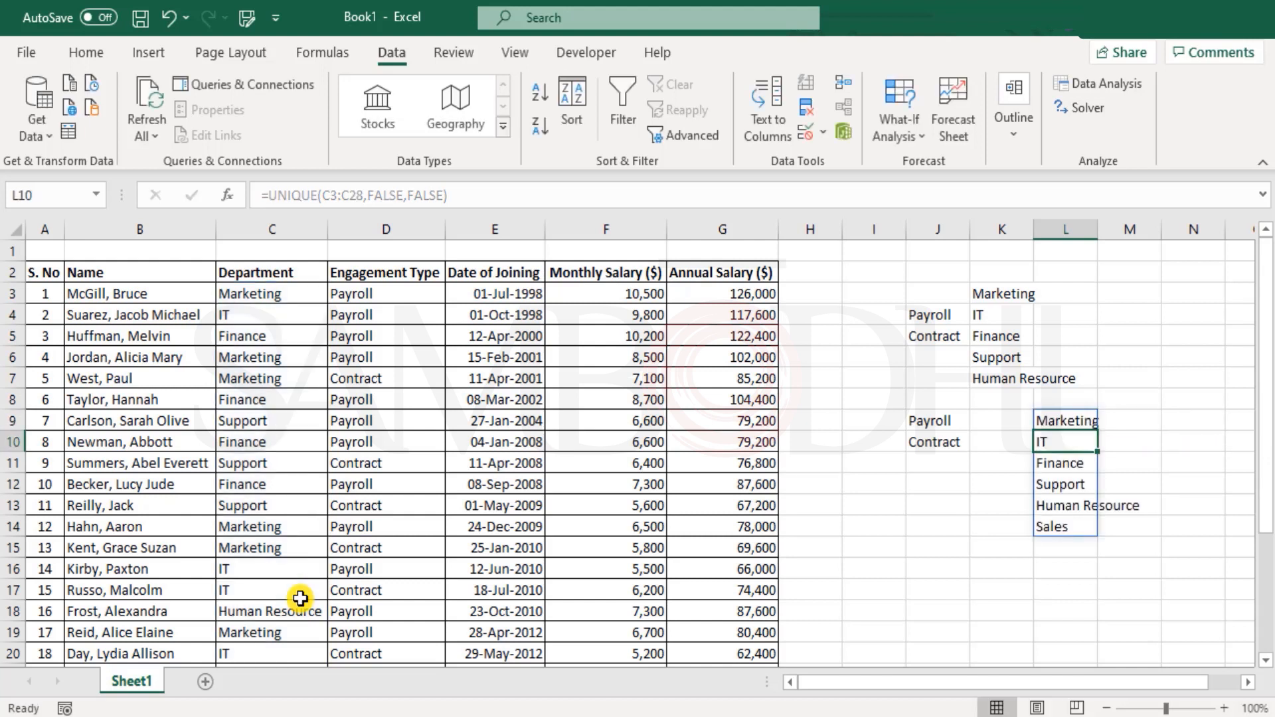
{"action": "key", "text": "Up"}
{"action": "key", "text": "shift+Down"}
{"action": "key", "text": "shift+Down"}
{"action": "key", "text": "shift+Down"}
{"action": "key", "text": "shift+Down"}
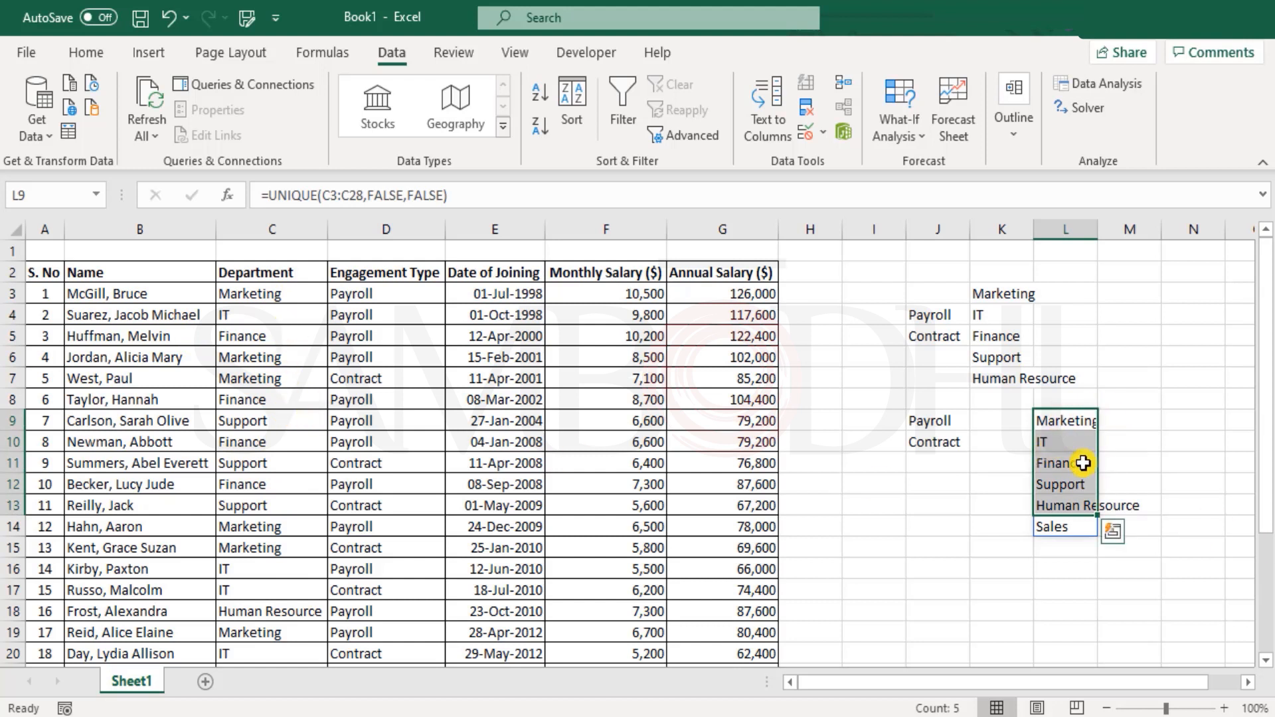
{"action": "left_click_drag", "start_coordinate": [1064, 418], "coordinate": [1088, 528]}
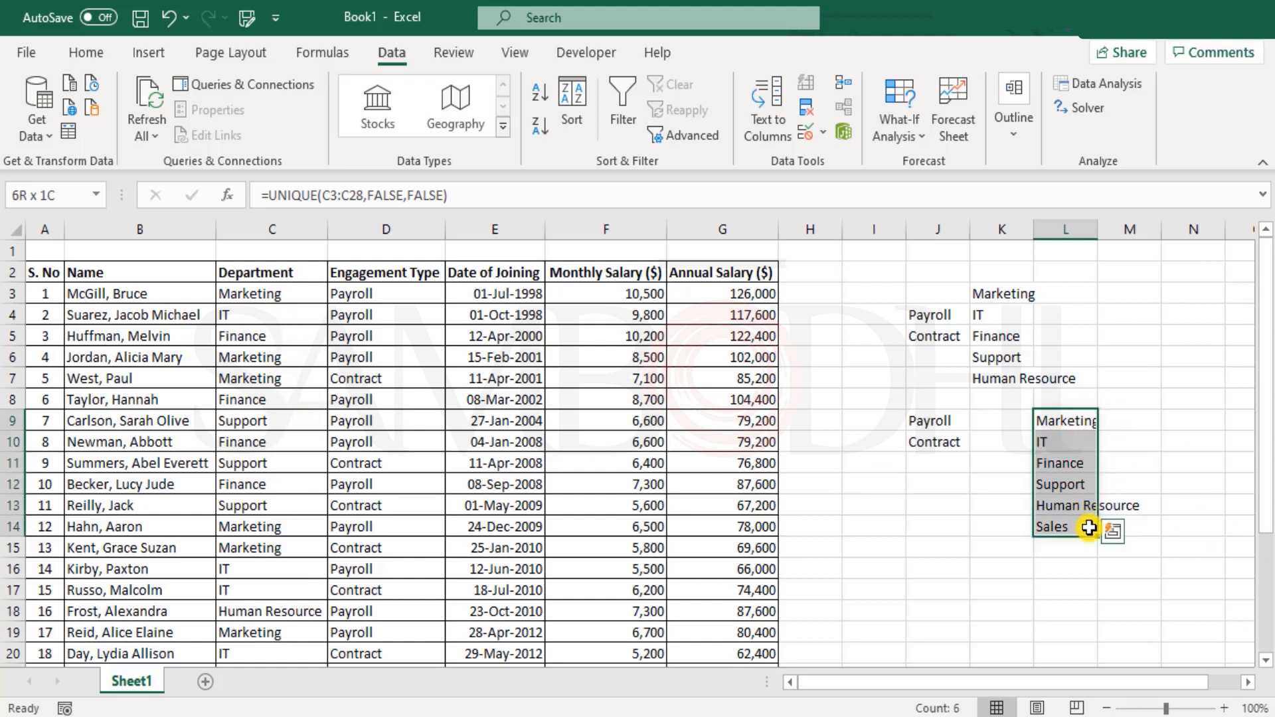
{"action": "left_click", "coordinate": [1062, 527]}
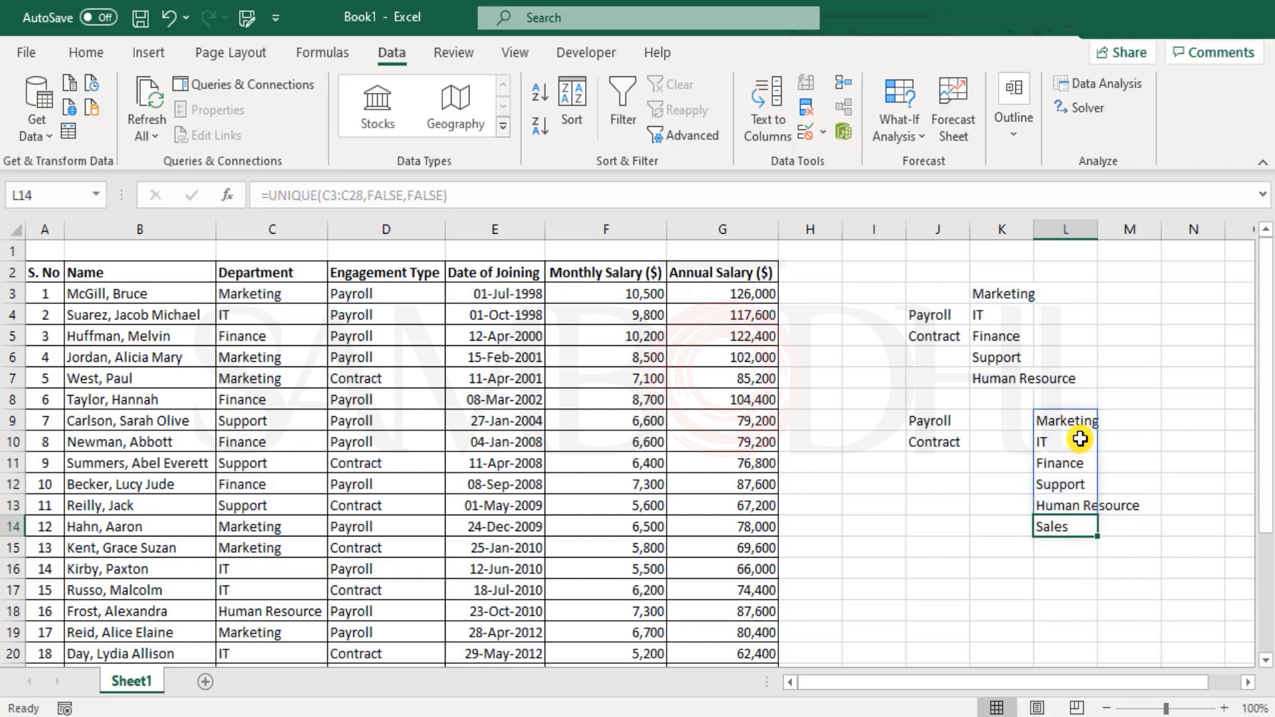
{"action": "left_click_drag", "start_coordinate": [1055, 418], "coordinate": [1073, 518]}
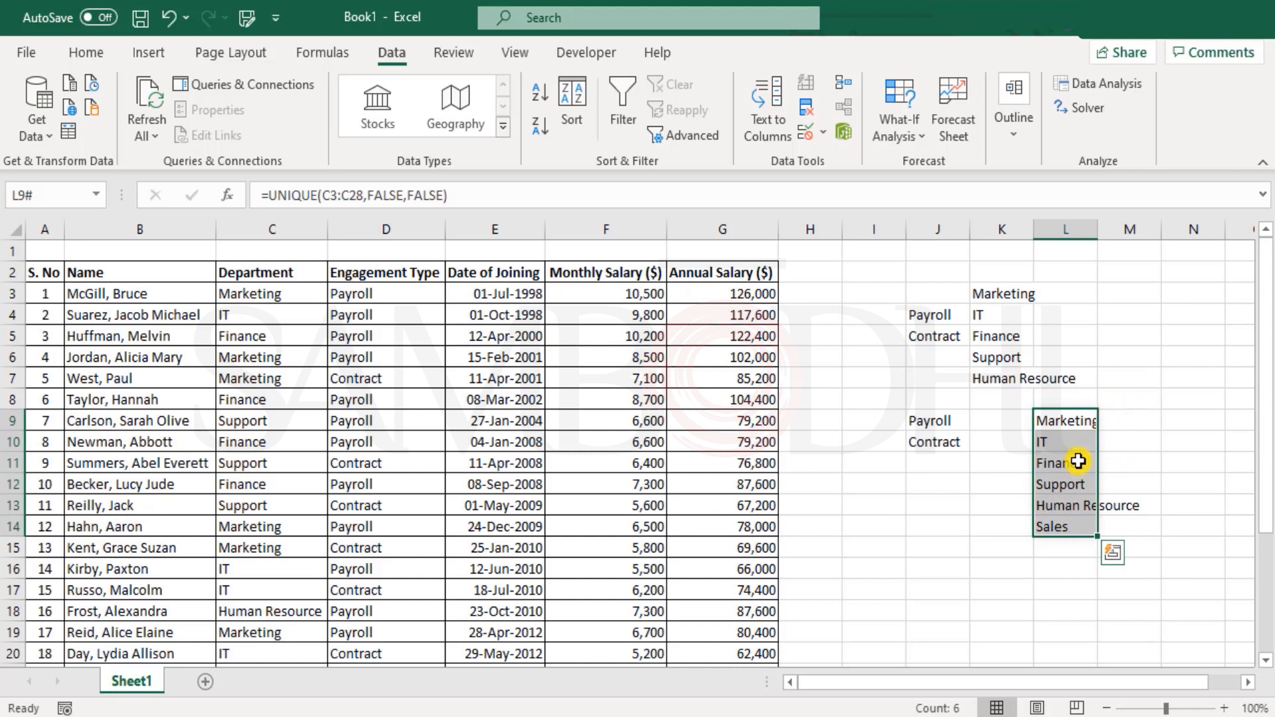
{"action": "left_click_drag", "start_coordinate": [973, 563], "coordinate": [1106, 575]}
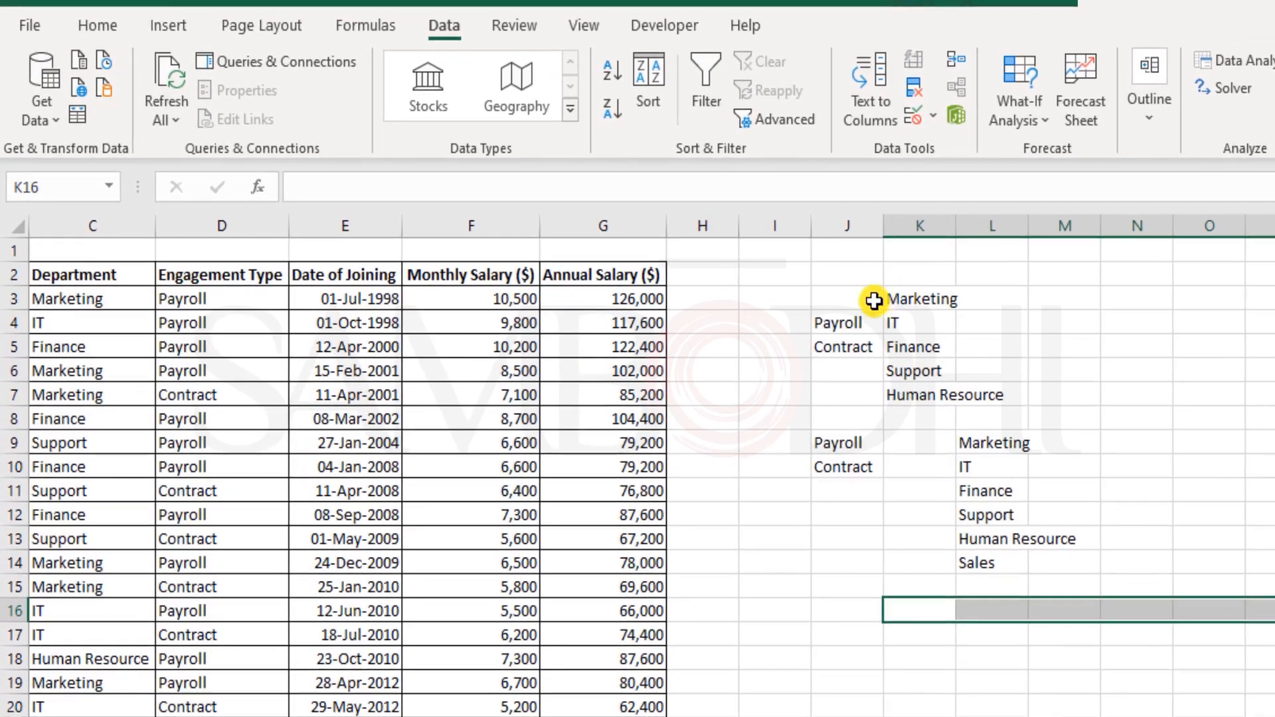
{"action": "left_click_drag", "start_coordinate": [741, 291], "coordinate": [844, 376]}
{"action": "left_click_drag", "start_coordinate": [952, 393], "coordinate": [944, 401]}
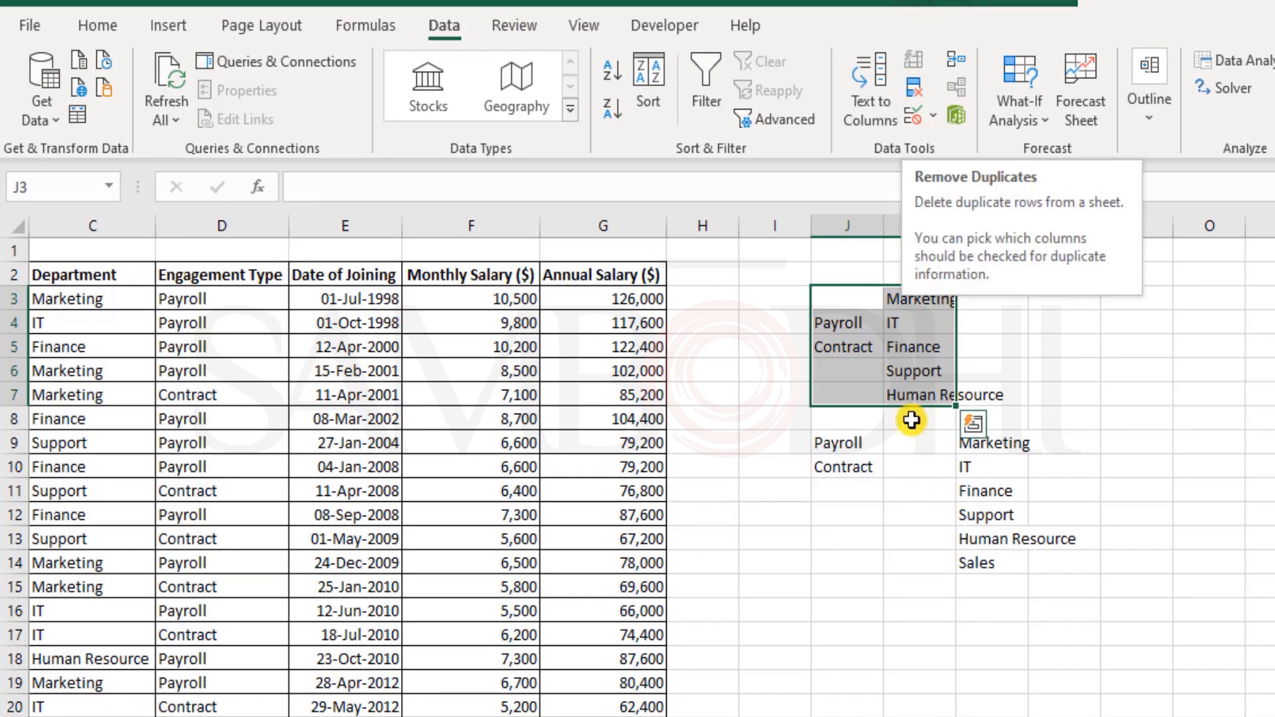
{"action": "left_click", "coordinate": [889, 346]}
{"action": "left_click", "coordinate": [990, 488]}
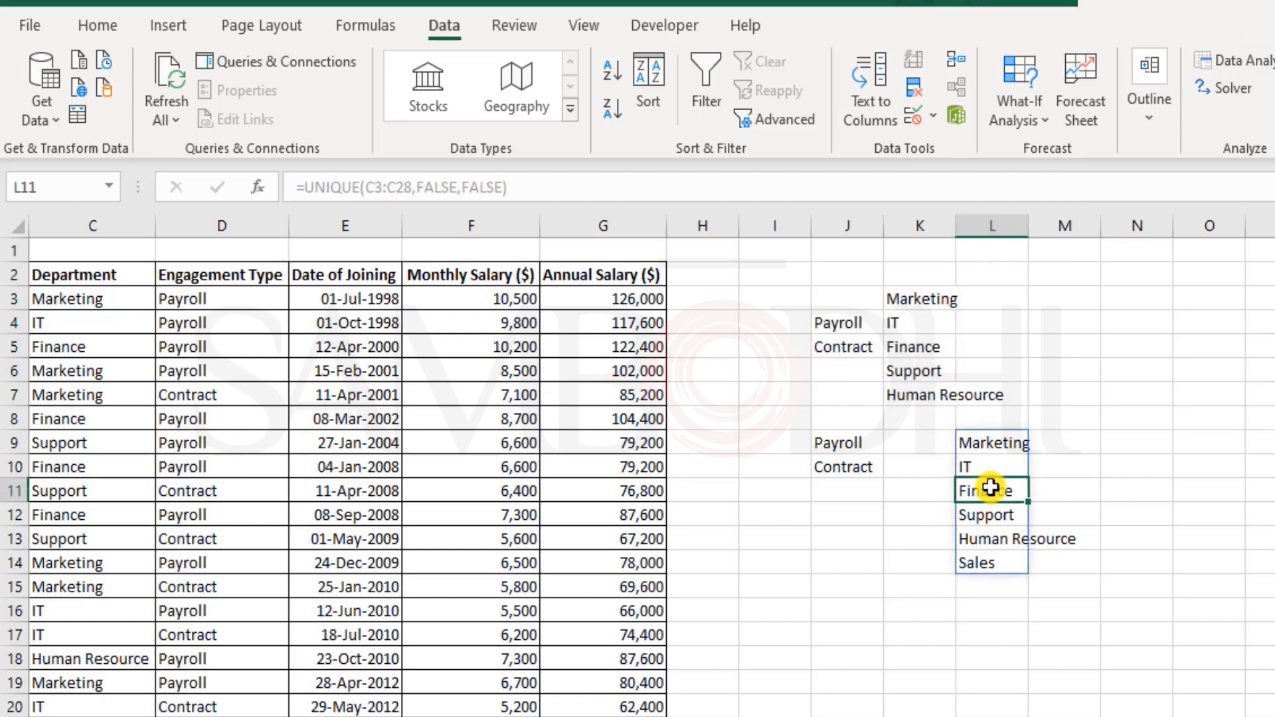
{"action": "left_click", "coordinate": [907, 322]}
{"action": "left_click_drag", "start_coordinate": [898, 295], "coordinate": [920, 403]}
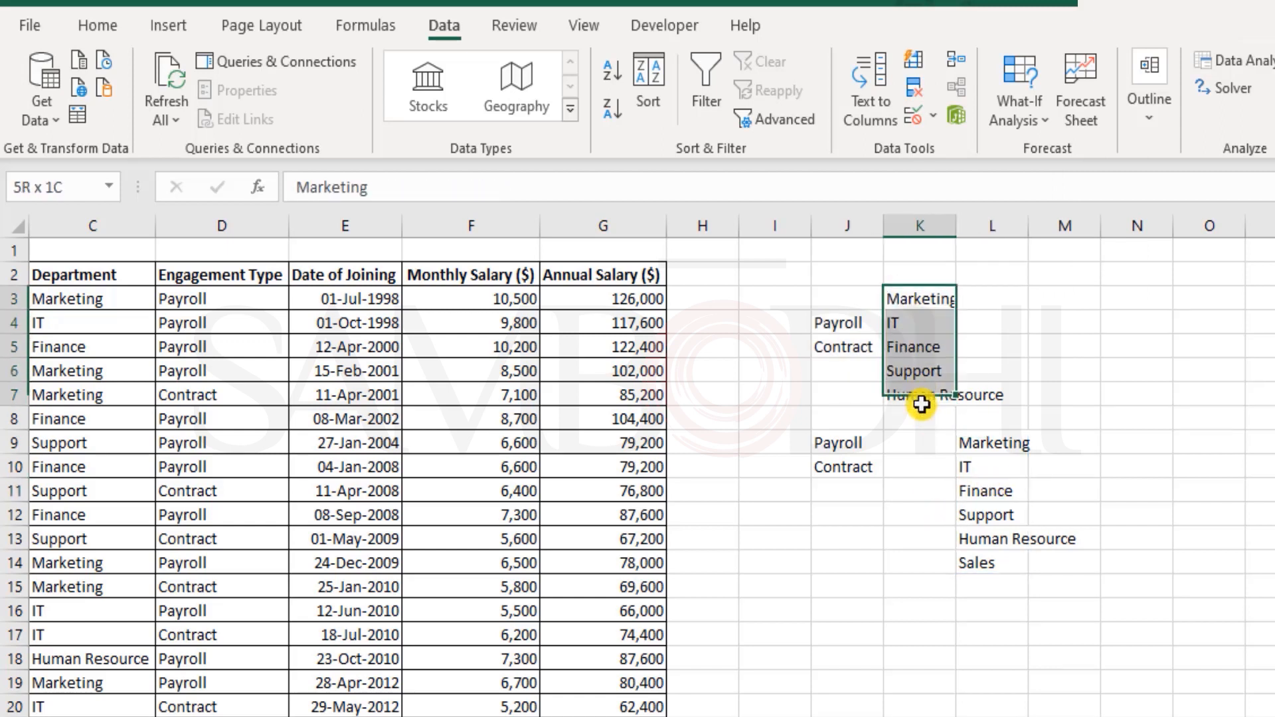
{"action": "left_click", "coordinate": [918, 343]}
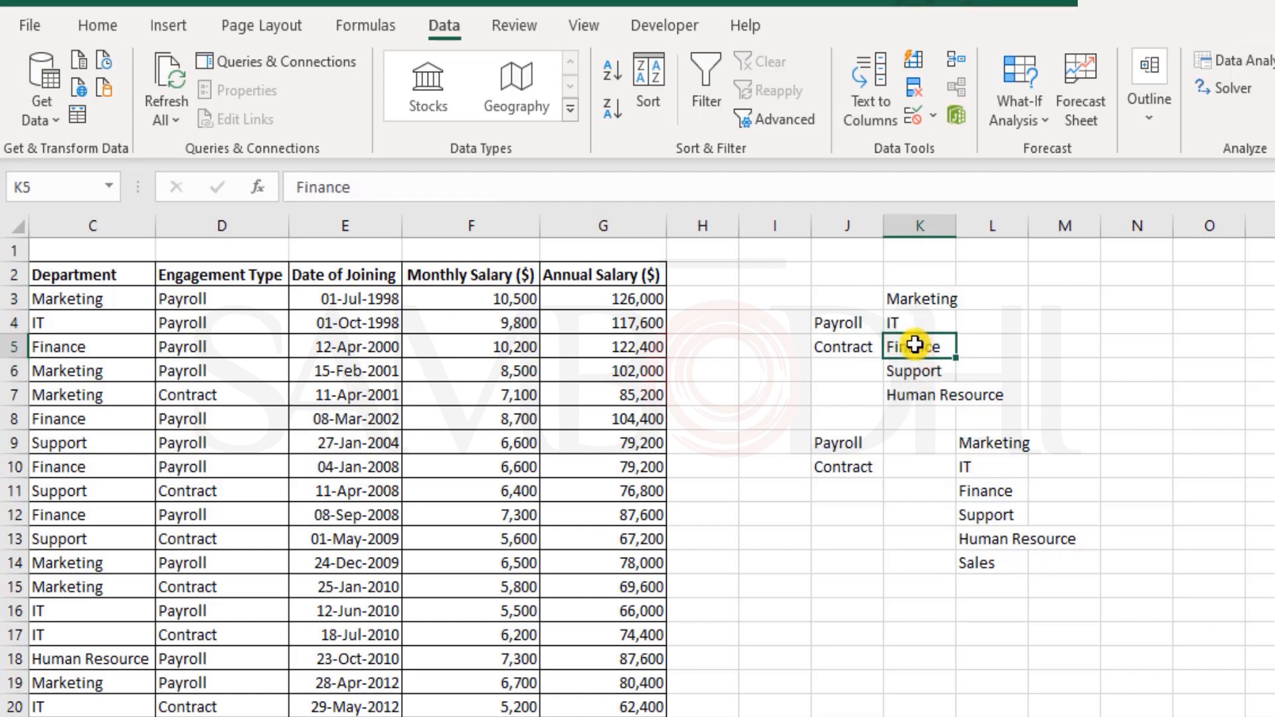
{"action": "left_click", "coordinate": [916, 321]}
{"action": "left_click_drag", "start_coordinate": [913, 303], "coordinate": [934, 394]}
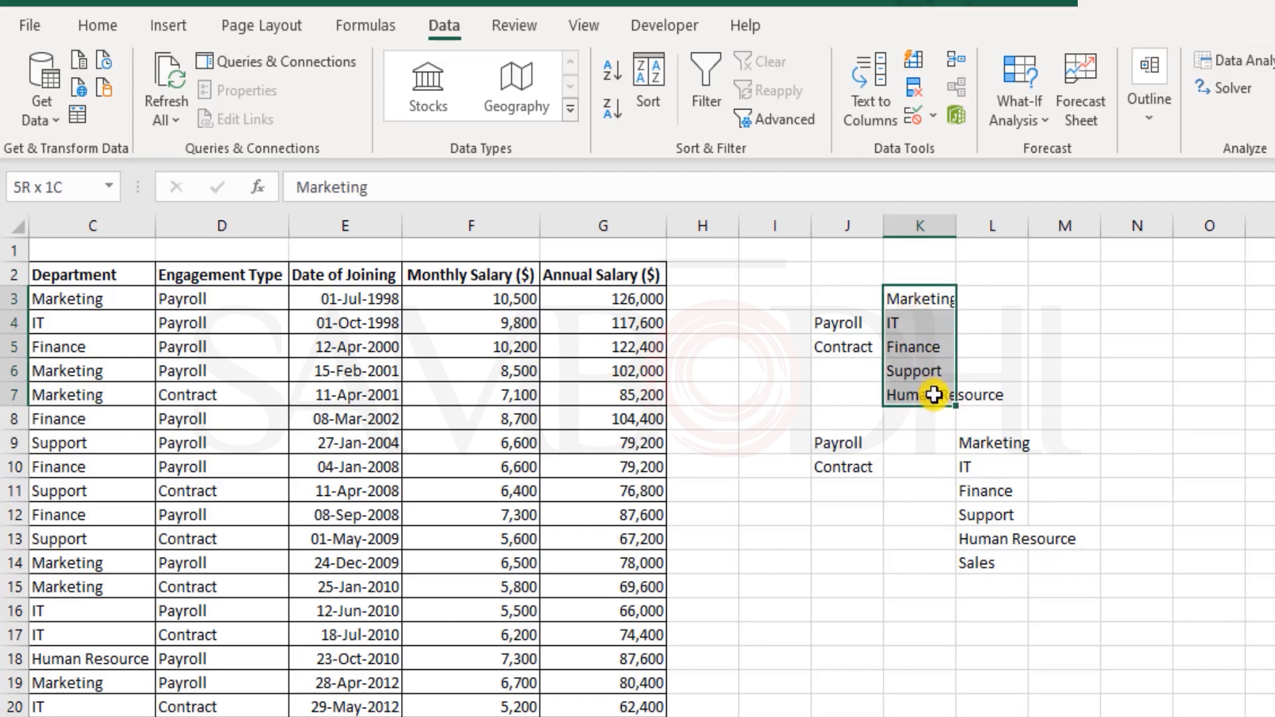
{"action": "double_click", "coordinate": [935, 395]}
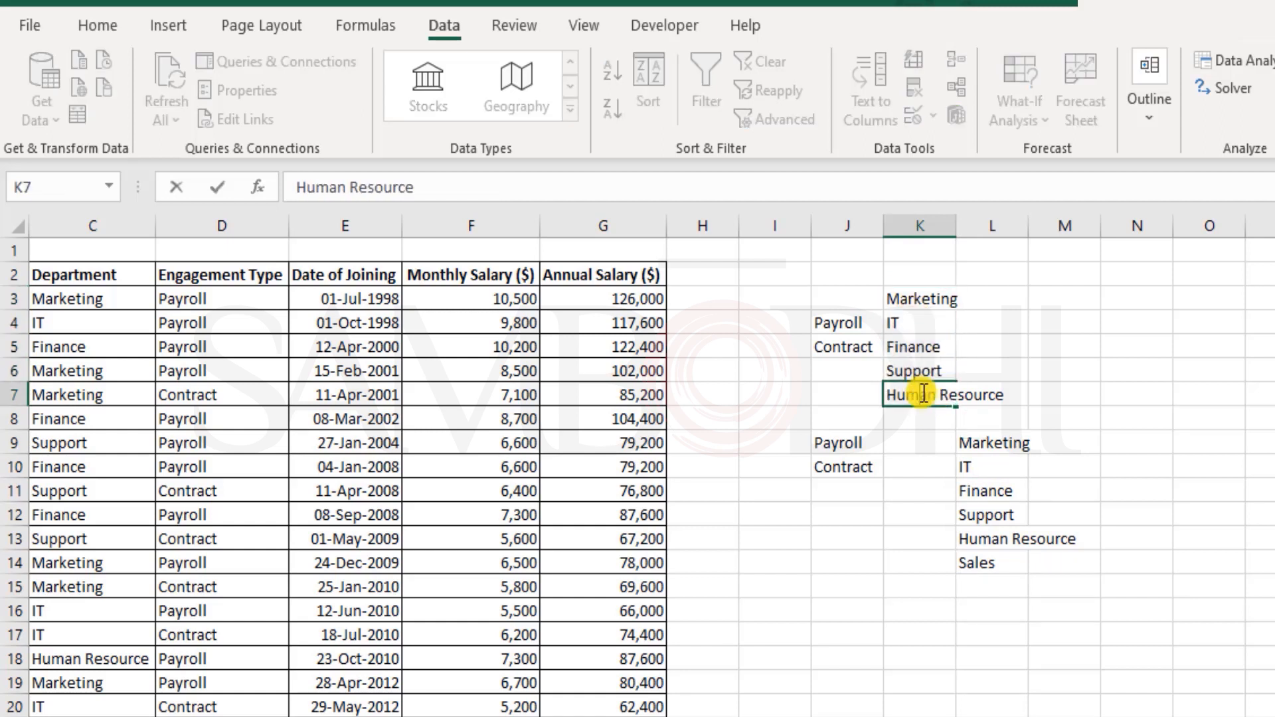
{"action": "key", "text": "Escape"}
{"action": "left_click", "coordinate": [997, 470]}
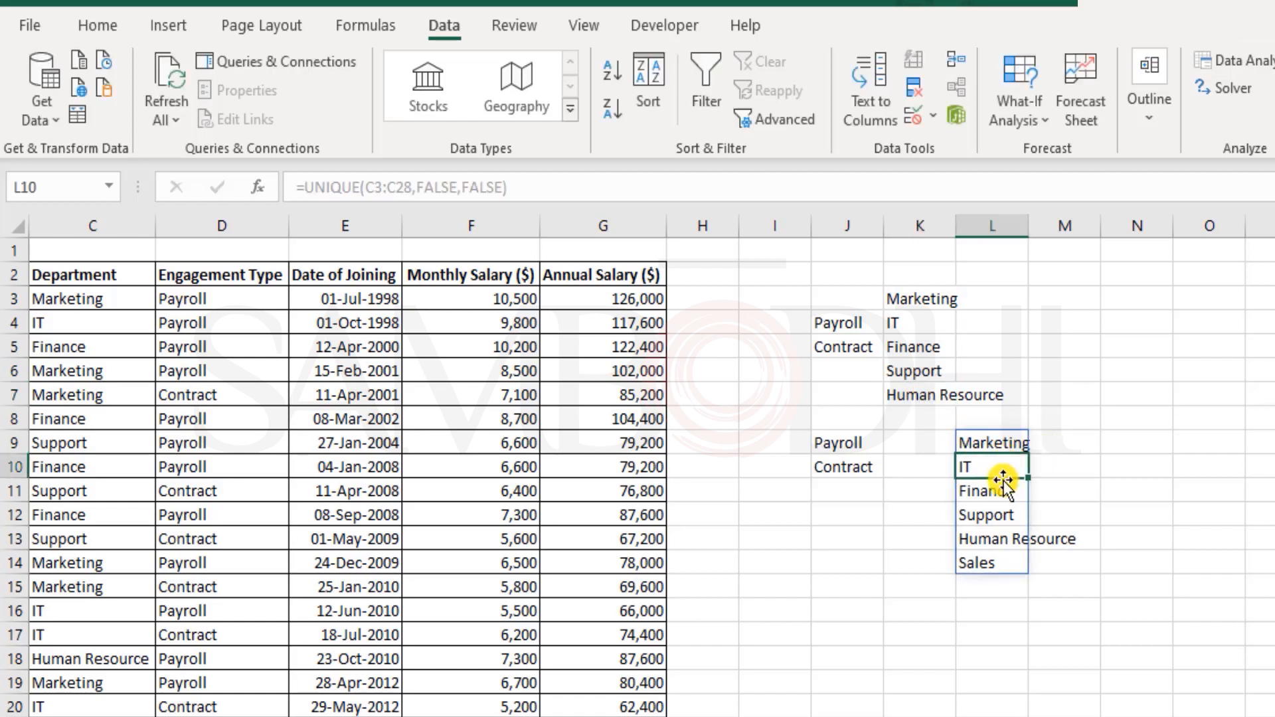
{"action": "left_click", "coordinate": [1000, 512]}
{"action": "left_click", "coordinate": [999, 564]}
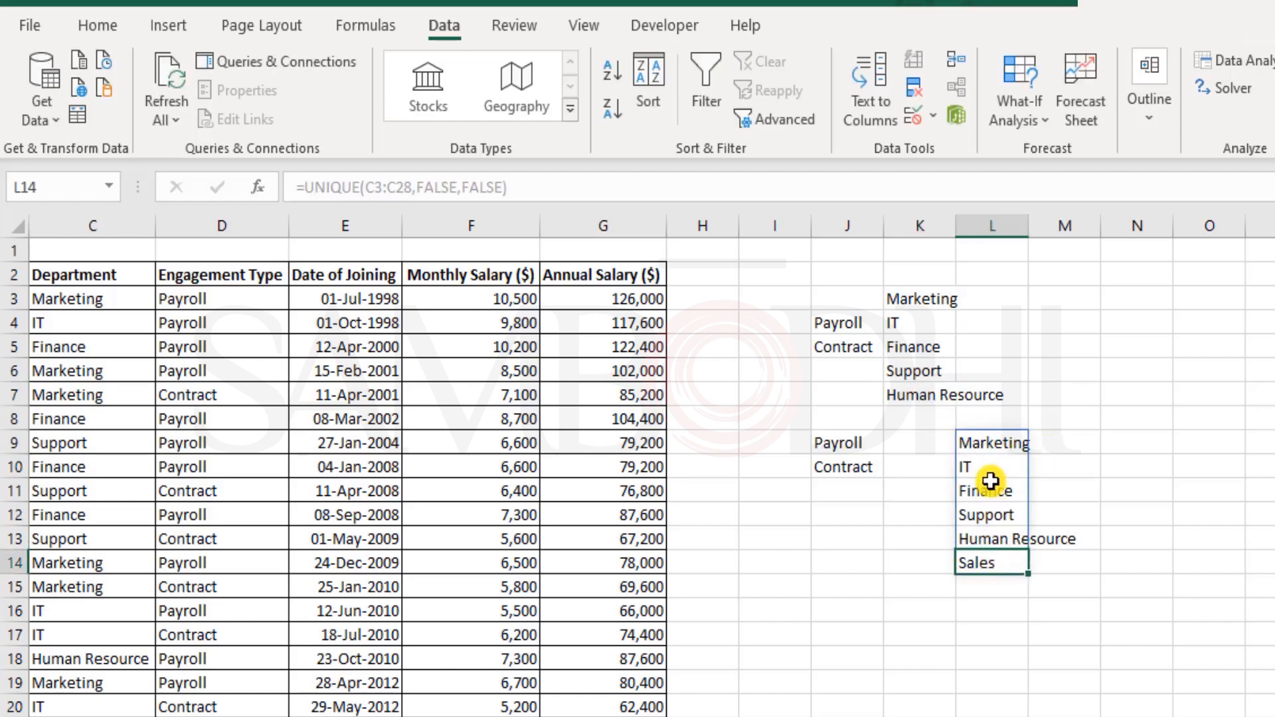
{"action": "left_click", "coordinate": [1001, 442]}
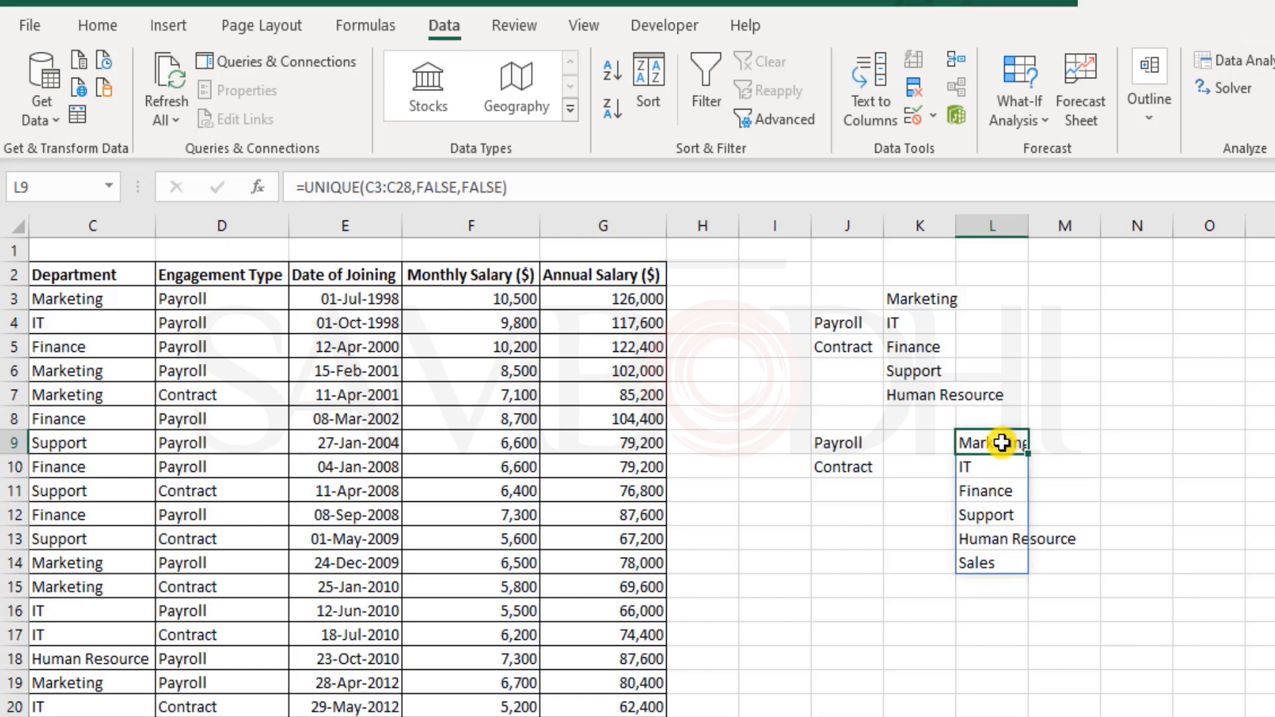
{"action": "double_click", "coordinate": [1001, 442]}
{"action": "key", "text": "Escape"}
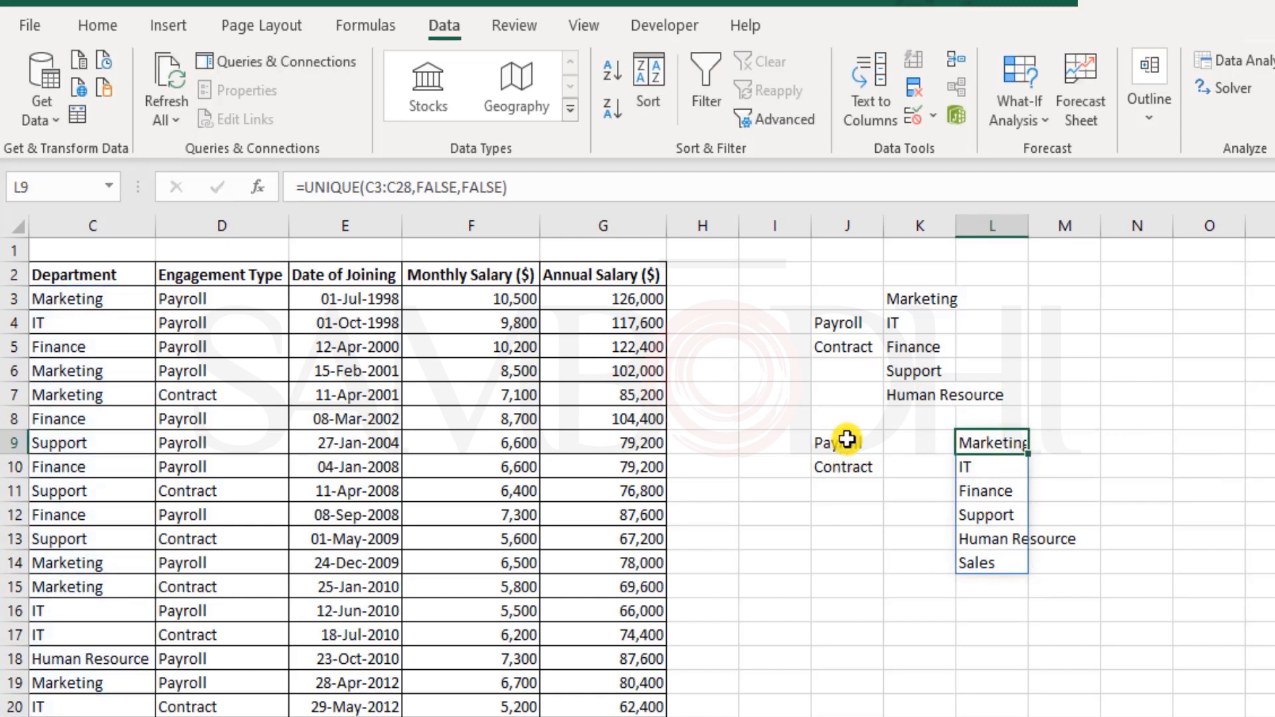
{"action": "left_click", "coordinate": [846, 439]}
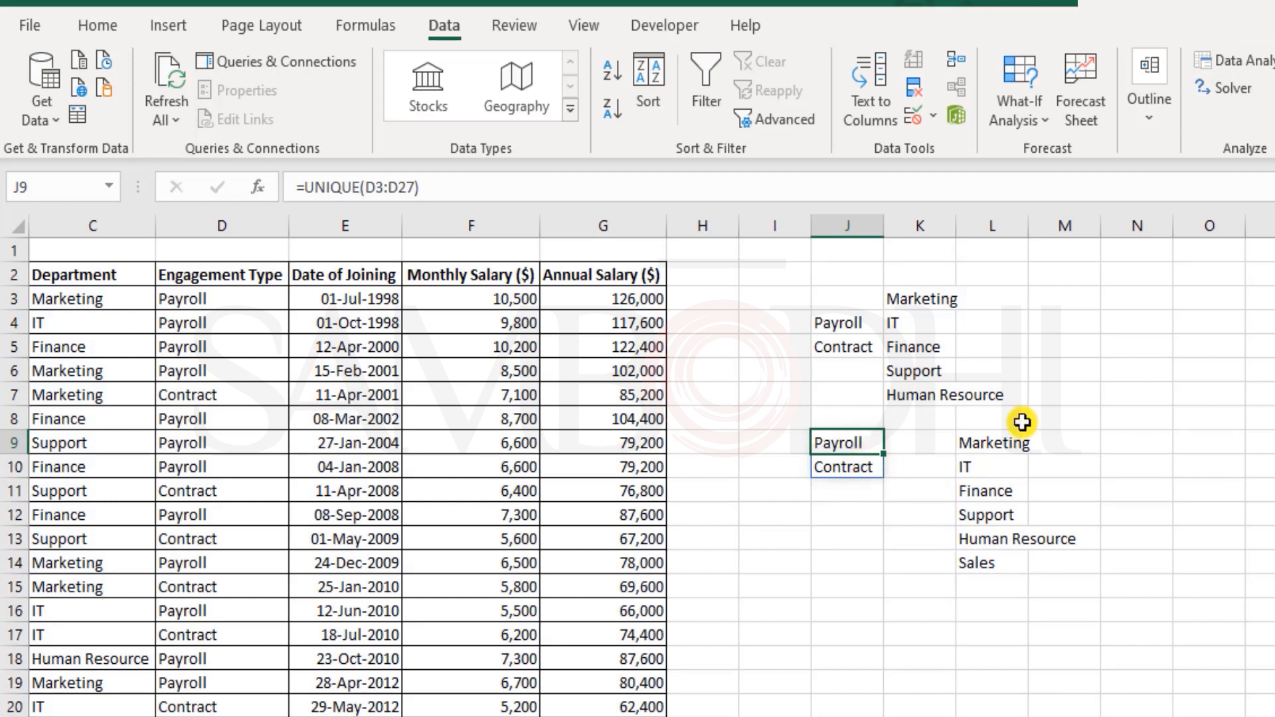
{"action": "left_click_drag", "start_coordinate": [1061, 416], "coordinate": [1151, 417]}
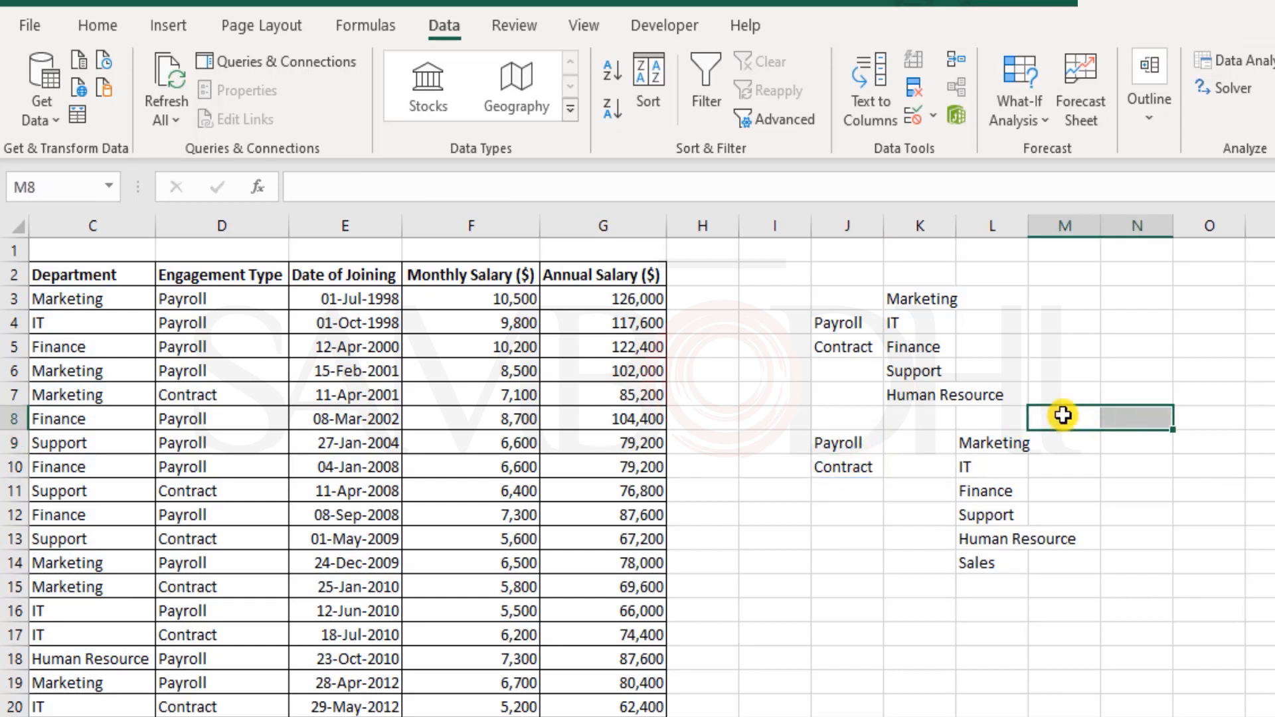
- Enter =TRANSPOSE(J9#) in M8 so Payroll and Contract spill across M8:N8
{"action": "left_click", "coordinate": [1063, 417]}
{"action": "type", "text": "=trans"}
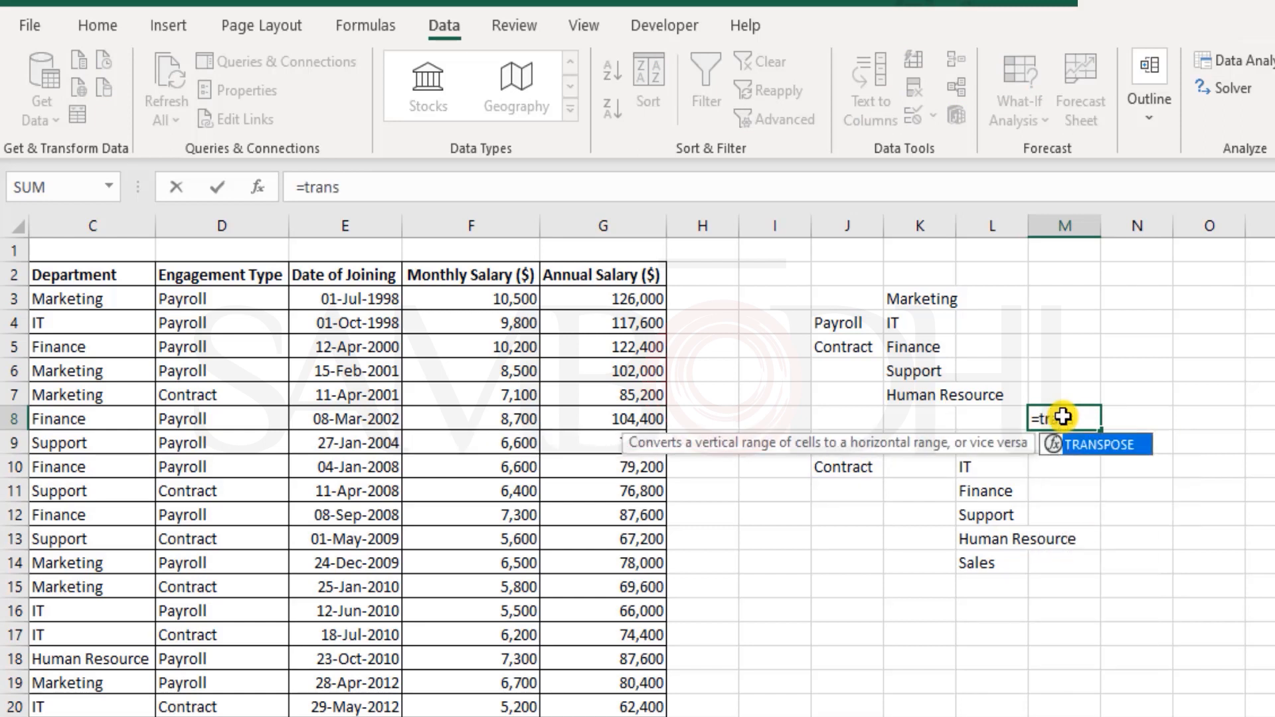
{"action": "key", "text": "Tab"}
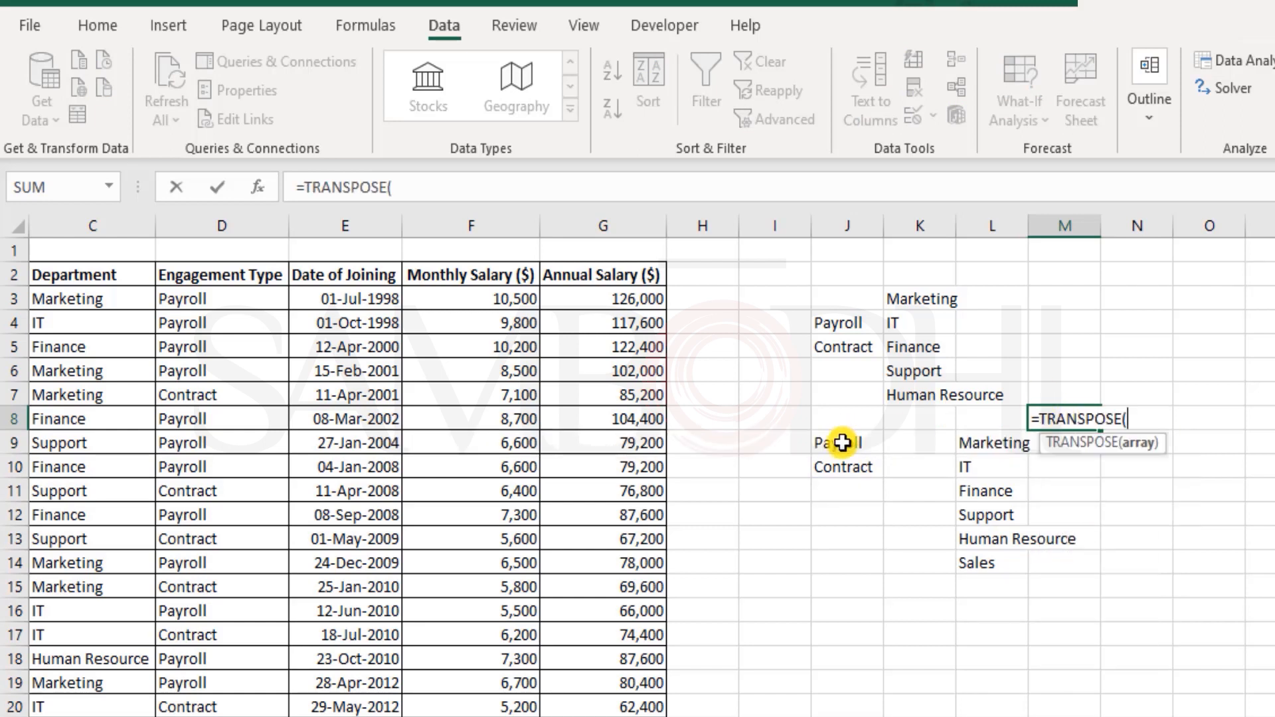
{"action": "left_click", "coordinate": [842, 442]}
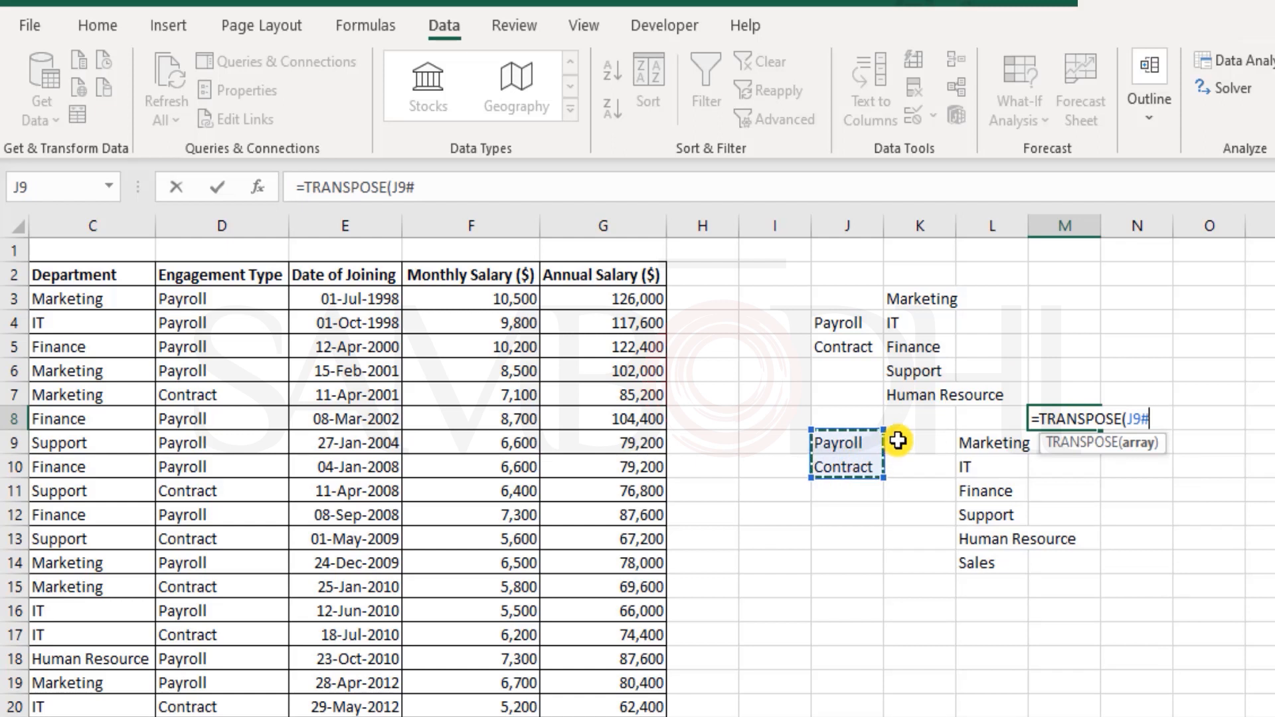
{"action": "type", "text": ")"}
{"action": "key", "text": "Return"}
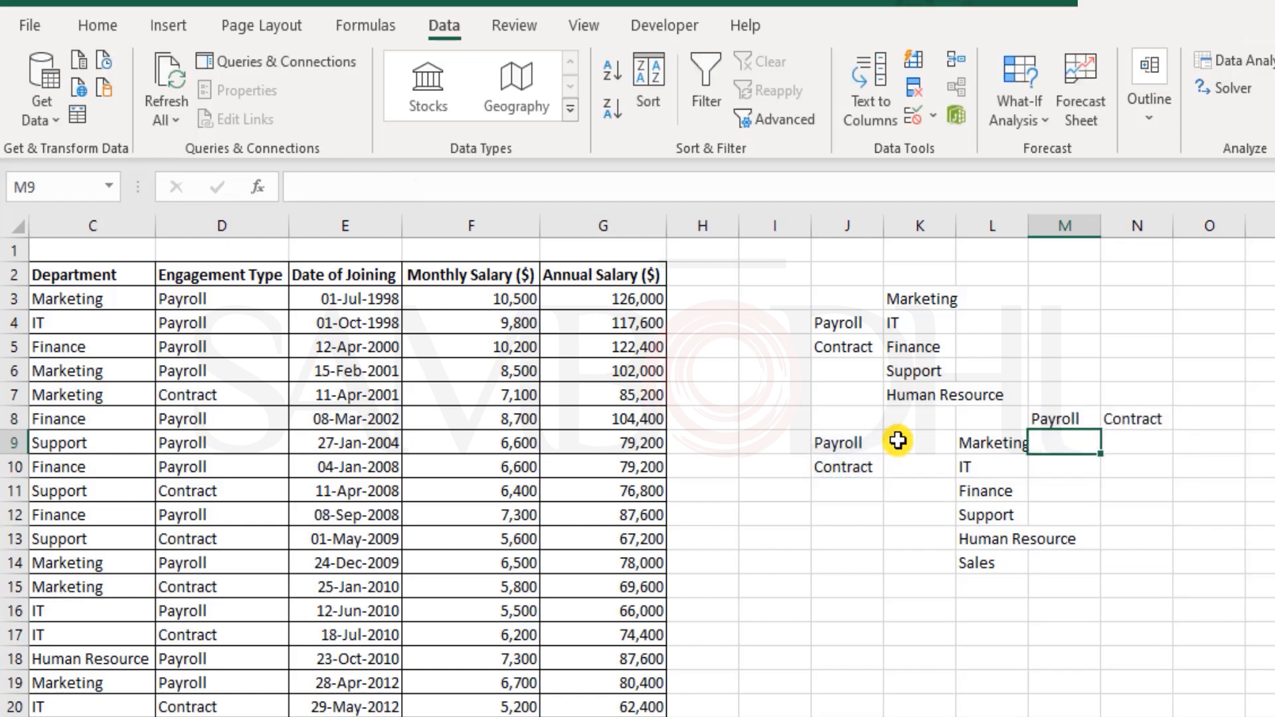
{"action": "key", "text": "Up"}
{"action": "key", "text": "shift+Right"}
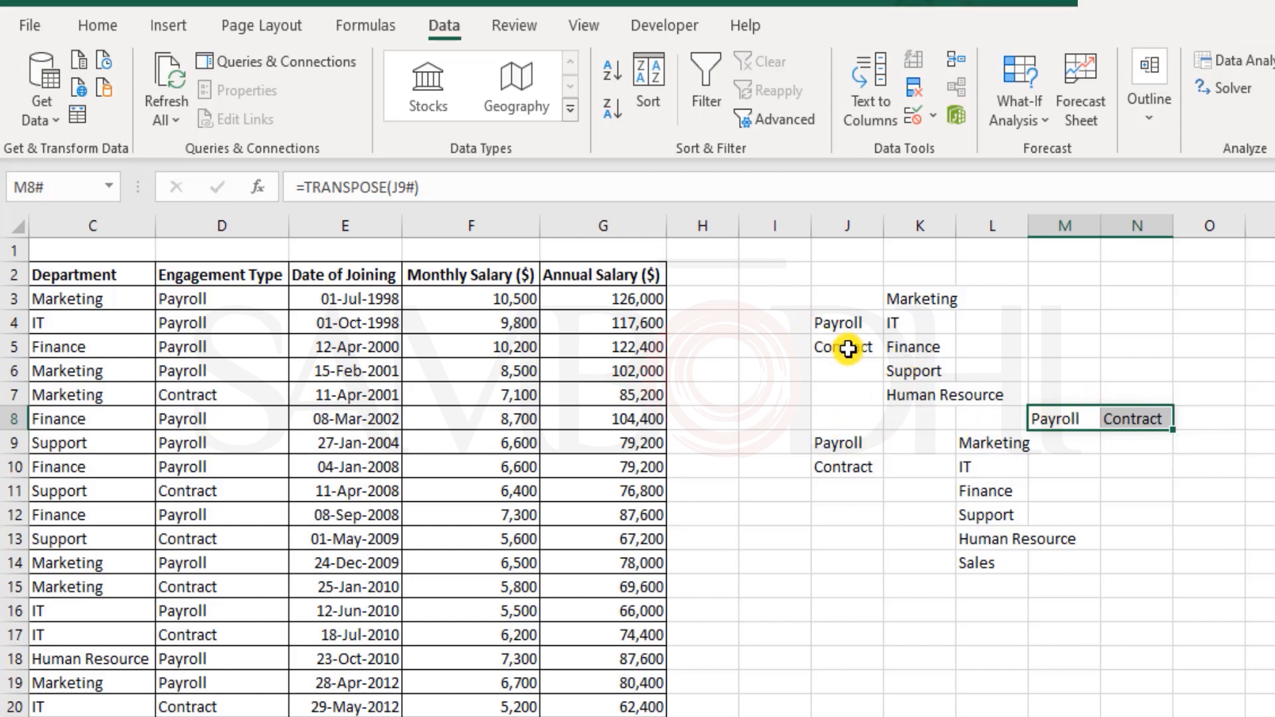
{"action": "scroll", "coordinate": [1080, 578], "scroll_direction": "down", "scroll_amount": 3}
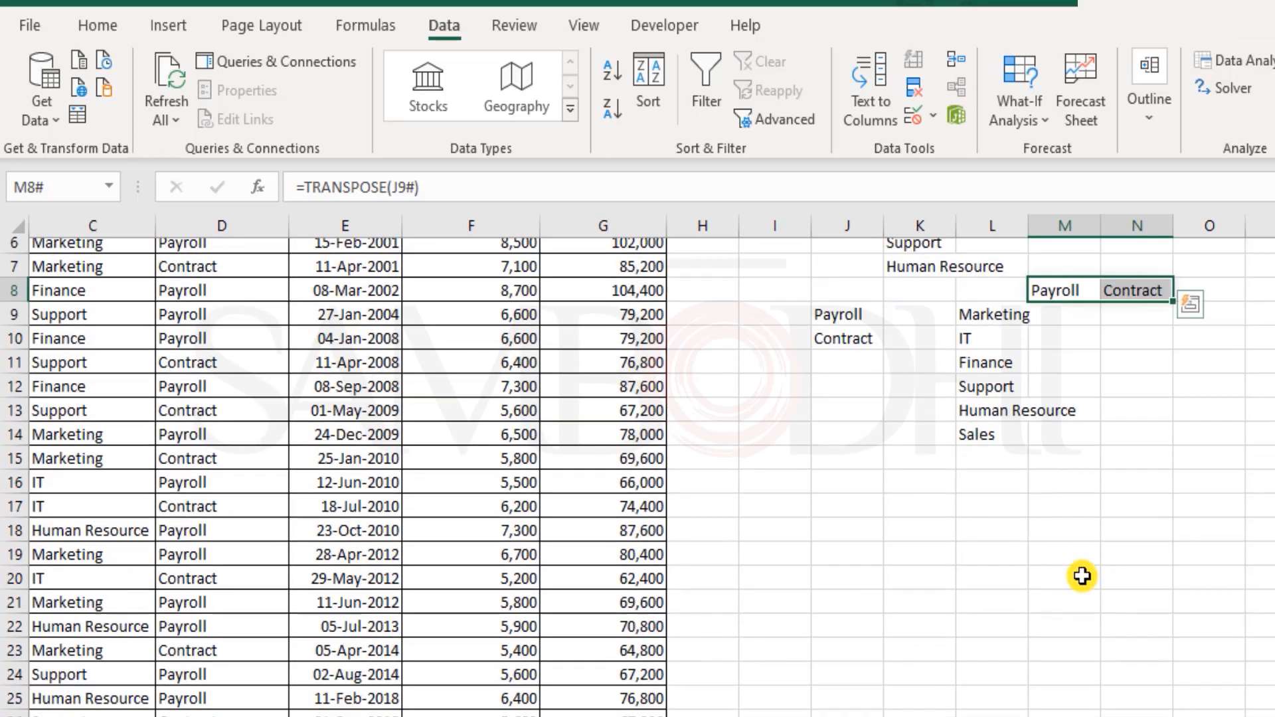
{"action": "left_click", "coordinate": [853, 457]}
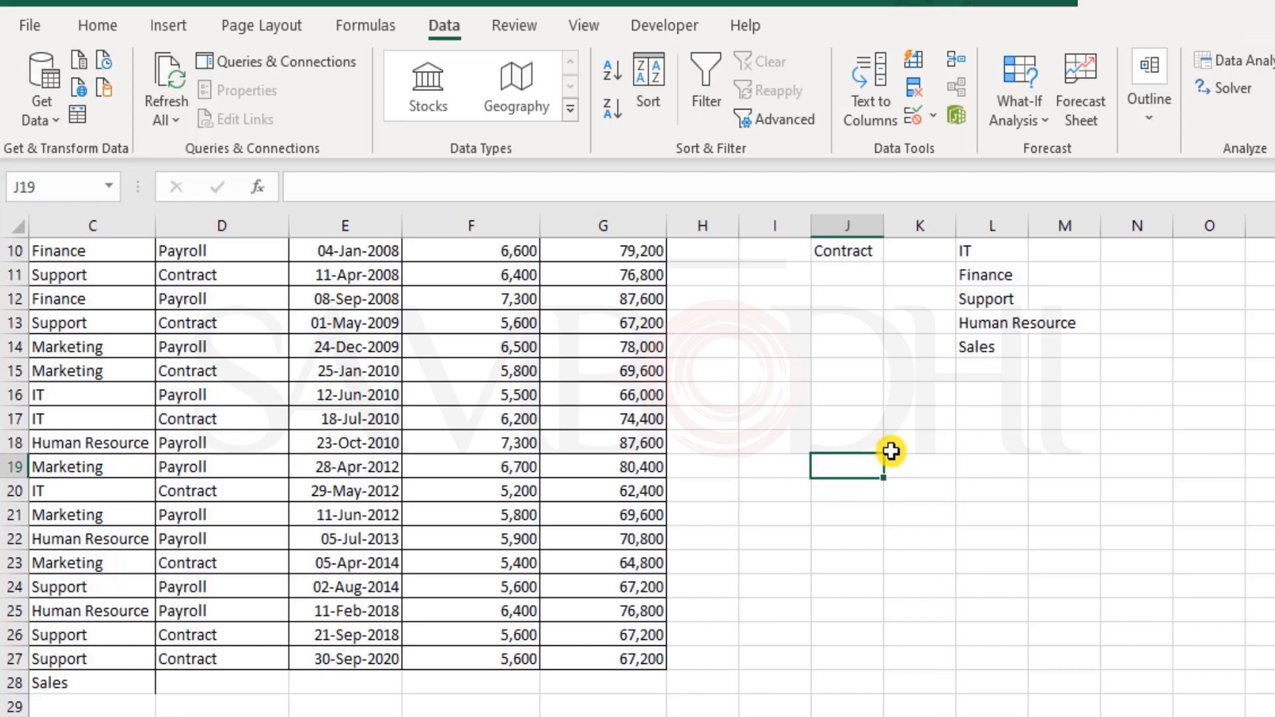
{"action": "type", "text": "ABC"}
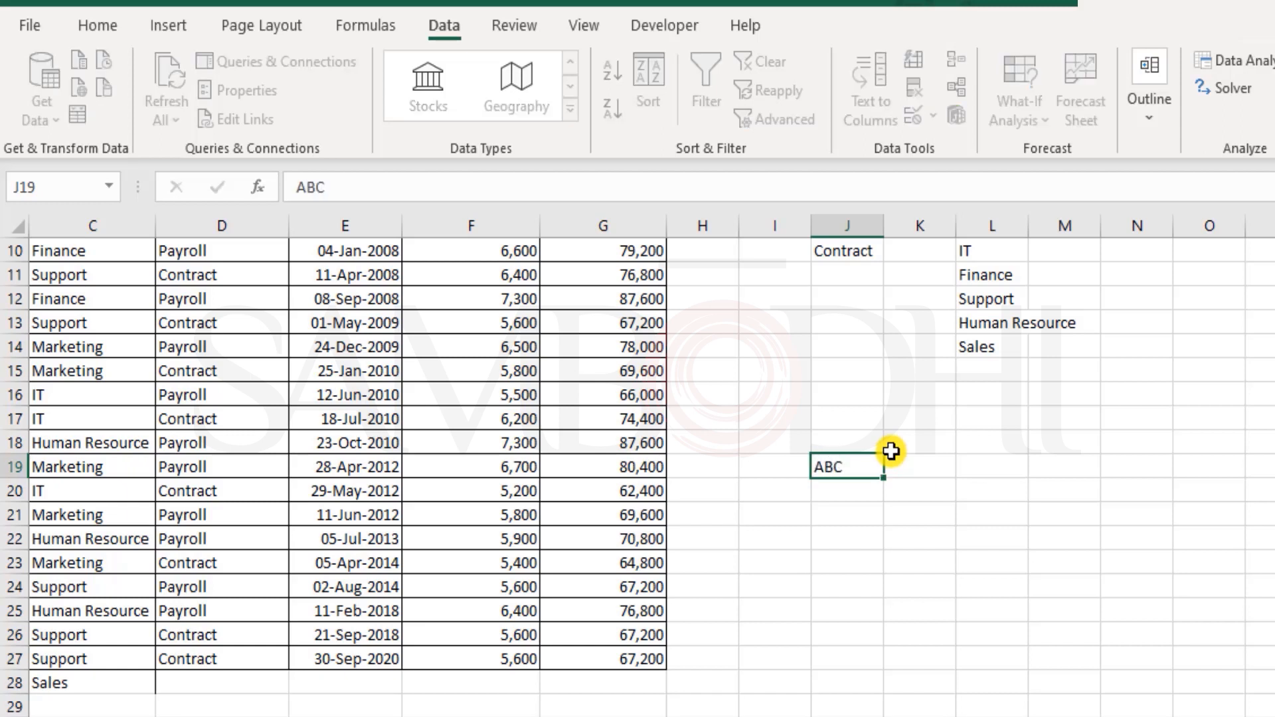
{"action": "key", "text": "Tab"}
{"action": "type", "text": "DEF"}
{"action": "key", "text": "Tab"}
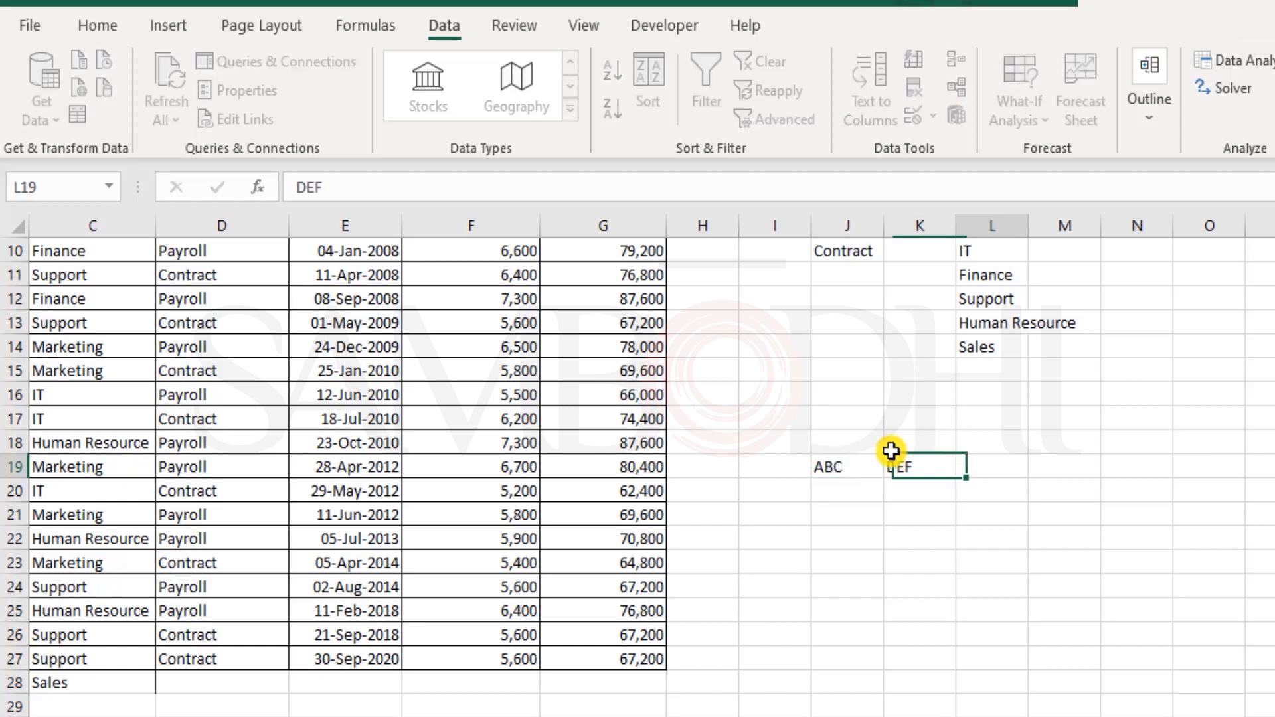
{"action": "type", "text": "GHI"}
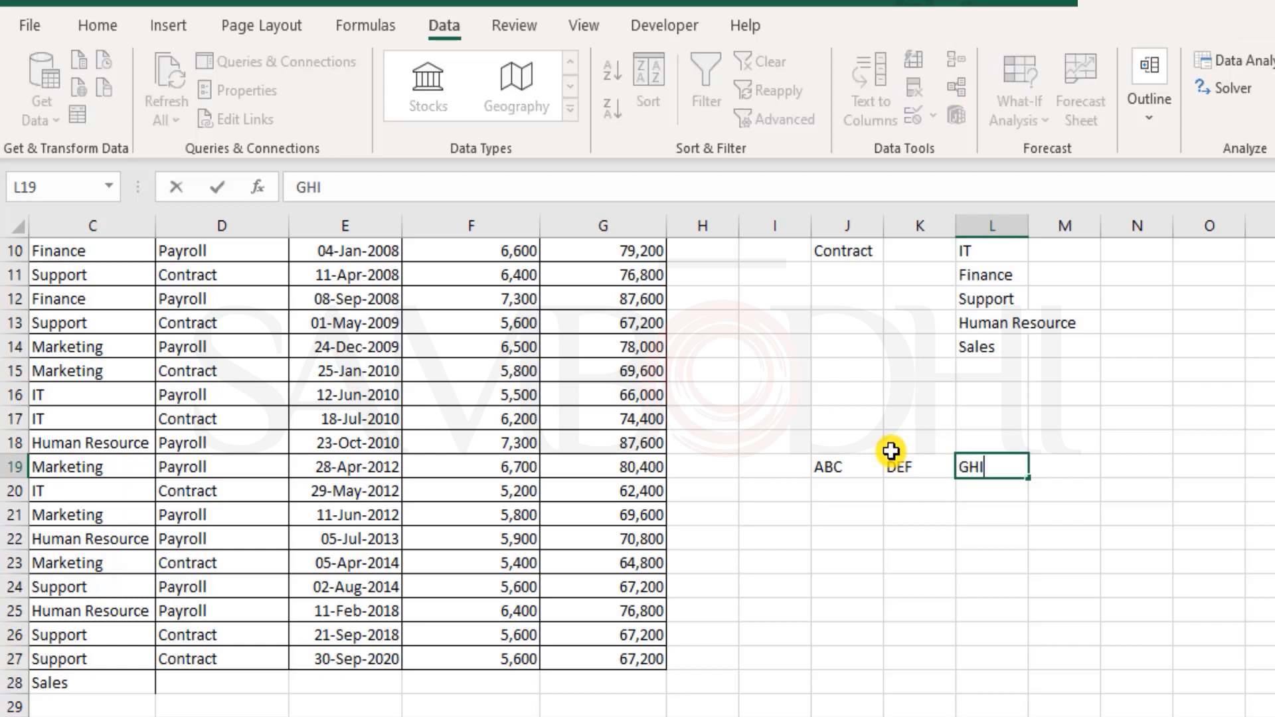
{"action": "key", "text": "Return"}
{"action": "key", "text": "Return"}
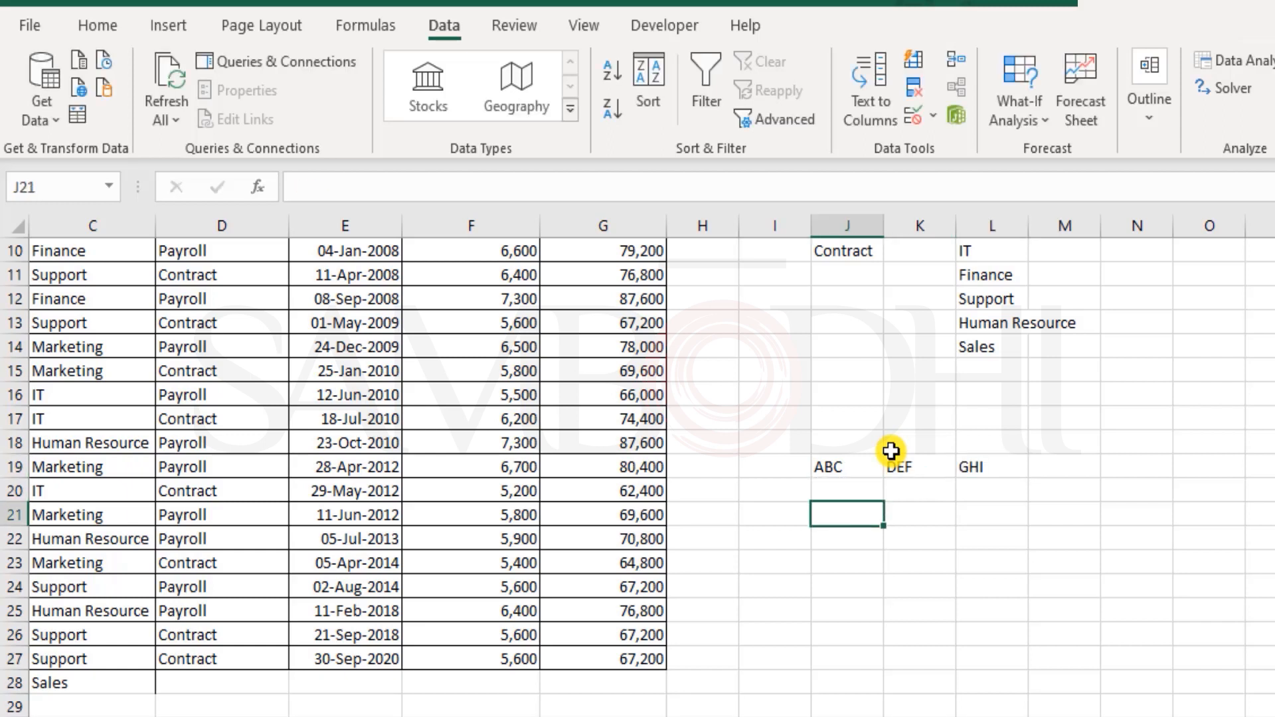
{"action": "type", "text": "="}
{"action": "type", "text": "trans"}
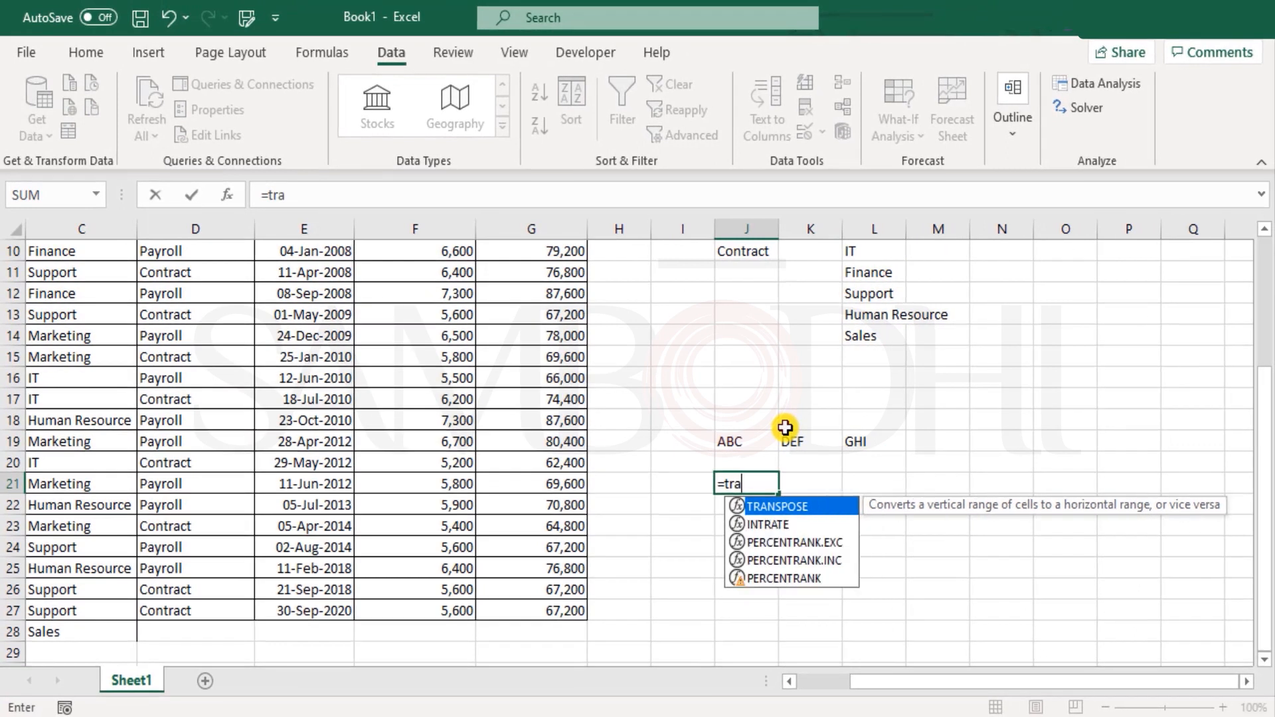
{"action": "key", "text": "Tab"}
{"action": "key", "text": "Up"}
{"action": "key", "text": "Up"}
{"action": "key", "text": "shift+Right"}
{"action": "key", "text": "shift+Right"}
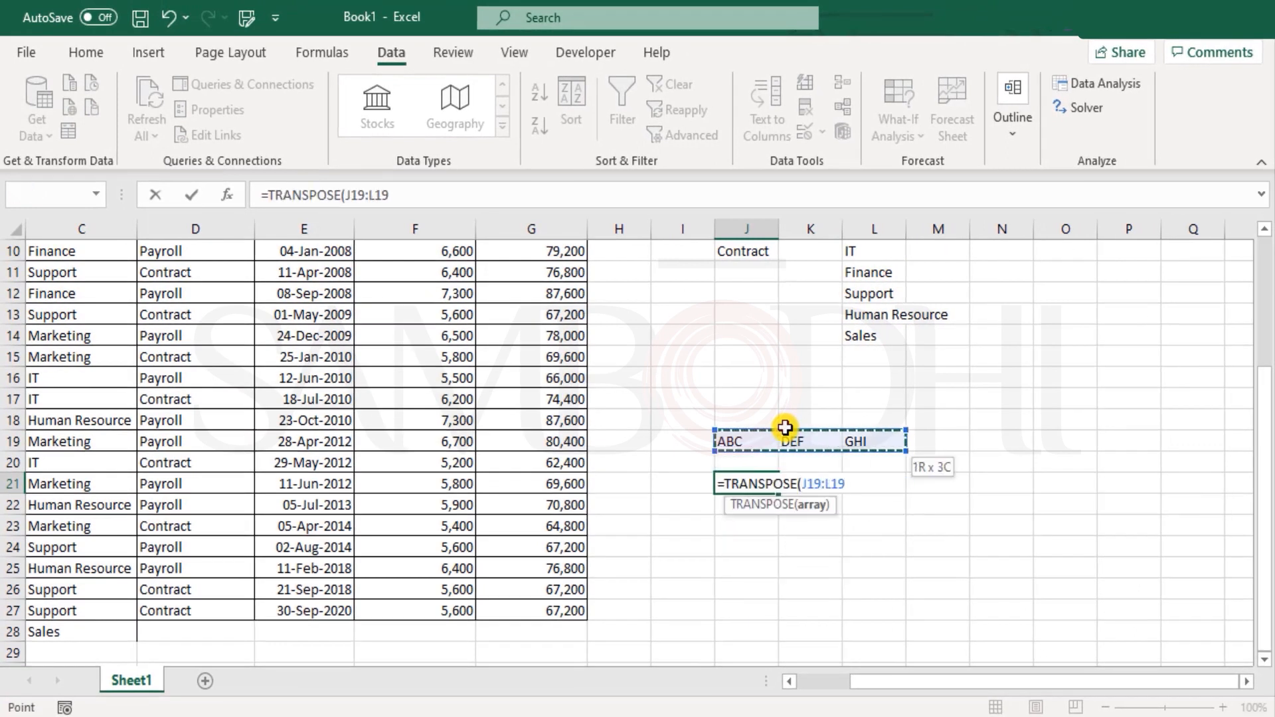
{"action": "type", "text": ")"}
{"action": "key", "text": "Return"}
{"action": "key", "text": "Up"}
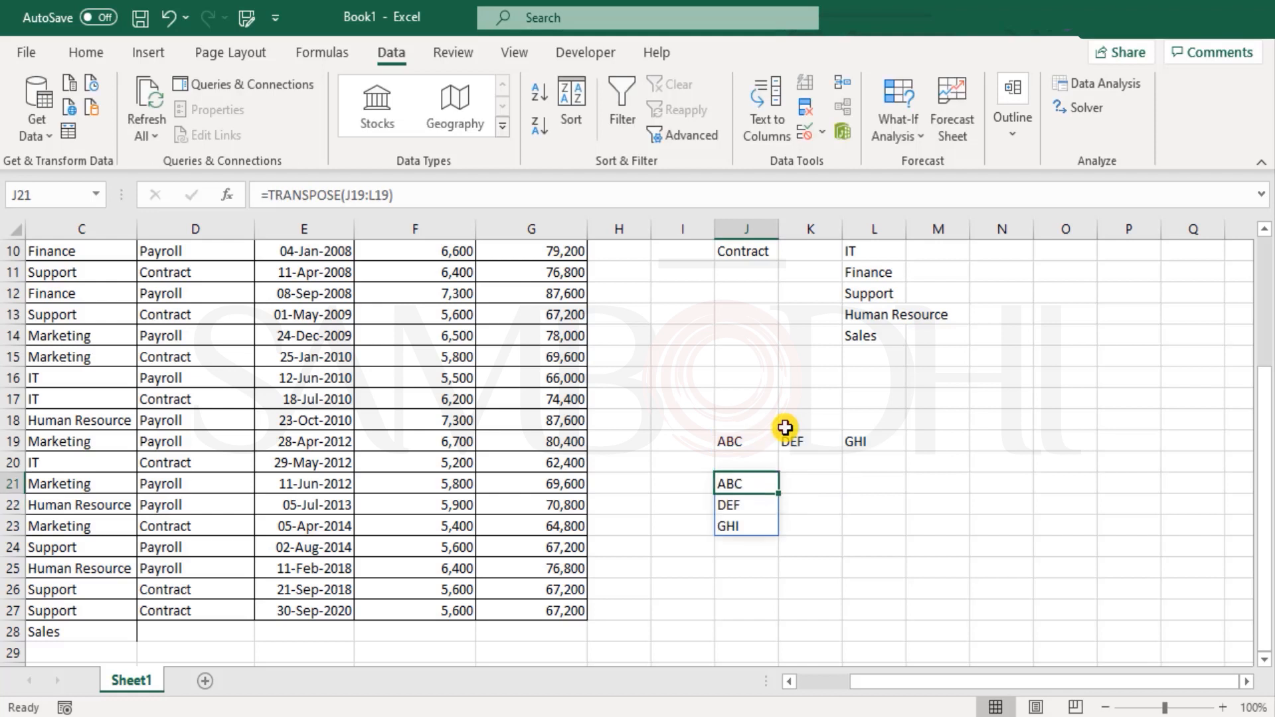
{"action": "key", "text": "shift+Down"}
{"action": "key", "text": "shift+Down"}
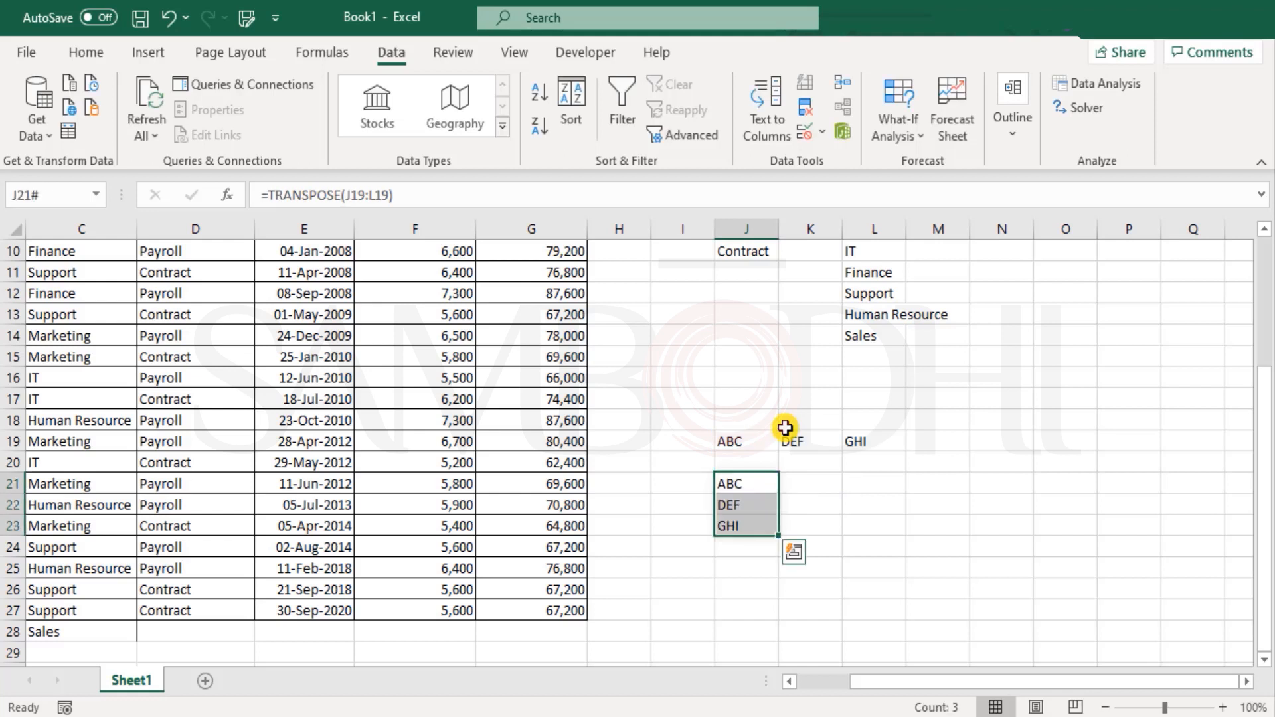
{"action": "key", "text": "Up"}
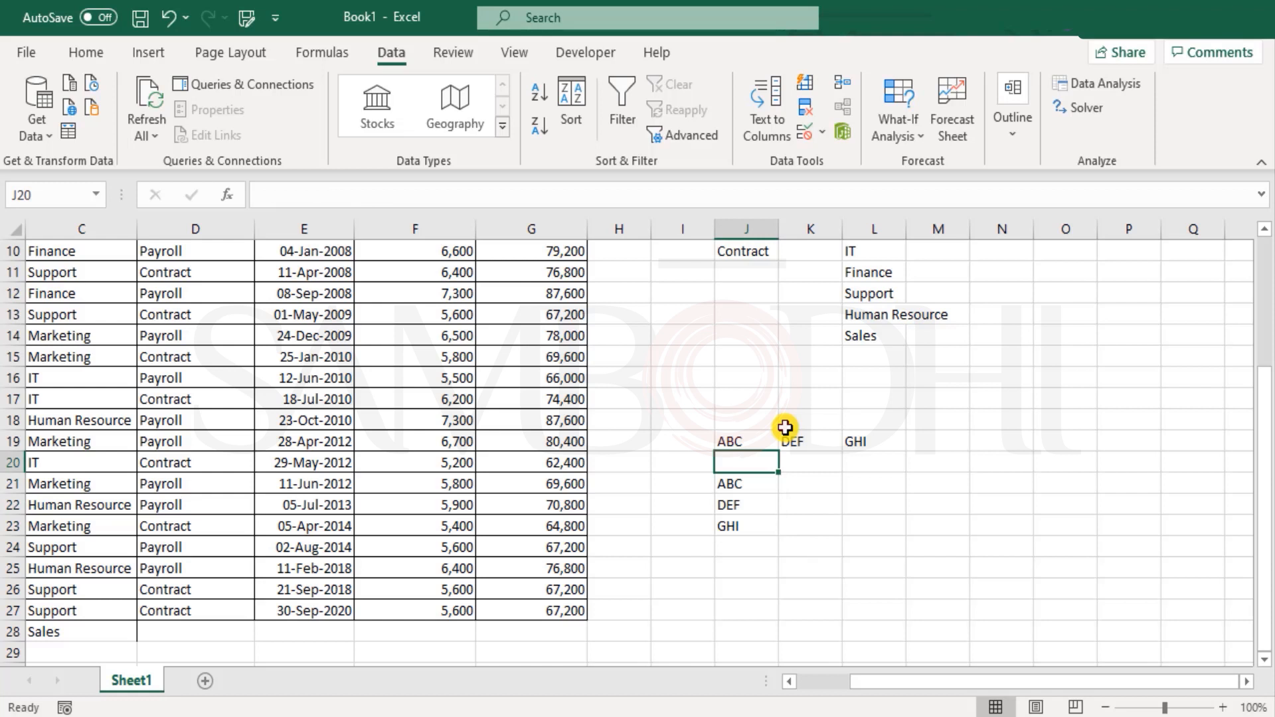
{"action": "key", "text": "ctrl+z"}
{"action": "key", "text": "ctrl+z"}
{"action": "key", "text": "ctrl+z"}
{"action": "key", "text": "ctrl+z"}
- Review the transposed M8:N8 headers and their J9 source list
{"action": "scroll", "coordinate": [872, 440], "scroll_direction": "up", "scroll_amount": 3}
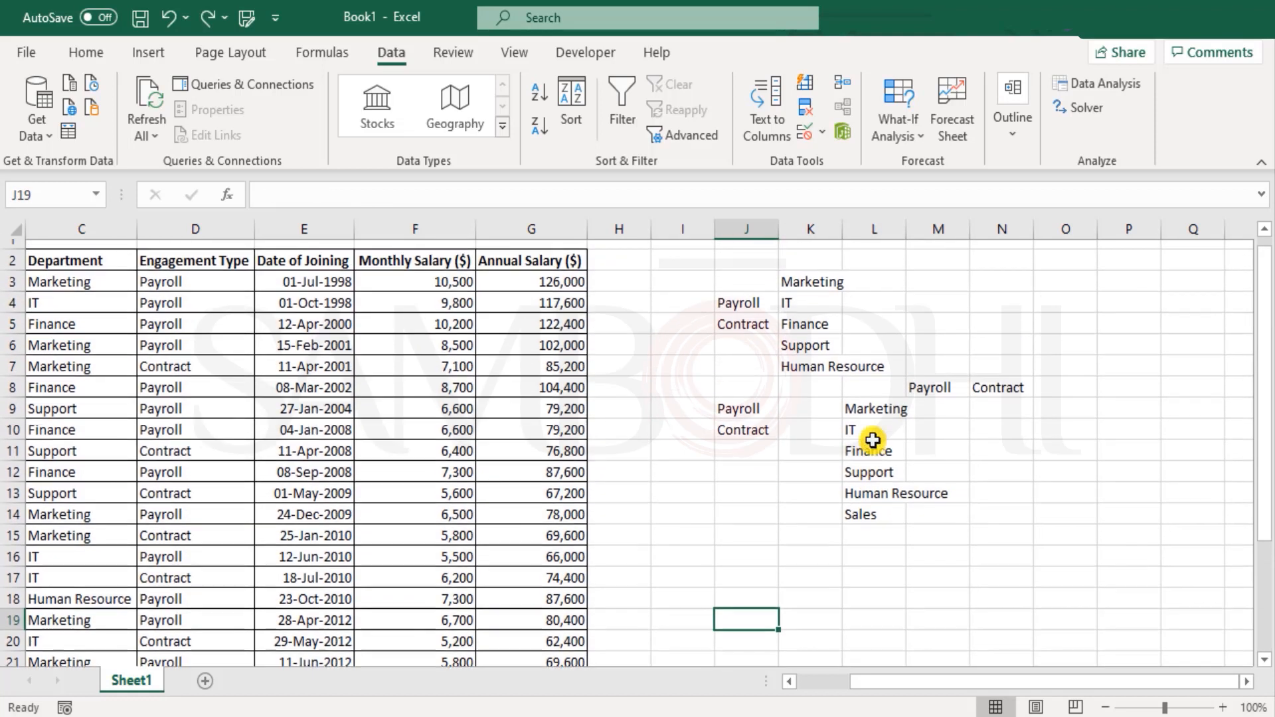
{"action": "left_click_drag", "start_coordinate": [933, 387], "coordinate": [1016, 386]}
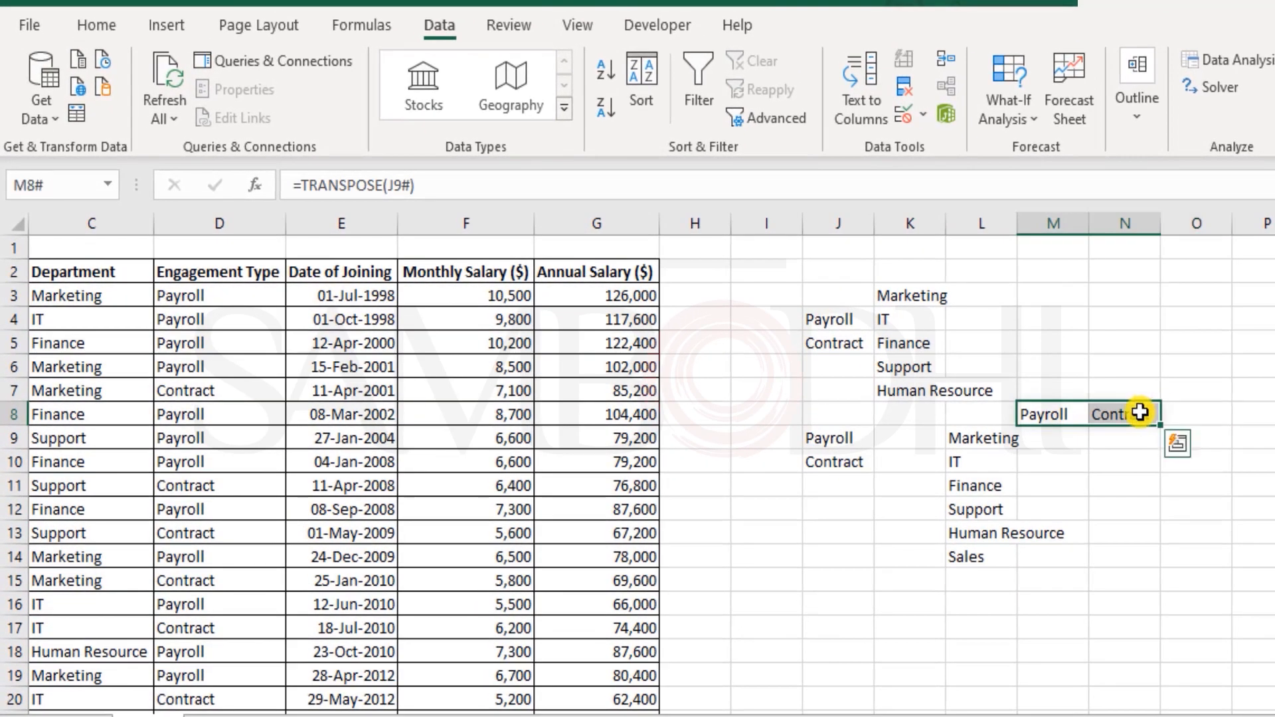
{"action": "left_click", "coordinate": [848, 441]}
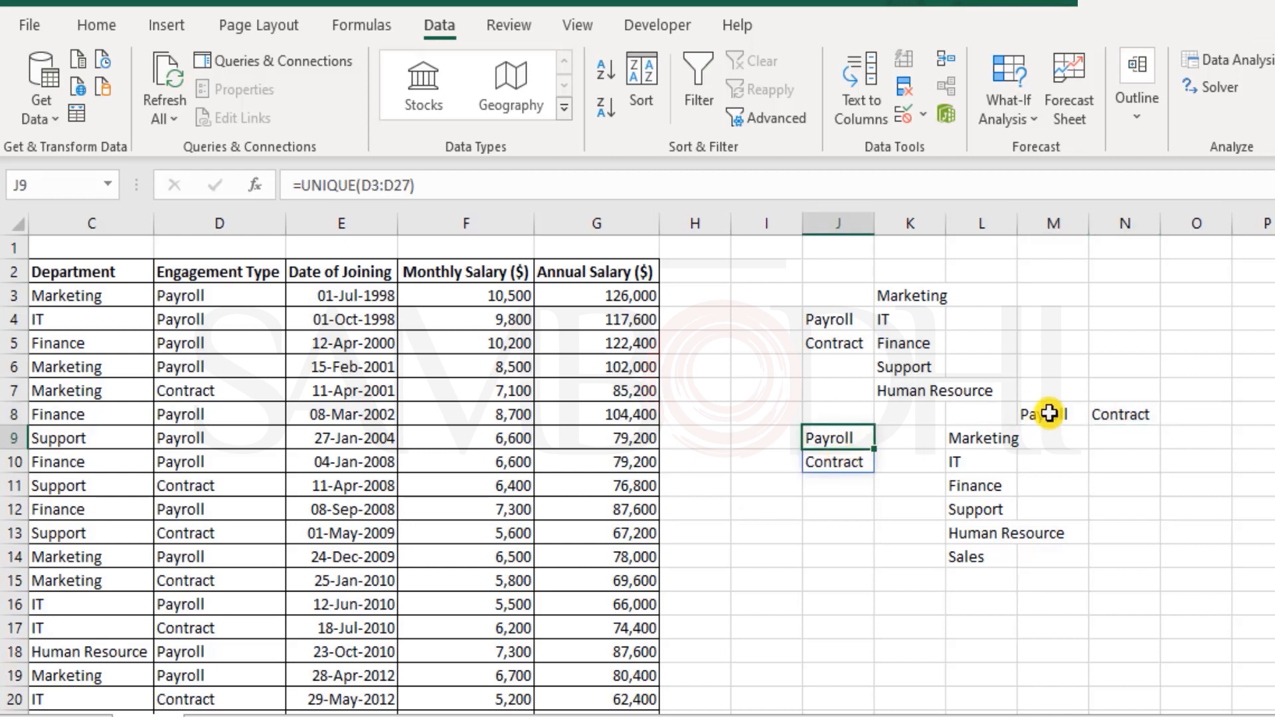
{"action": "left_click_drag", "start_coordinate": [1053, 413], "coordinate": [1152, 413]}
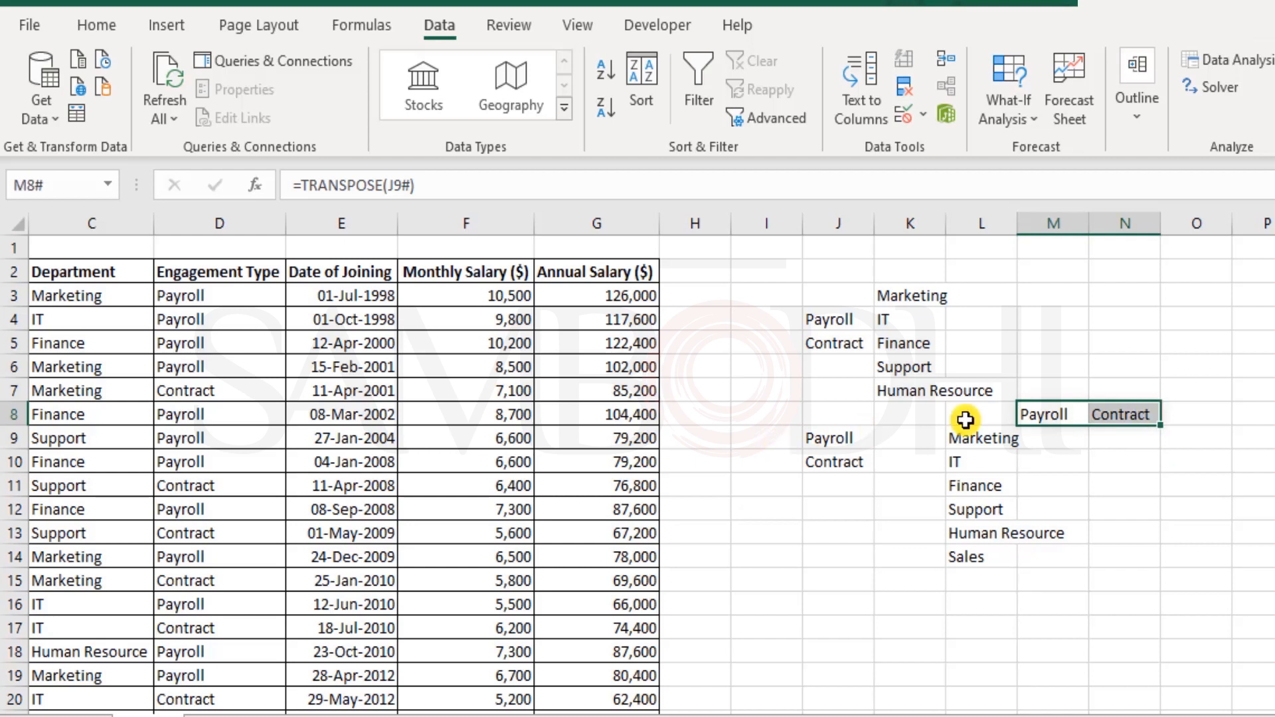
- Enter =TRANSPOSE(UNIQUE(D3:D27)) in M16, spilling Payroll and Contract across M16:N16
{"action": "left_click", "coordinate": [1042, 583]}
{"action": "left_click", "coordinate": [1059, 609]}
{"action": "type", "text": "="}
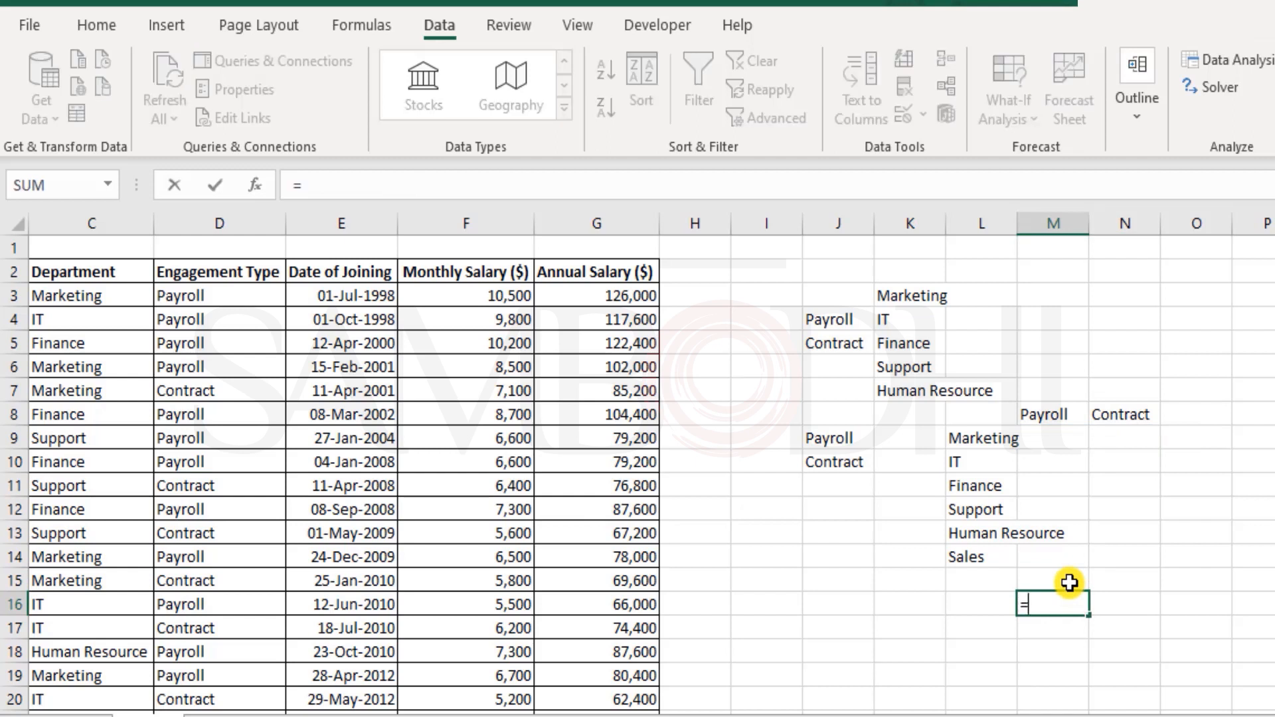
{"action": "type", "text": "t"}
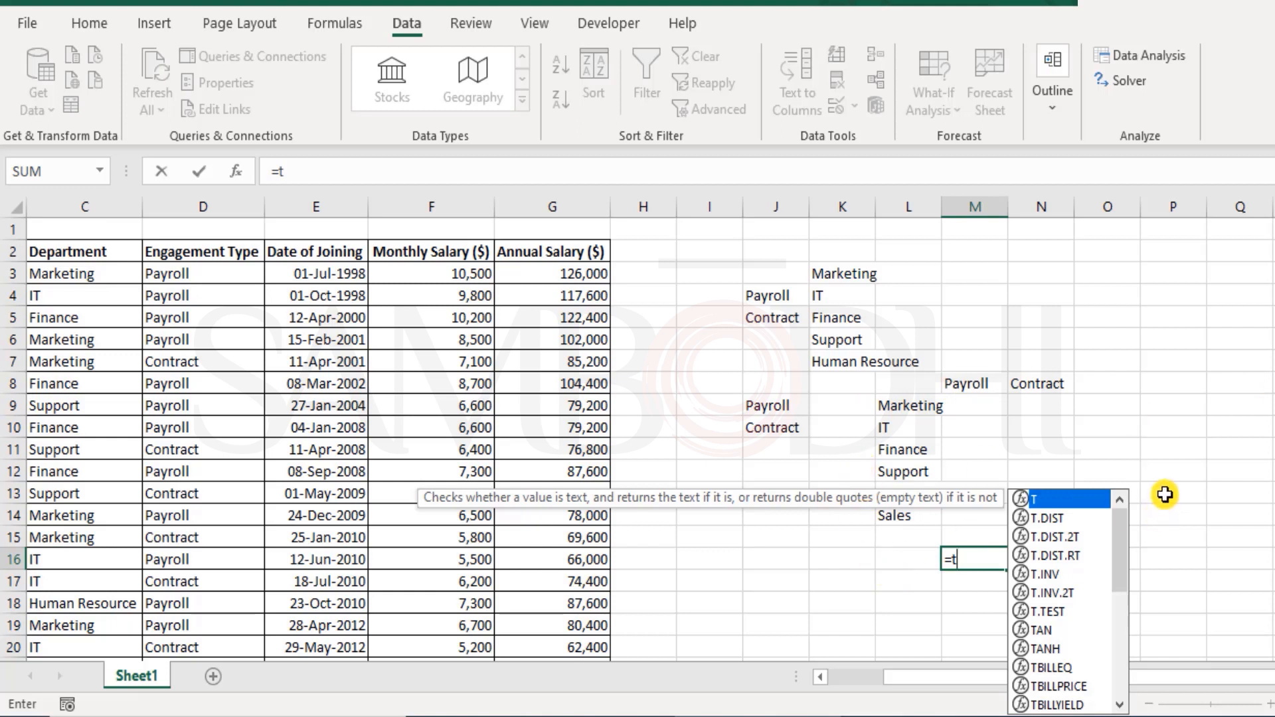
{"action": "type", "text": "rans"}
{"action": "key", "text": "Tab"}
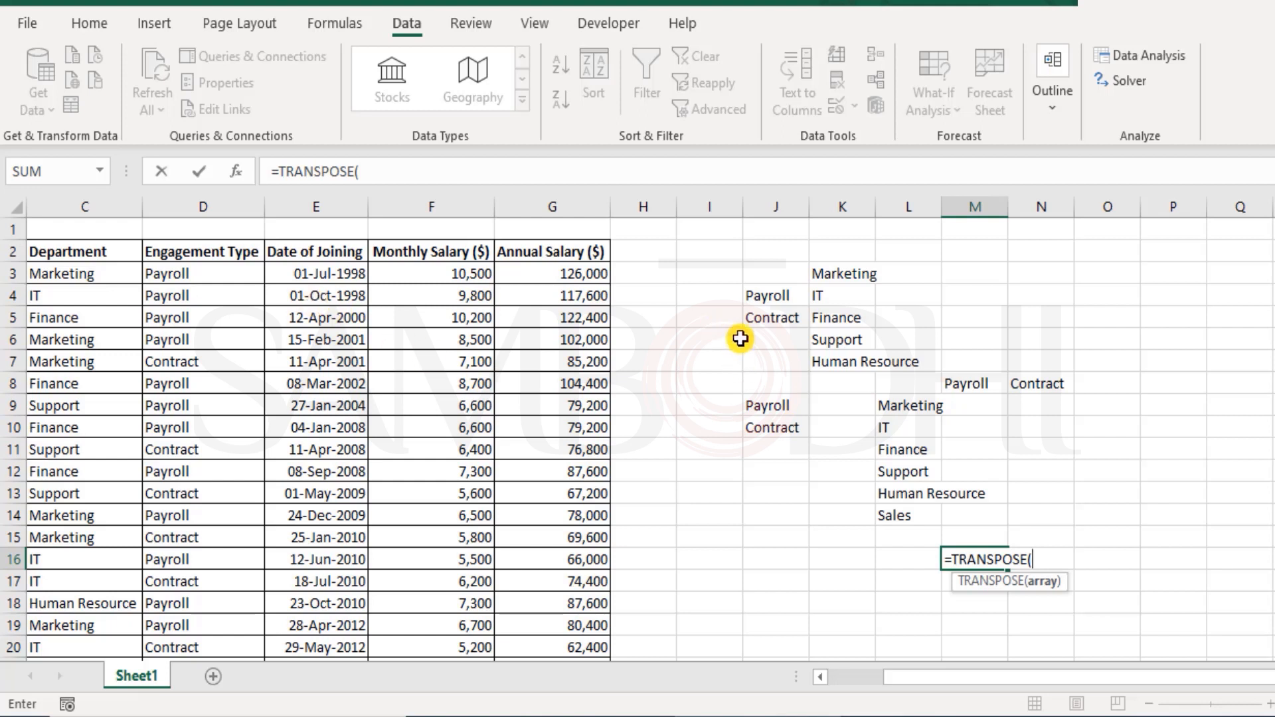
{"action": "type", "text": "unique"}
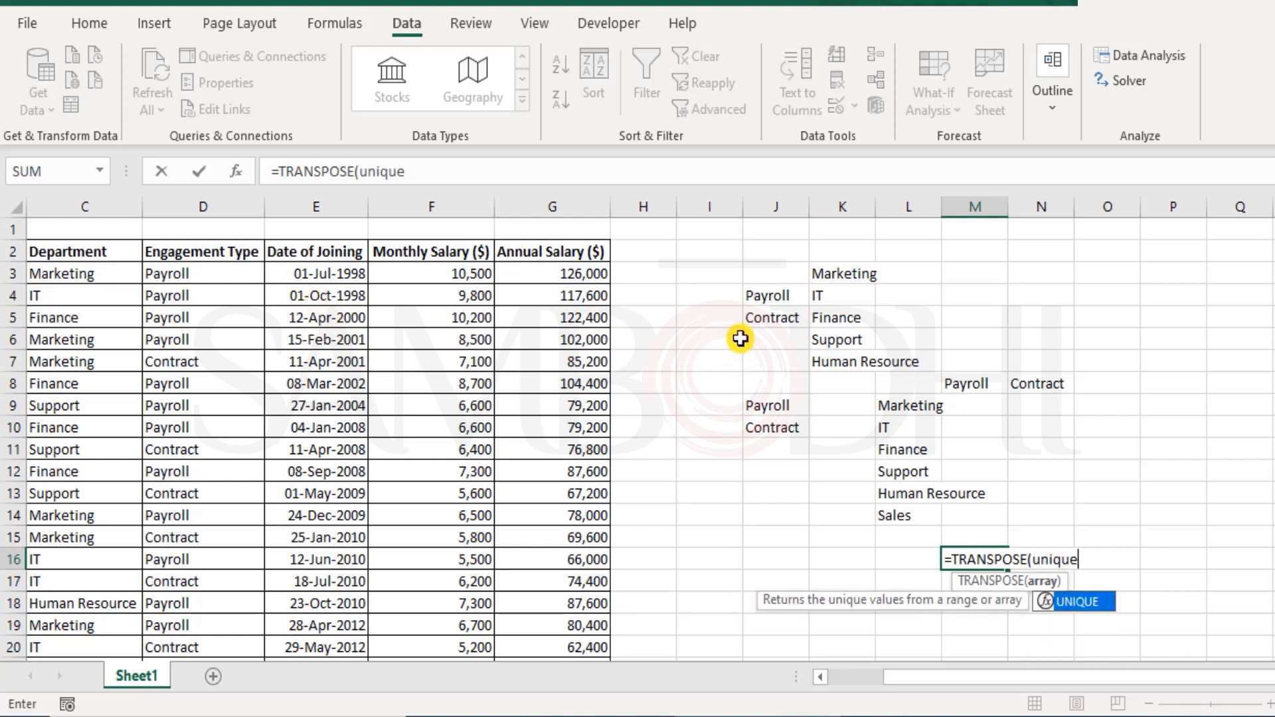
{"action": "key", "text": "Tab"}
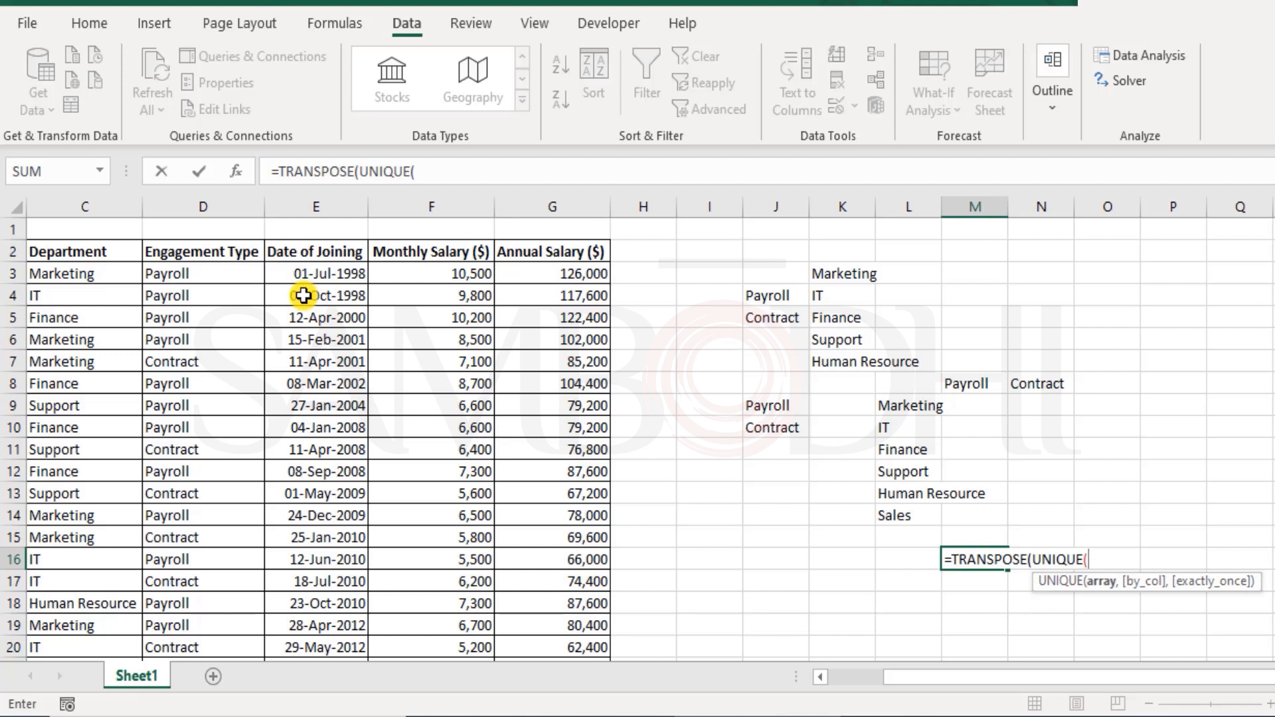
{"action": "left_click_drag", "start_coordinate": [174, 273], "coordinate": [186, 605]}
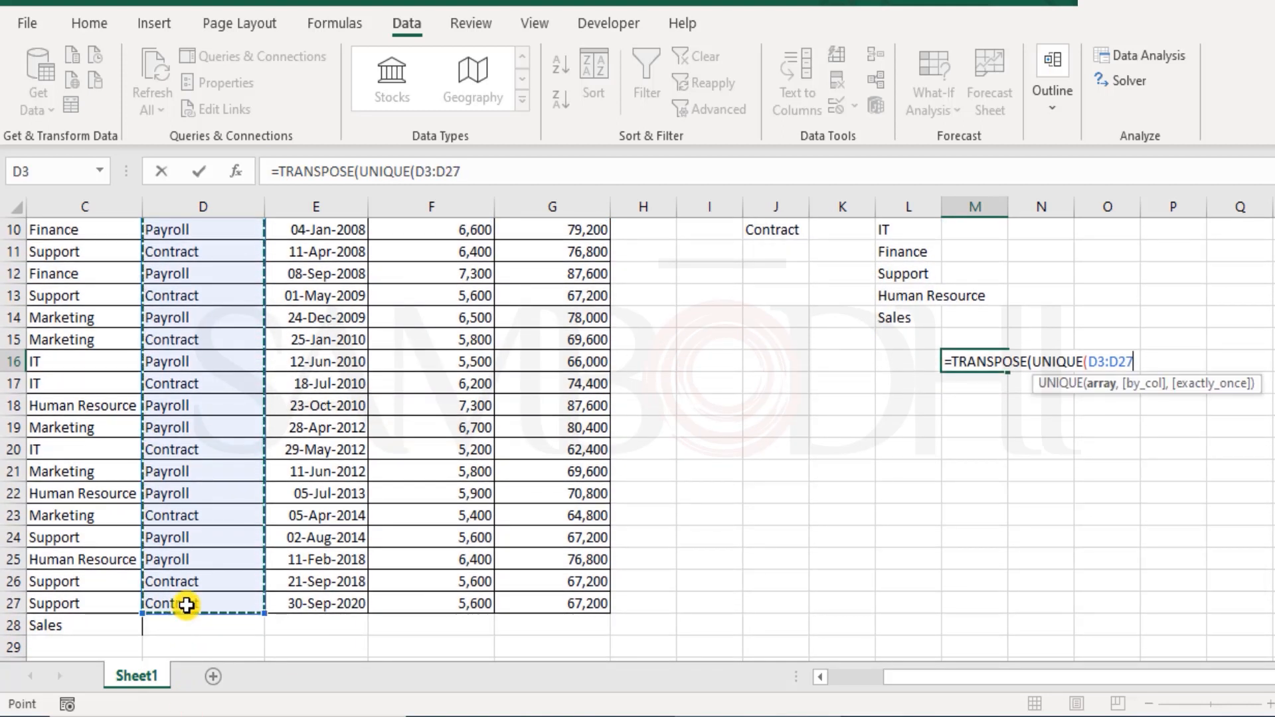
{"action": "type", "text": ")"}
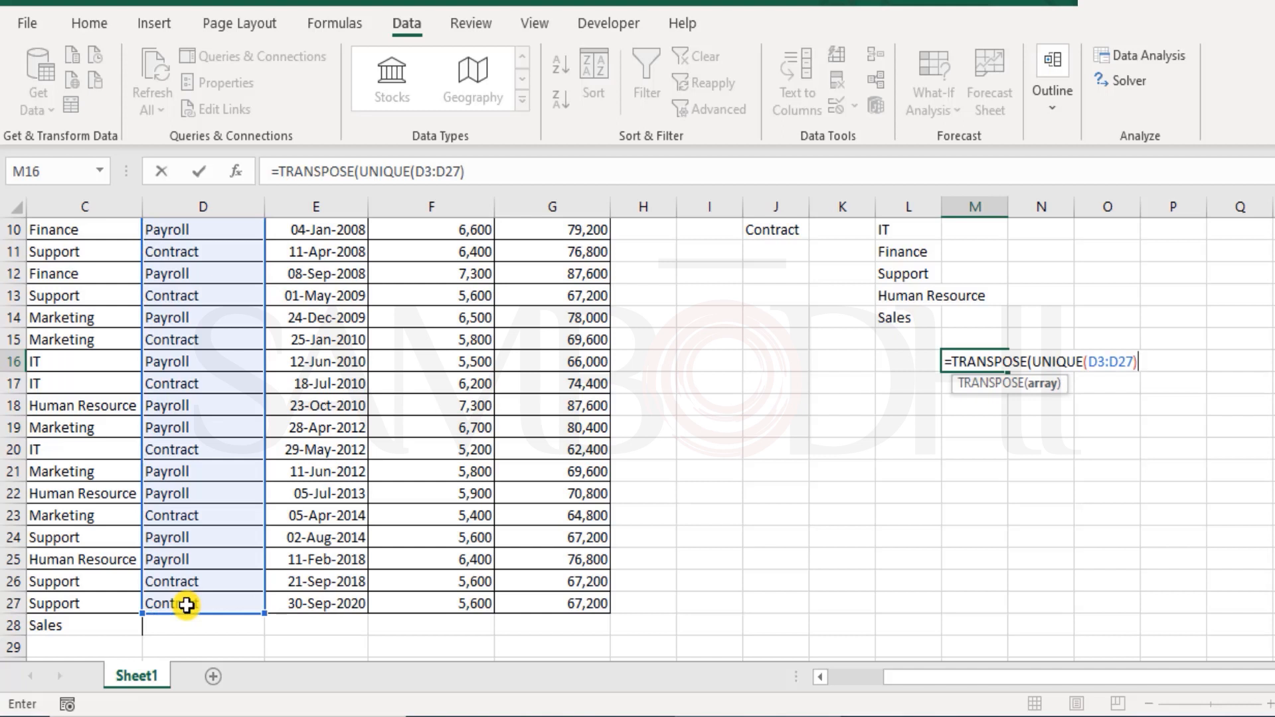
{"action": "type", "text": ")"}
{"action": "key", "text": "Return"}
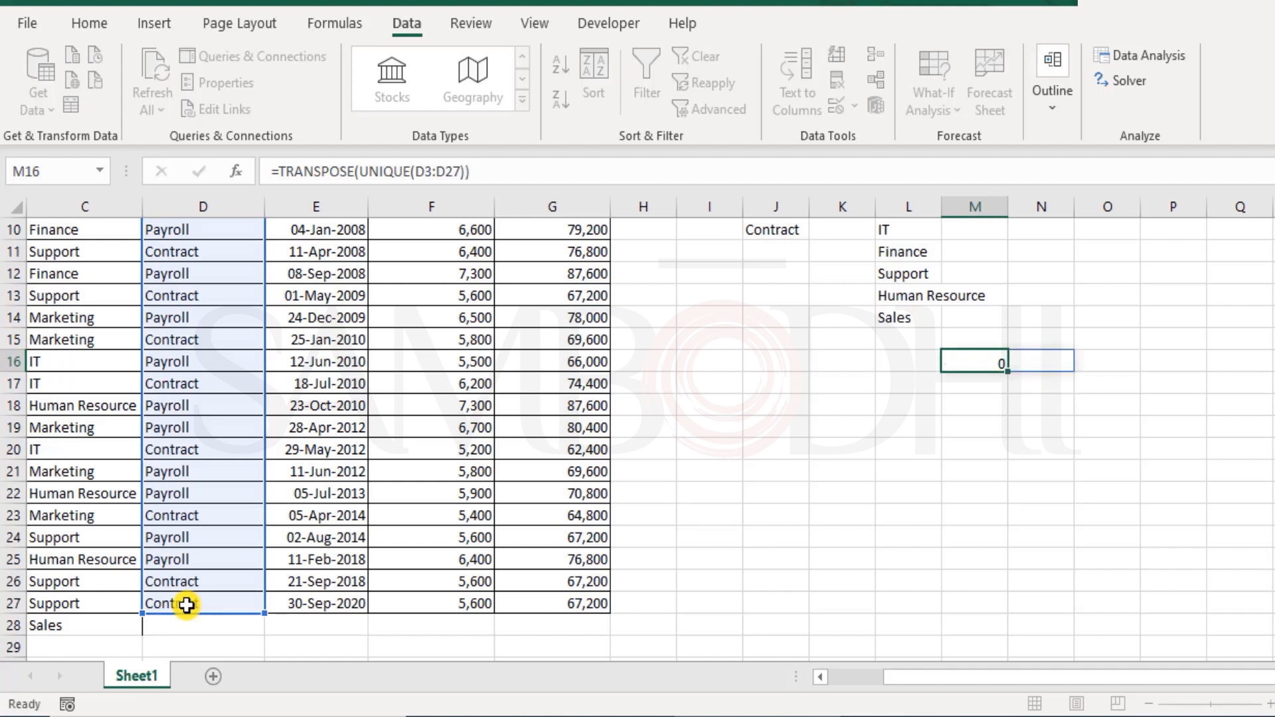
{"action": "key", "text": "Up"}
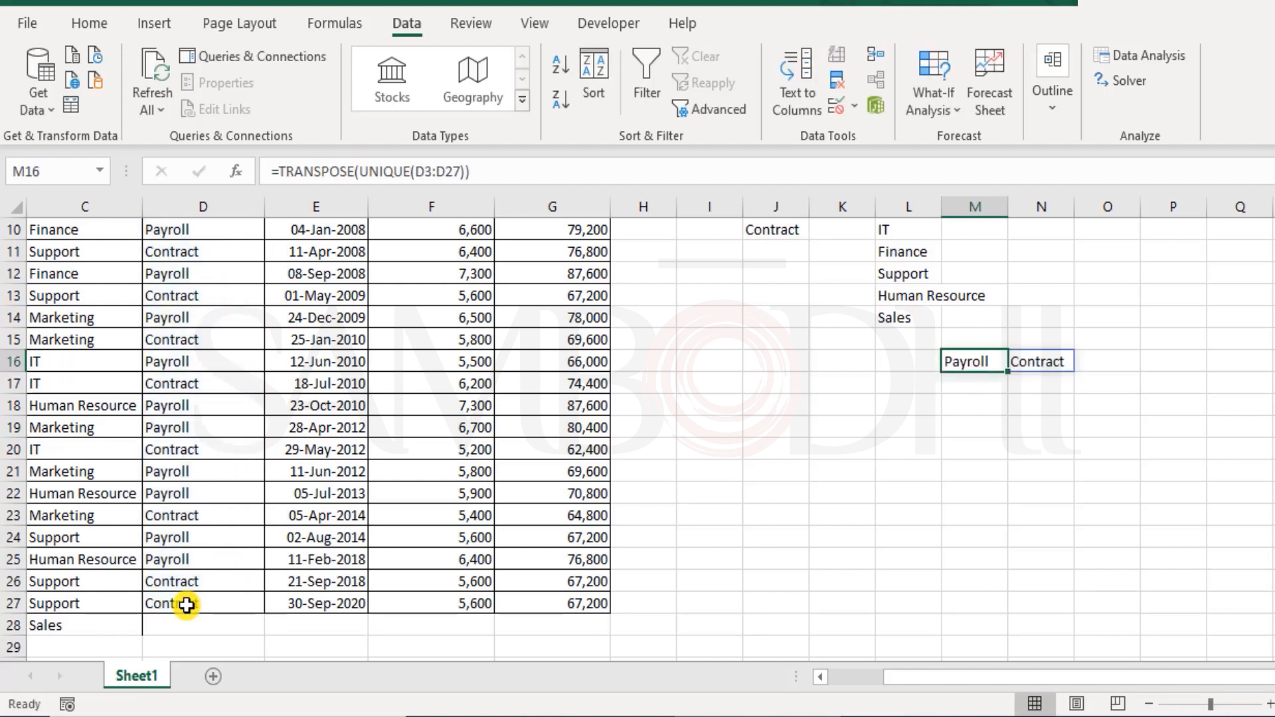
{"action": "scroll", "coordinate": [684, 571], "scroll_direction": "up", "scroll_amount": 2}
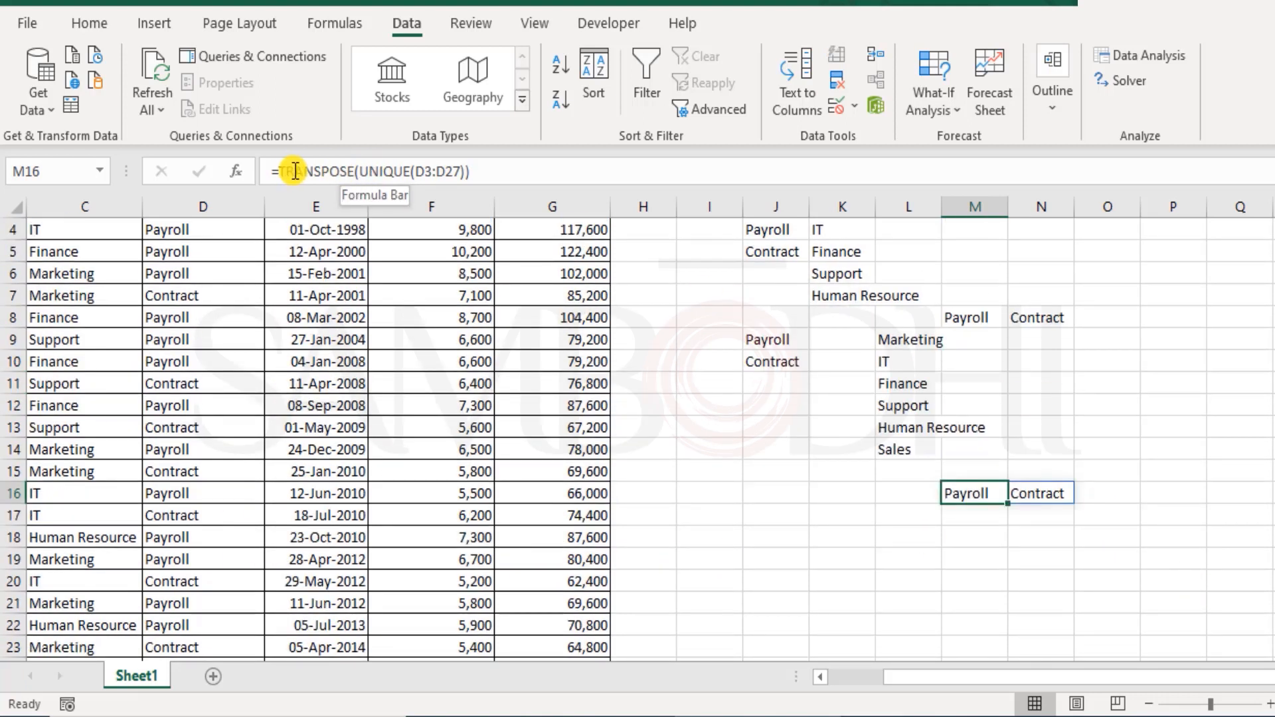
{"action": "double_click", "coordinate": [967, 316]}
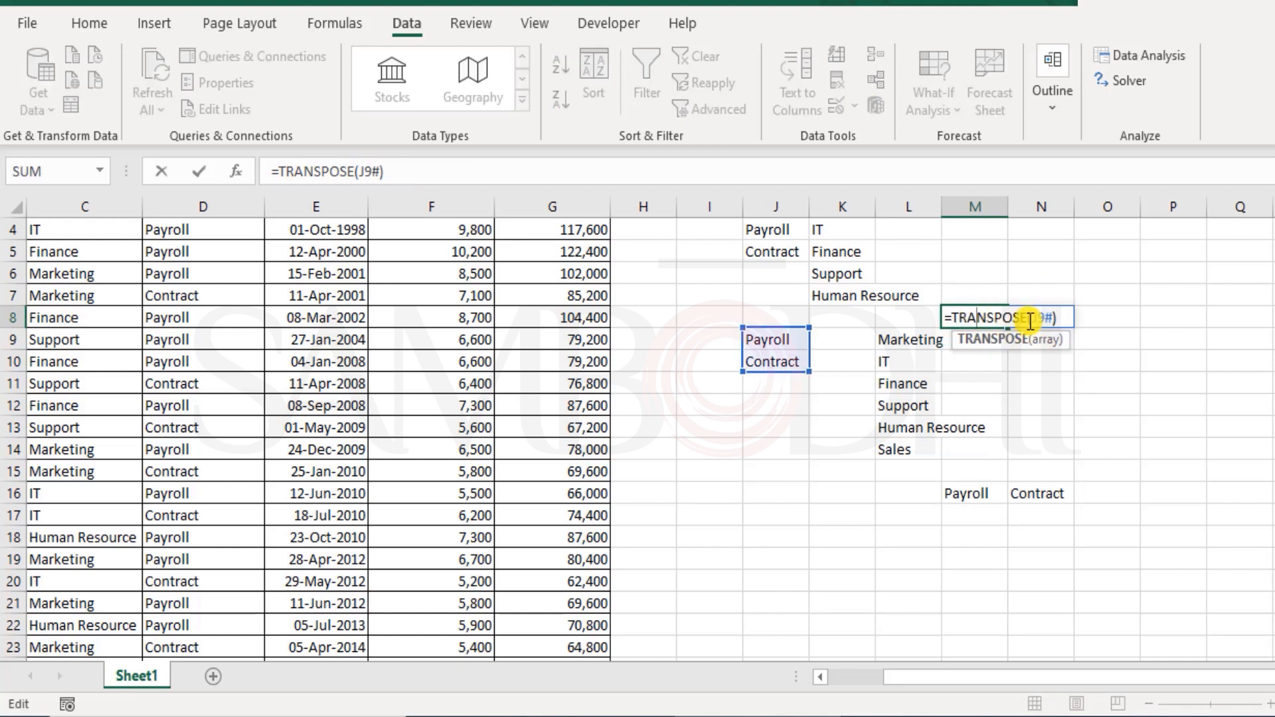
{"action": "left_click_drag", "start_coordinate": [1032, 319], "coordinate": [1055, 316]}
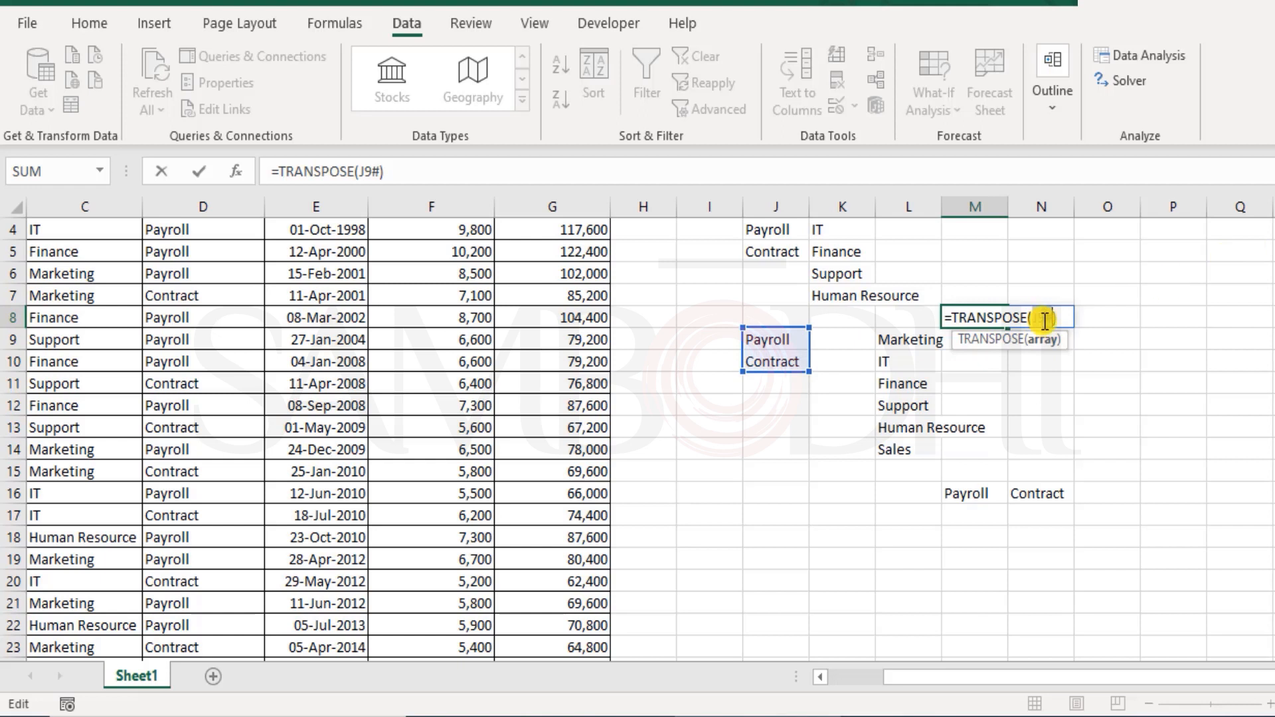
{"action": "key", "text": "ctrl+Return"}
{"action": "left_click", "coordinate": [780, 340]}
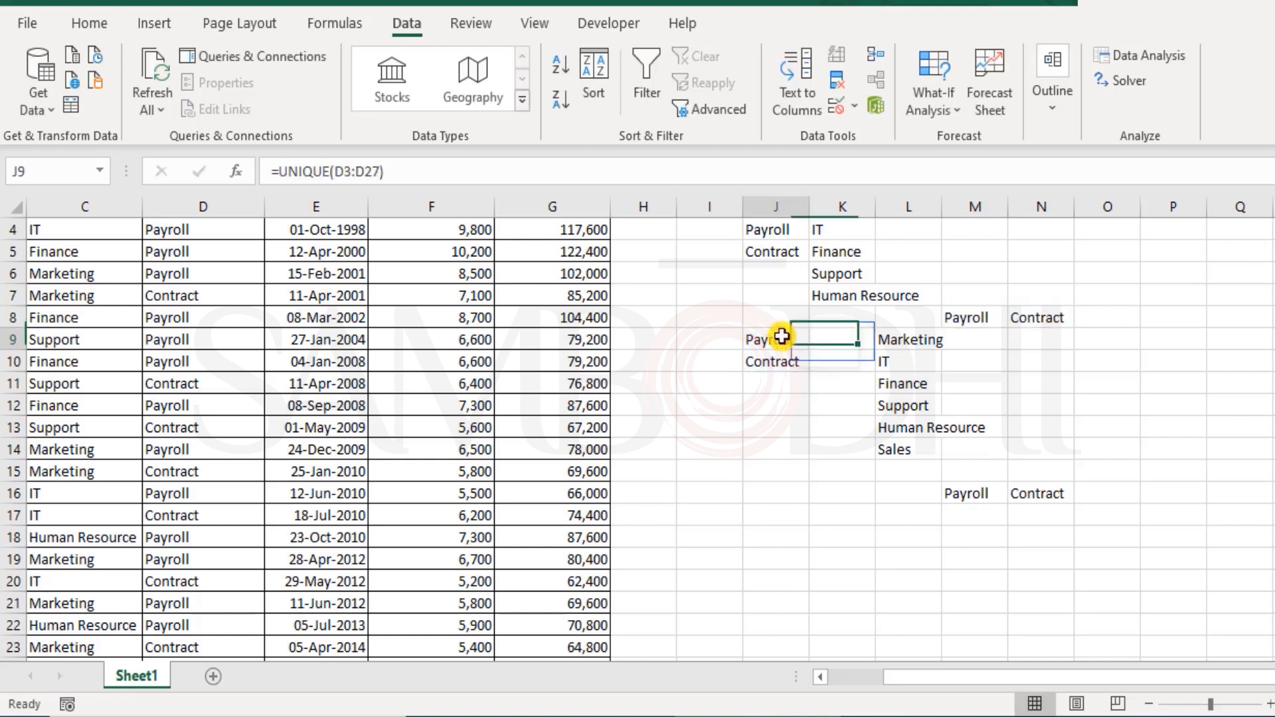
{"action": "double_click", "coordinate": [777, 340]}
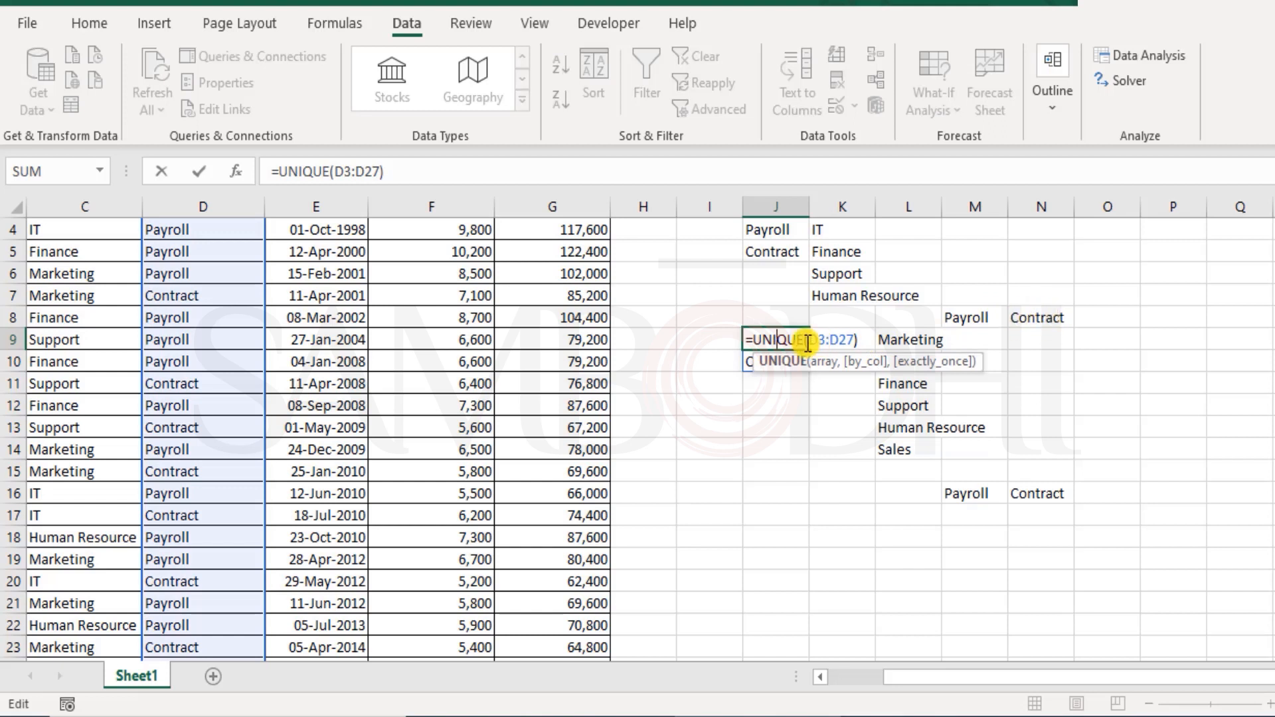
{"action": "key", "text": "ctrl+Return"}
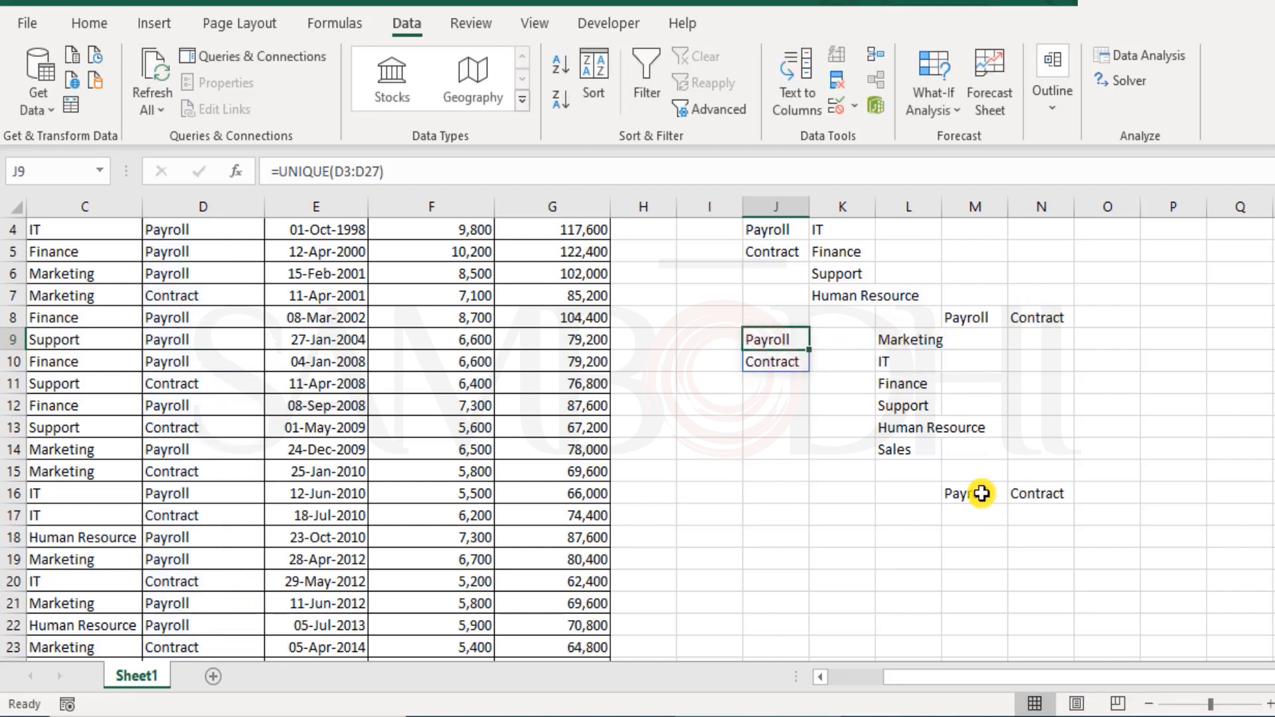
{"action": "double_click", "coordinate": [978, 493]}
{"action": "key", "text": "ctrl+Return"}
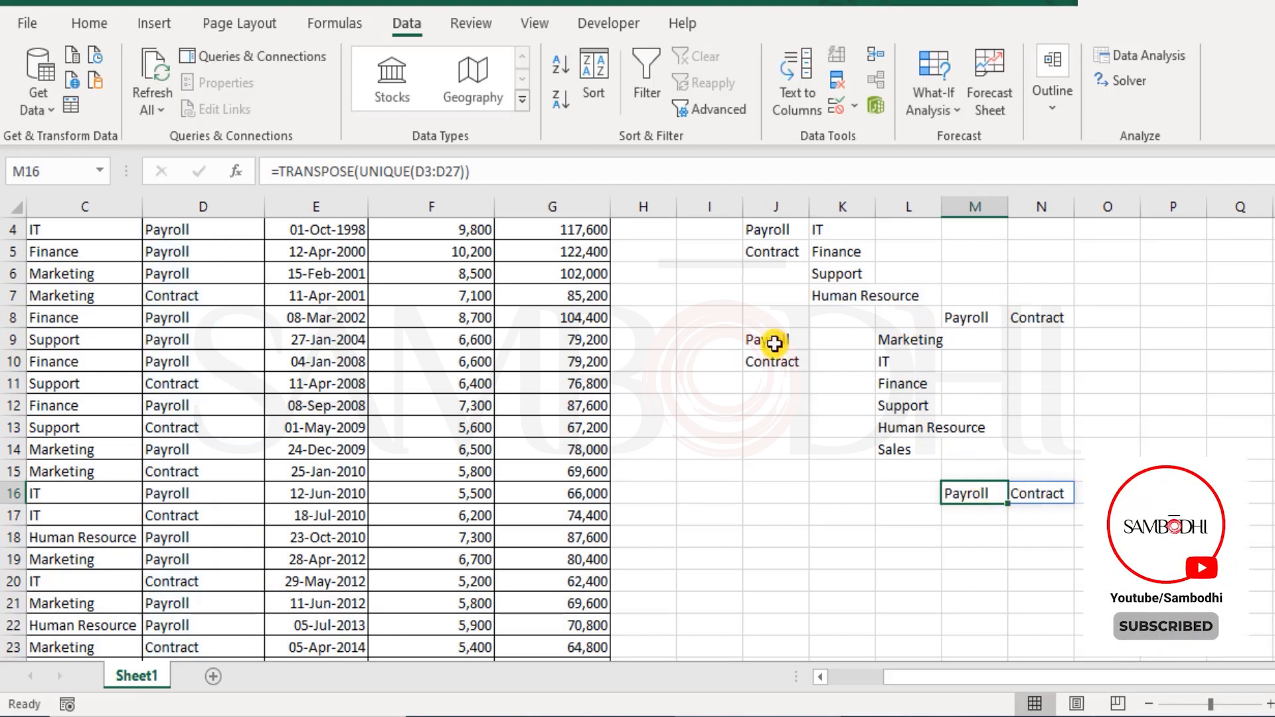
{"action": "left_click_drag", "start_coordinate": [771, 345], "coordinate": [772, 362]}
{"action": "left_click_drag", "start_coordinate": [986, 314], "coordinate": [1033, 318]}
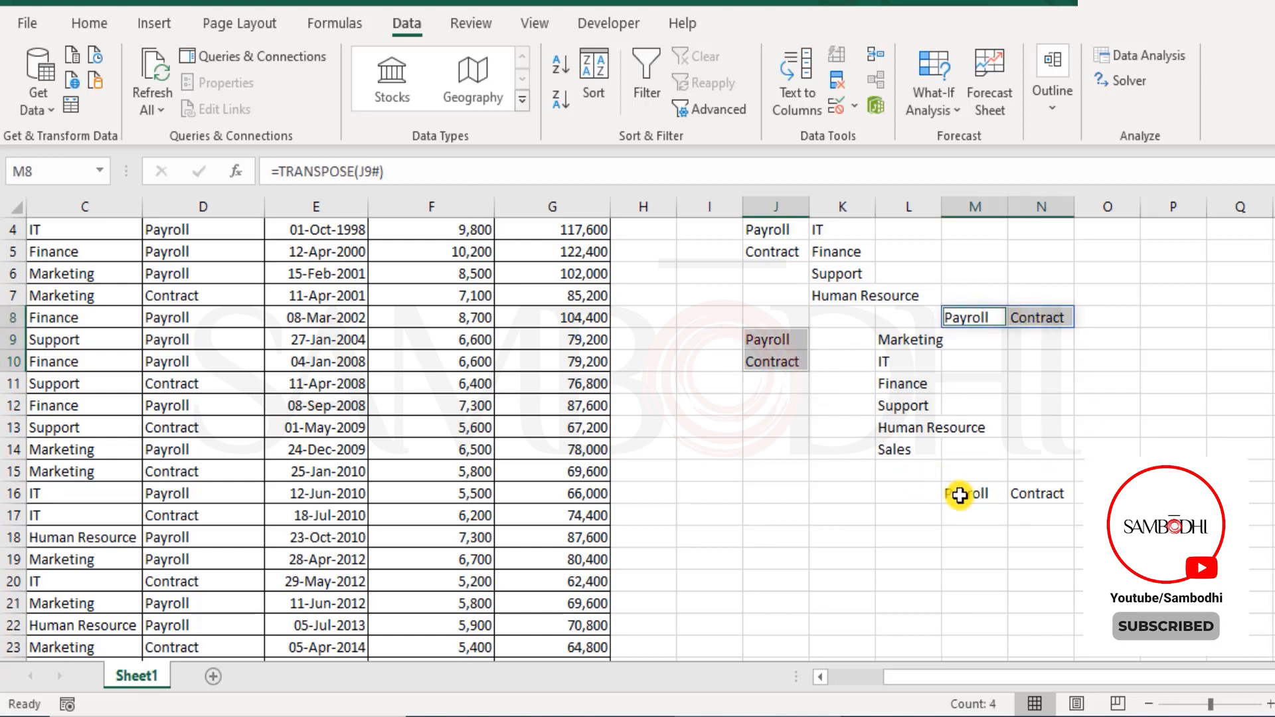
- Move the department list from L9:L14 down to L17:L22
{"action": "left_click", "coordinate": [907, 339]}
{"action": "left_click_drag", "start_coordinate": [907, 339], "coordinate": [910, 449]}
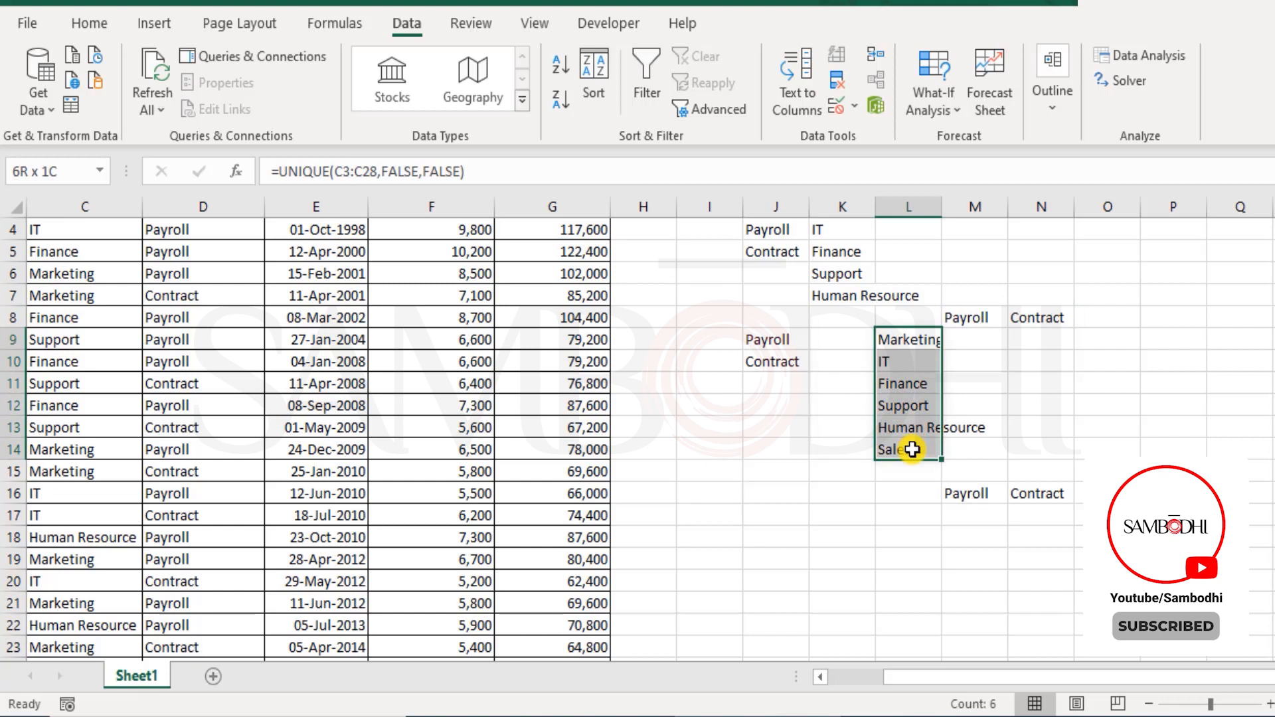
{"action": "left_click_drag", "start_coordinate": [916, 326], "coordinate": [1076, 632]}
- Apply All Borders to every cell of the L16:N22 grid
{"action": "left_click", "coordinate": [76, 28]}
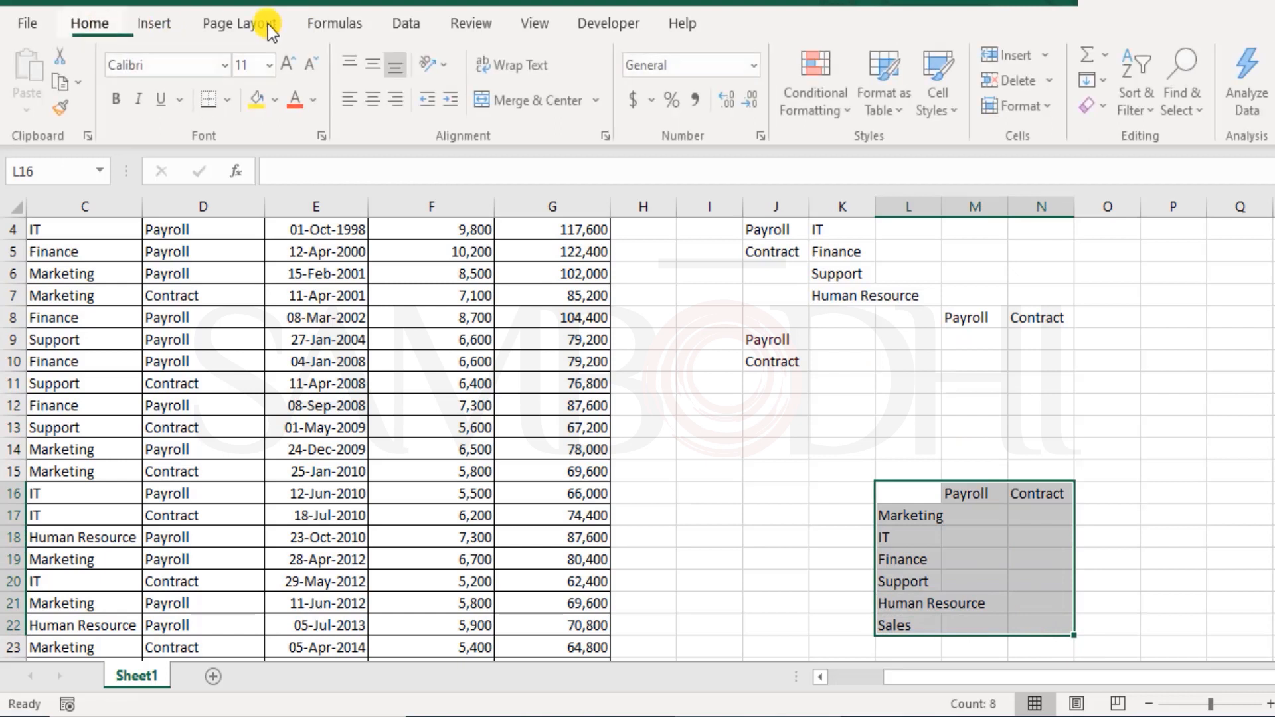
{"action": "left_click", "coordinate": [231, 100]}
{"action": "left_click", "coordinate": [284, 320]}
{"action": "left_click", "coordinate": [691, 471]}
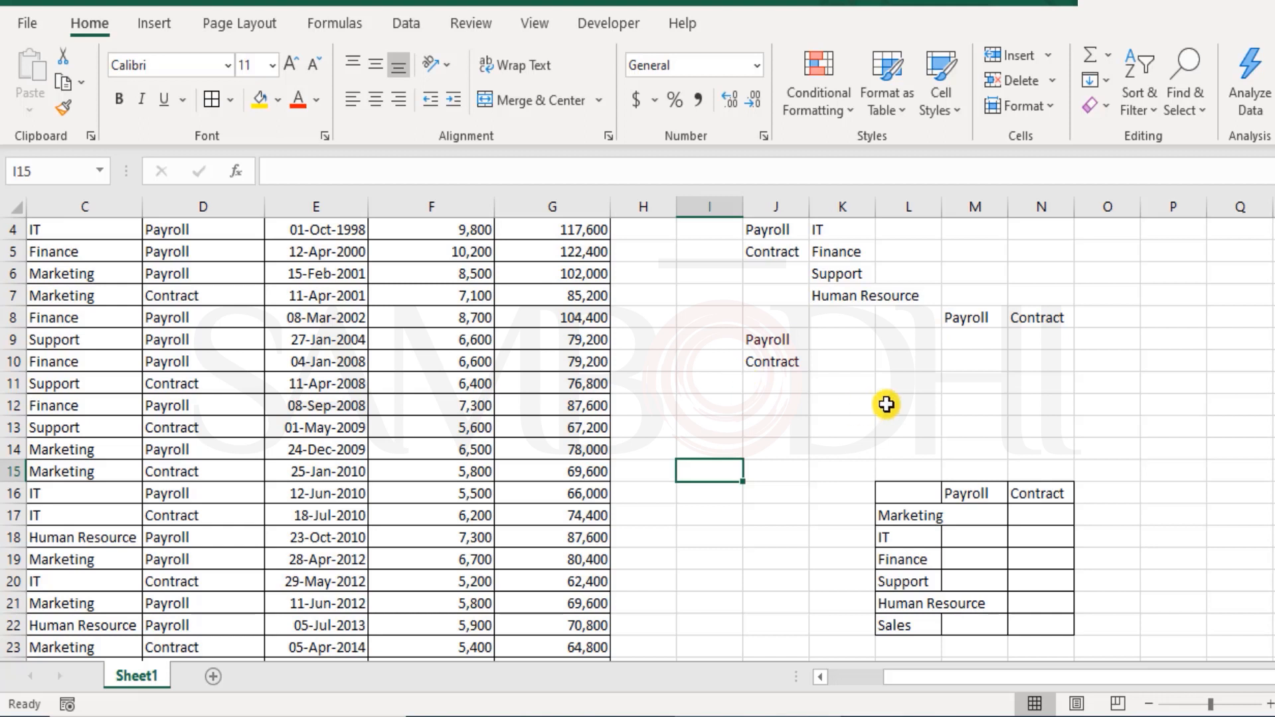
- Widen column L to fit 'Human Resource' and check the grid's headers and department names
{"action": "left_click", "coordinate": [907, 375]}
{"action": "left_click_drag", "start_coordinate": [941, 206], "coordinate": [991, 205]}
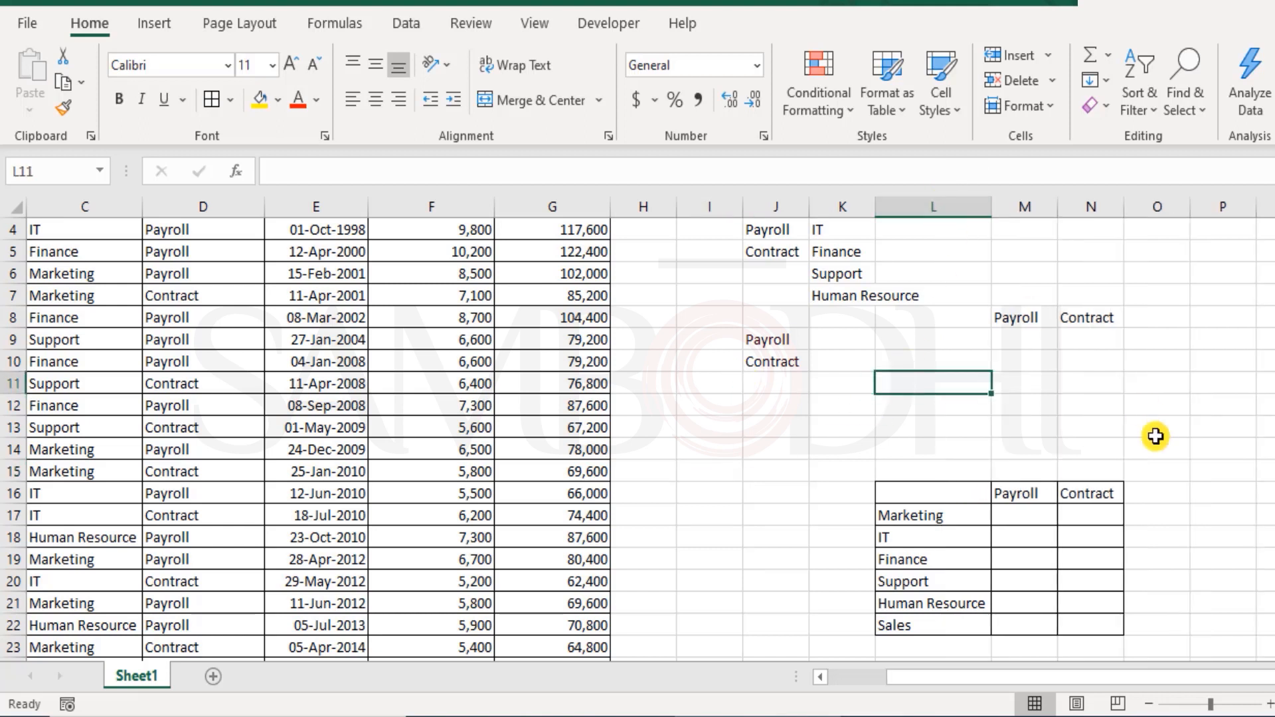
{"action": "left_click_drag", "start_coordinate": [1029, 492], "coordinate": [1115, 483]}
{"action": "left_click_drag", "start_coordinate": [976, 515], "coordinate": [990, 624]}
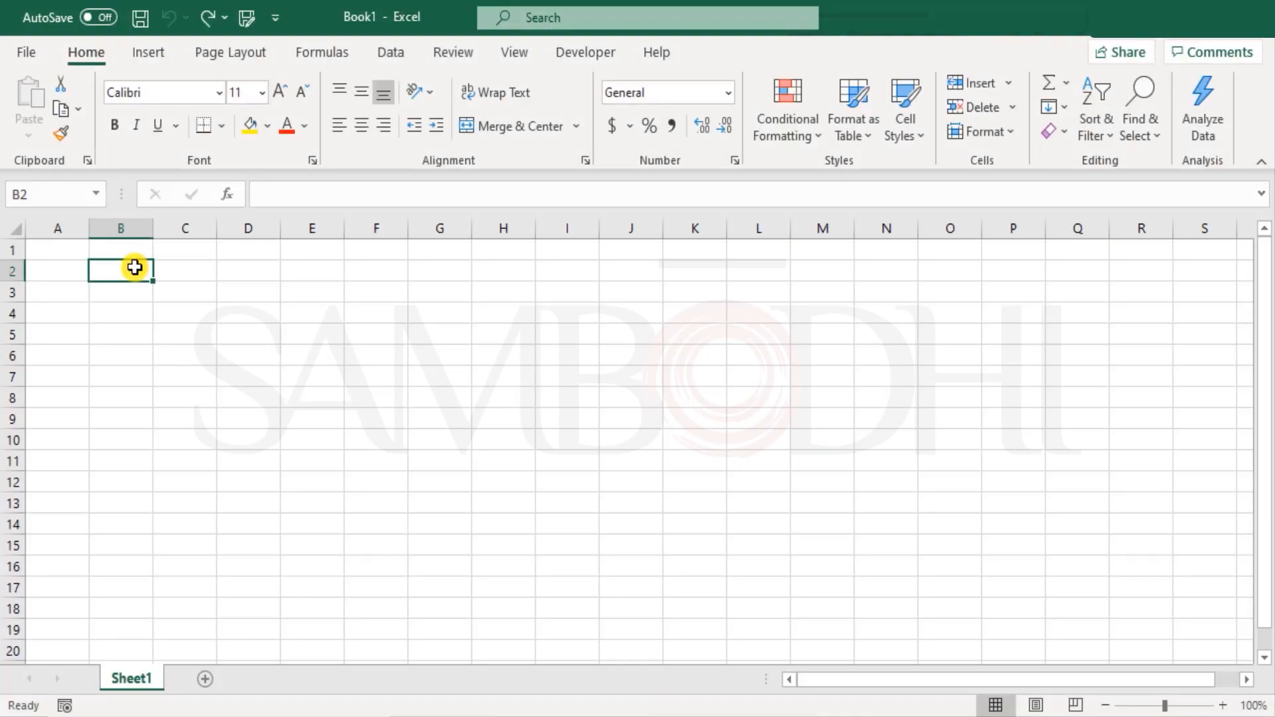
- Type the label TEXT() in B2 and the sample number 123456.789 in B4
{"action": "type", "text": "TEXT()"}
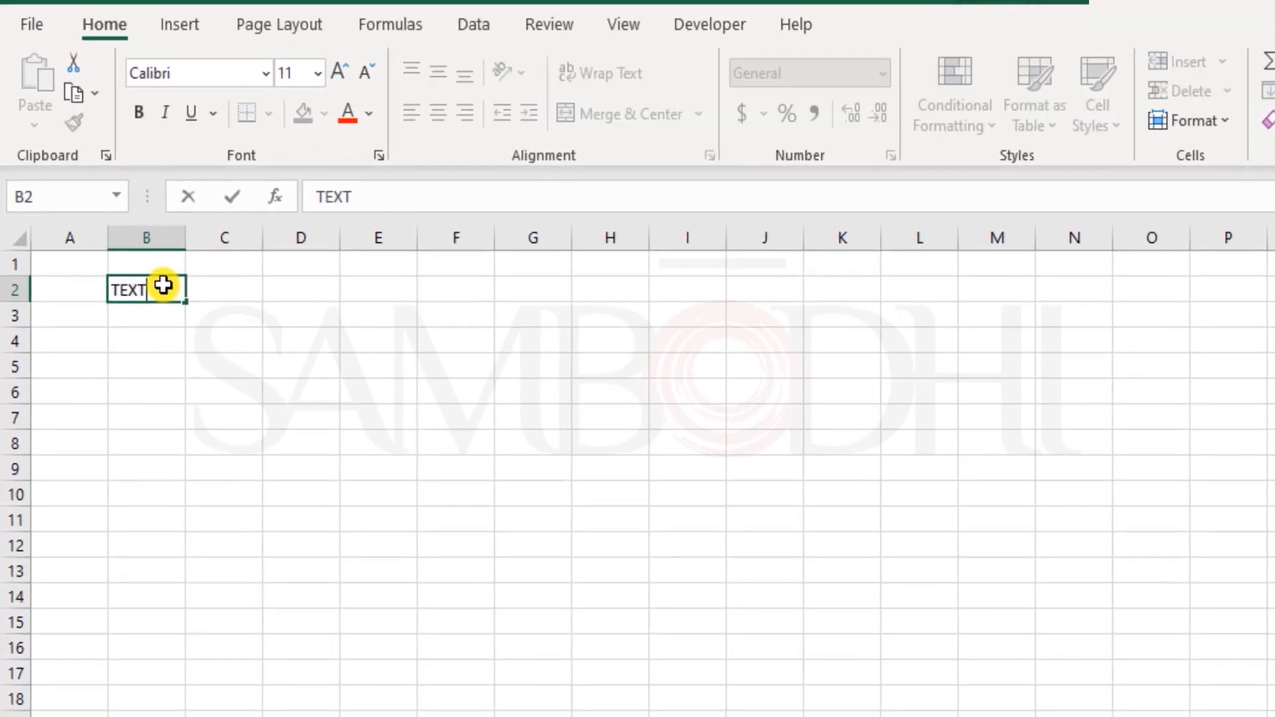
{"action": "key", "text": "Return"}
{"action": "left_click", "coordinate": [163, 285]}
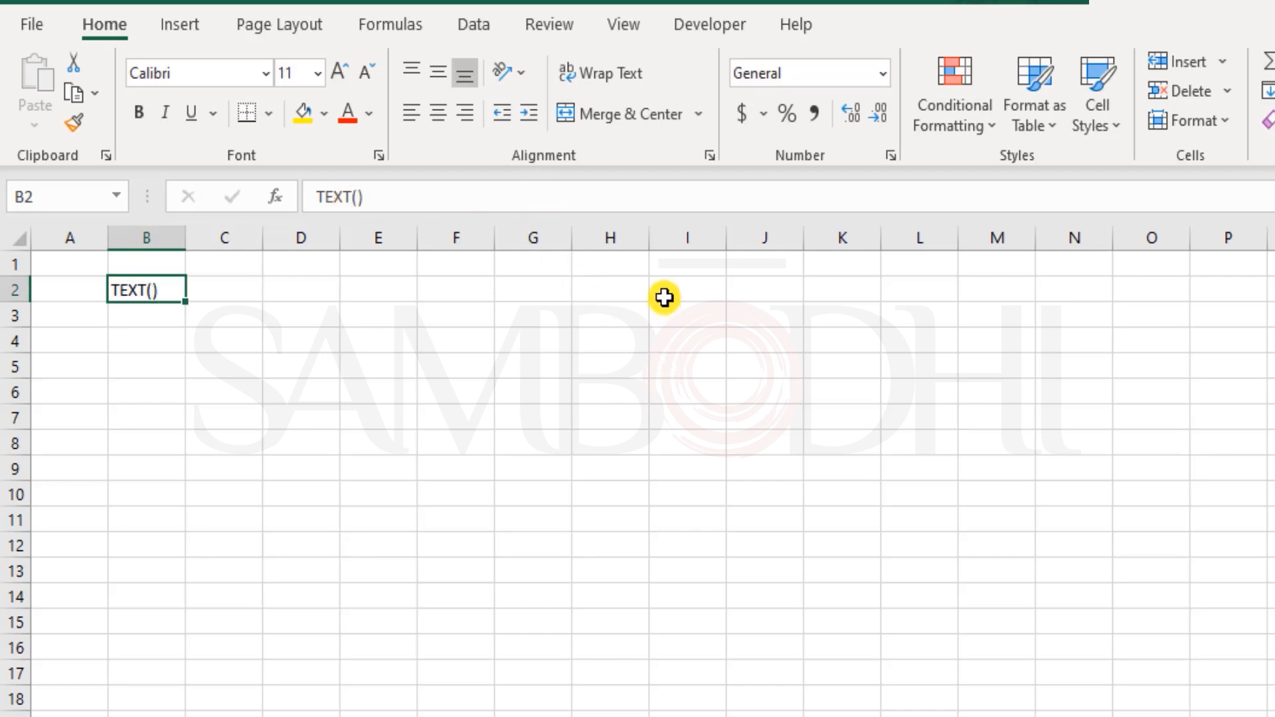
{"action": "key", "text": "Down"}
{"action": "key", "text": "Down"}
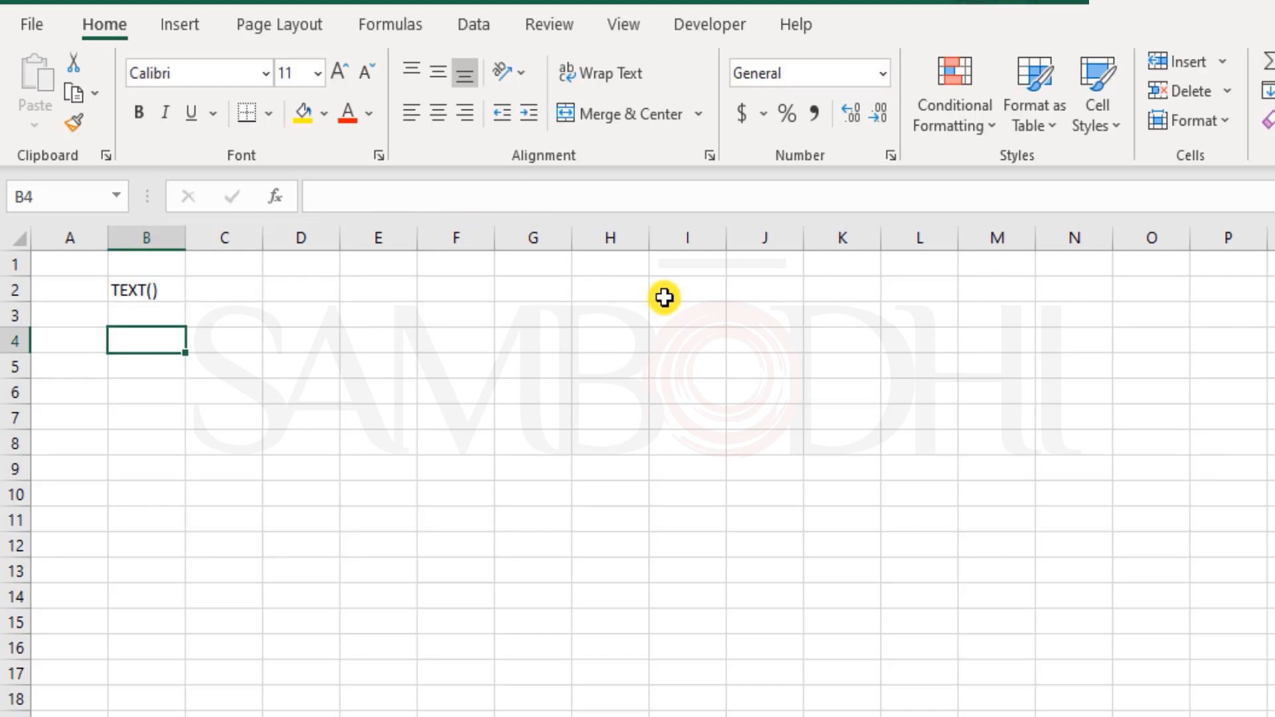
{"action": "type", "text": "1234"}
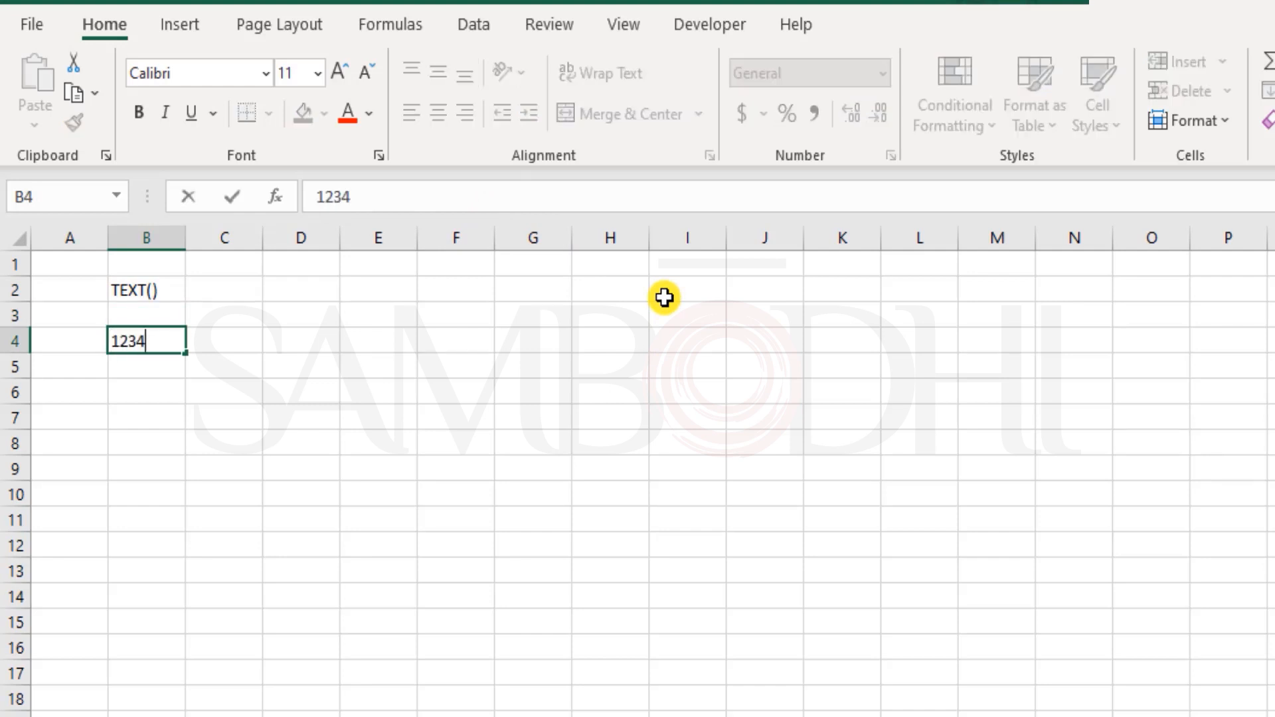
{"action": "type", "text": "56.789"}
{"action": "key", "text": "Return"}
{"action": "key", "text": "Up"}
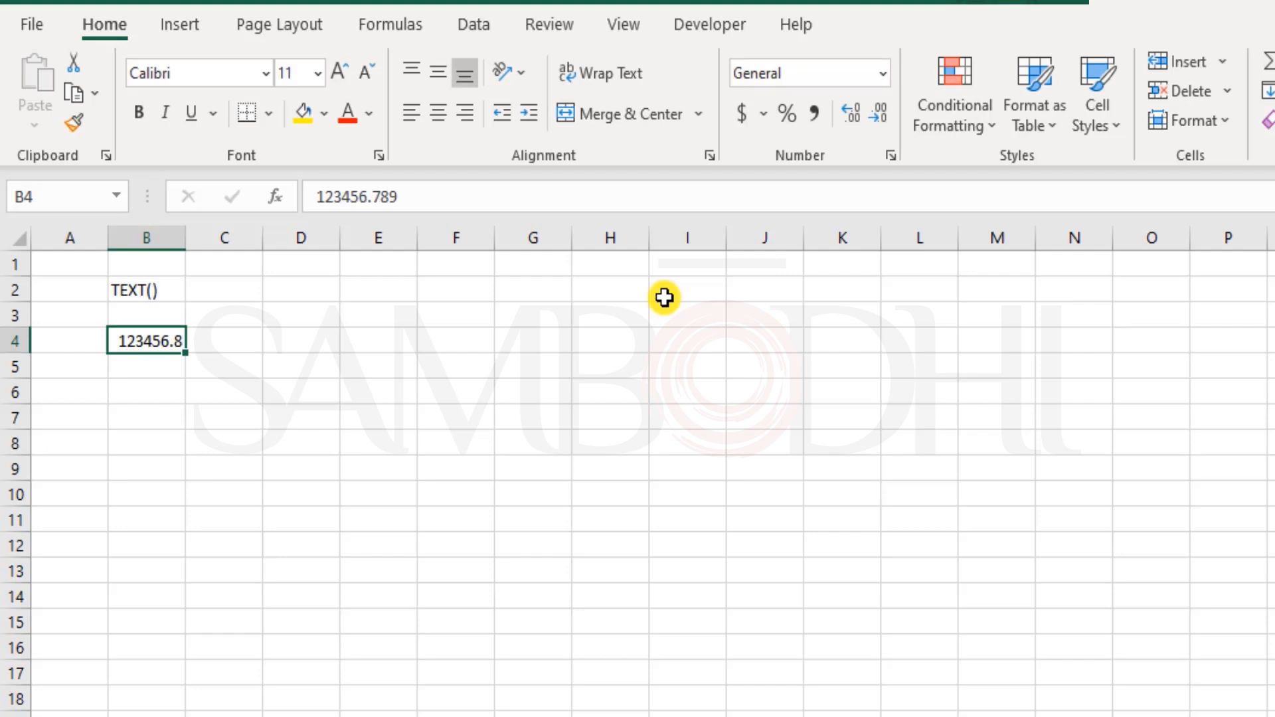
{"action": "key", "text": "Right"}
{"action": "key", "text": "Right"}
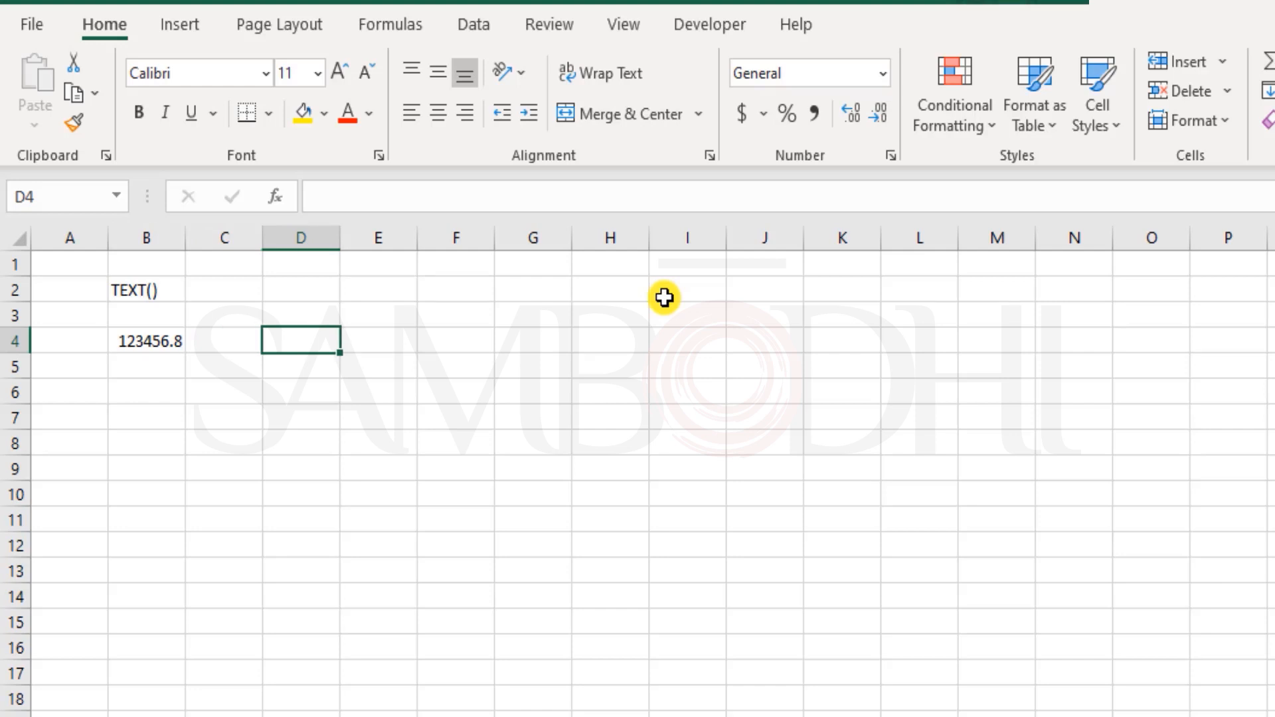
- Enter =TEXT(B4,"$#,##0.000") in D4 to show $123,456.789, then autofit column D
{"action": "type", "text": "=tex"}
{"action": "key", "text": "Tab"}
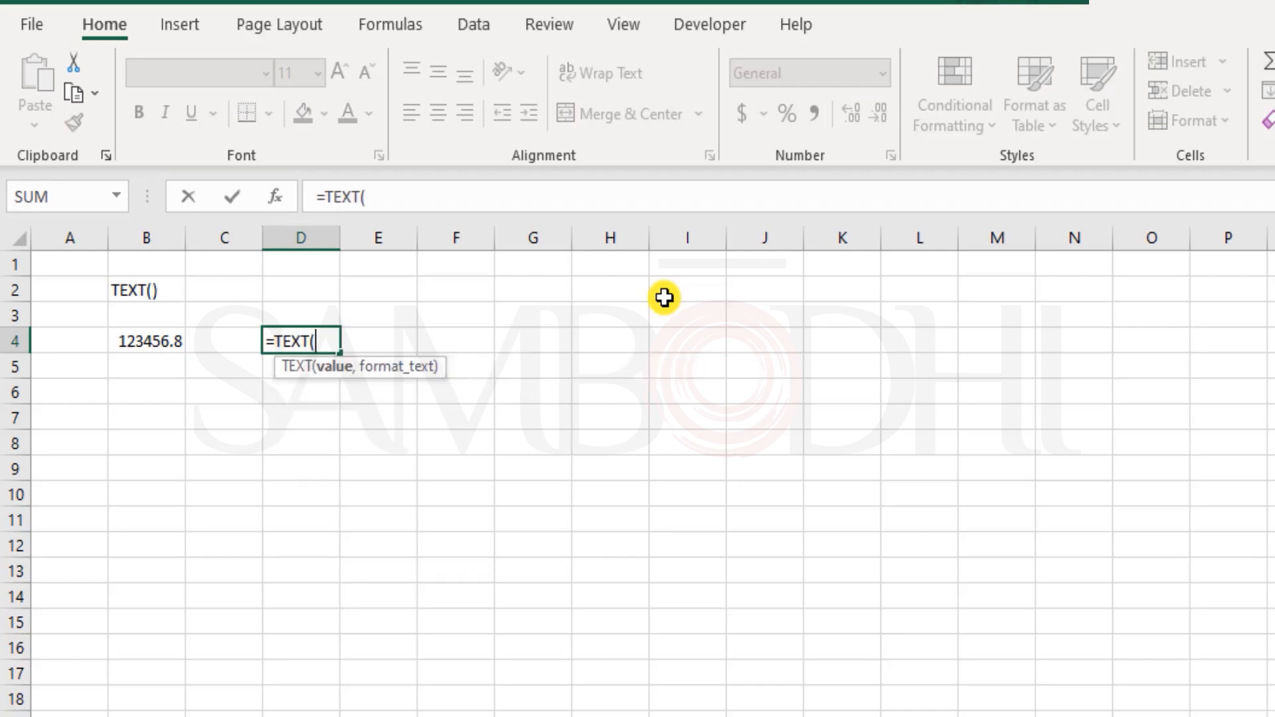
{"action": "key", "text": "Left"}
{"action": "key", "text": "Left"}
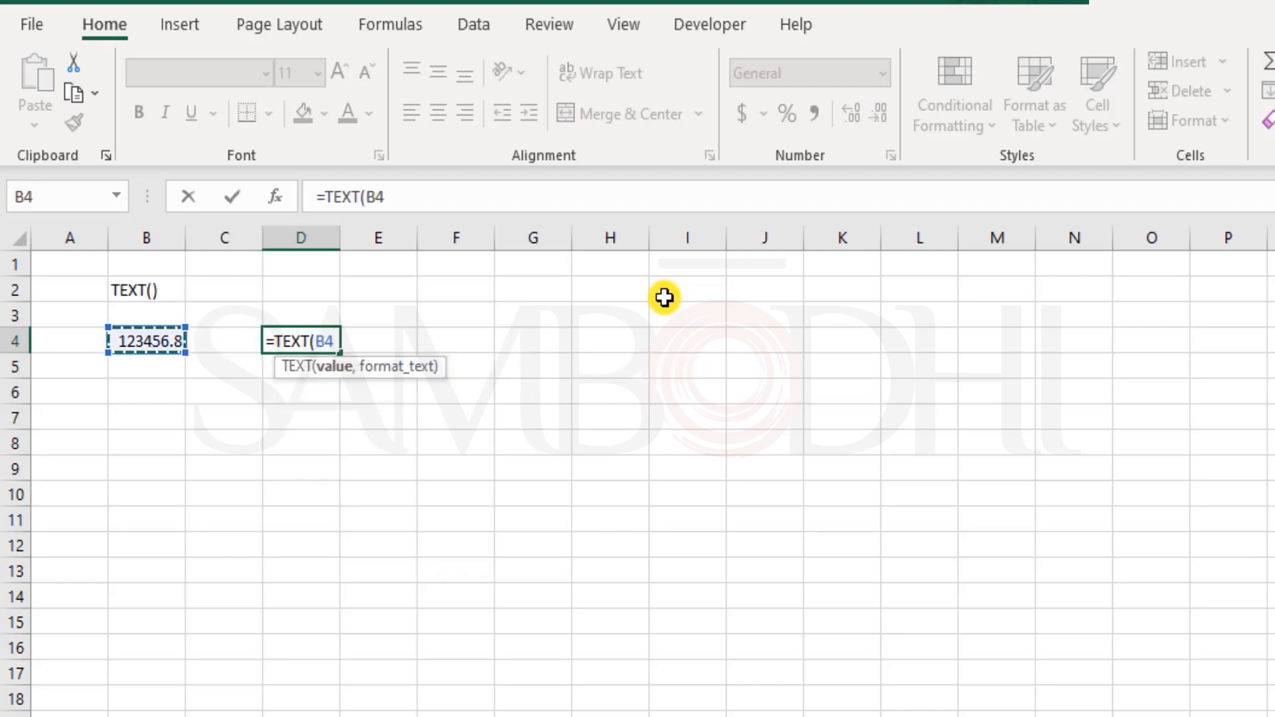
{"action": "type", "text": ","}
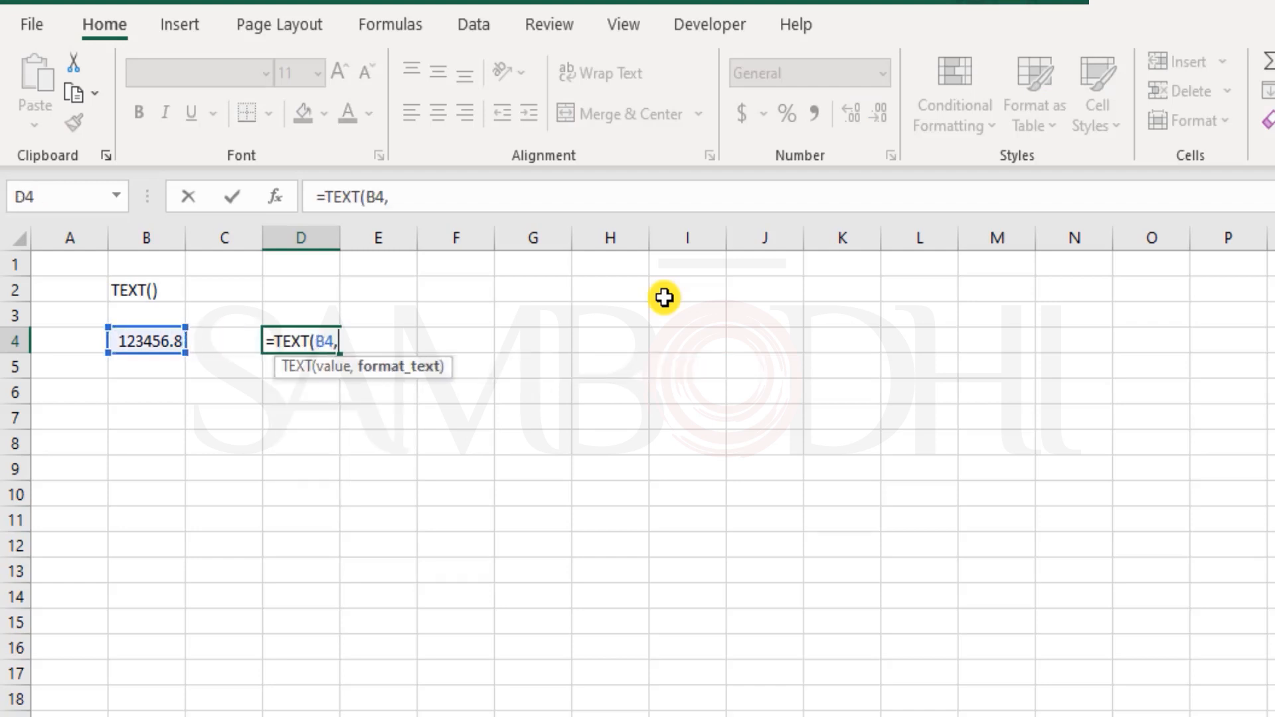
{"action": "type", "text": "\""}
{"action": "type", "text": "$#,##"}
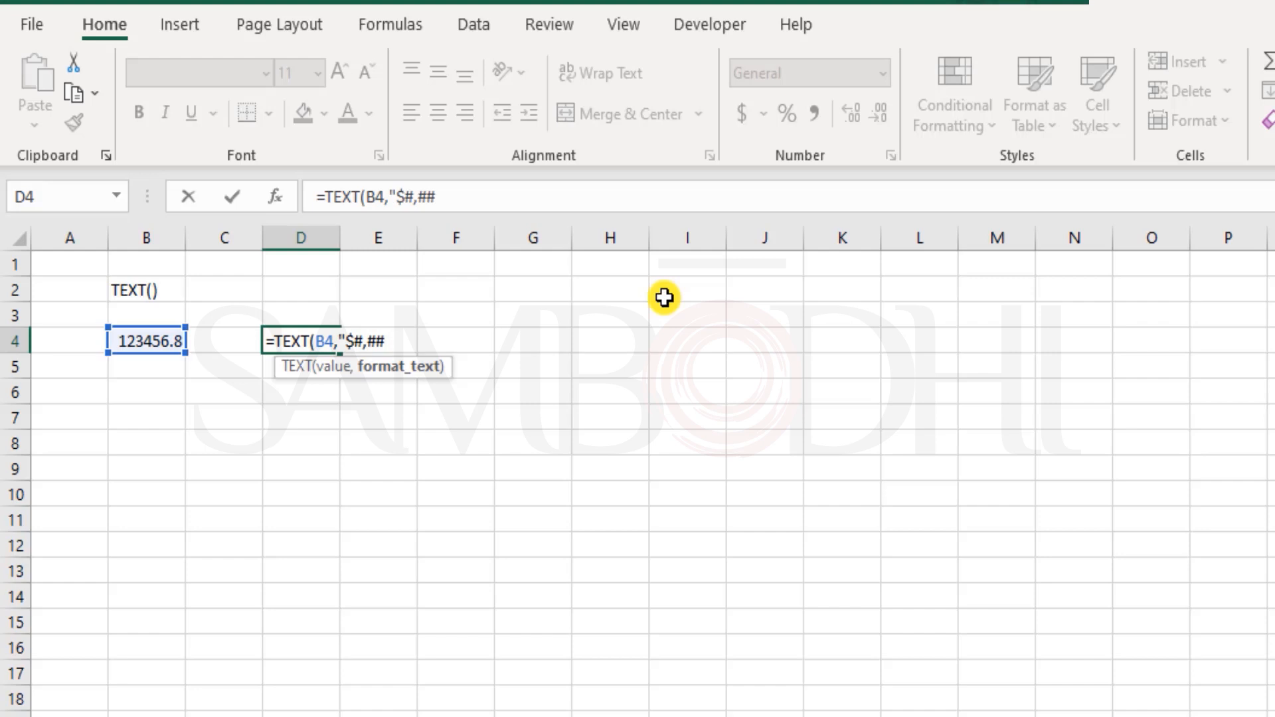
{"action": "type", "text": "0.000"}
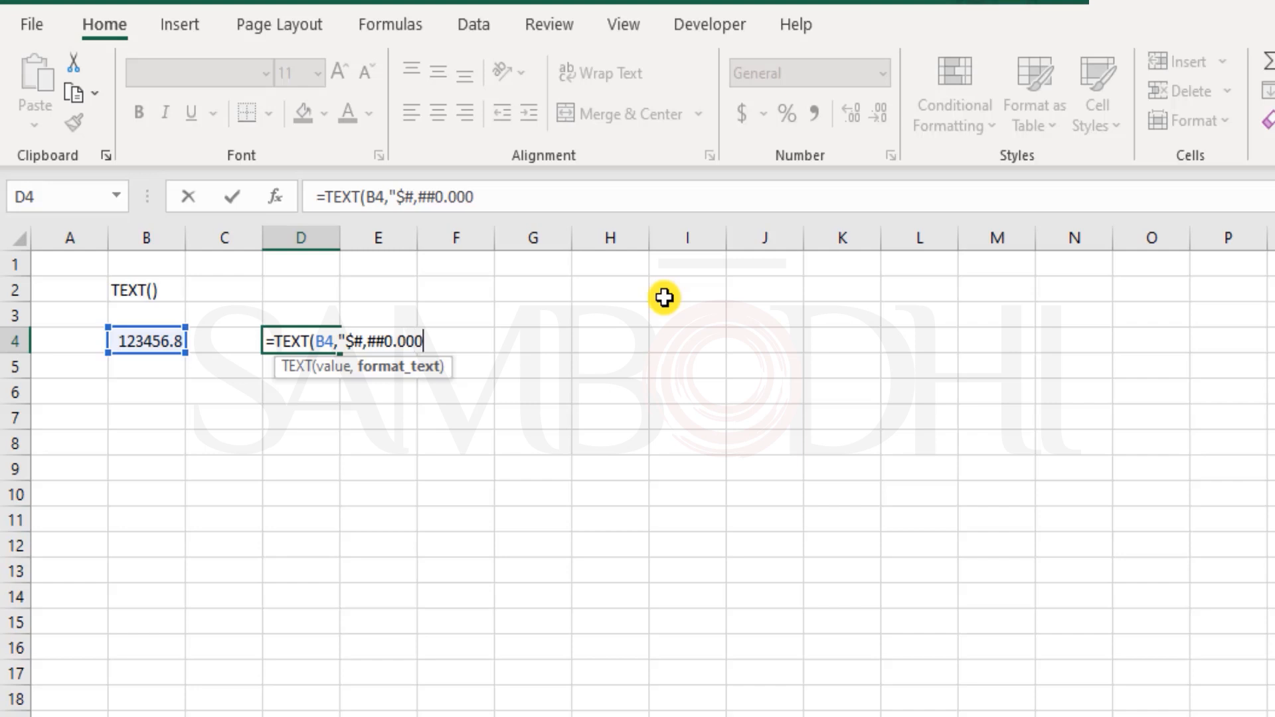
{"action": "type", "text": "\")"}
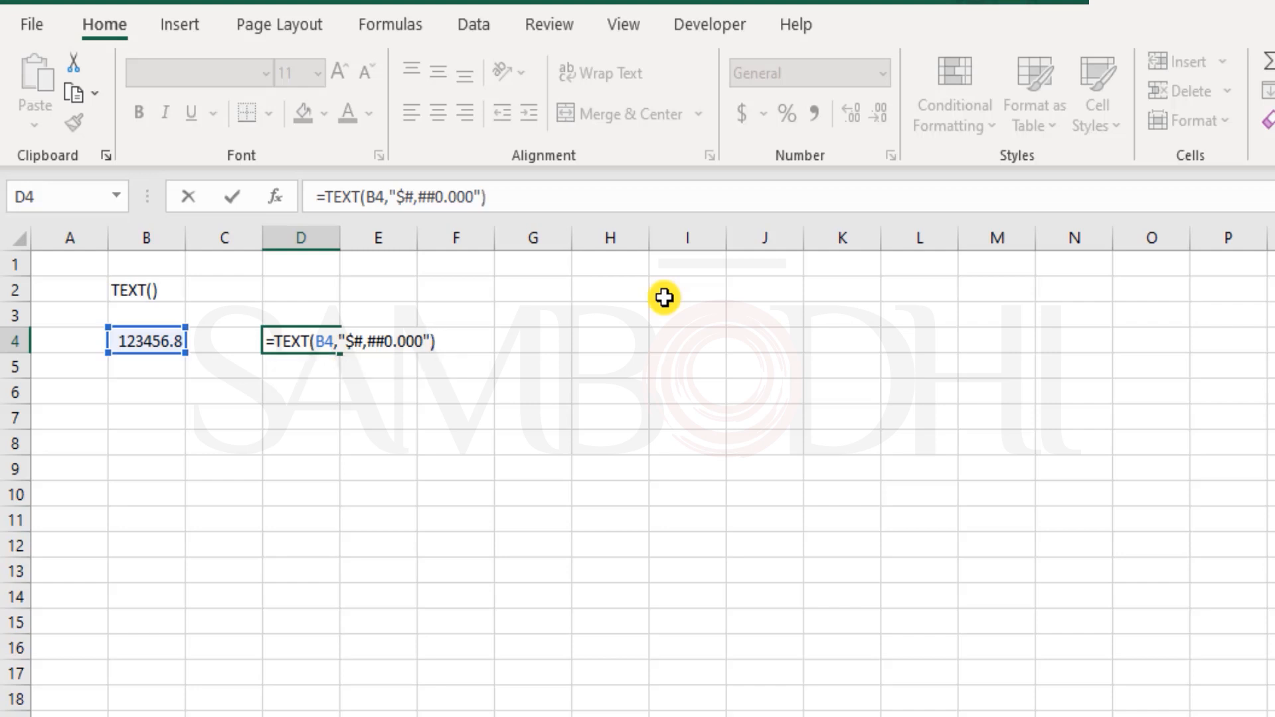
{"action": "key", "text": "Return"}
{"action": "key", "text": "Up"}
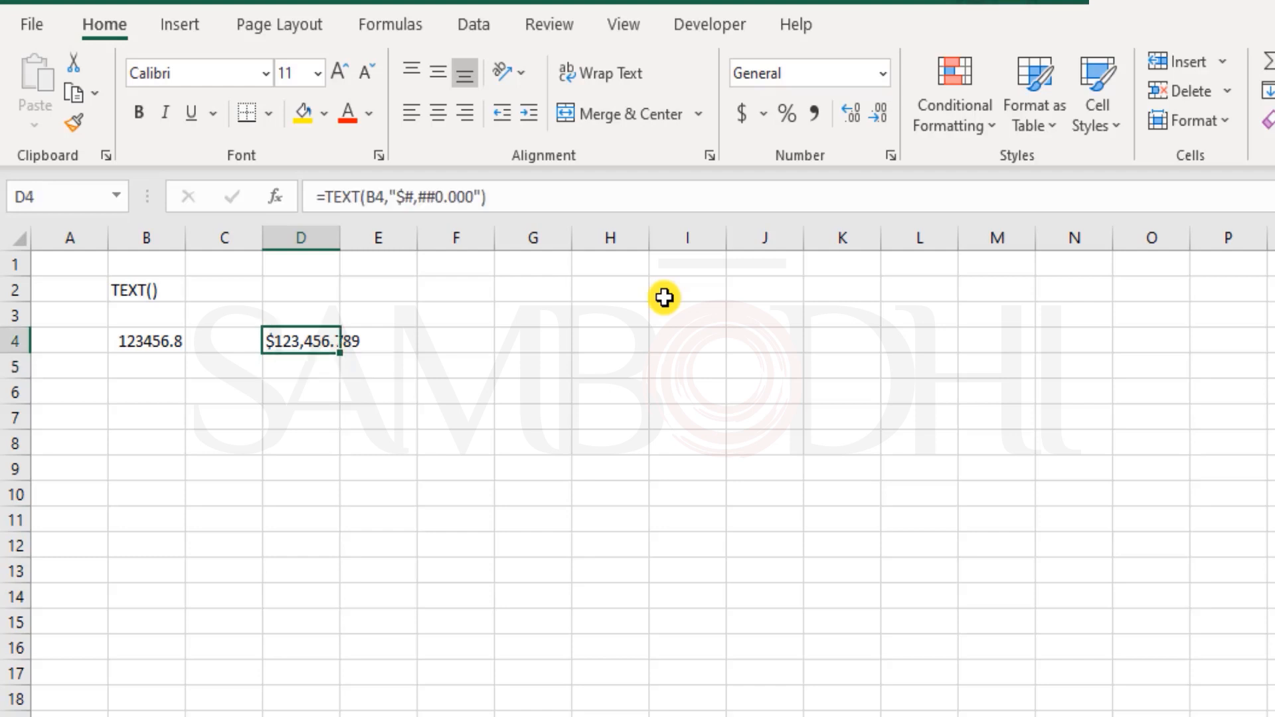
{"action": "double_click", "coordinate": [340, 237]}
{"action": "left_click", "coordinate": [150, 374]}
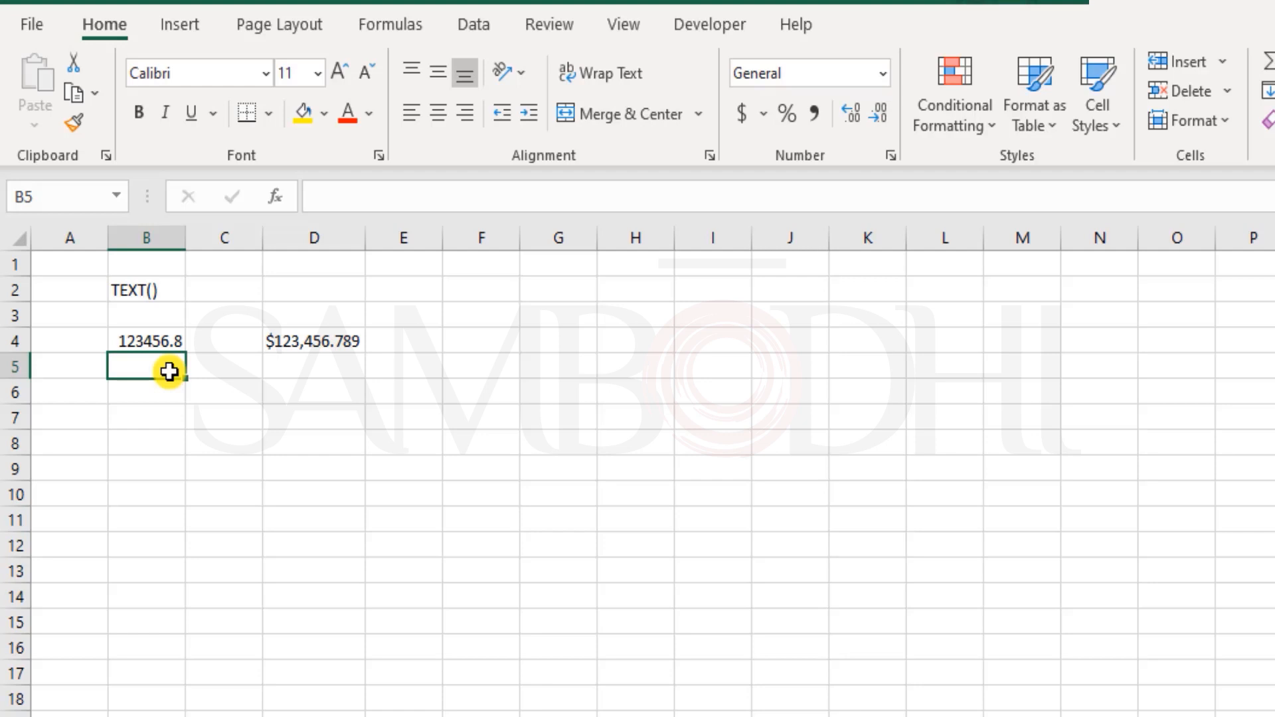
{"action": "type", "text": "12"}
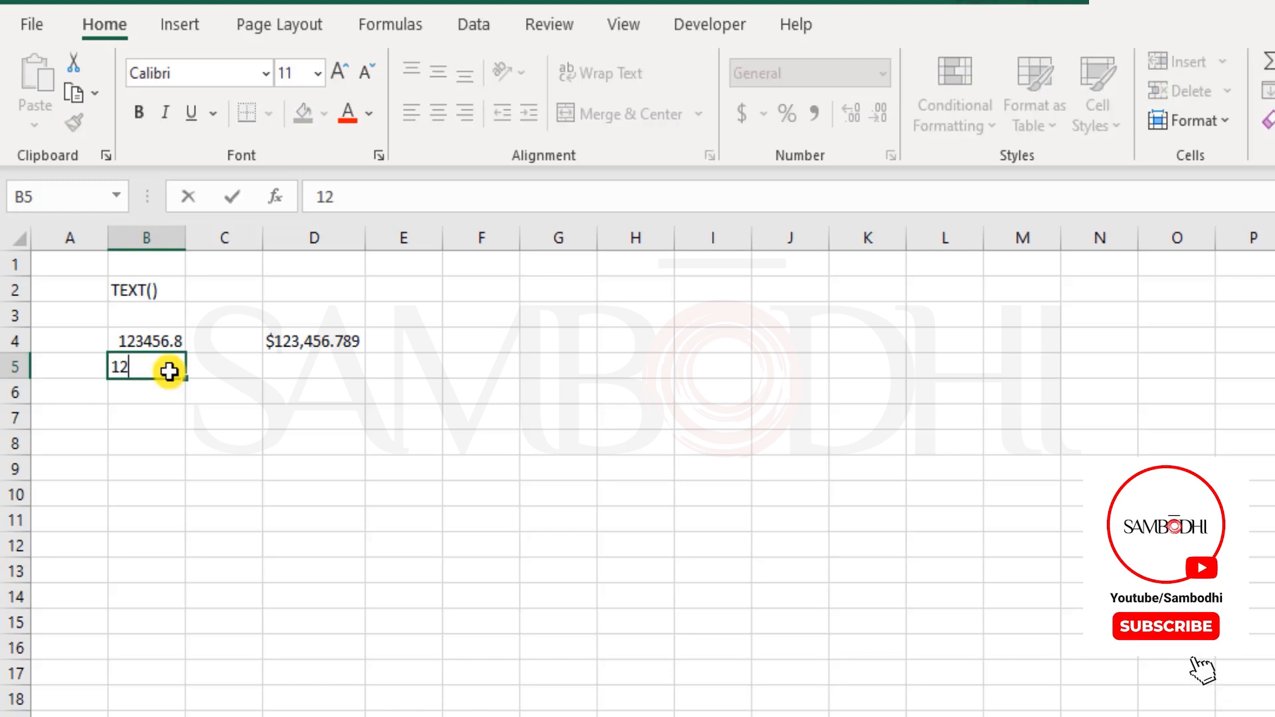
{"action": "type", "text": "3456789"}
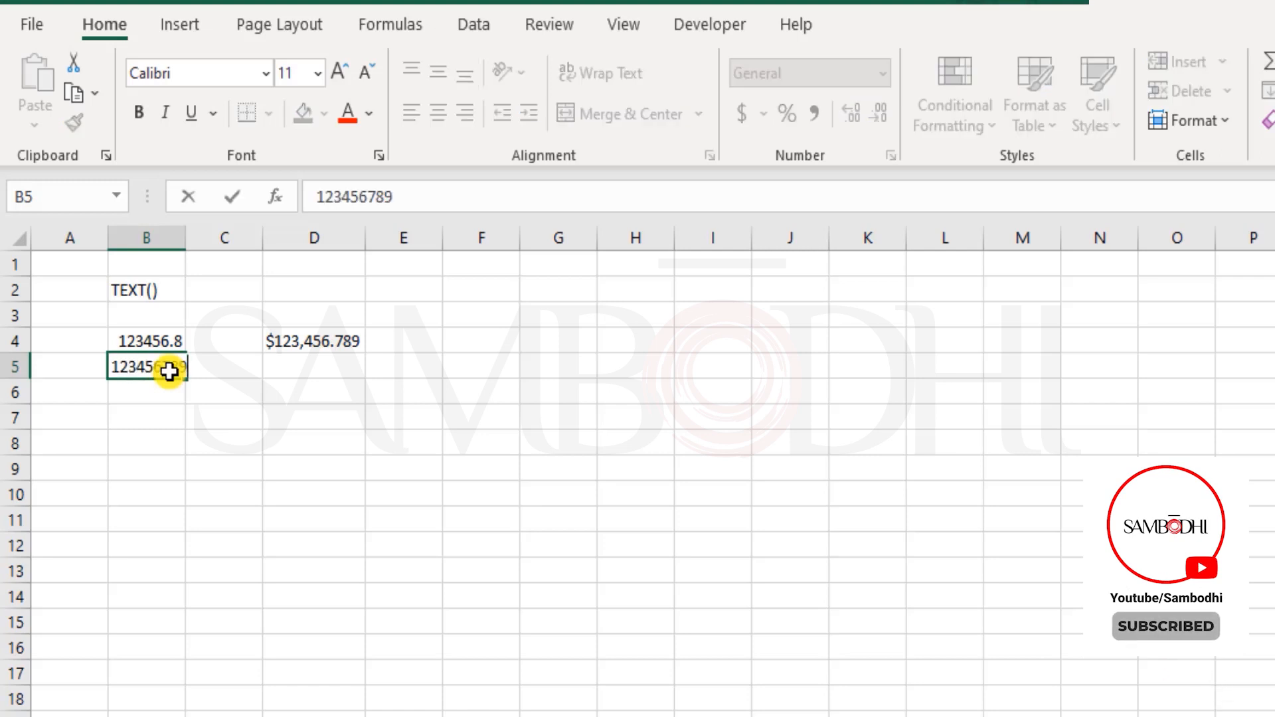
{"action": "type", "text": "0"}
{"action": "key", "text": "Tab"}
{"action": "key", "text": "Tab"}
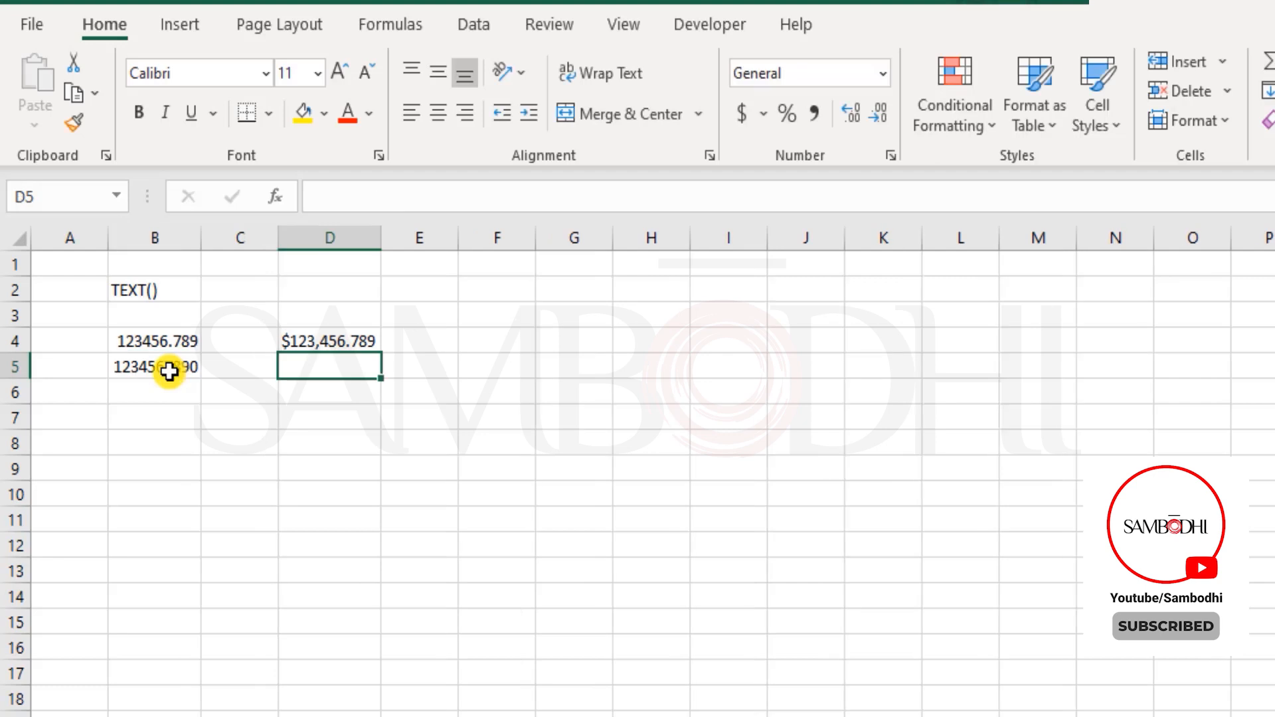
{"action": "key", "text": "Down"}
{"action": "key", "text": "Left"}
{"action": "key", "text": "Left"}
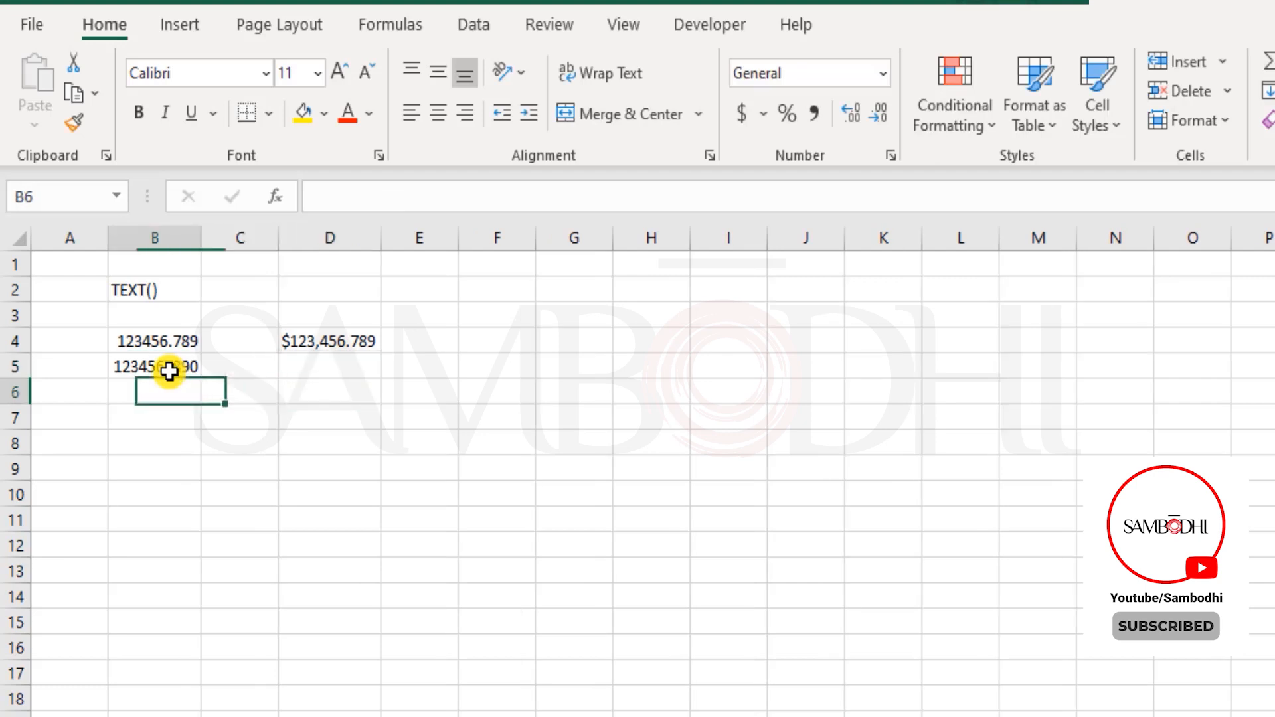
{"action": "type", "text": "(123_"}
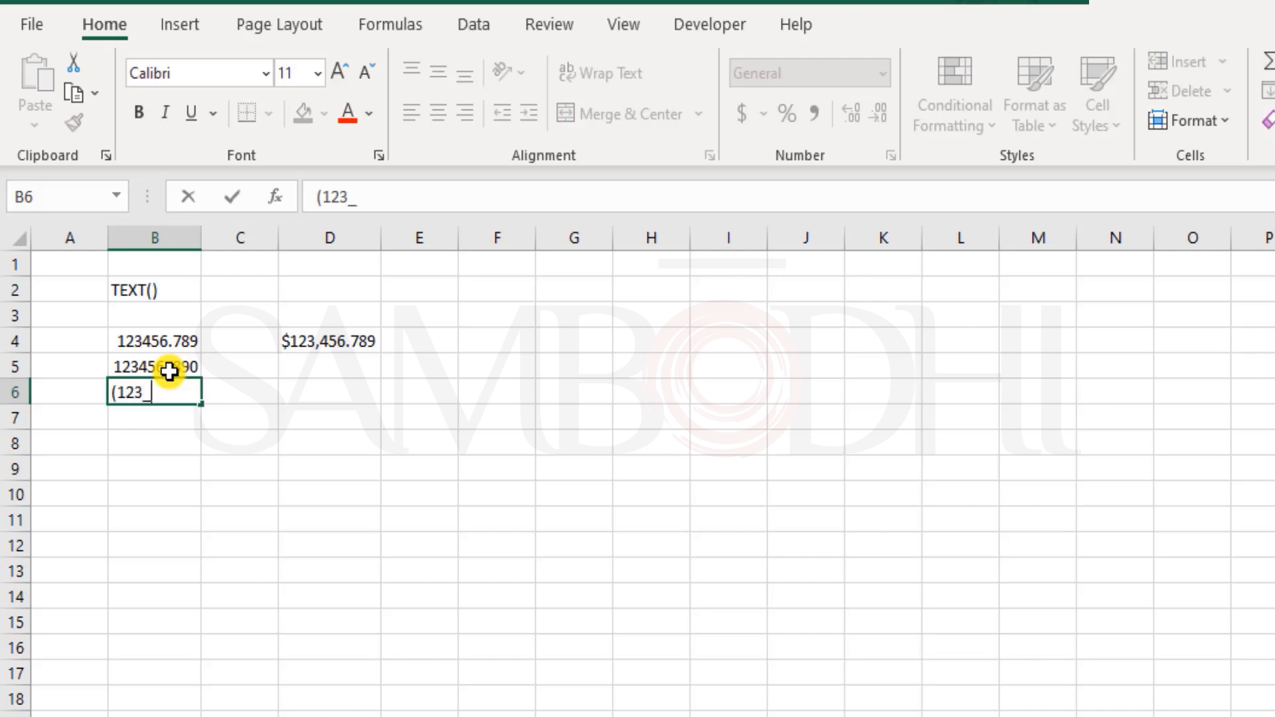
{"action": "key", "text": "BackSpace"}
{"action": "type", "text": ") 456"}
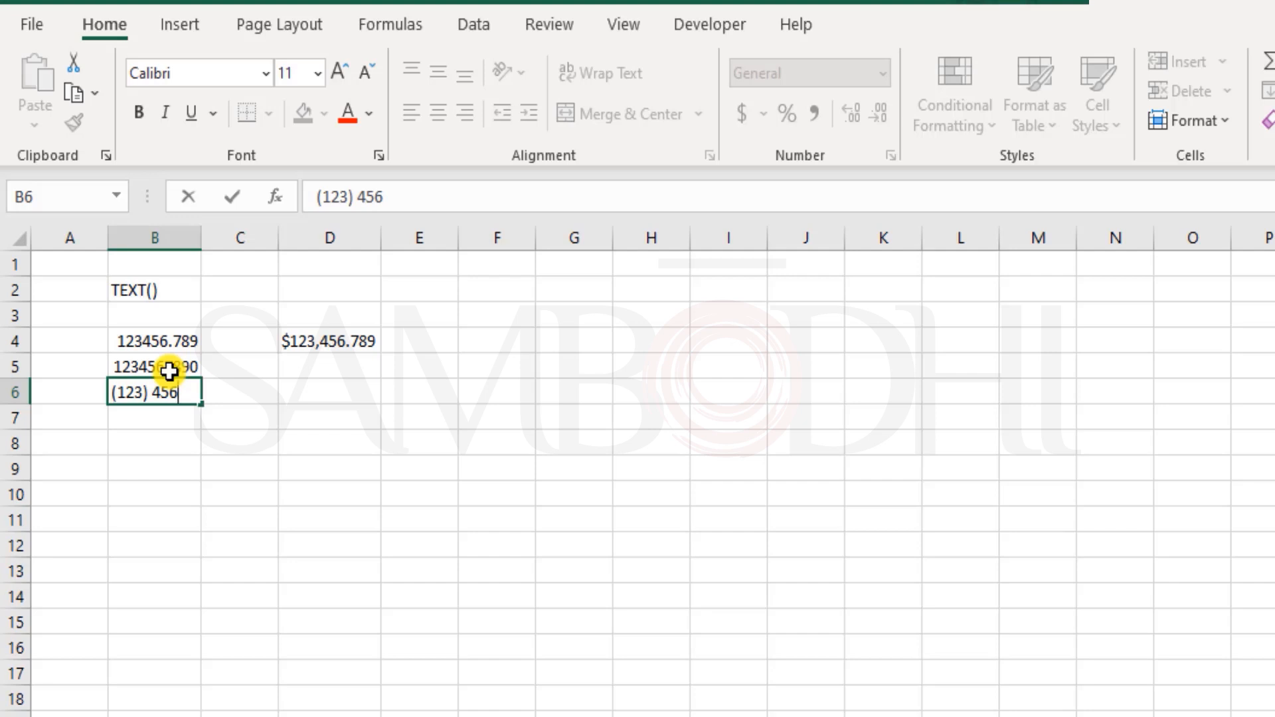
{"action": "type", "text": " 7890"}
{"action": "key", "text": "Return"}
{"action": "key", "text": "Up"}
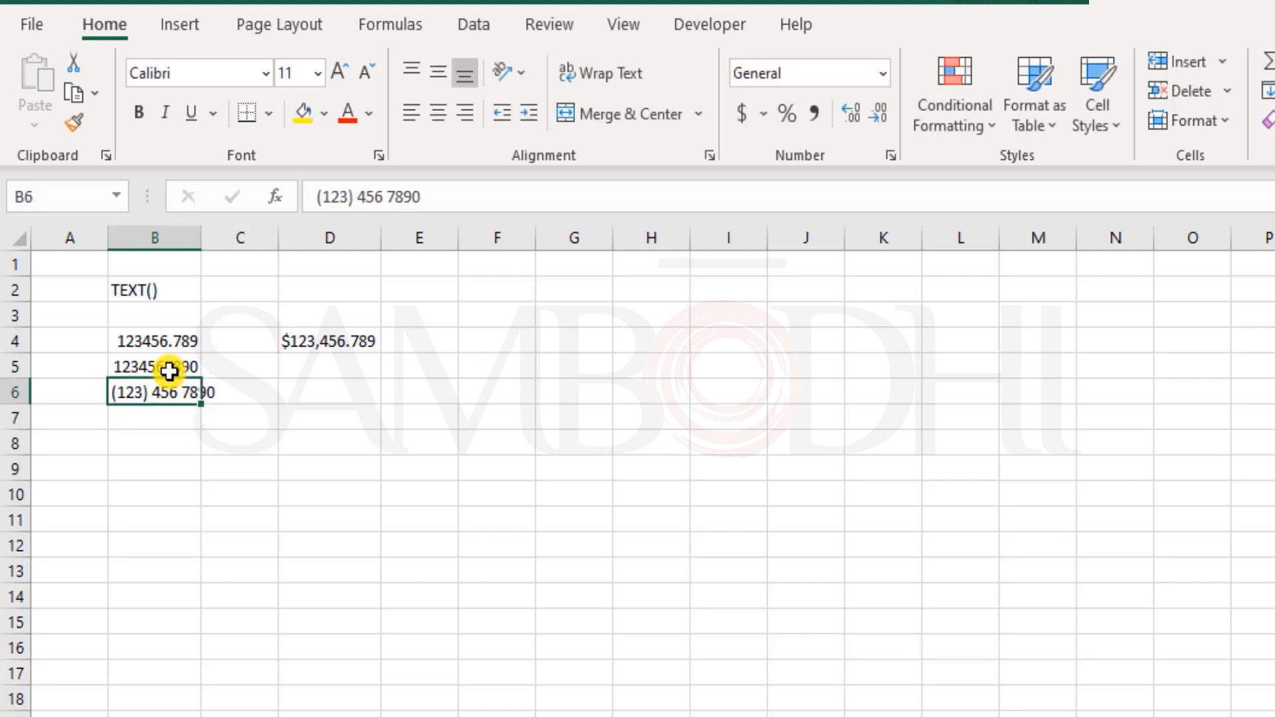
{"action": "left_click", "coordinate": [169, 370]}
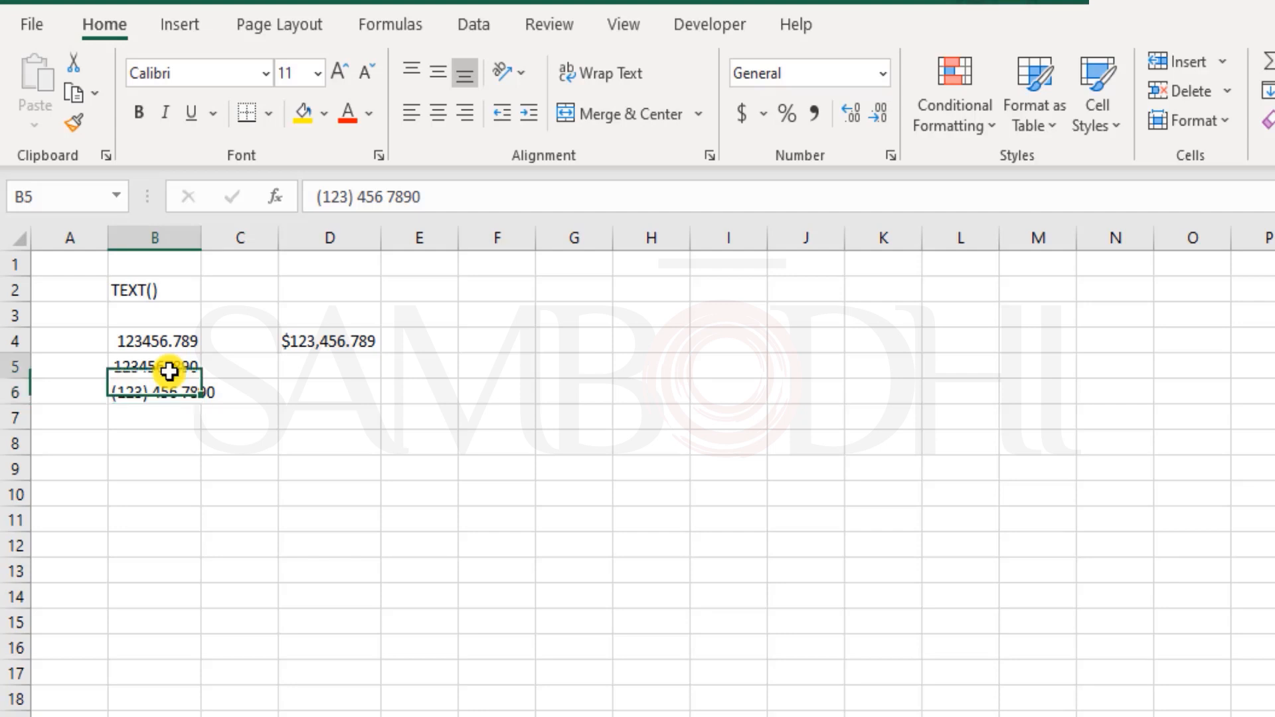
{"action": "key", "text": "Right"}
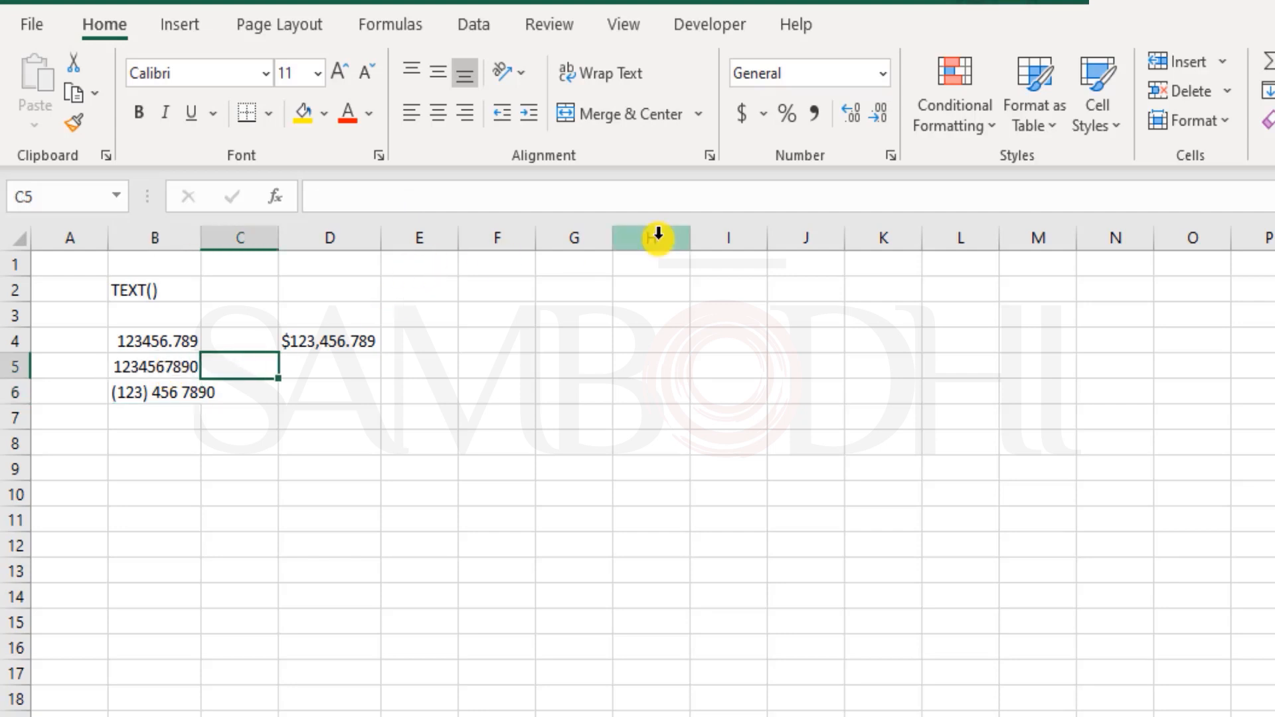
- Start a TEXT formula on B5 in D5 and dismiss the resulting formula error
{"action": "key", "text": "Right"}
{"action": "type", "text": "=t"}
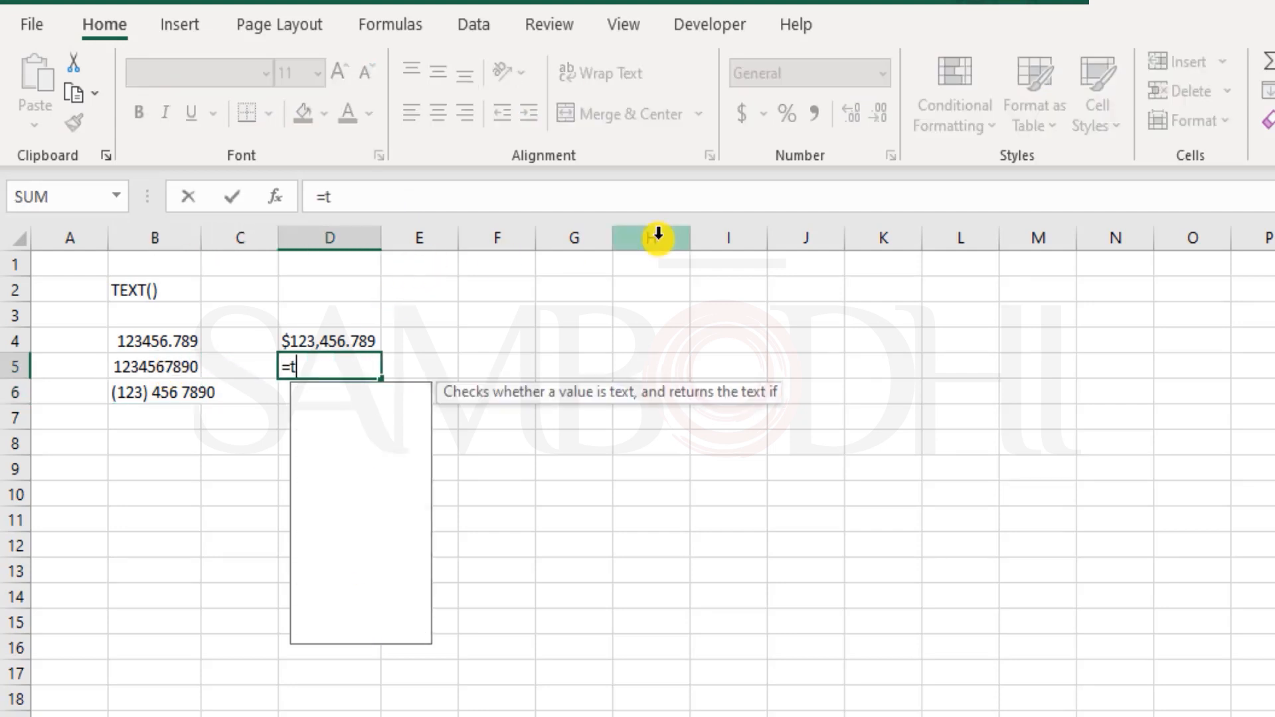
{"action": "type", "text": "ext"}
{"action": "key", "text": "Tab"}
{"action": "key", "text": "Left"}
{"action": "key", "text": "Left"}
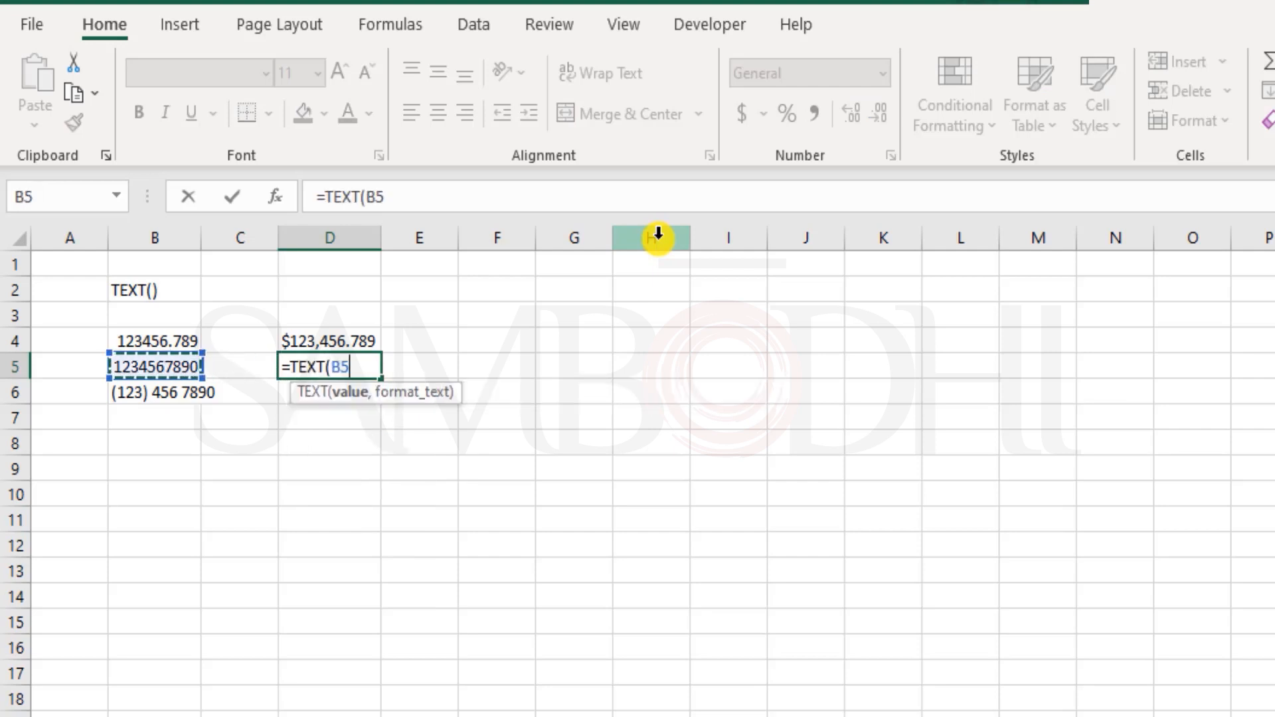
{"action": "type", "text": ","}
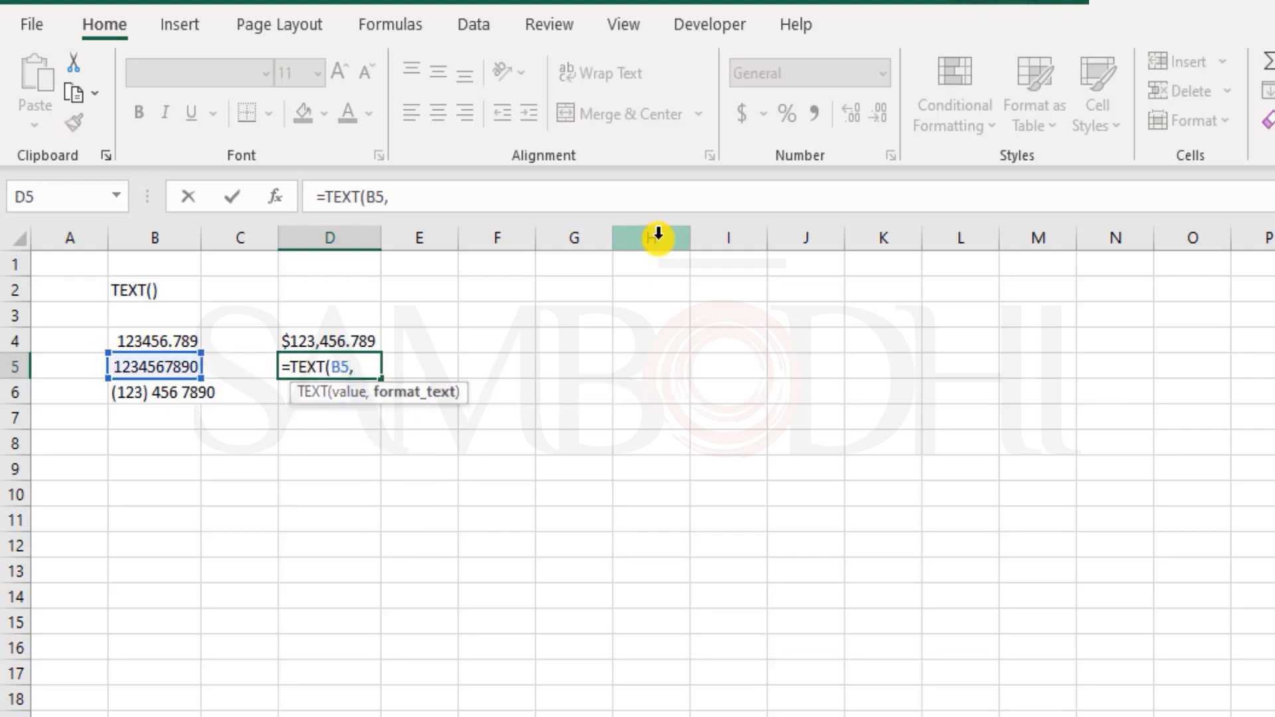
{"action": "type", "text": "\"###)"}
{"action": "key", "text": "Return"}
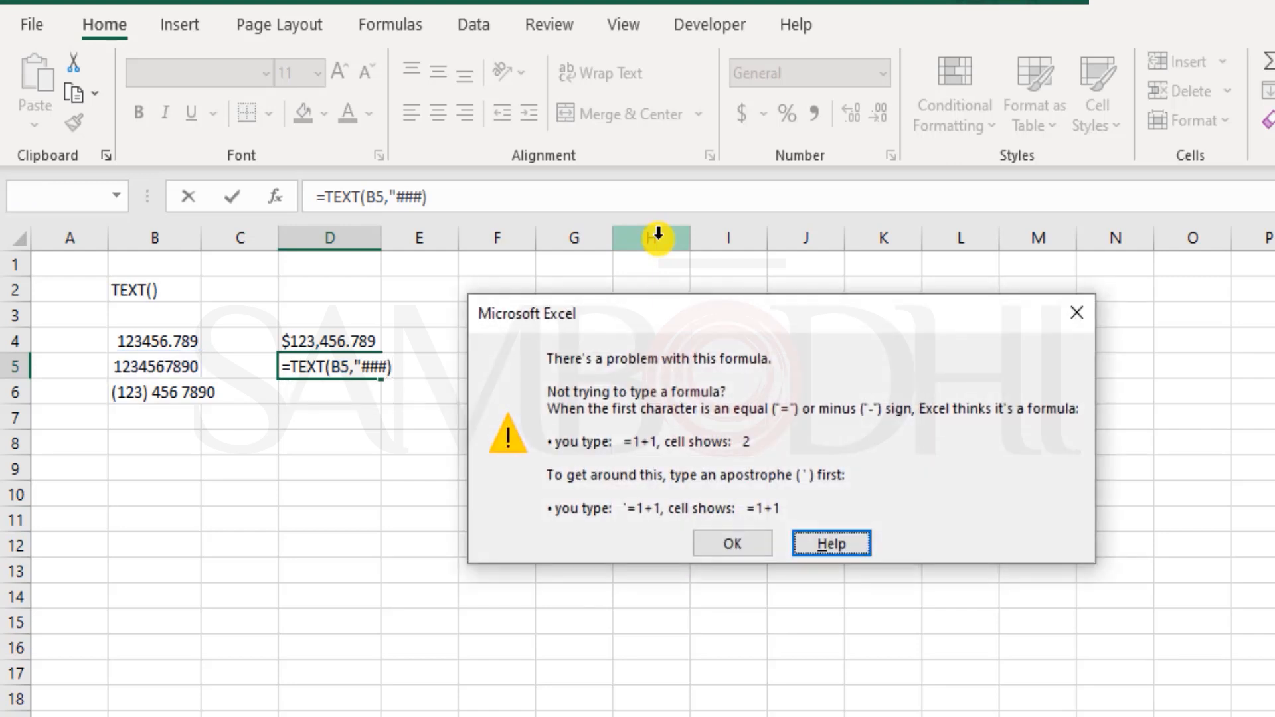
{"action": "key", "text": "Escape"}
- Correct D5's format string to "(###) ### ####" so B5 displays as a phone number
{"action": "key", "text": "Left"}
{"action": "key", "text": "Left"}
{"action": "key", "text": "Left"}
{"action": "key", "text": "Left"}
{"action": "type", "text": "("}
{"action": "key", "text": "Right"}
{"action": "key", "text": "Right"}
{"action": "key", "text": "Right"}
{"action": "key", "text": "Right"}
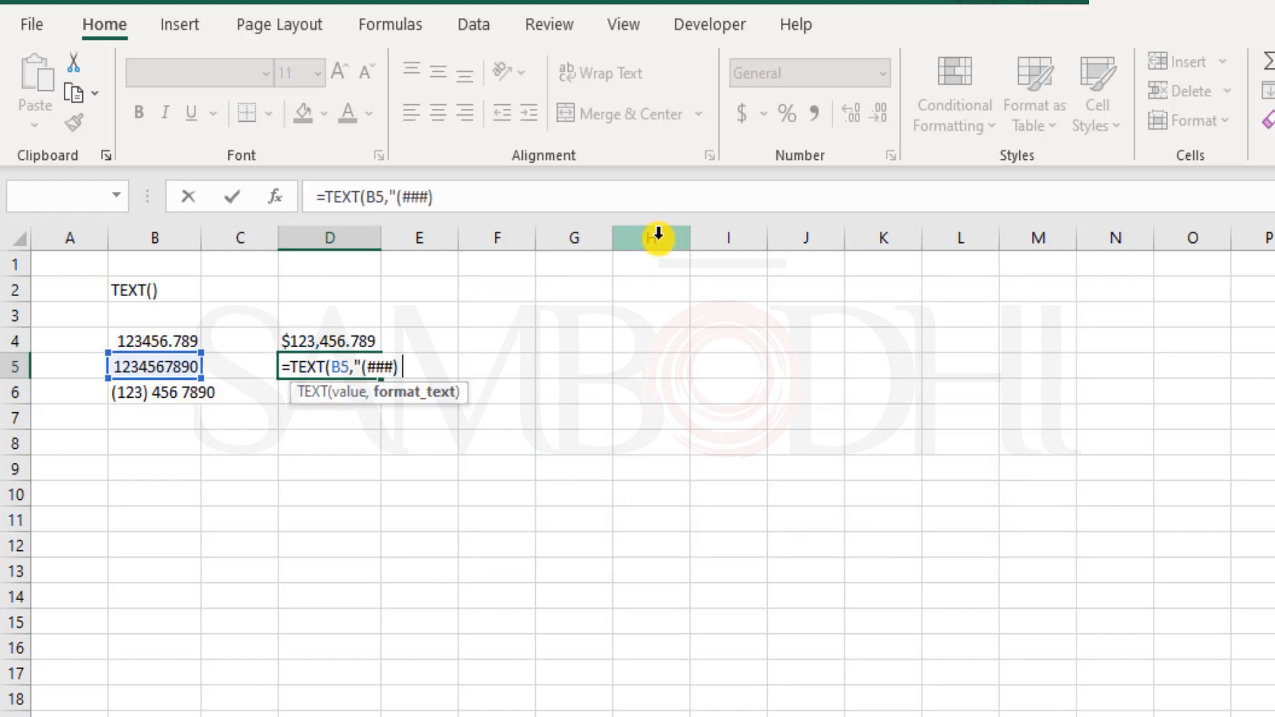
{"action": "type", "text": "### ###"}
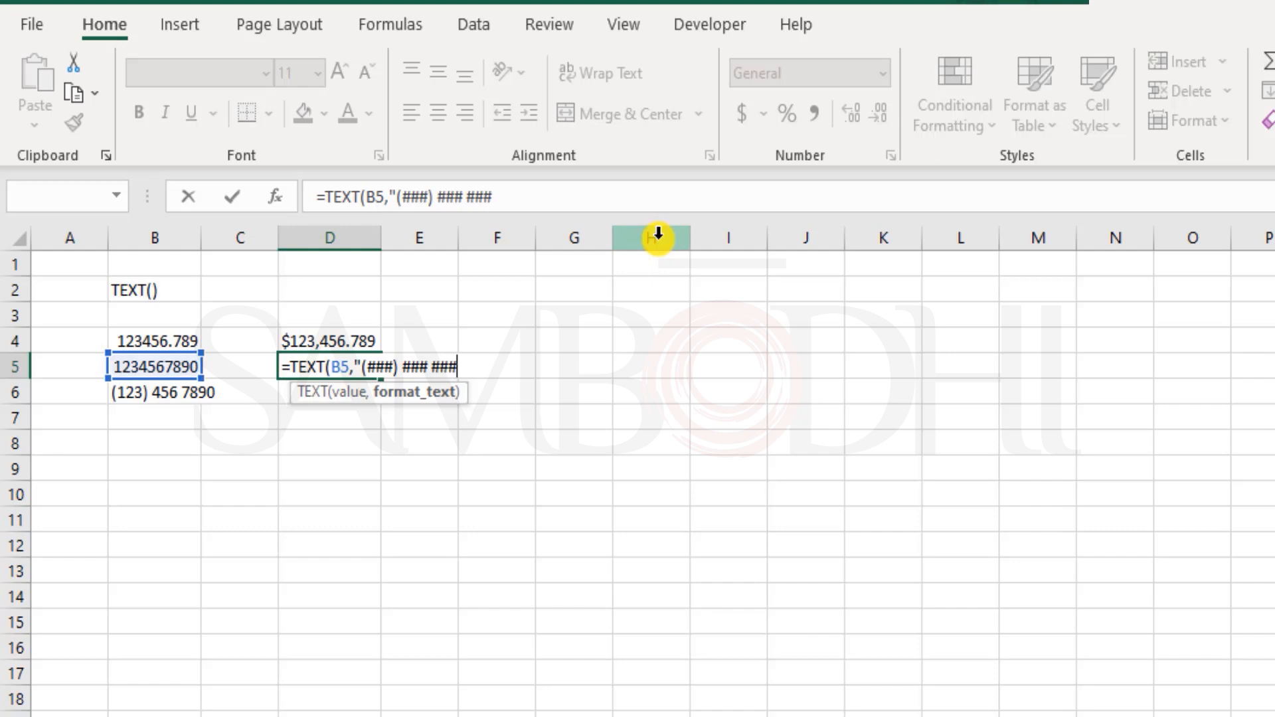
{"action": "type", "text": "#\")"}
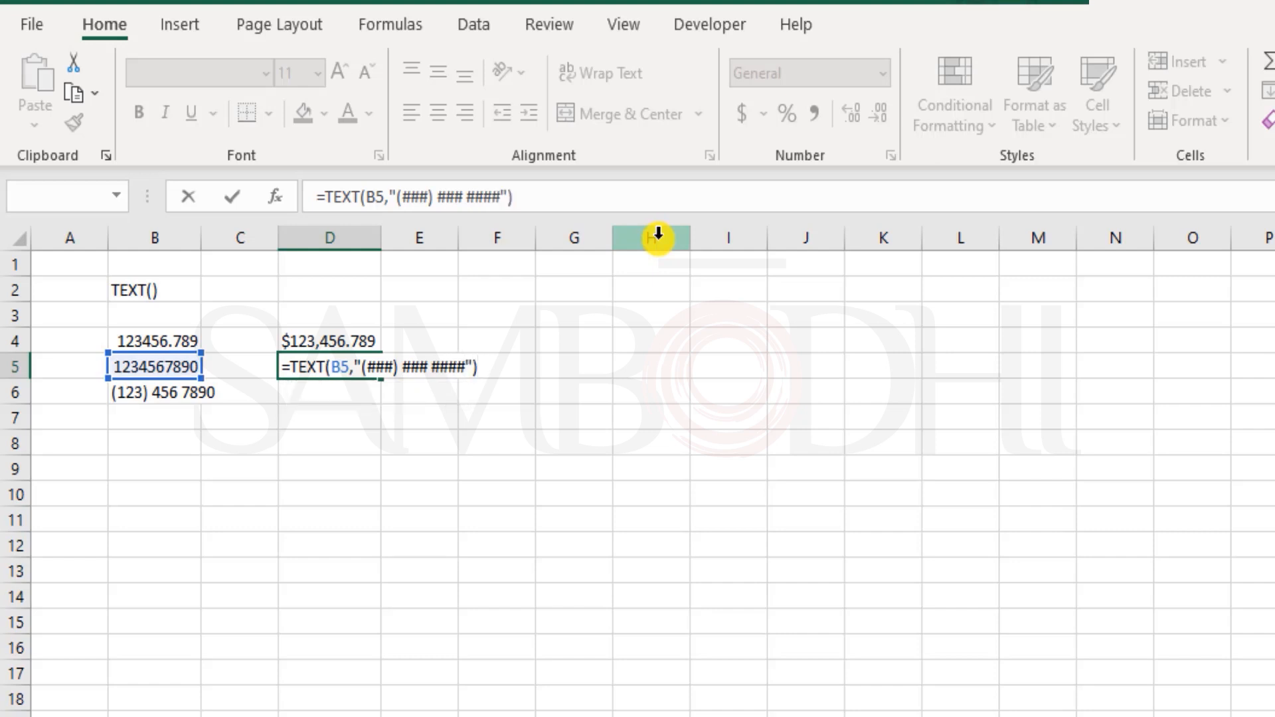
{"action": "key", "text": "Return"}
{"action": "key", "text": "Up"}
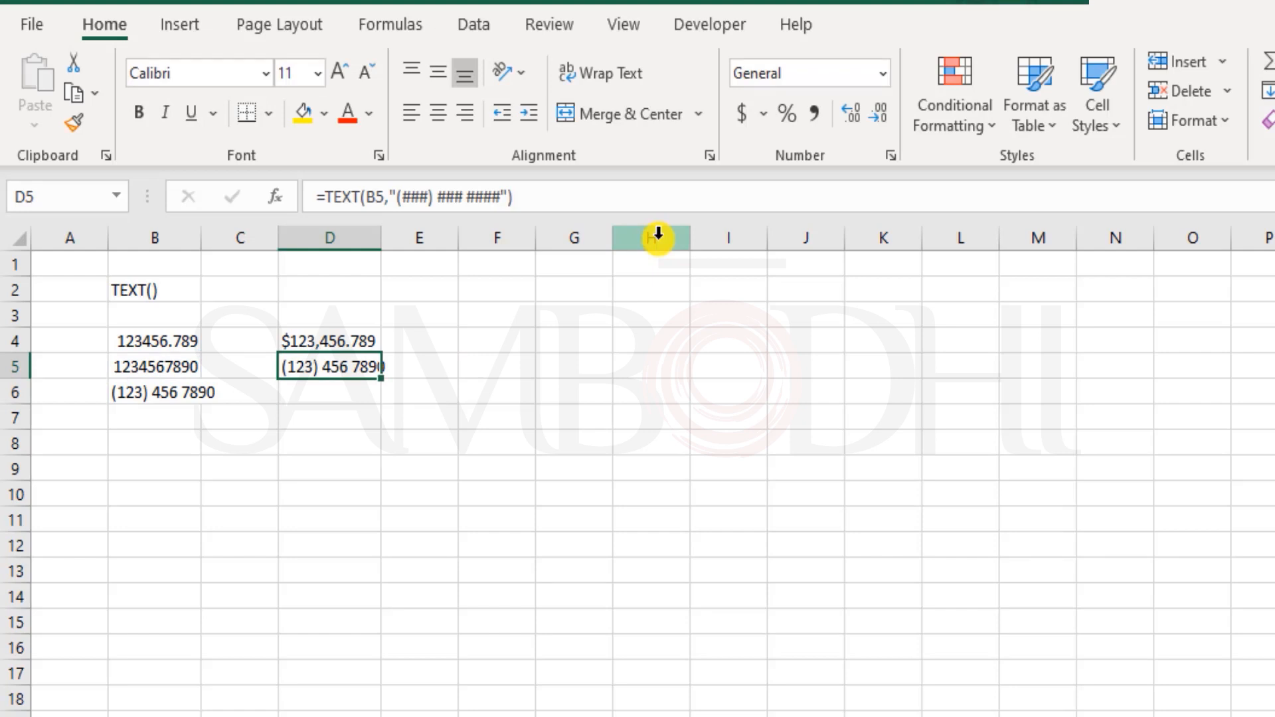
{"action": "key", "text": "F2"}
- Change D5's format to ###-###-####, replacing the brackets and spaces with hyphens
{"action": "key", "text": "Left"}
{"action": "key", "text": "Left"}
{"action": "key", "text": "Left"}
{"action": "key", "text": "Left"}
{"action": "key", "text": "Left"}
{"action": "key", "text": "Left"}
{"action": "key", "text": "Left"}
{"action": "key", "text": "Left"}
{"action": "key", "text": "Left"}
{"action": "key", "text": "Left"}
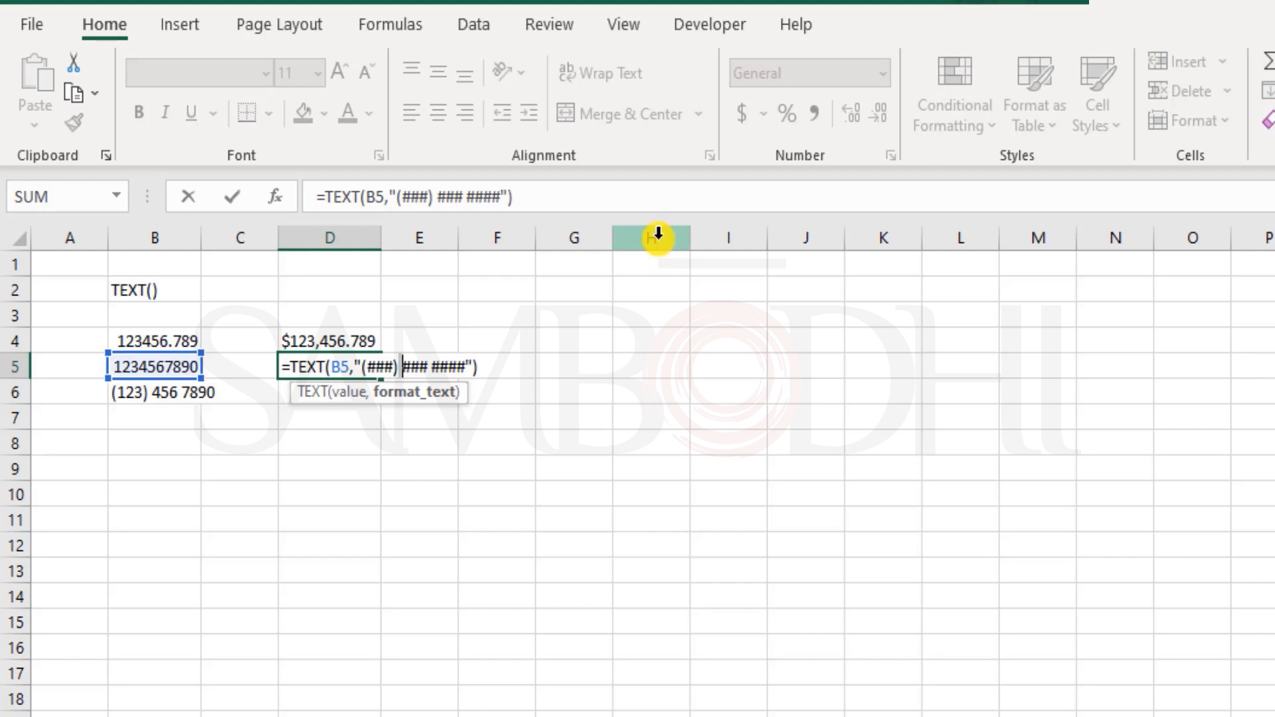
{"action": "key", "text": "Delete"}
{"action": "type", "text": "-"}
{"action": "key", "text": "Left"}
{"action": "key", "text": "BackSpace"}
{"action": "key", "text": "Left"}
{"action": "key", "text": "Left"}
{"action": "key", "text": "Left"}
{"action": "key", "text": "Left"}
{"action": "key", "text": "Delete"}
{"action": "key", "text": "Right"}
{"action": "key", "text": "Right"}
{"action": "key", "text": "Right"}
{"action": "key", "text": "Right"}
{"action": "key", "text": "Right"}
{"action": "key", "text": "Right"}
{"action": "key", "text": "Right"}
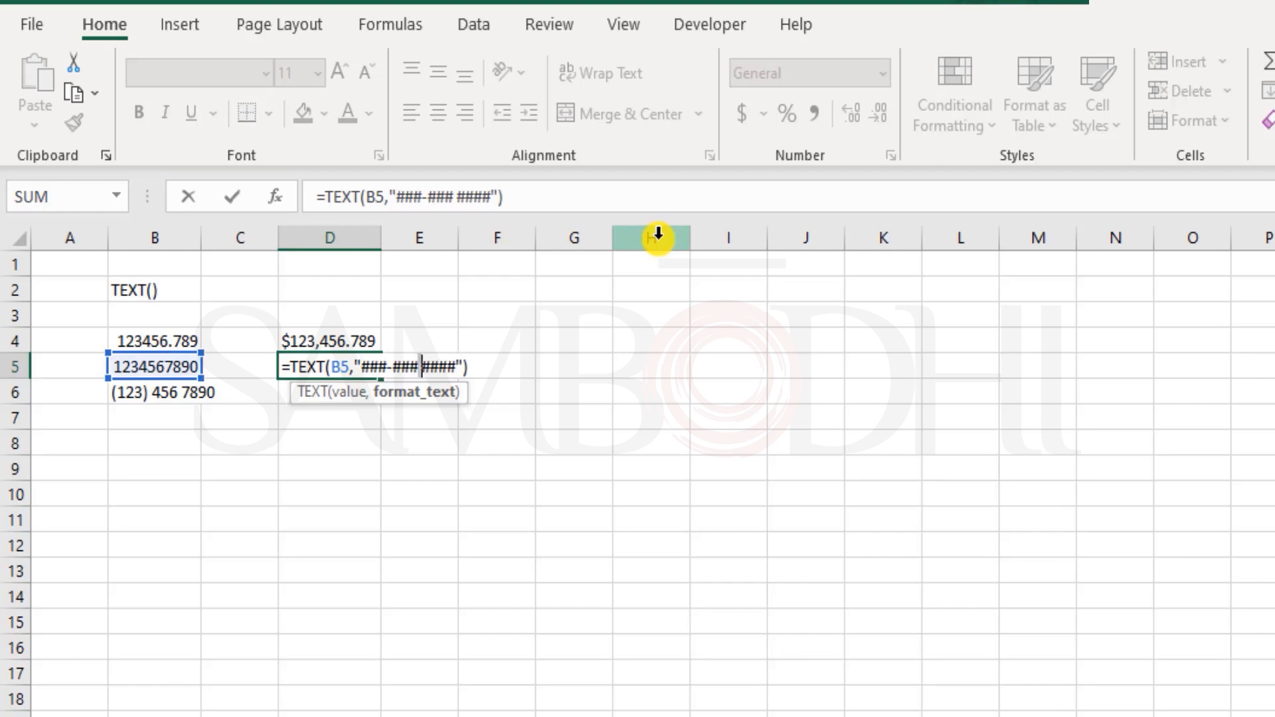
{"action": "key", "text": "Delete"}
{"action": "type", "text": "-"}
{"action": "key", "text": "Return"}
{"action": "key", "text": "Up"}
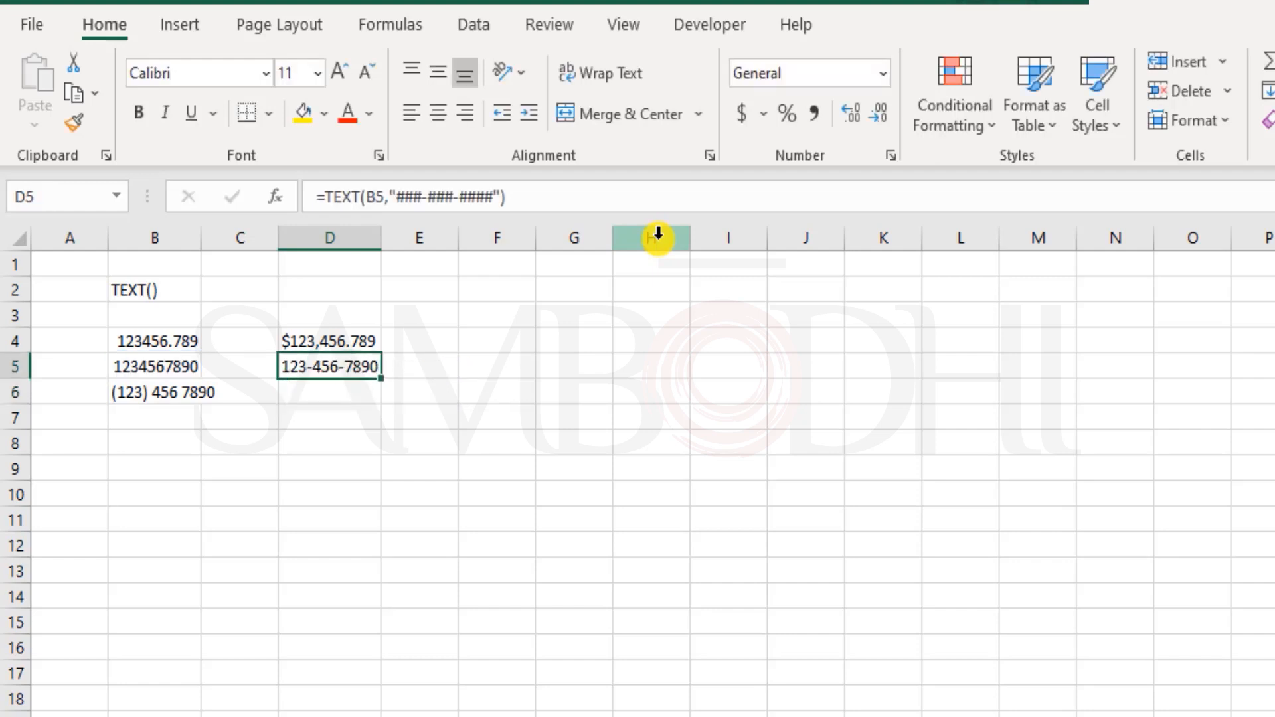
{"action": "key", "text": "F2"}
{"action": "key", "text": "Left"}
{"action": "key", "text": "Left"}
{"action": "key", "text": "Left"}
{"action": "key", "text": "Left"}
{"action": "key", "text": "Left"}
{"action": "key", "text": "Left"}
{"action": "key", "text": "Left"}
{"action": "key", "text": "Left"}
{"action": "key", "text": "Left"}
{"action": "key", "text": "Left"}
{"action": "key", "text": "Left"}
{"action": "key", "text": "Left"}
{"action": "key", "text": "Left"}
{"action": "key", "text": "Left"}
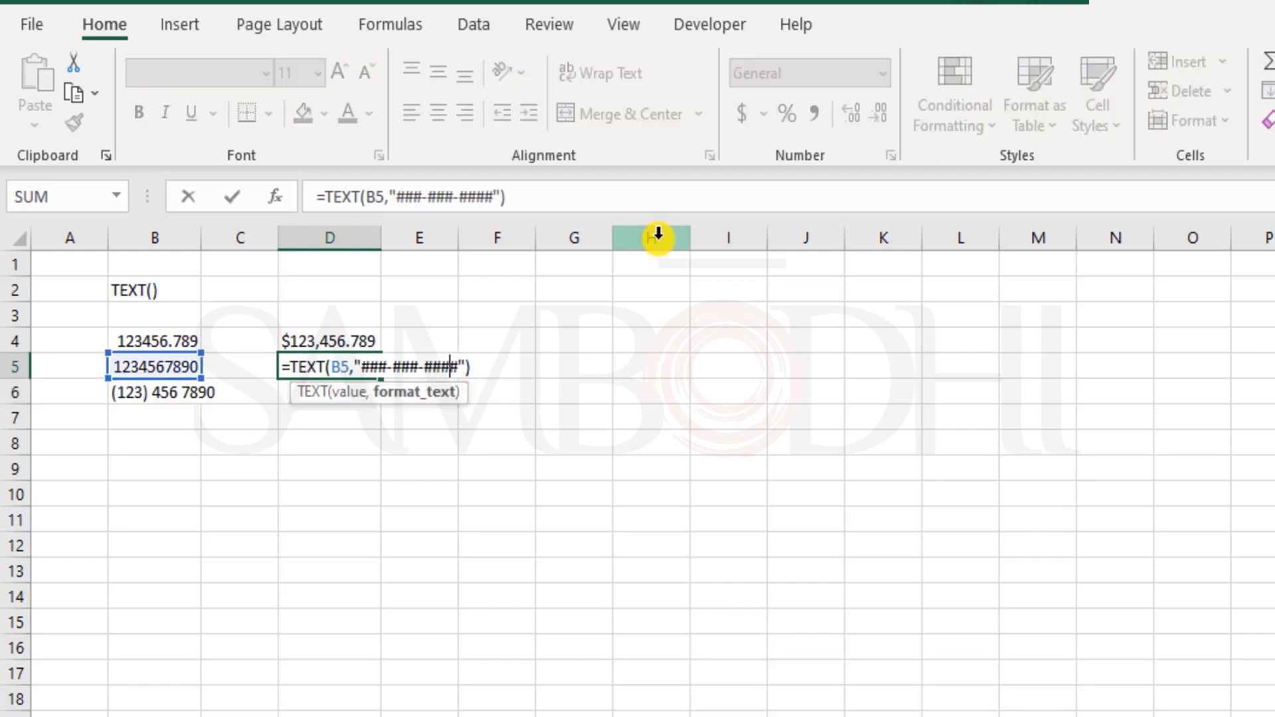
{"action": "type", "text": "+"}
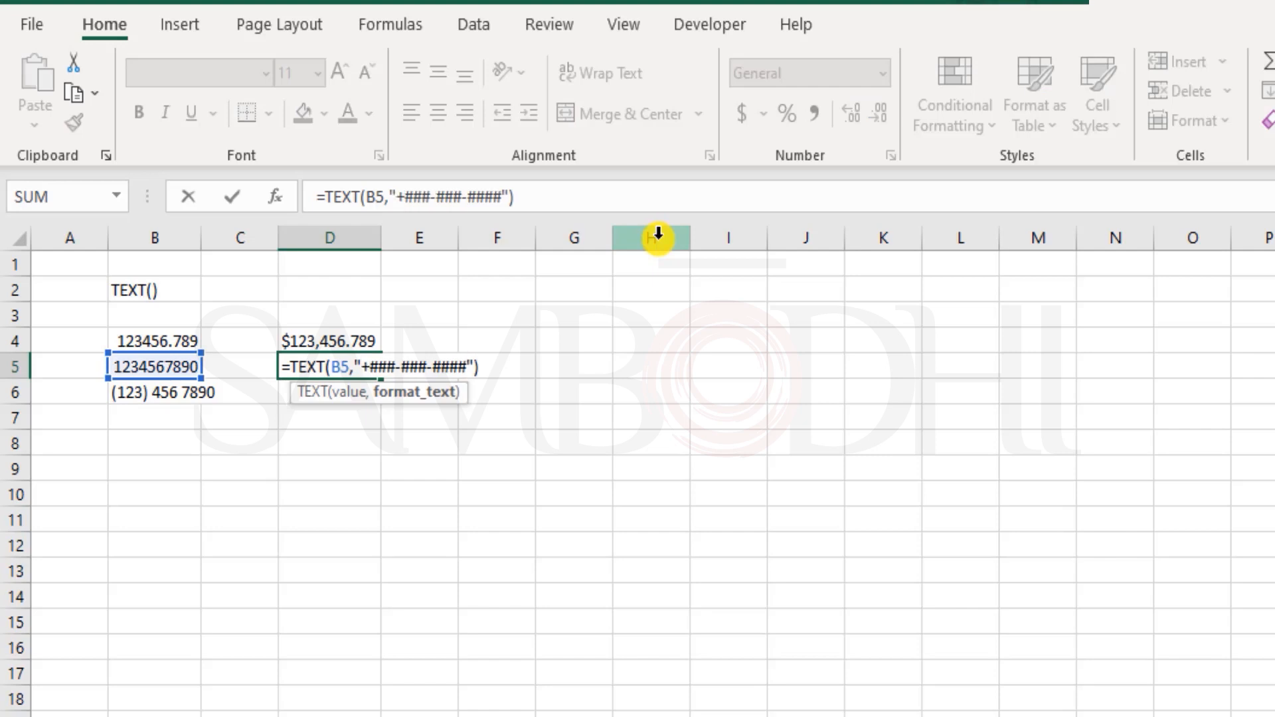
{"action": "key", "text": "Return"}
{"action": "key", "text": "Up"}
{"action": "key", "text": "Down"}
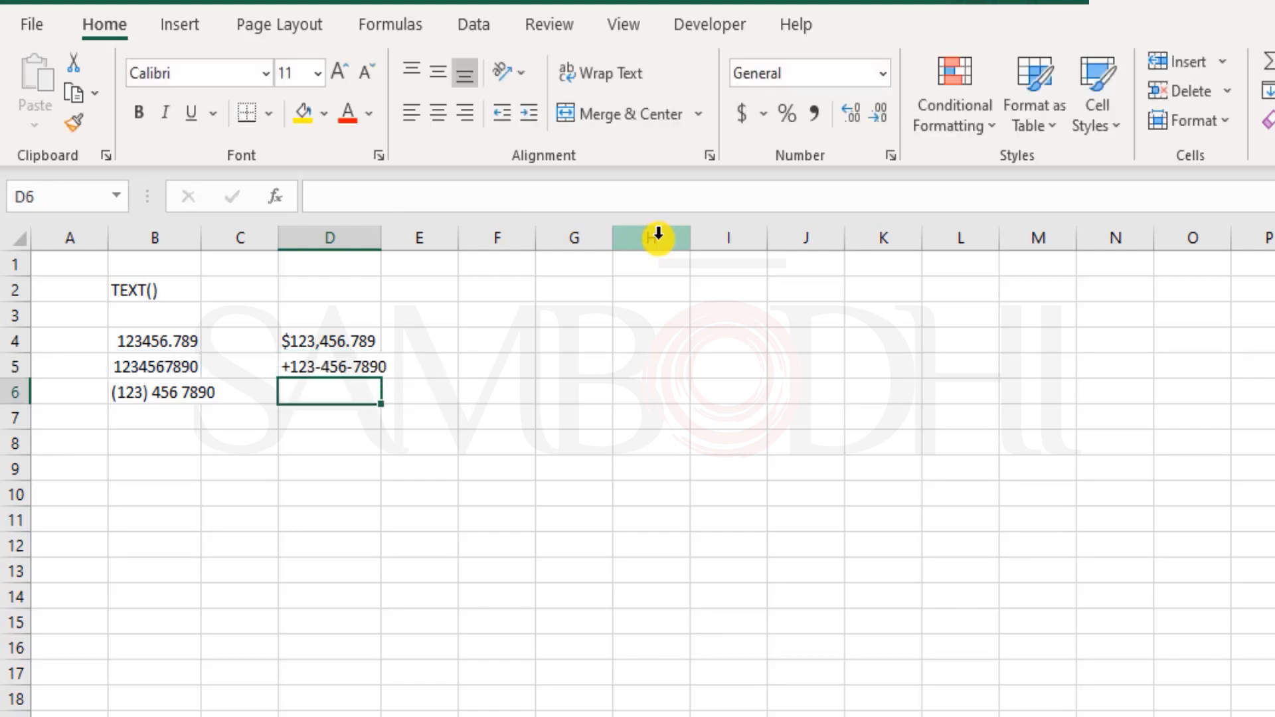
{"action": "key", "text": "Left"}
{"action": "key", "text": "Left"}
- Replace B6's phone text with 12345 and type 00012345 into B7
{"action": "key", "text": "Delete"}
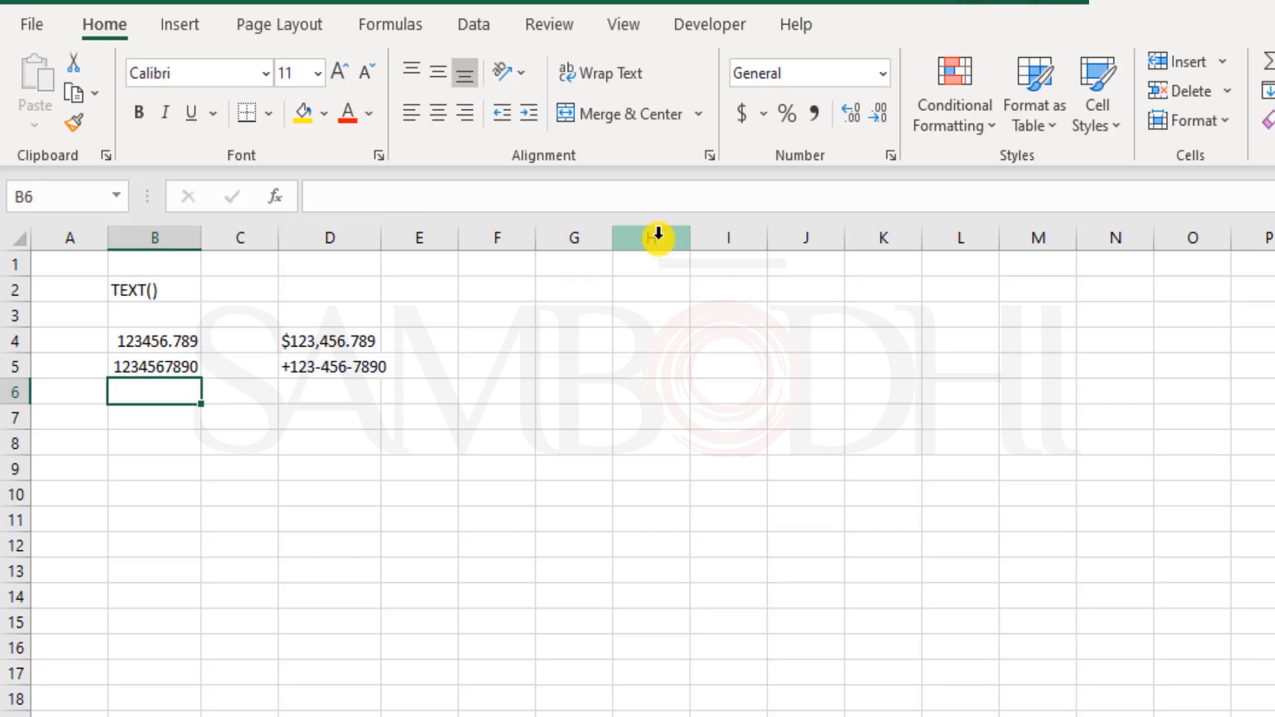
{"action": "type", "text": "12345"}
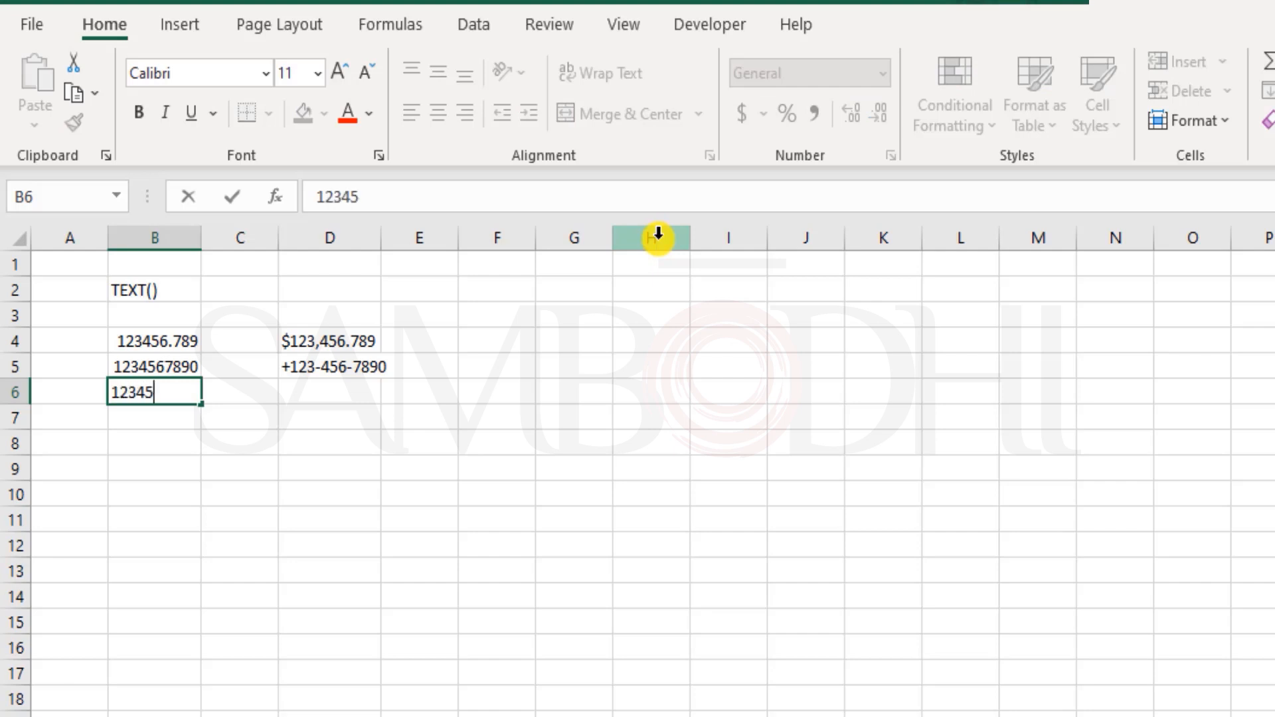
{"action": "key", "text": "Return"}
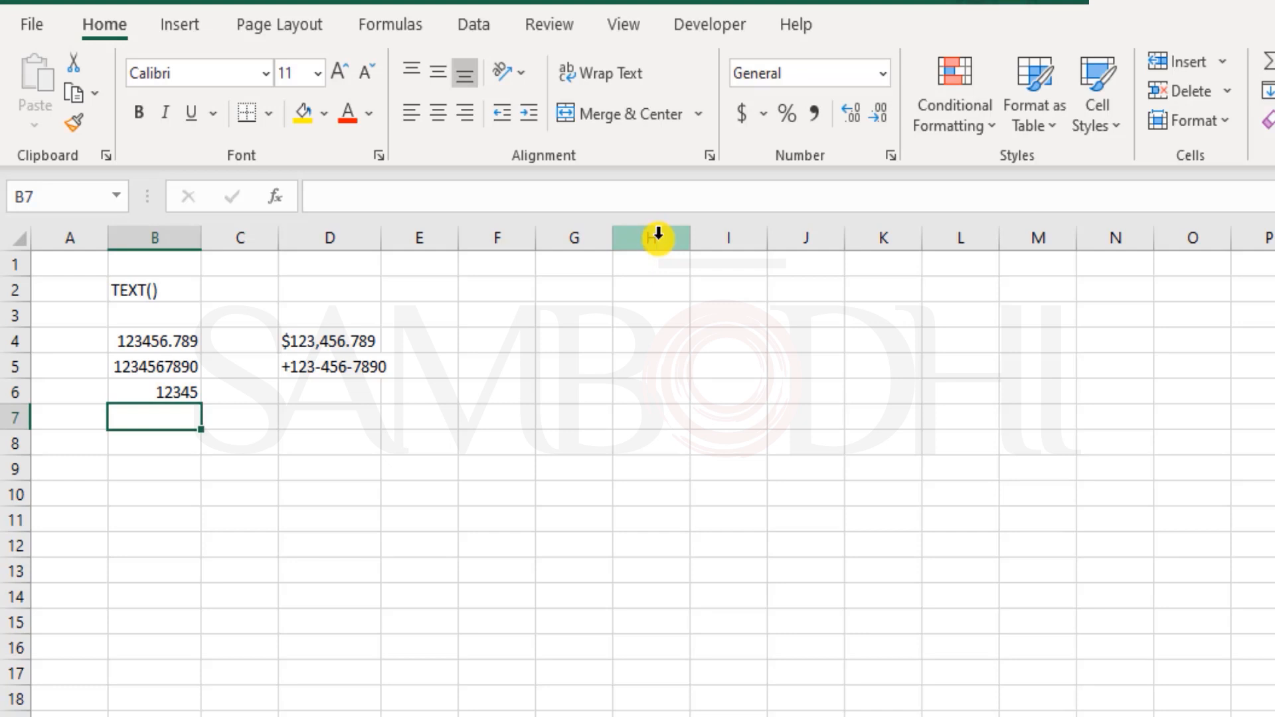
{"action": "type", "text": "00012345"}
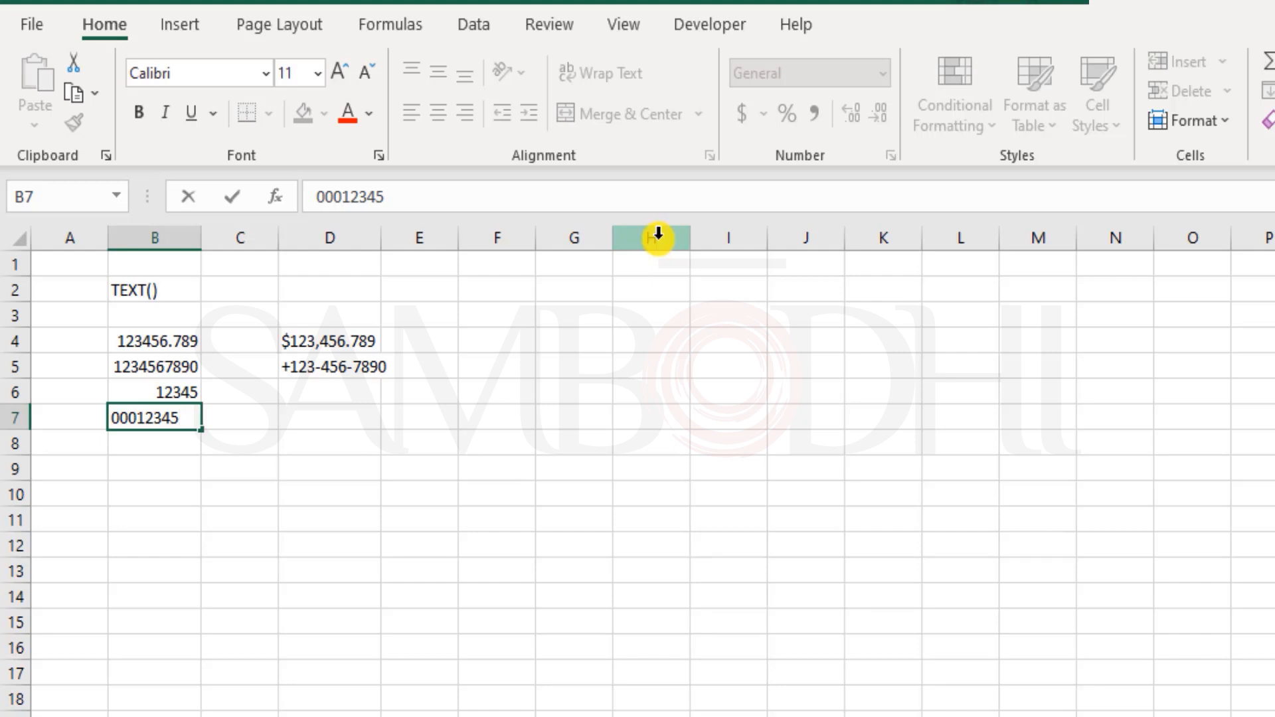
- Commit 00012345 in B7, see it turn into 12345, then clear B7
{"action": "key", "text": "Return"}
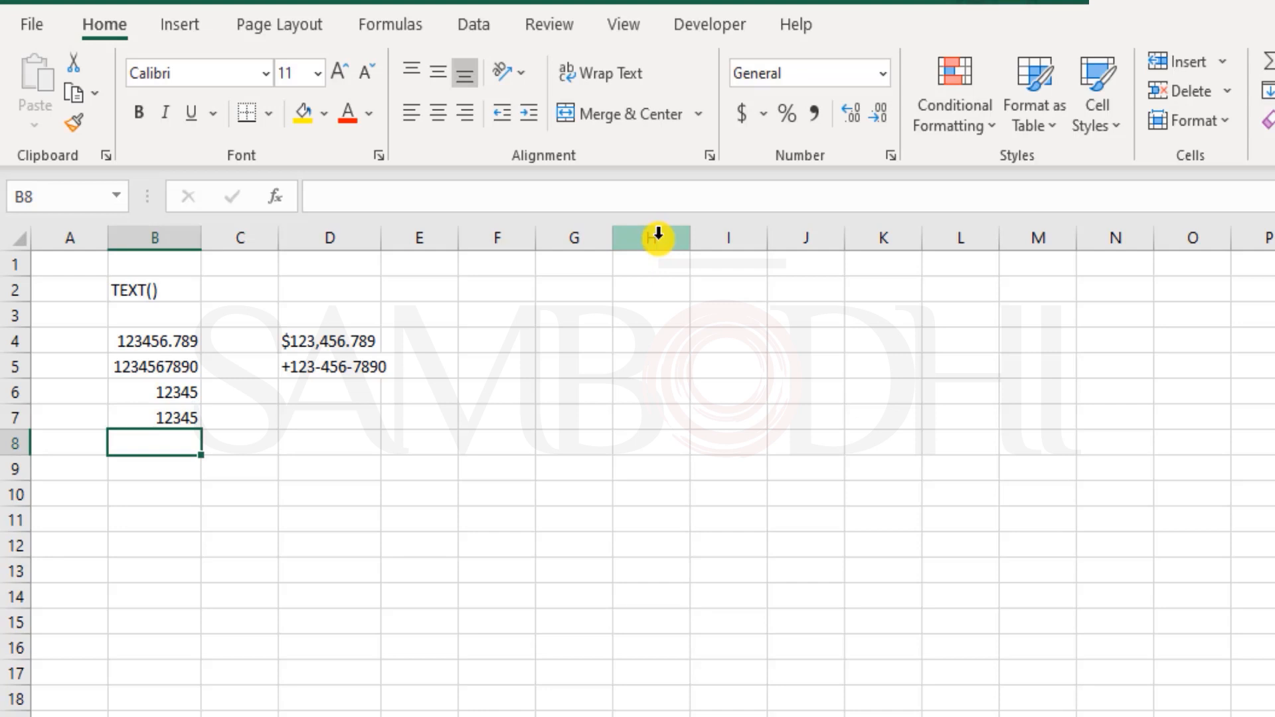
{"action": "key", "text": "Up"}
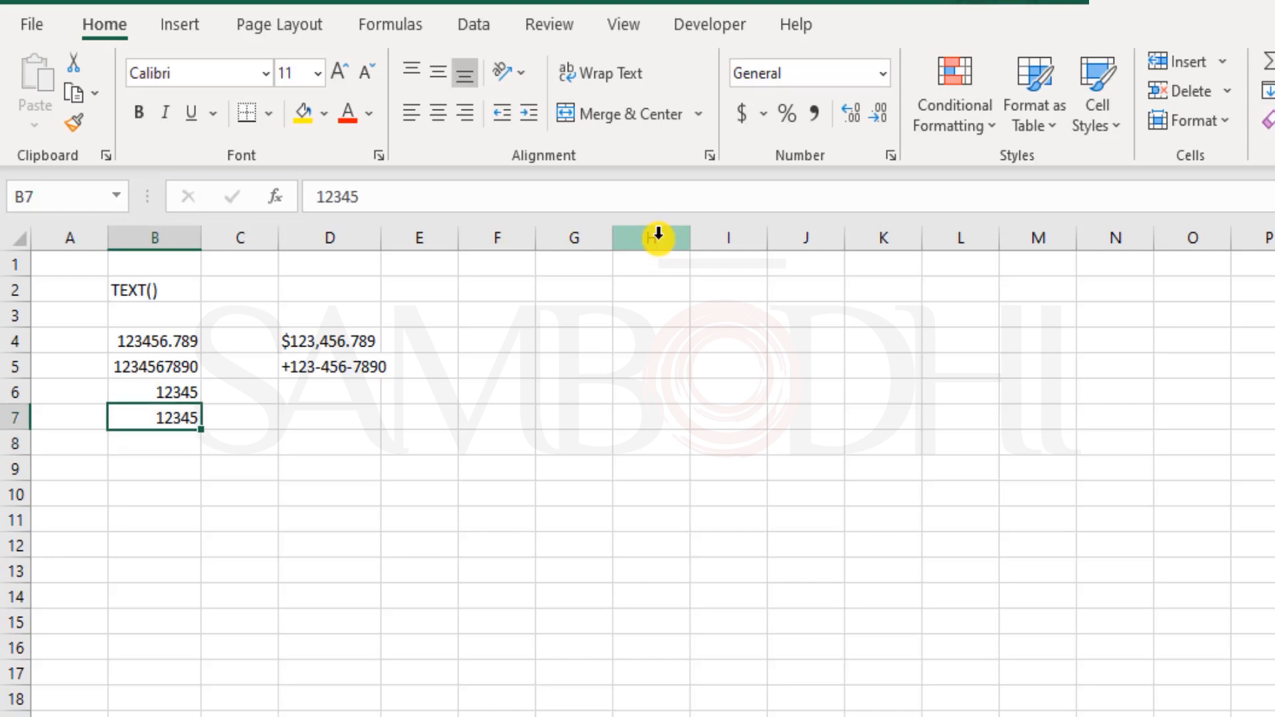
{"action": "key", "text": "Up"}
{"action": "key", "text": "Right"}
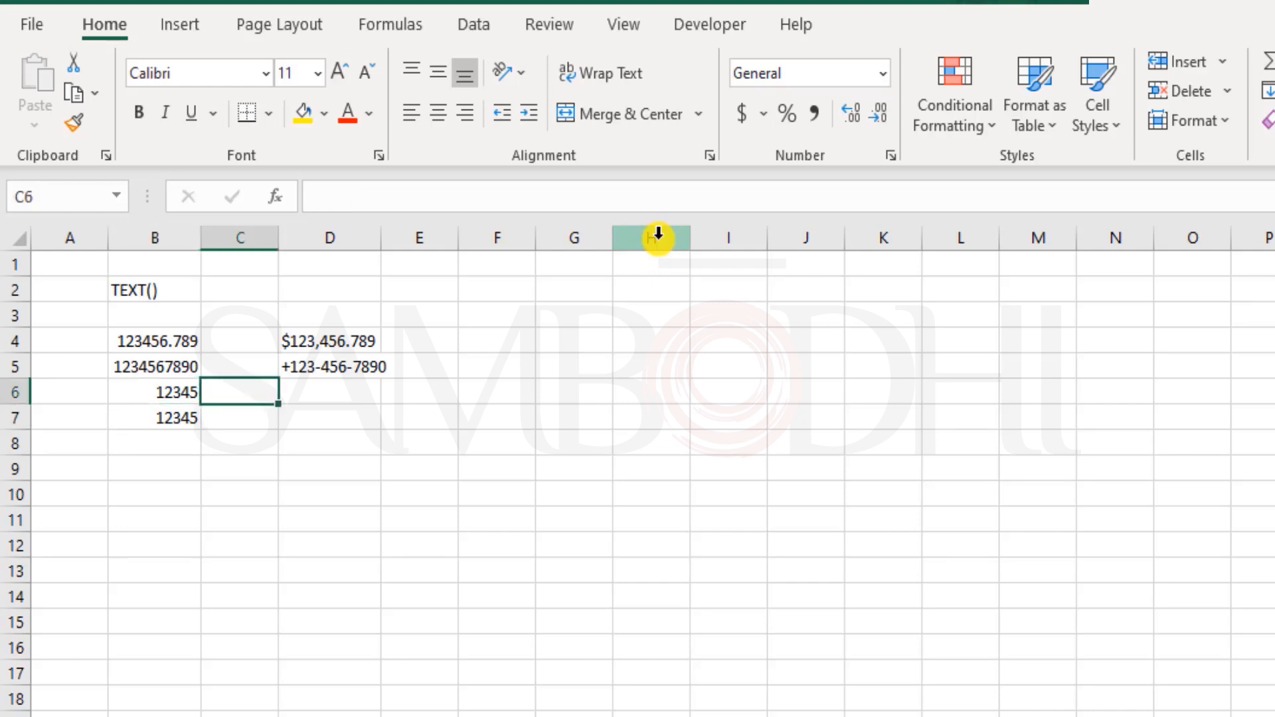
{"action": "key", "text": "Down"}
{"action": "key", "text": "Left"}
{"action": "key", "text": "Delete"}
{"action": "key", "text": "Up"}
{"action": "key", "text": "Right"}
{"action": "key", "text": "Right"}
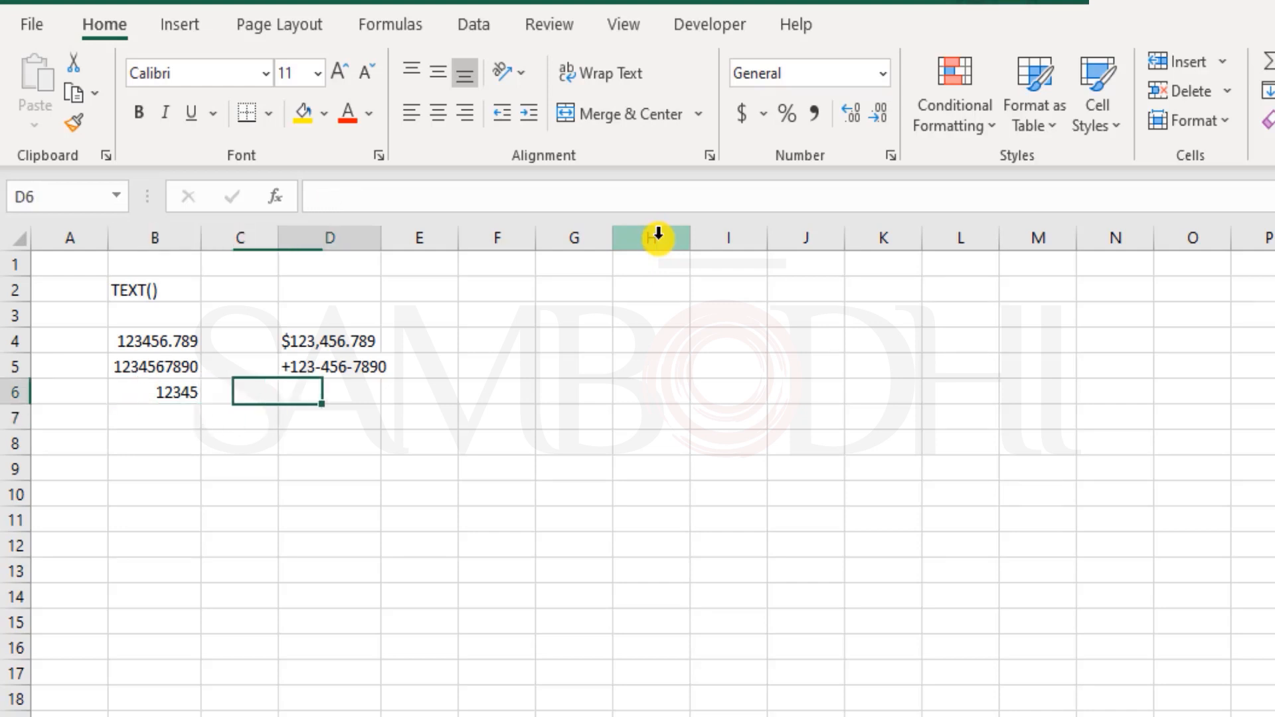
- Enter =TEXT(B6,"00000000") in D6 so 12345 displays as 00012345
{"action": "type", "text": "=text"}
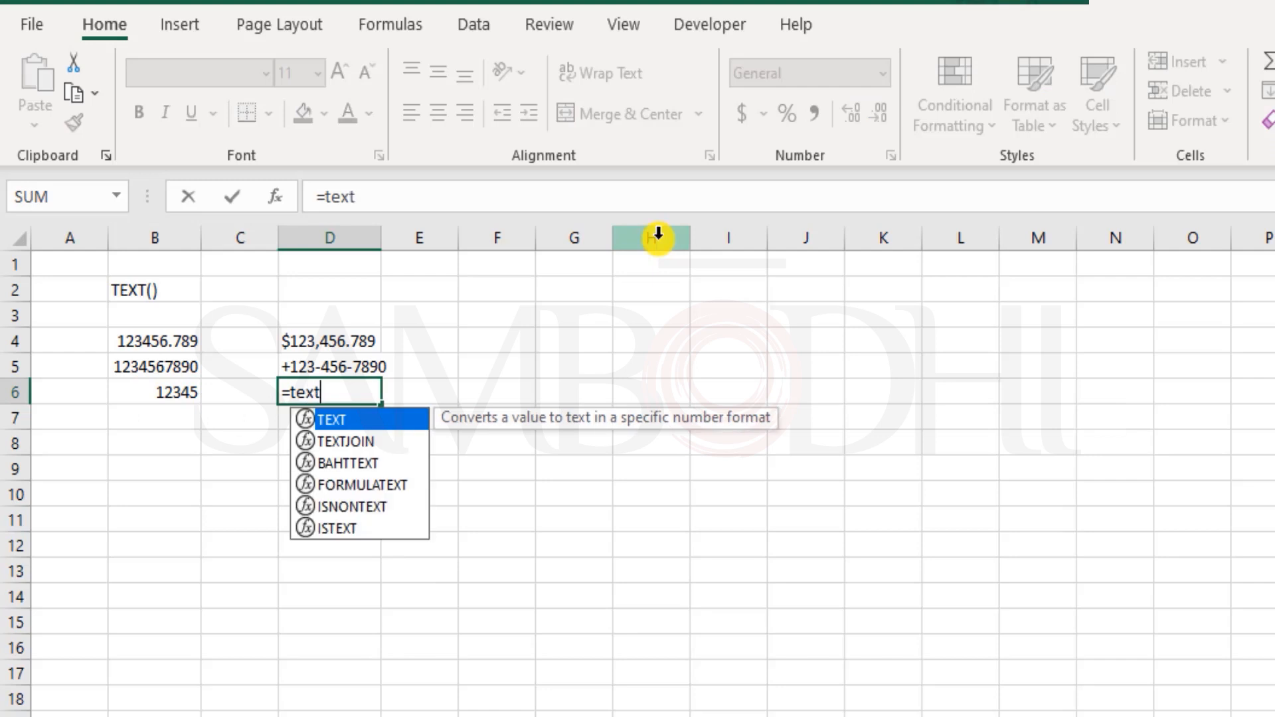
{"action": "key", "text": "Tab"}
{"action": "key", "text": "Left"}
{"action": "key", "text": "Left"}
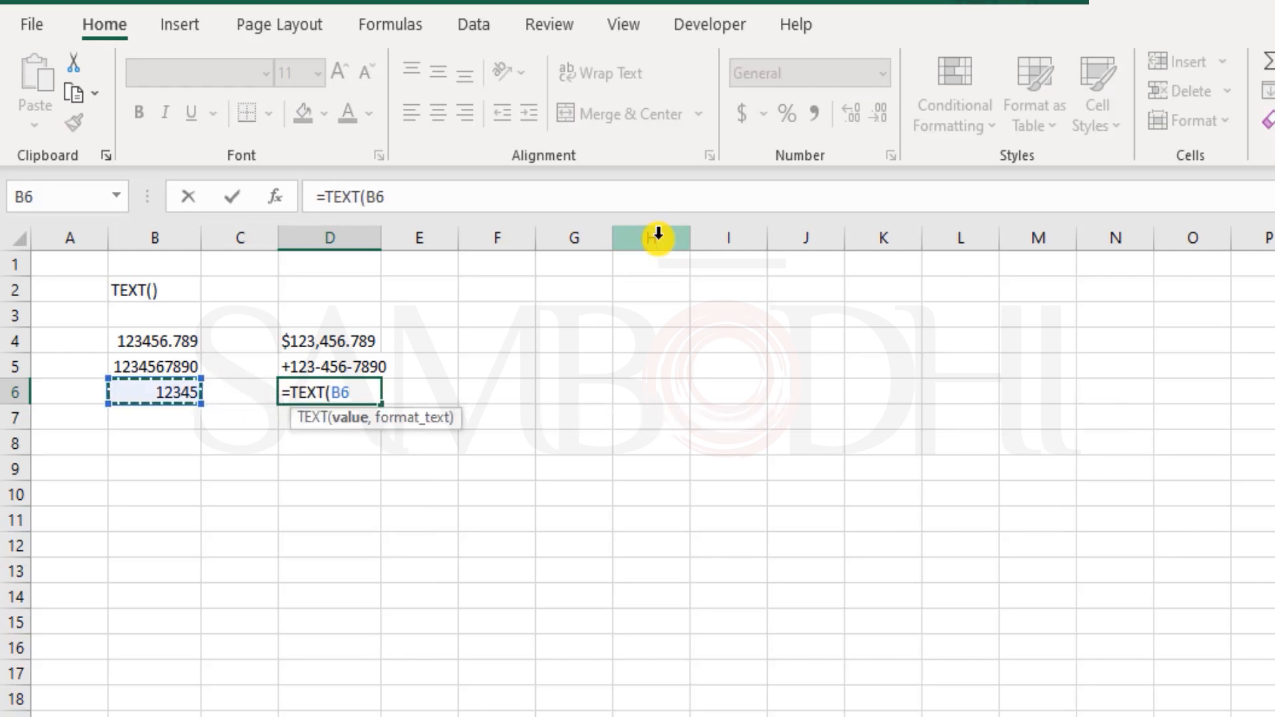
{"action": "type", "text": ",\""}
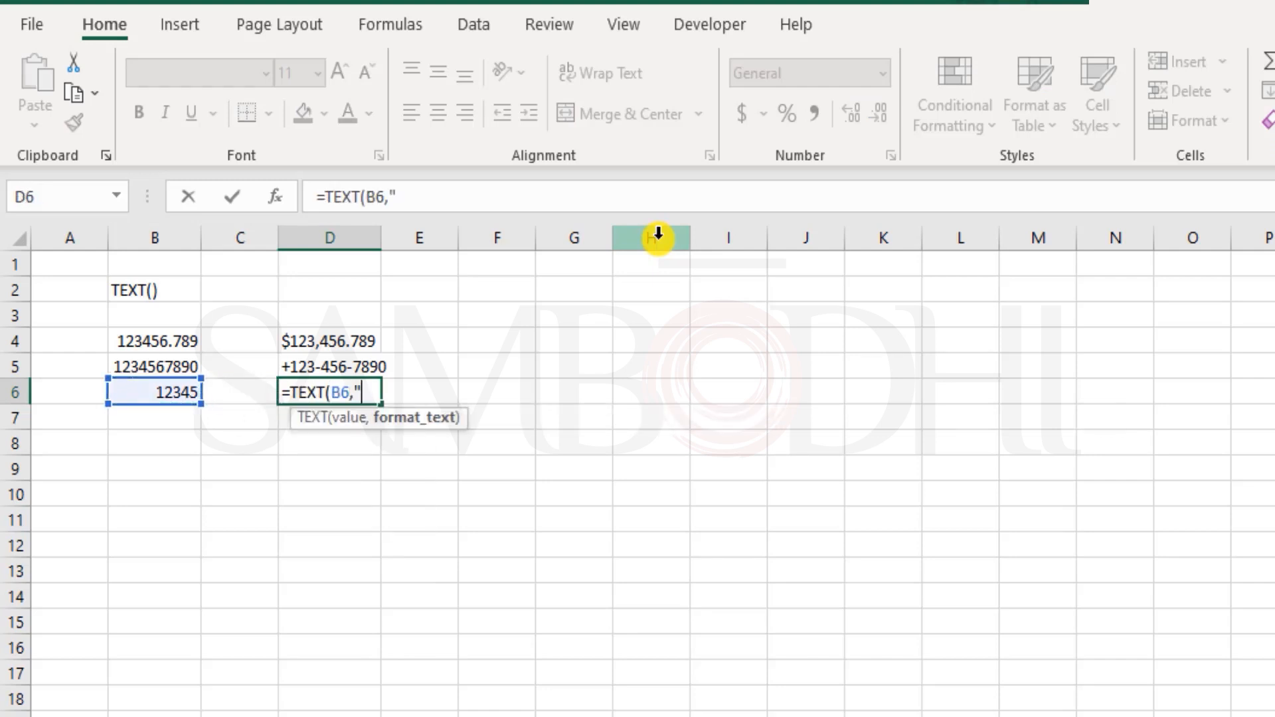
{"action": "type", "text": "00000"}
{"action": "type", "text": "000"}
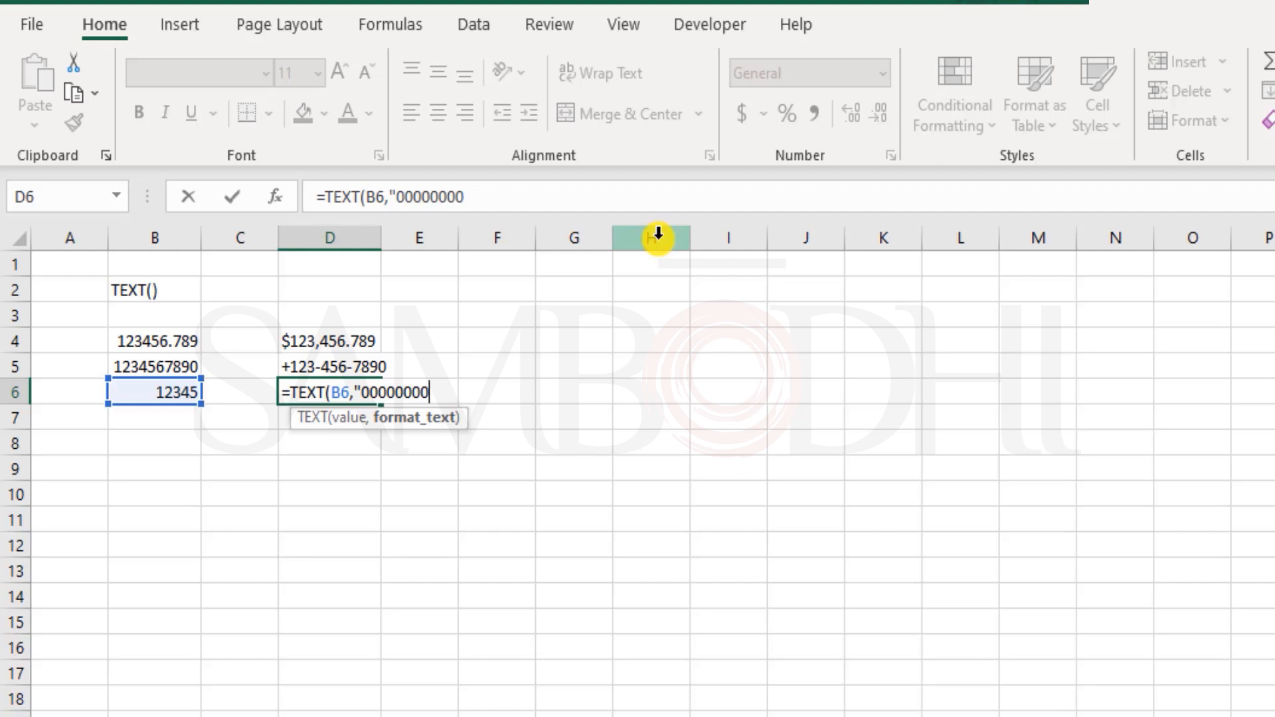
{"action": "type", "text": "\")"}
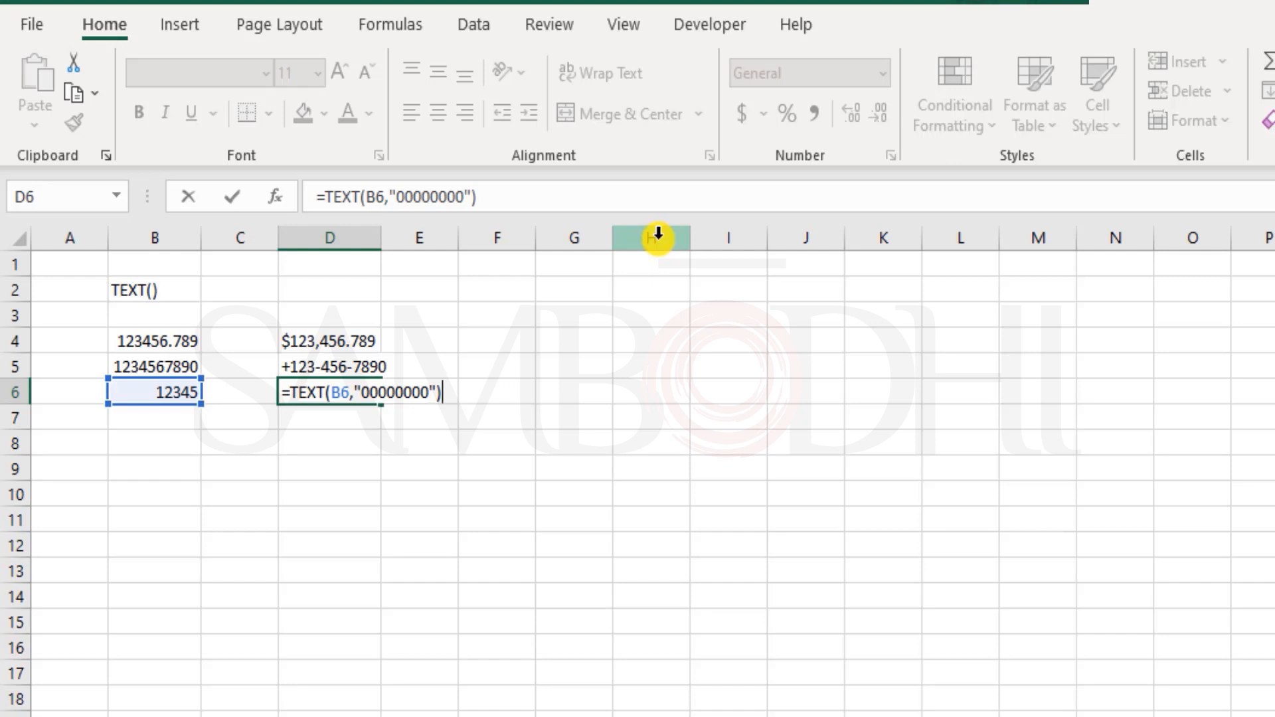
{"action": "key", "text": "Return"}
{"action": "key", "text": "Up"}
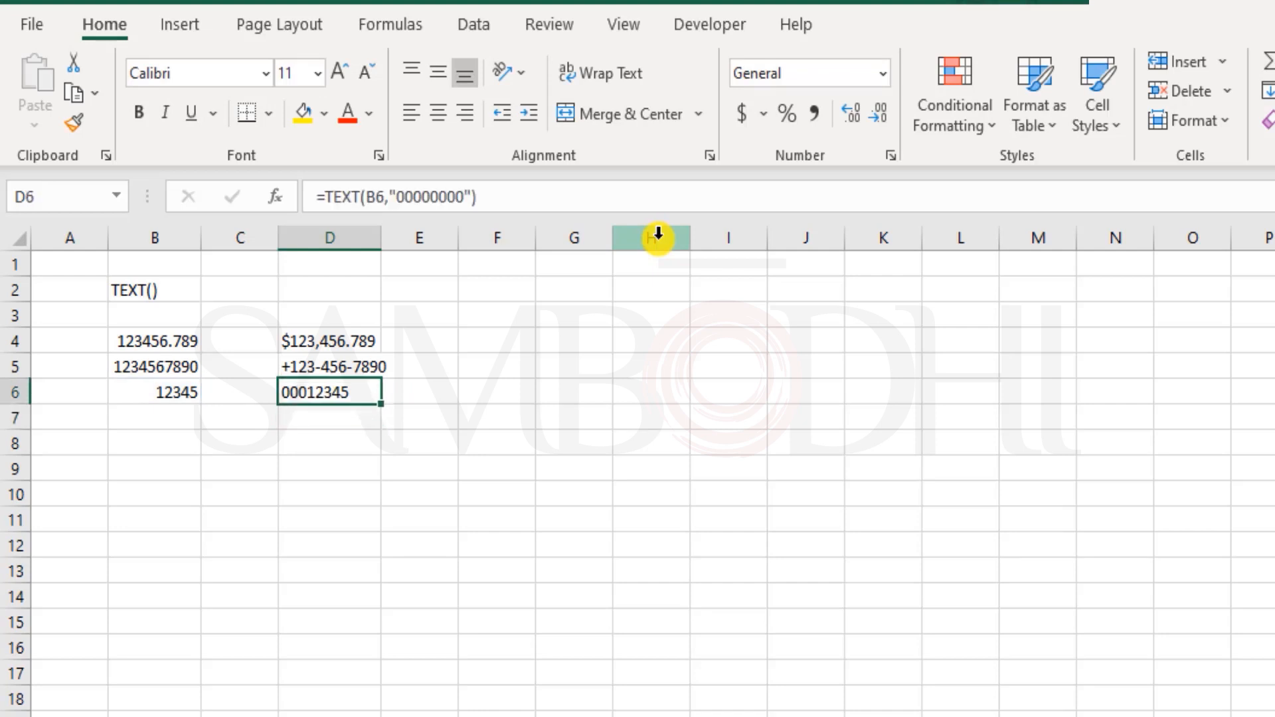
{"action": "key", "text": "Left"}
{"action": "key", "text": "Left"}
{"action": "key", "text": "F2"}
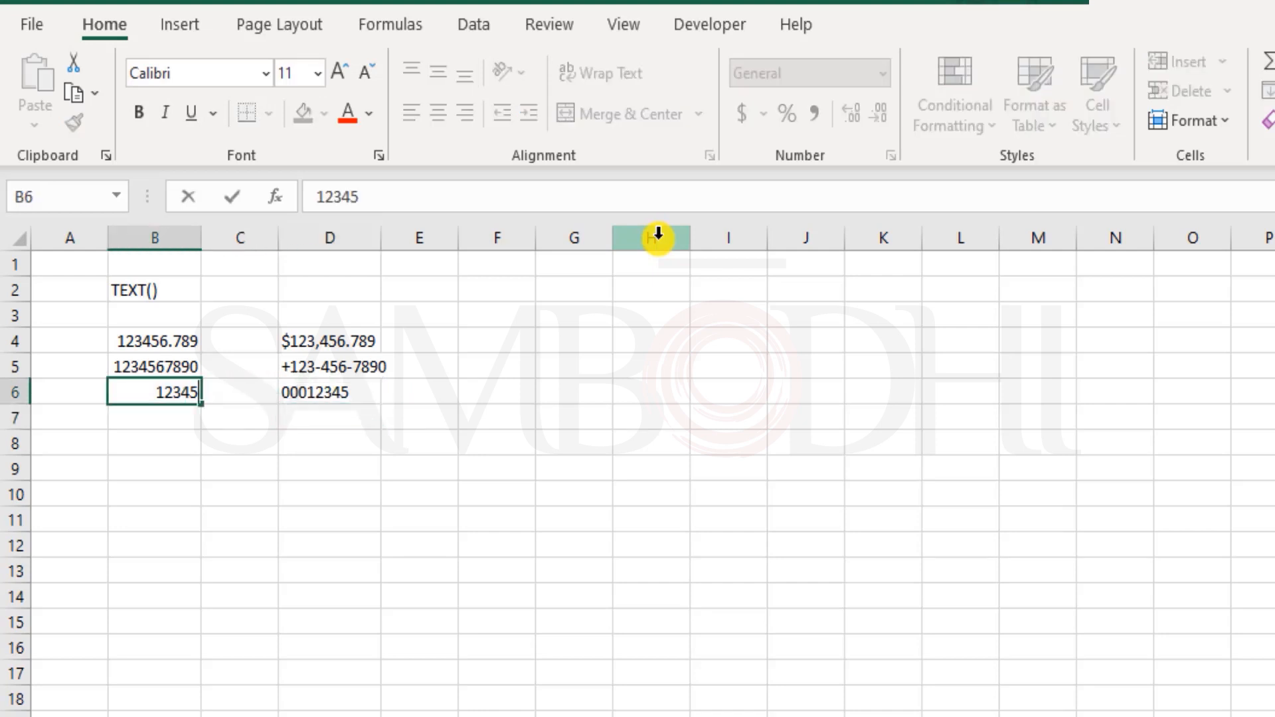
{"action": "type", "text": "678"}
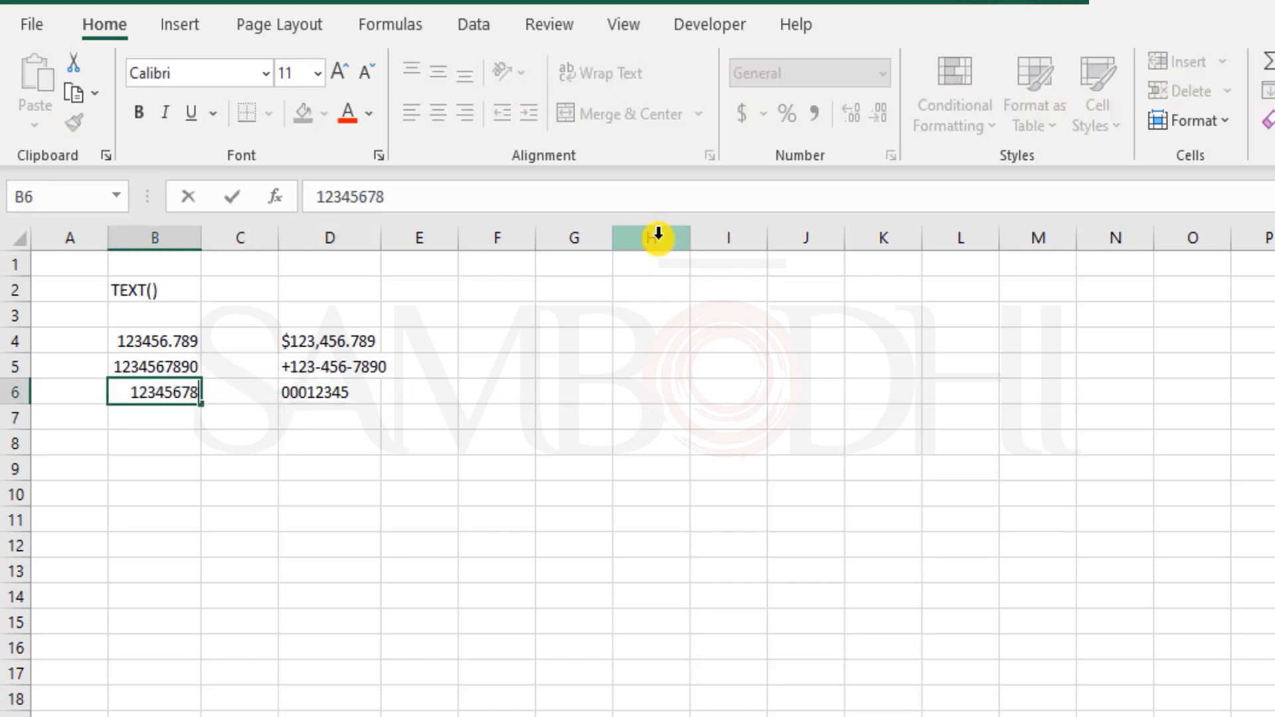
{"action": "key", "text": "Return"}
{"action": "key", "text": "Up"}
{"action": "key", "text": "F2"}
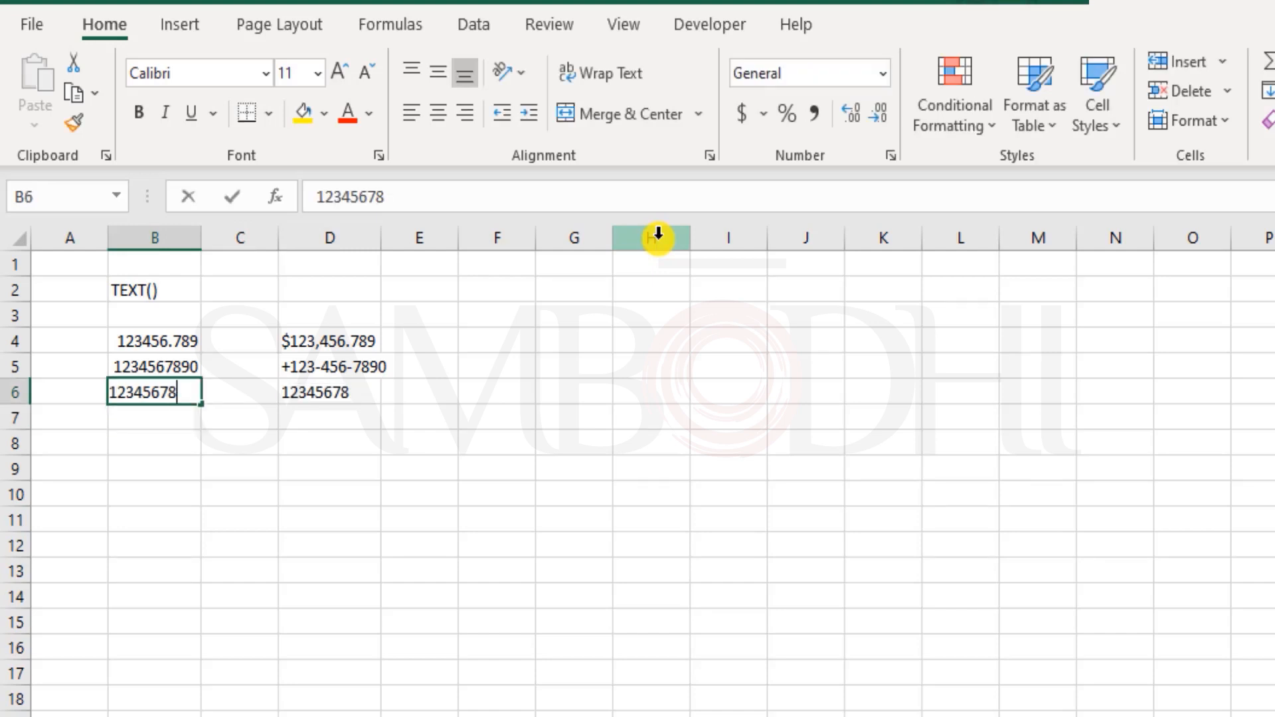
{"action": "type", "text": "9"}
{"action": "key", "text": "Return"}
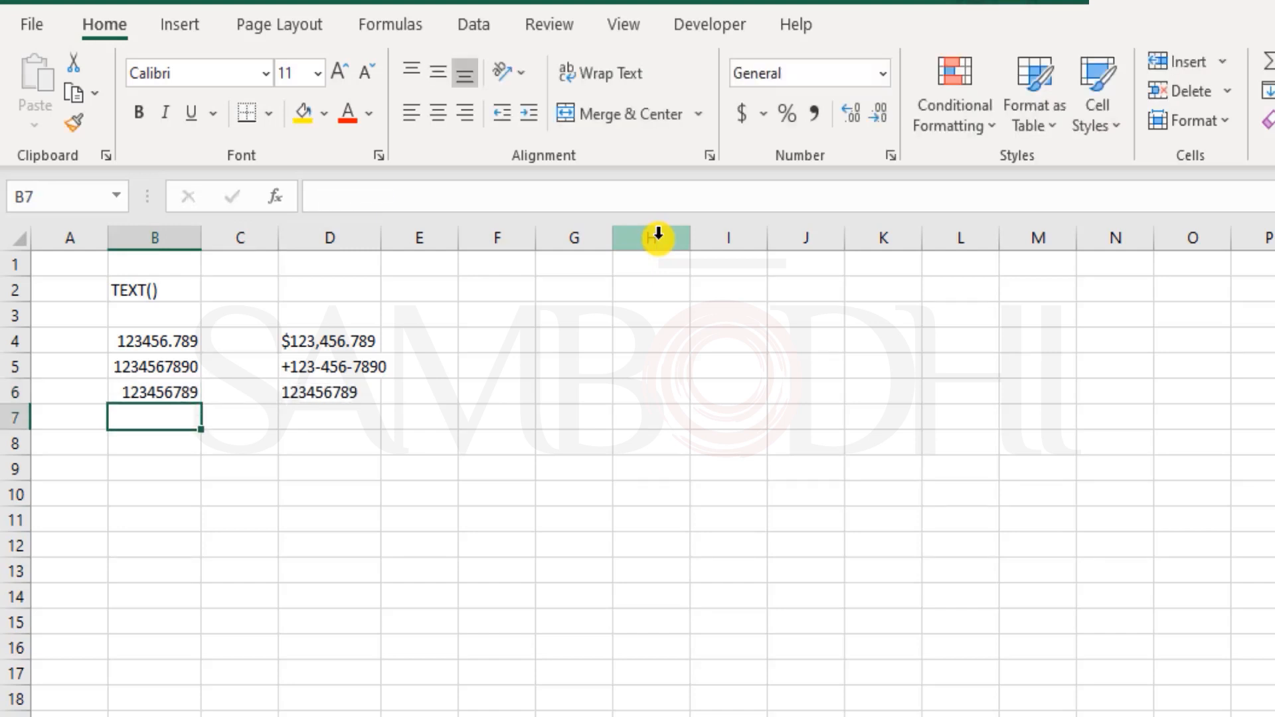
{"action": "key", "text": "Up"}
{"action": "key", "text": "F2"}
{"action": "key", "text": "BackSpace"}
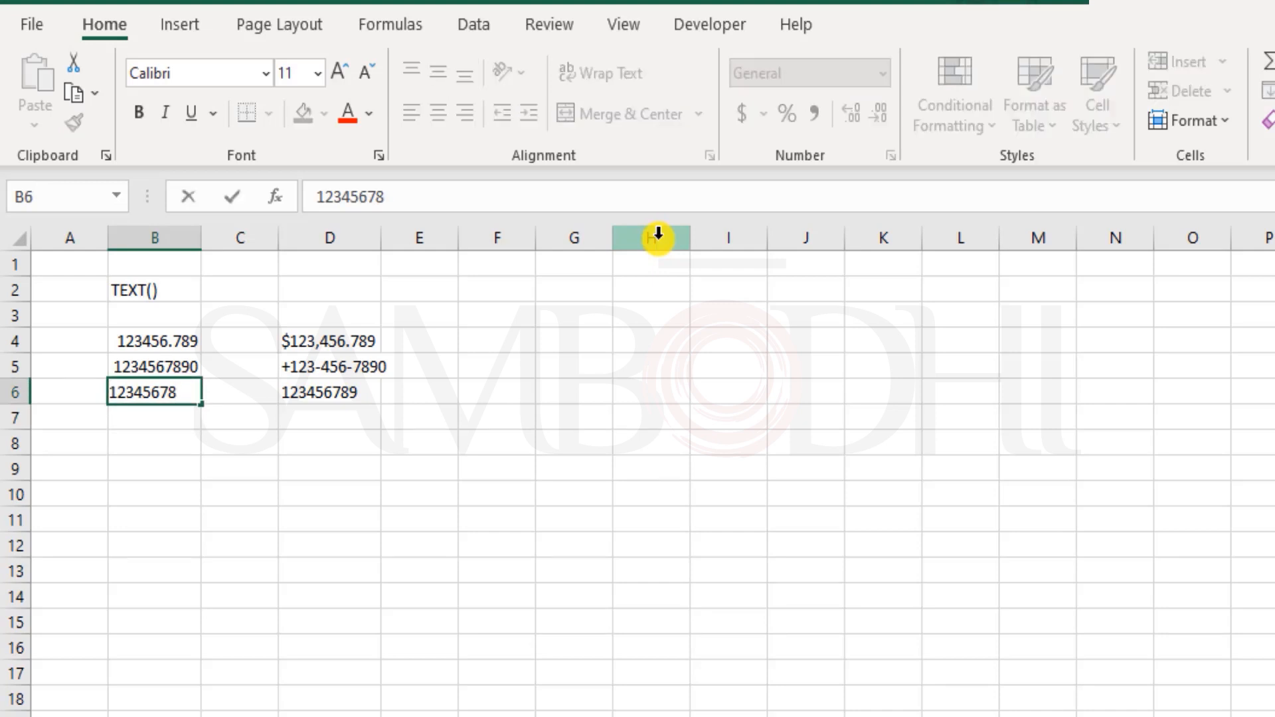
{"action": "type", "text": "0"}
{"action": "key", "text": "Return"}
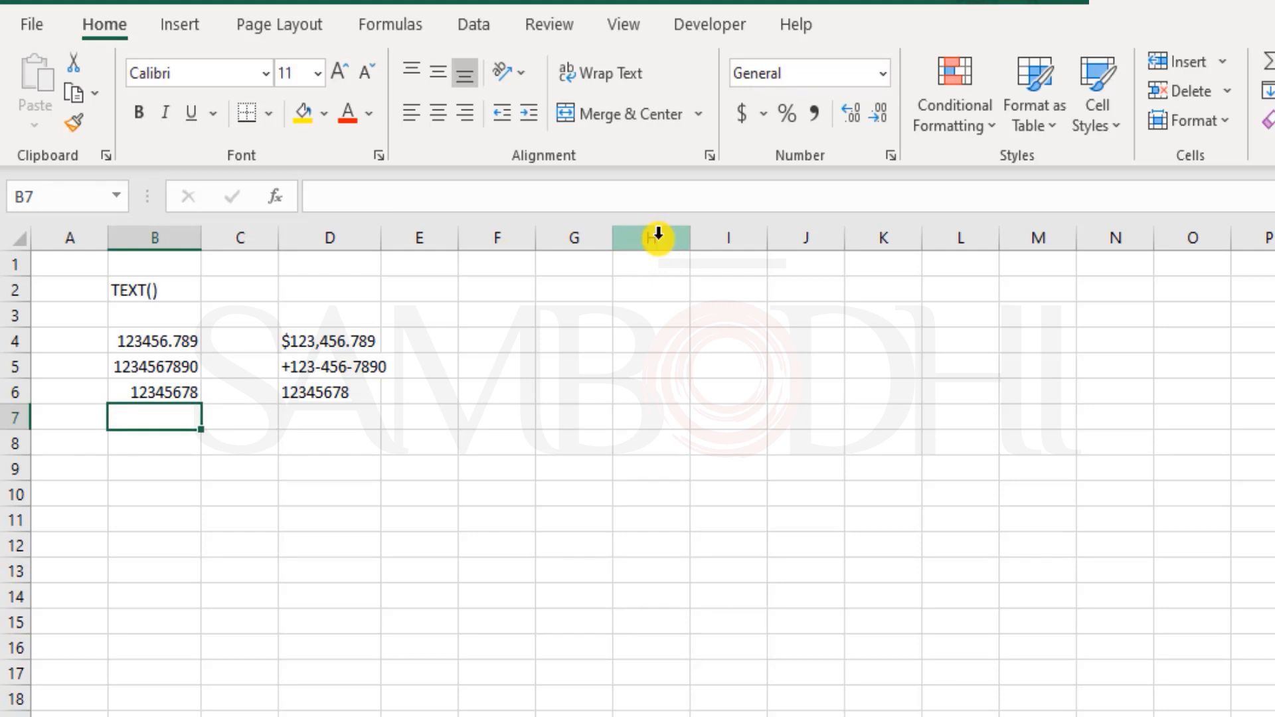
{"action": "key", "text": "Up"}
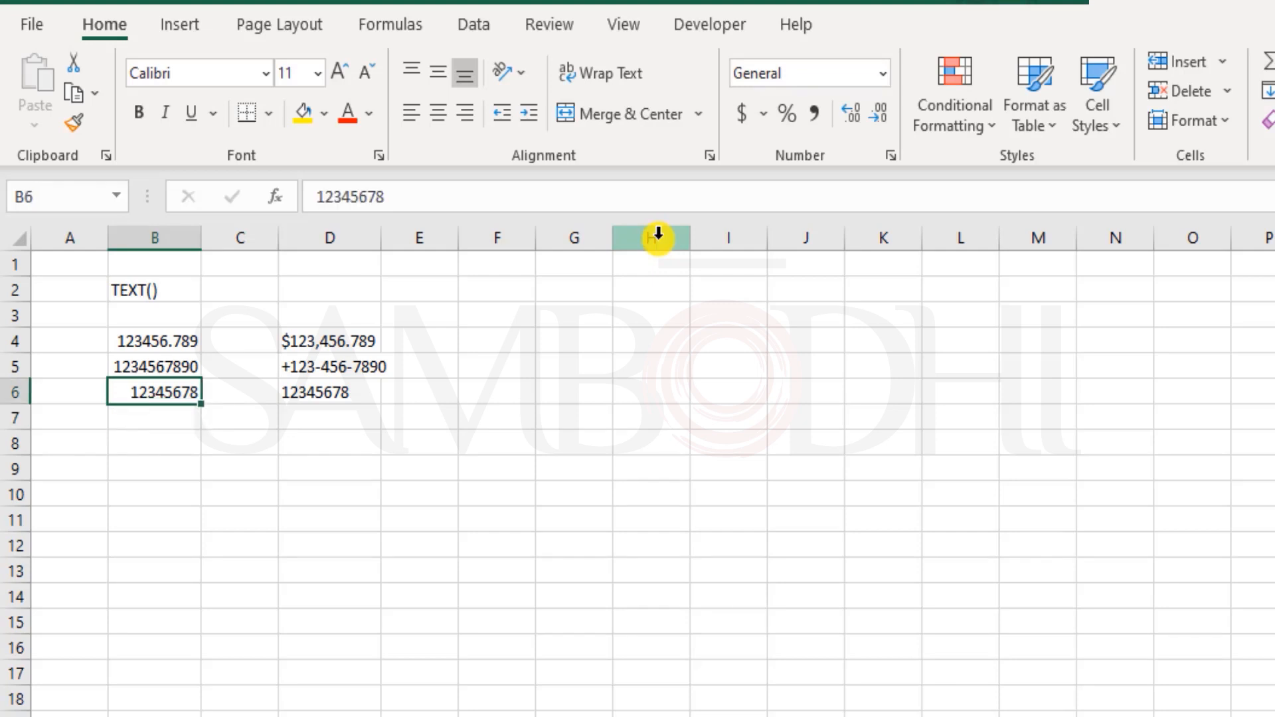
{"action": "key", "text": "Right"}
{"action": "key", "text": "Right"}
{"action": "key", "text": "F2"}
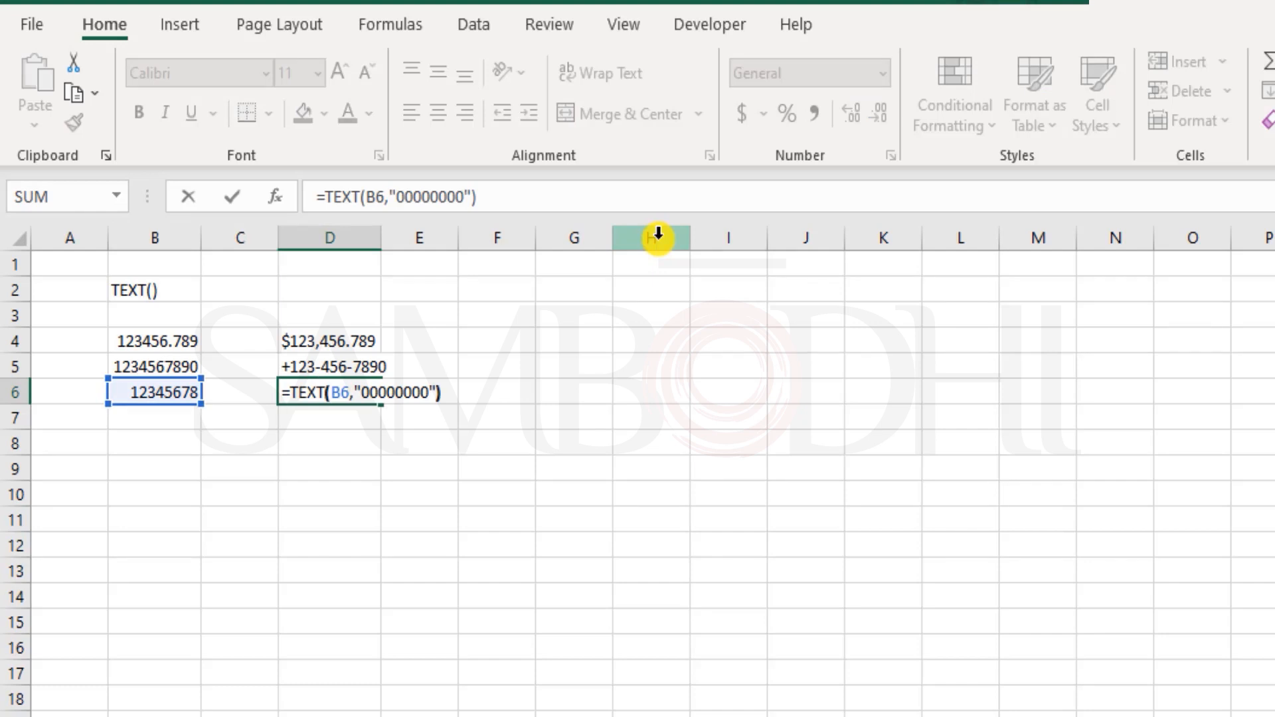
{"action": "key", "text": "Left"}
{"action": "key", "text": "Left"}
{"action": "type", "text": "0"}
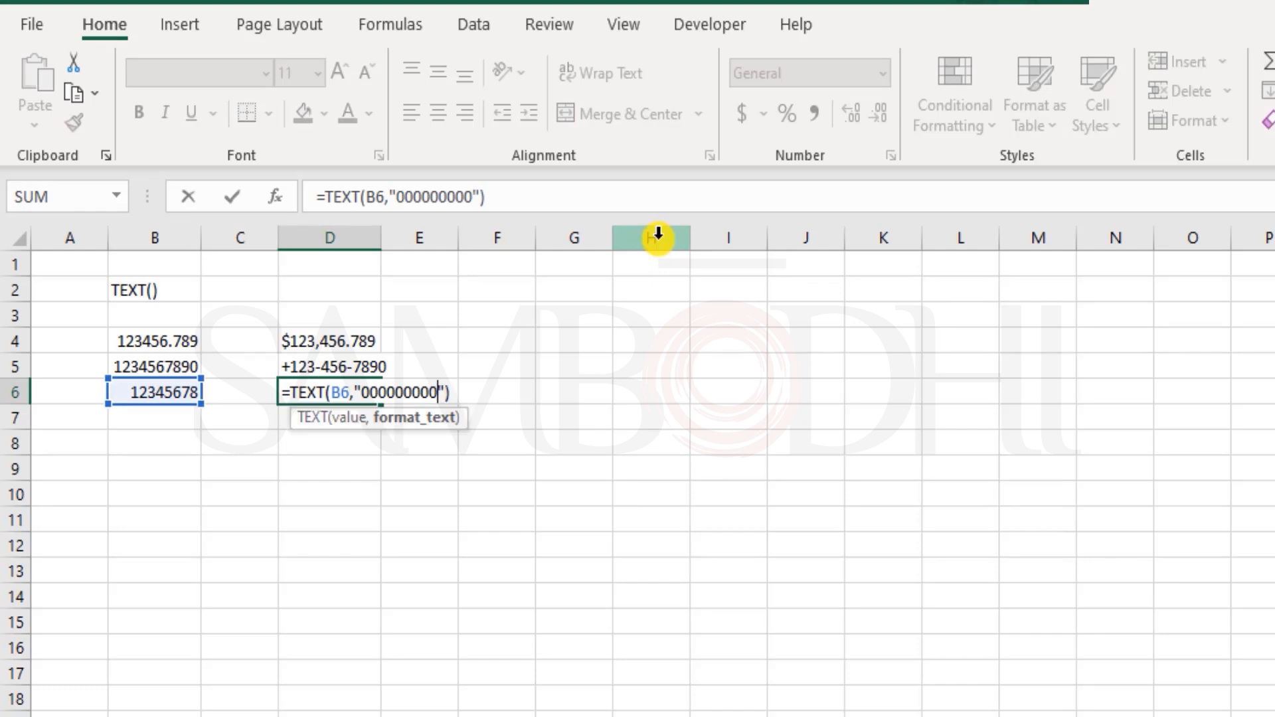
{"action": "key", "text": "Return"}
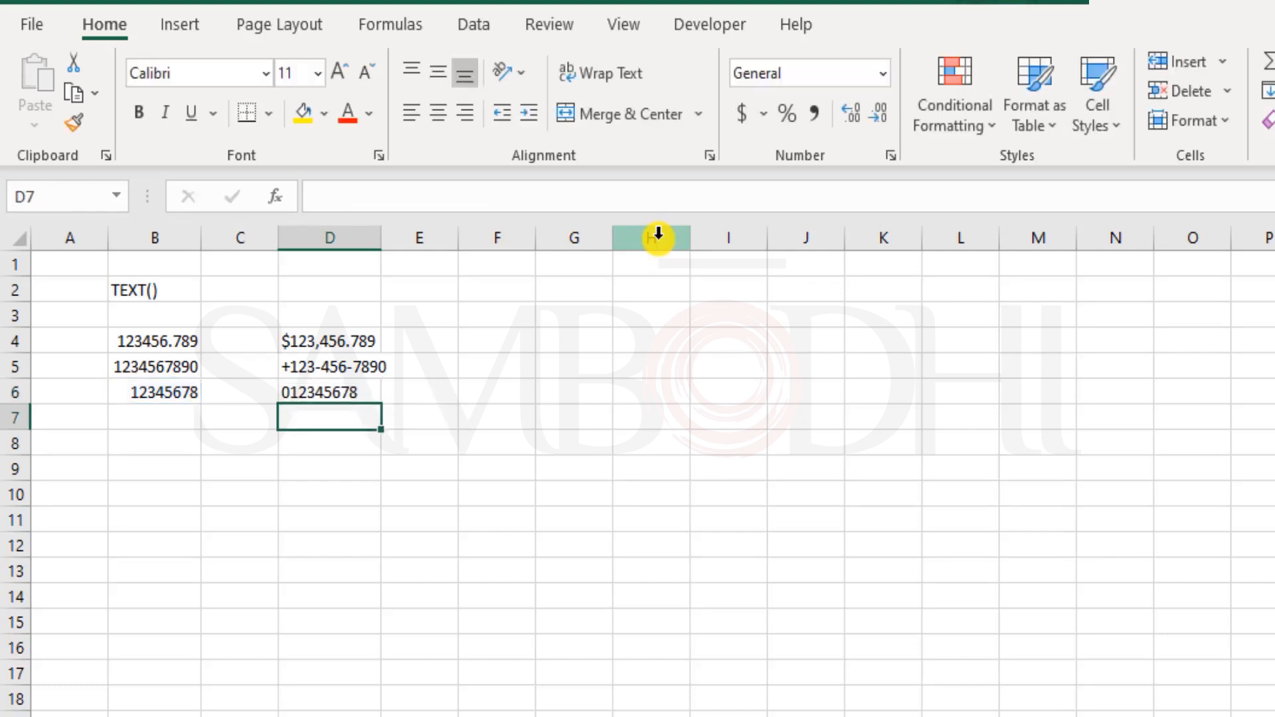
{"action": "key", "text": "Up"}
{"action": "key", "text": "ctrl+z"}
{"action": "key", "text": "ctrl+z"}
{"action": "key", "text": "ctrl+z"}
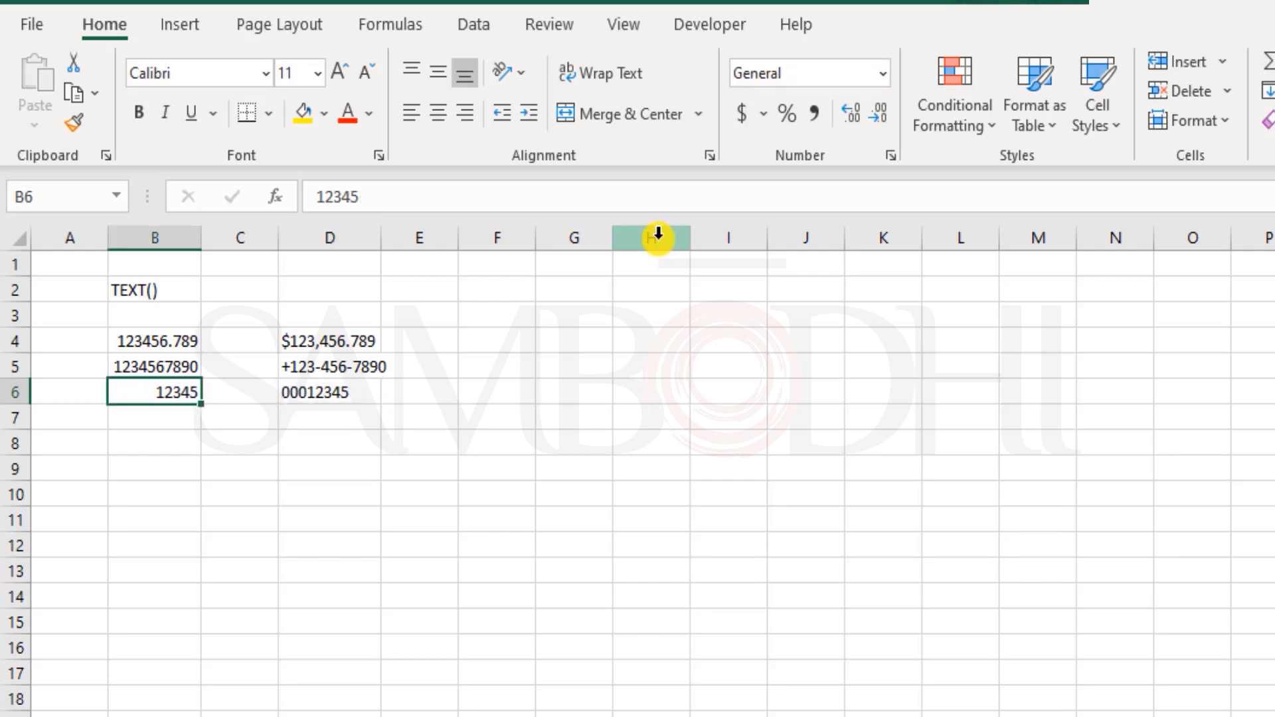
{"action": "key", "text": "Right"}
{"action": "key", "text": "Right"}
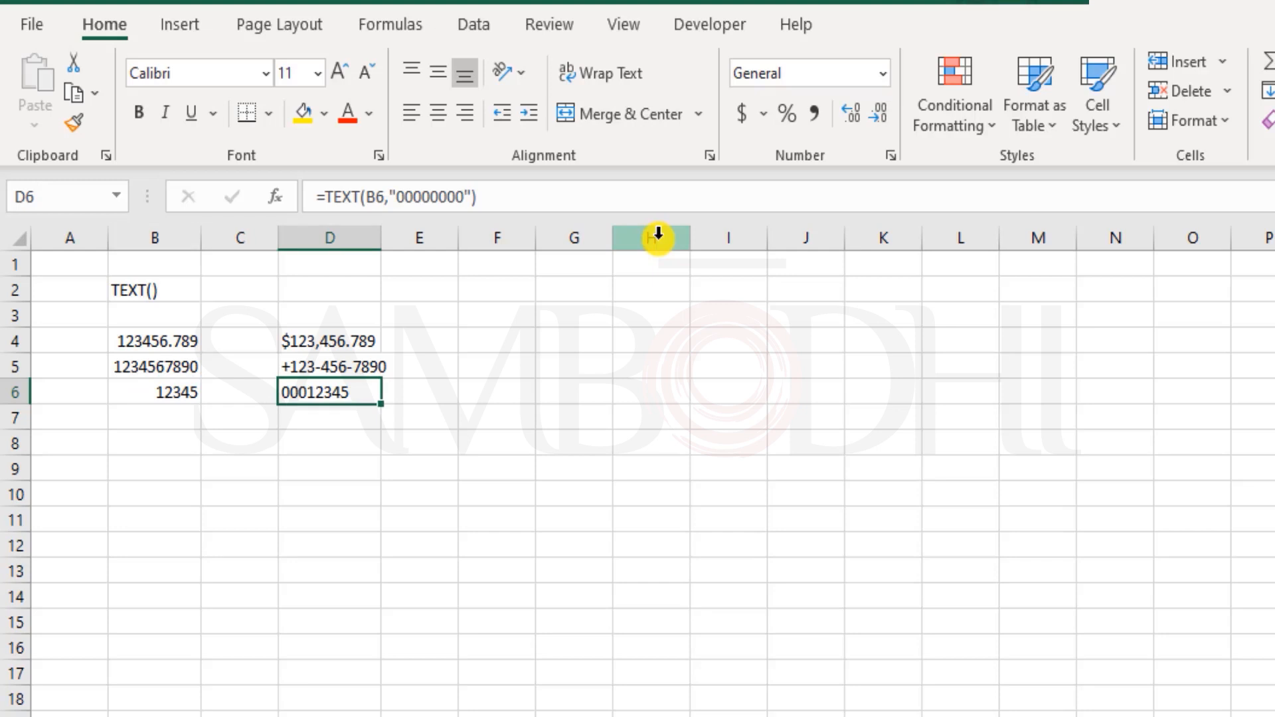
{"action": "key", "text": "Down"}
{"action": "key", "text": "Left"}
{"action": "key", "text": "Left"}
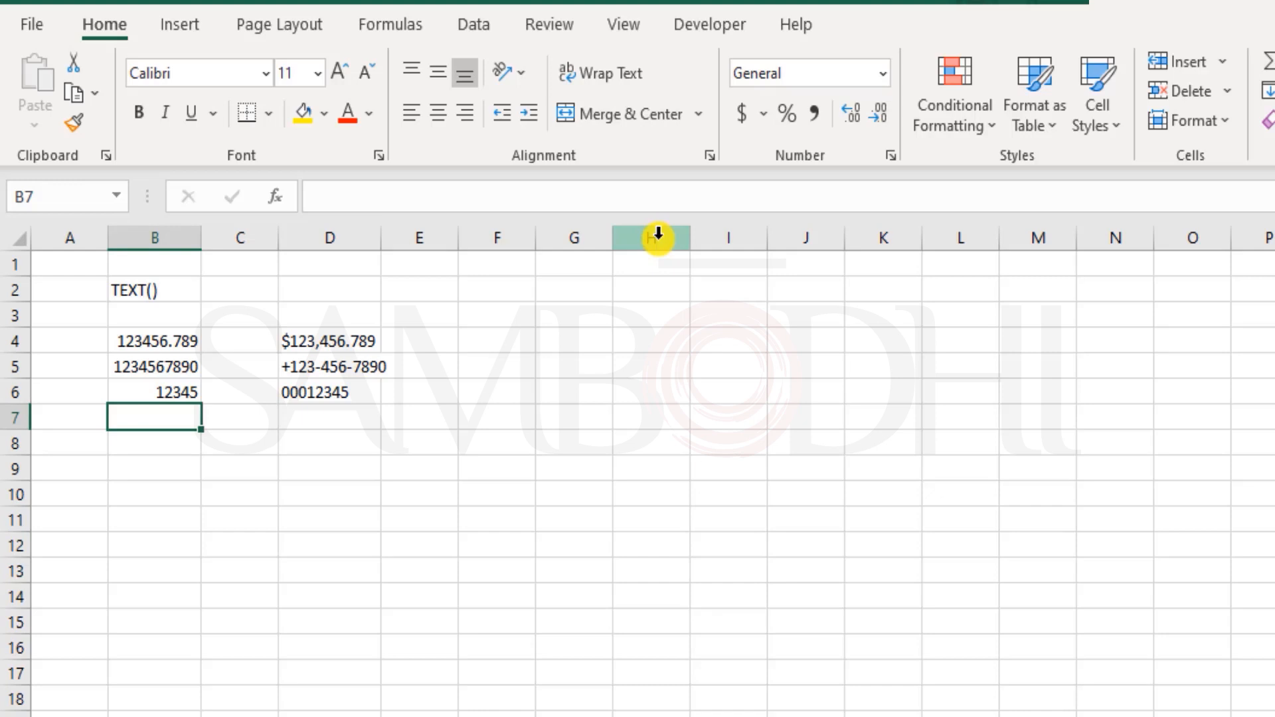
- Enter the decimal value 5.85 in B7
{"action": "type", "text": "5.85"}
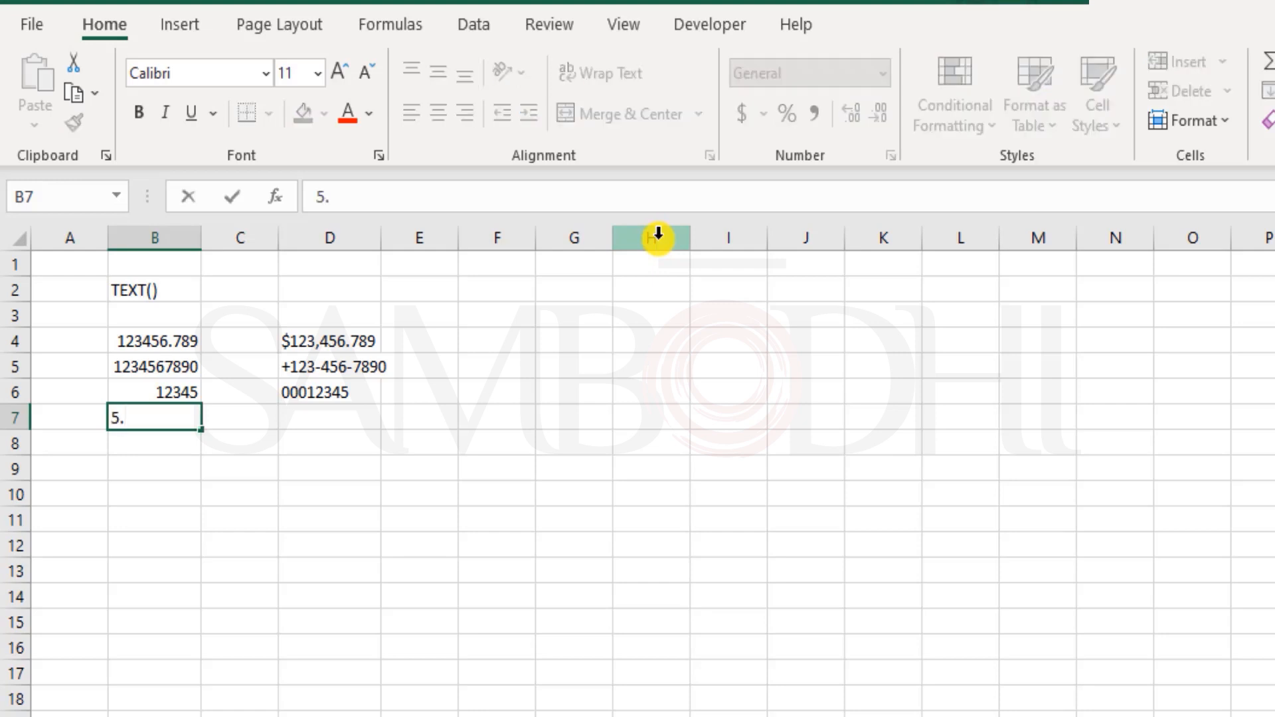
{"action": "key", "text": "Return"}
{"action": "key", "text": "Up"}
{"action": "key", "text": "Right"}
{"action": "key", "text": "Right"}
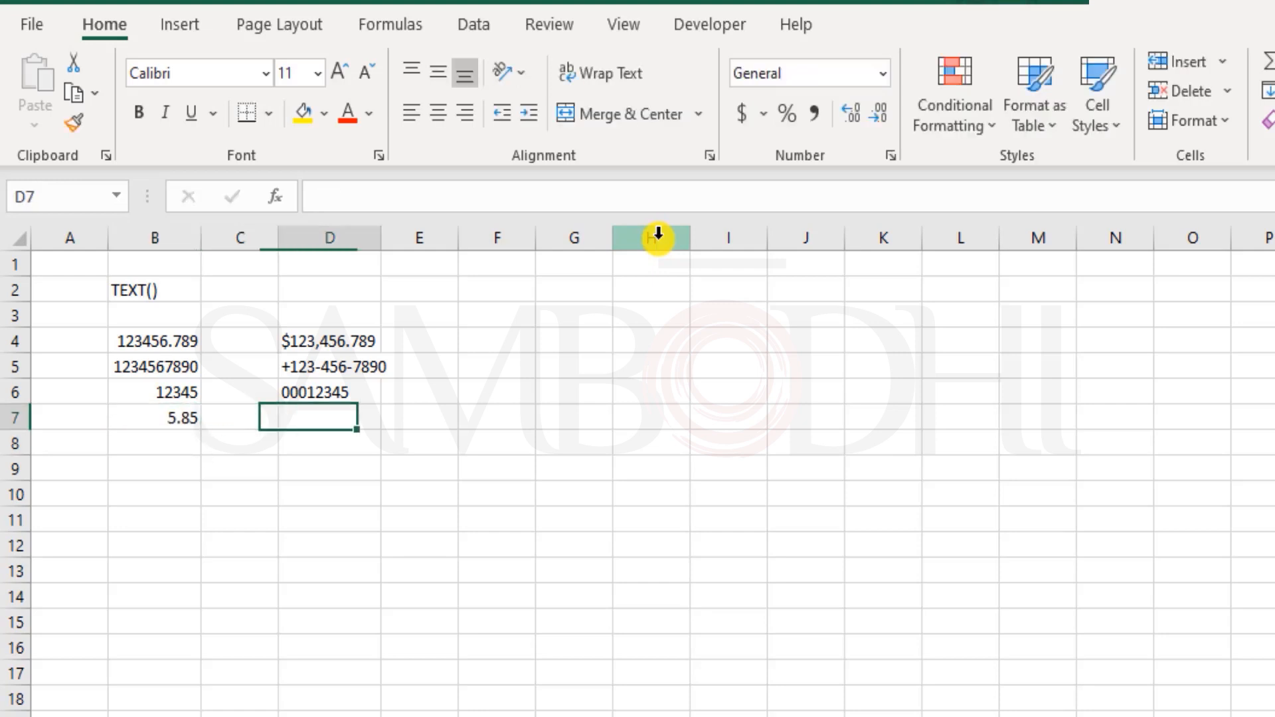
- Enter =TEXT(B7,"# ?/?") in D7 to show 5.85 as 5 6/7
{"action": "type", "text": "=tex"}
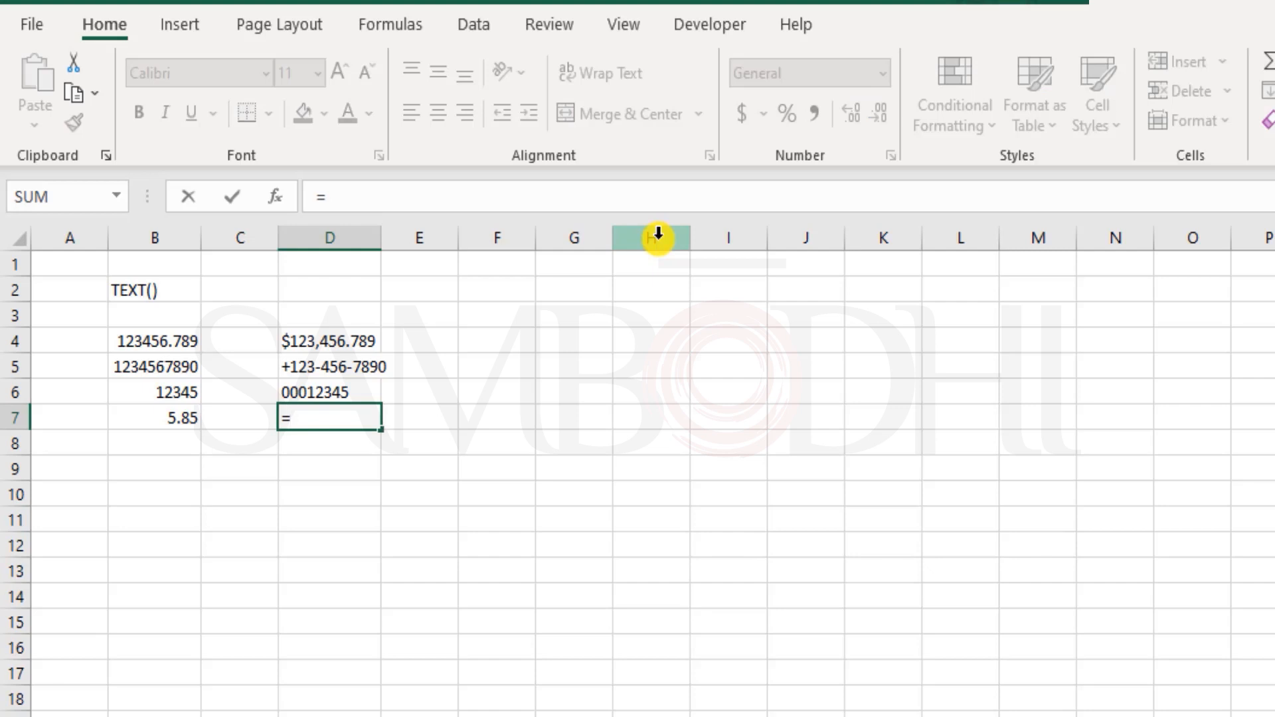
{"action": "key", "text": "Tab"}
{"action": "key", "text": "Left"}
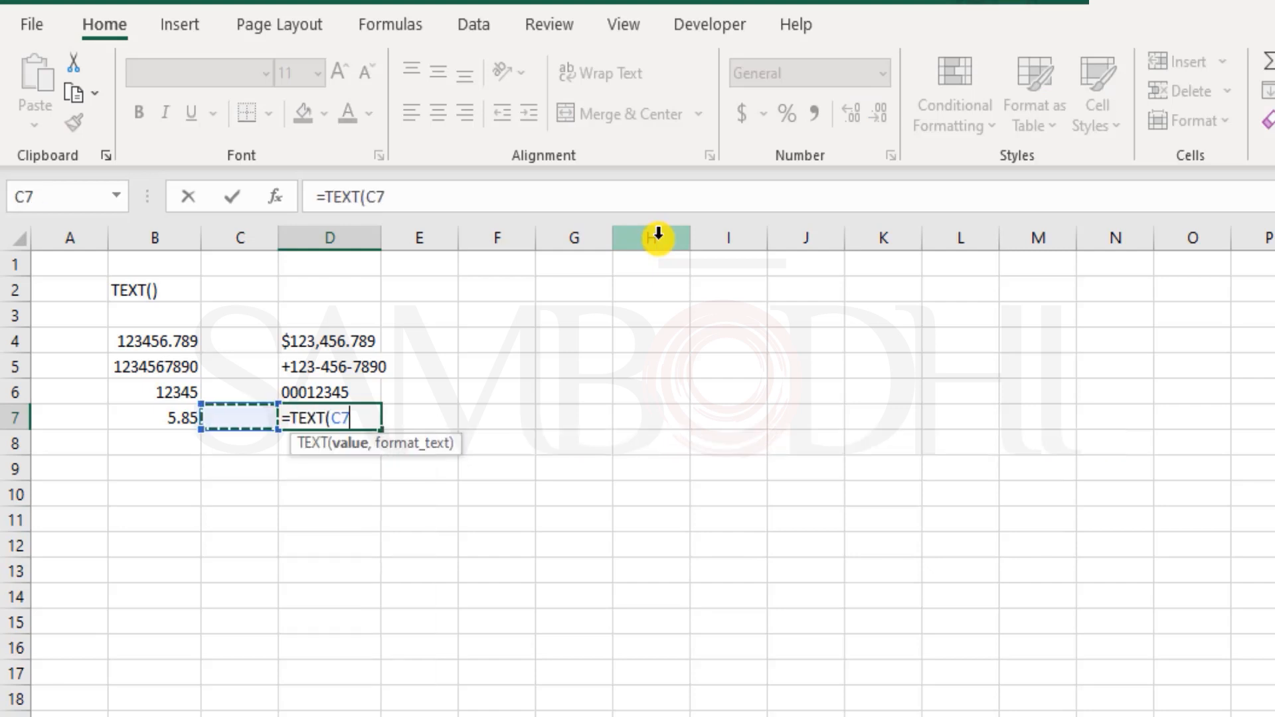
{"action": "key", "text": "Left"}
{"action": "type", "text": ","}
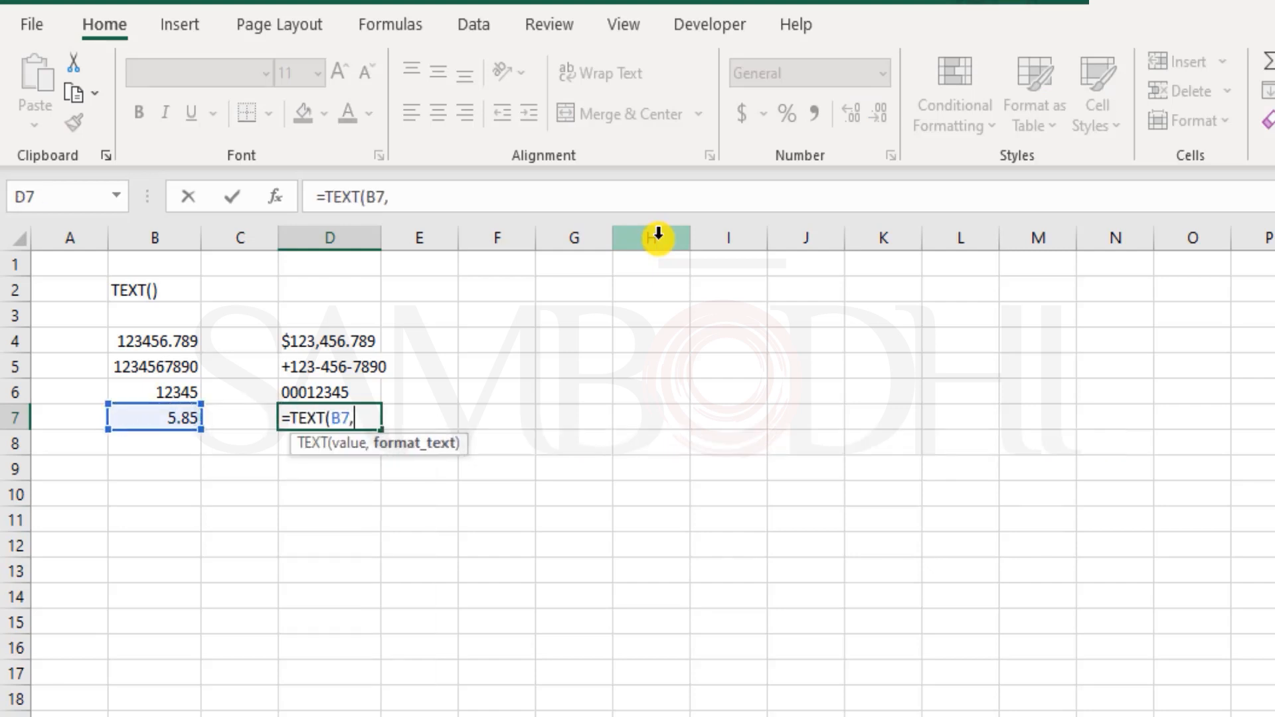
{"action": "type", "text": "\"# ?/?\")"}
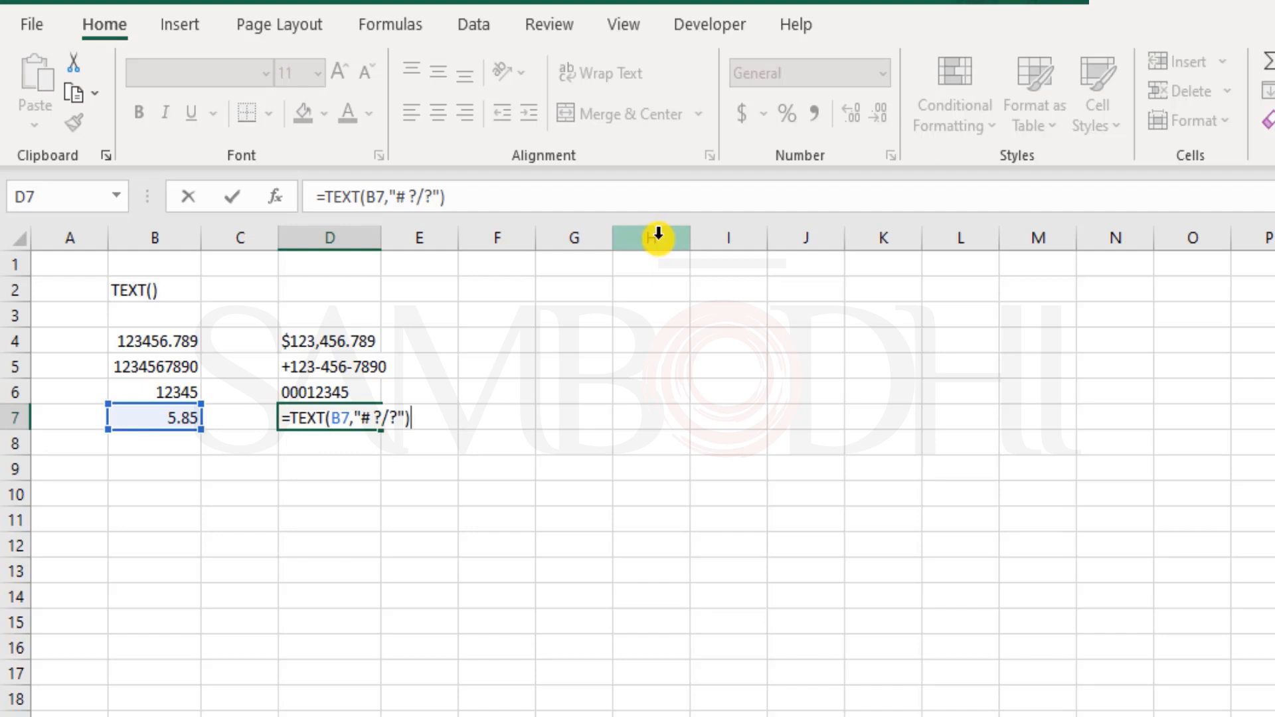
{"action": "key", "text": "Return"}
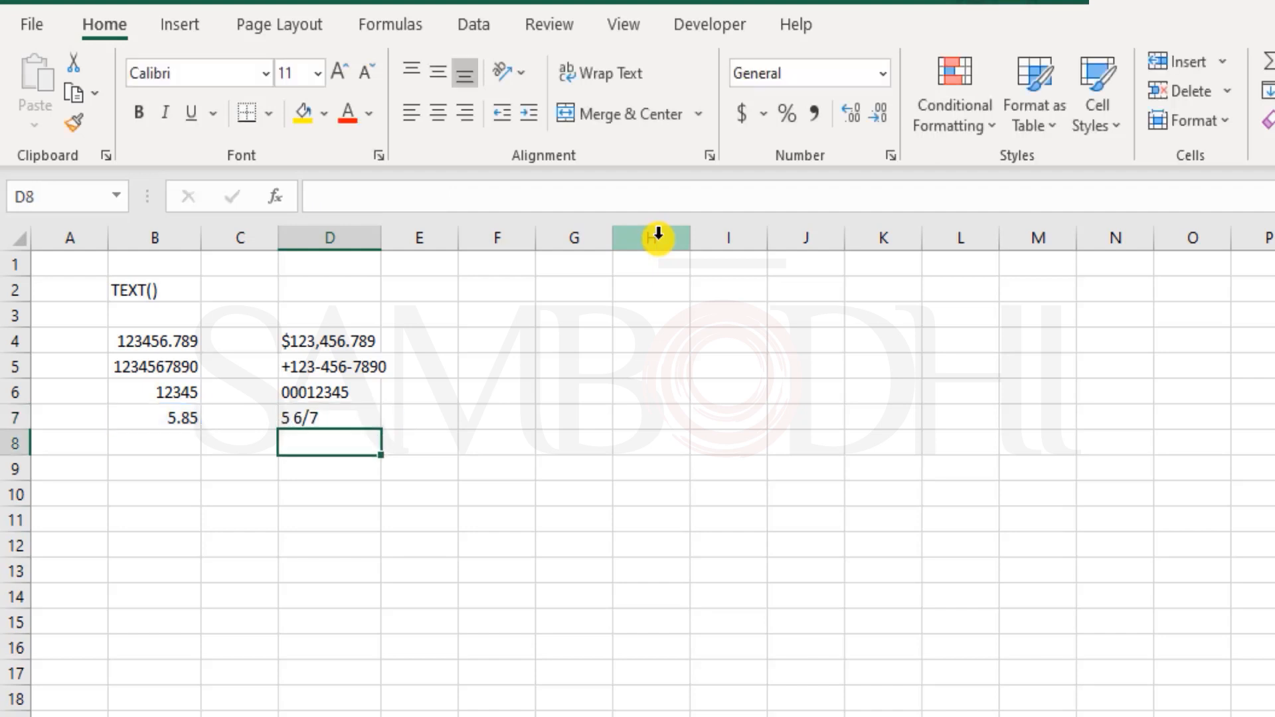
{"action": "key", "text": "Up"}
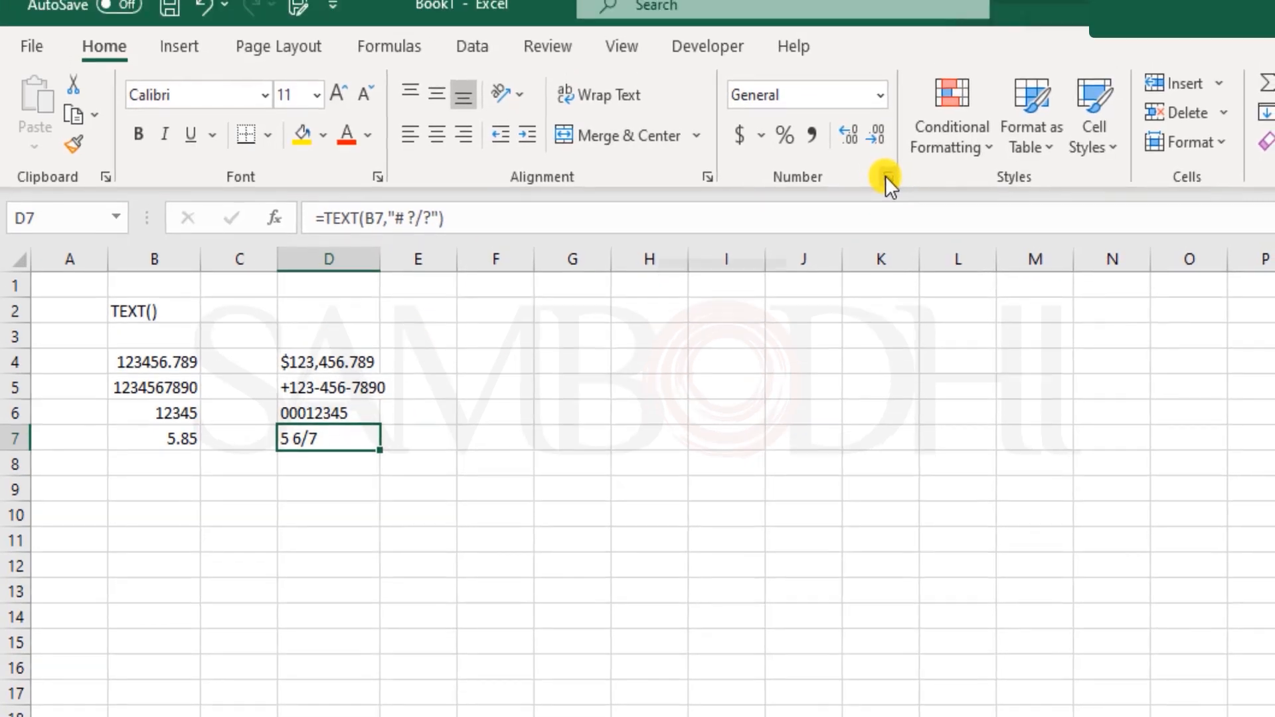
{"action": "left_click", "coordinate": [890, 155]}
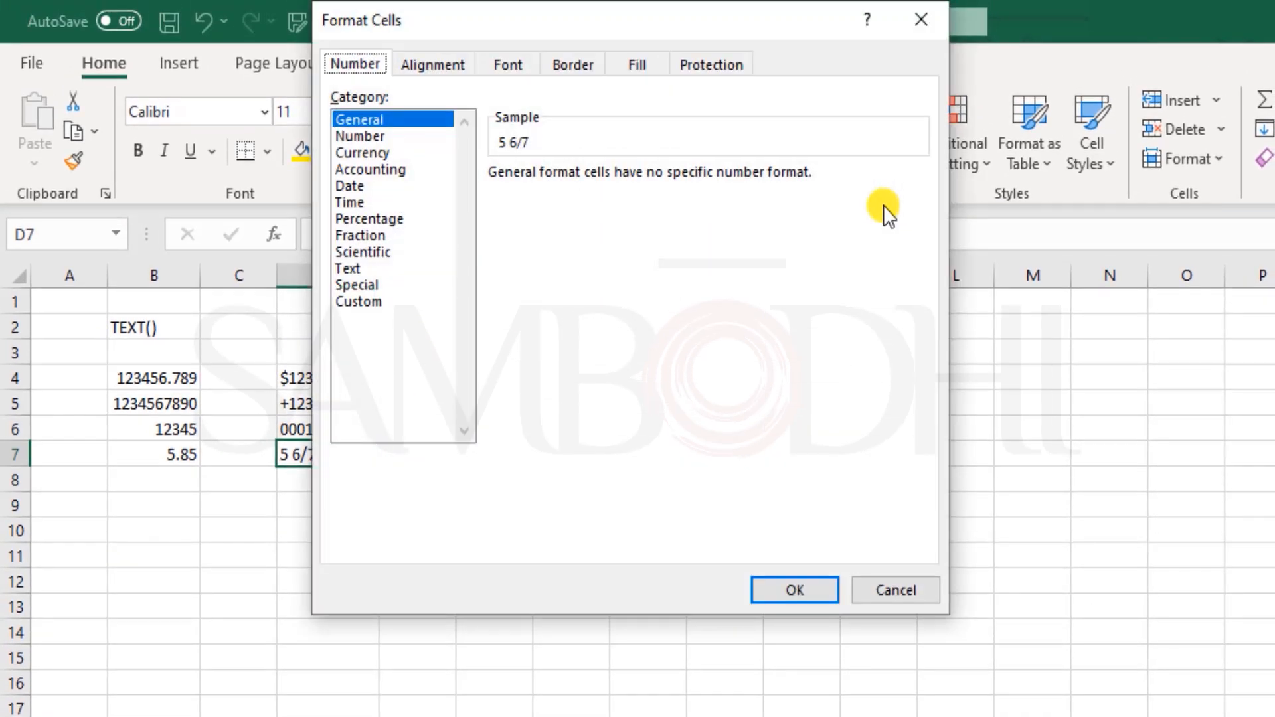
{"action": "left_click", "coordinate": [372, 301]}
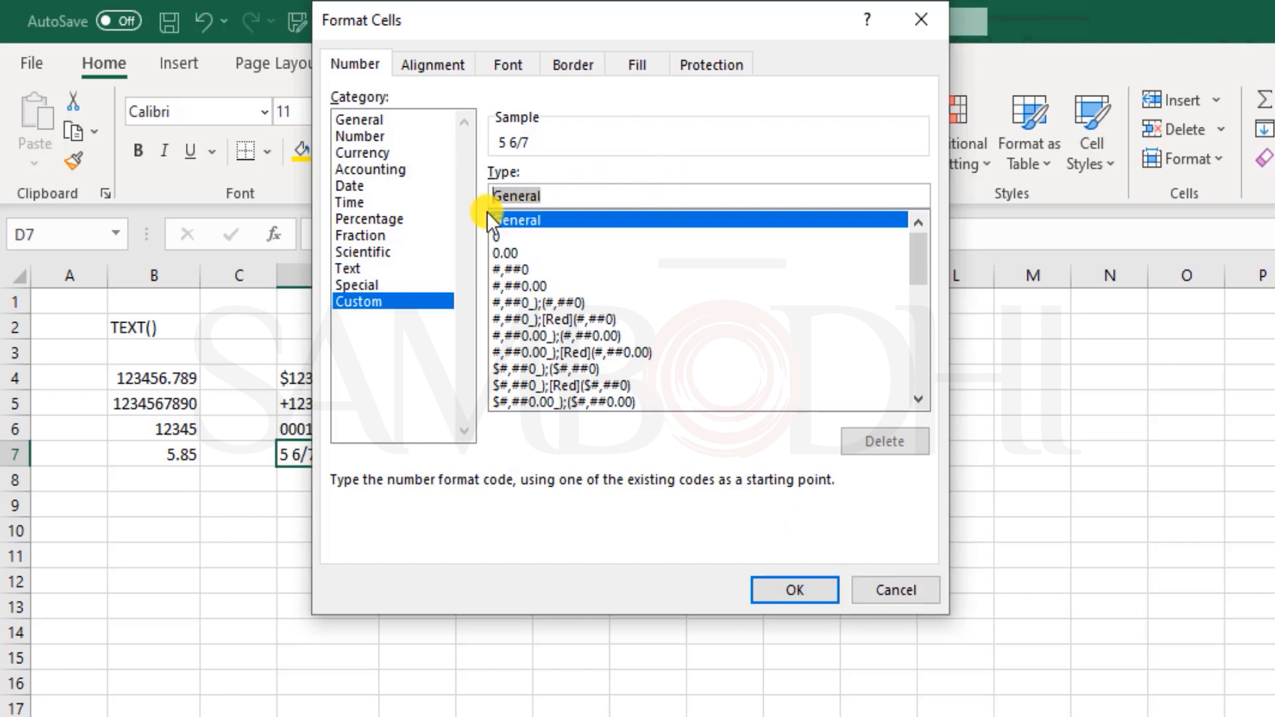
{"action": "left_click", "coordinate": [905, 594]}
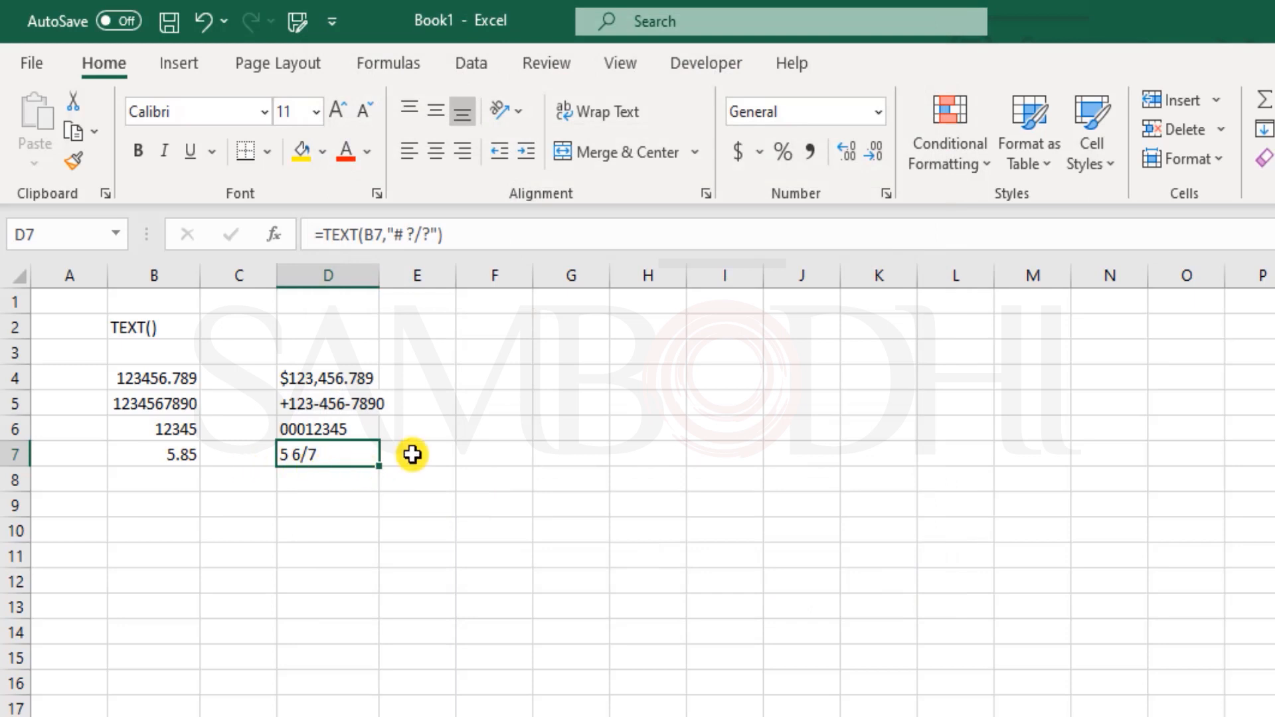
{"action": "left_click", "coordinate": [170, 479]}
- Enter 0.25 in B8 and =TEXT(B8,"# ?/?") in D8, adding the missing closing quote
{"action": "type", "text": "0"}
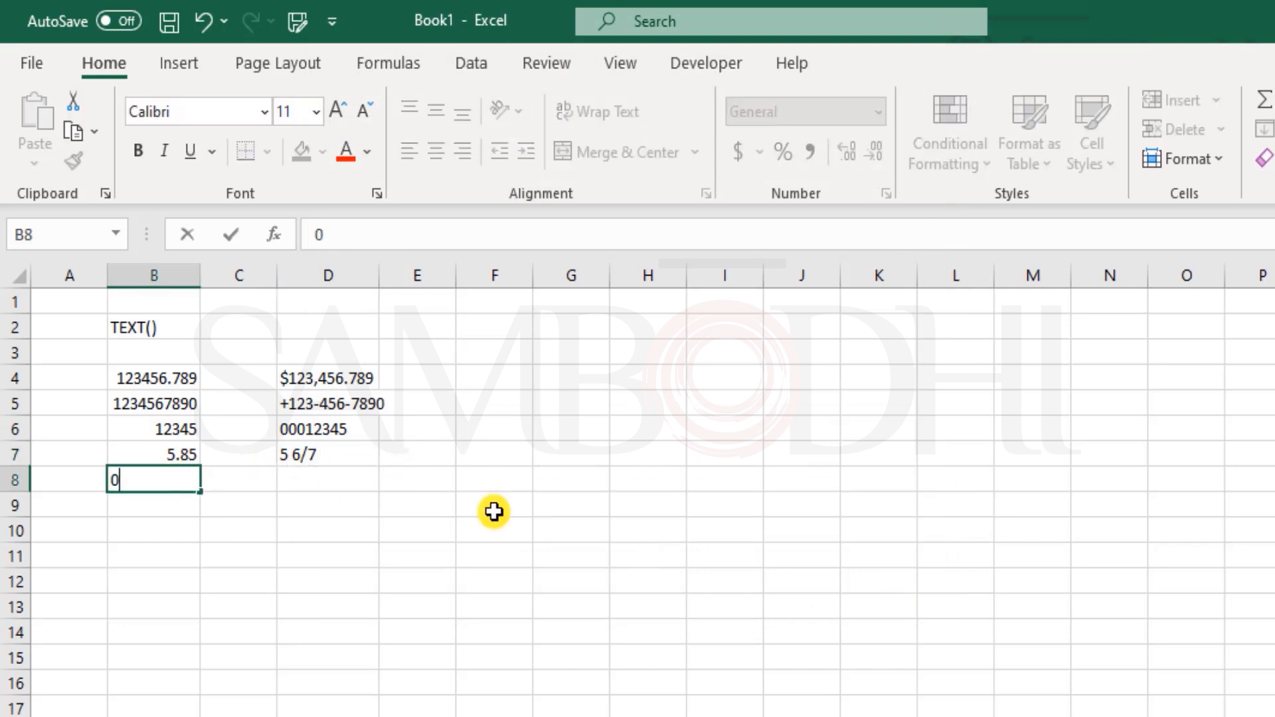
{"action": "type", "text": ".25"}
{"action": "key", "text": "Tab"}
{"action": "key", "text": "Tab"}
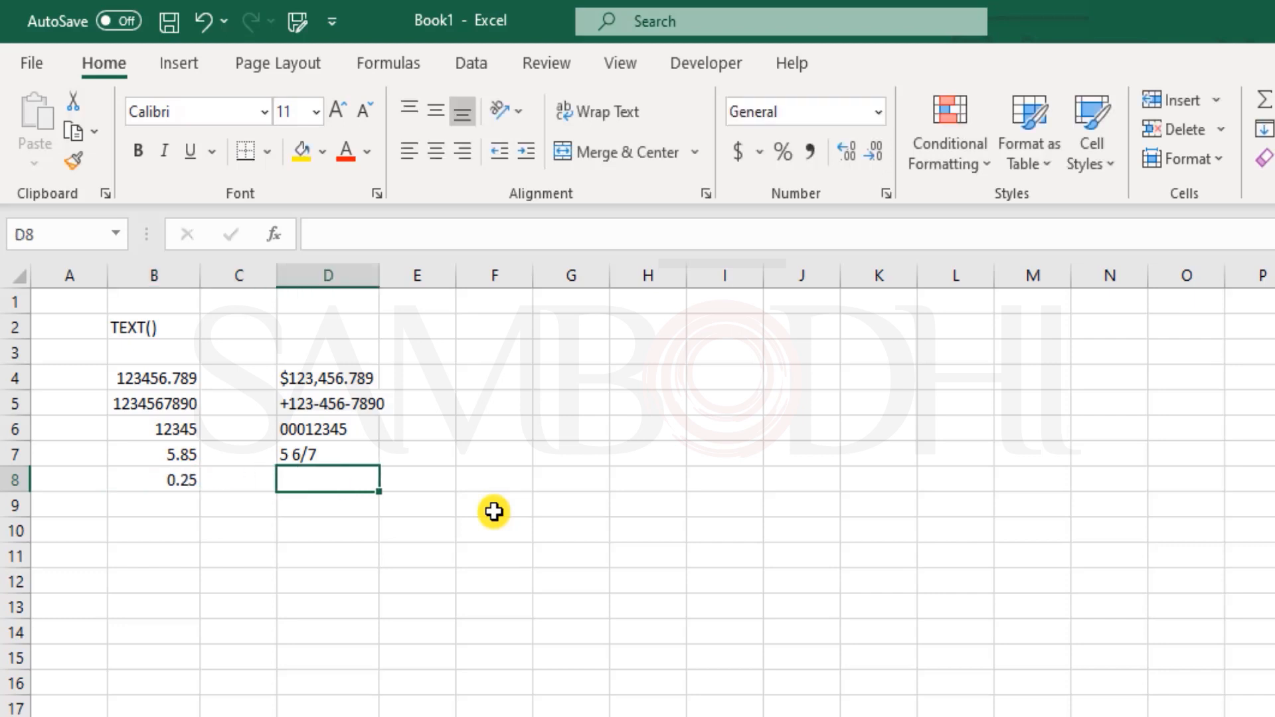
{"action": "type", "text": "=text"}
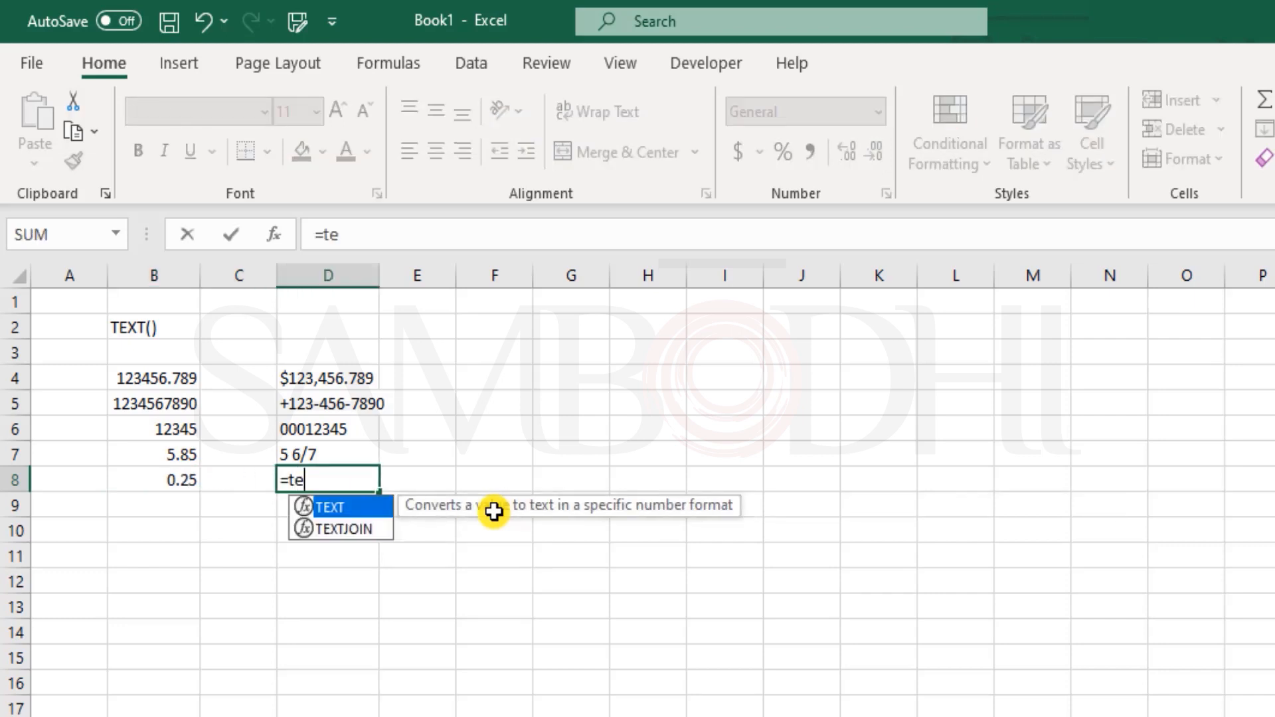
{"action": "key", "text": "Tab"}
{"action": "key", "text": "Left"}
{"action": "key", "text": "Left"}
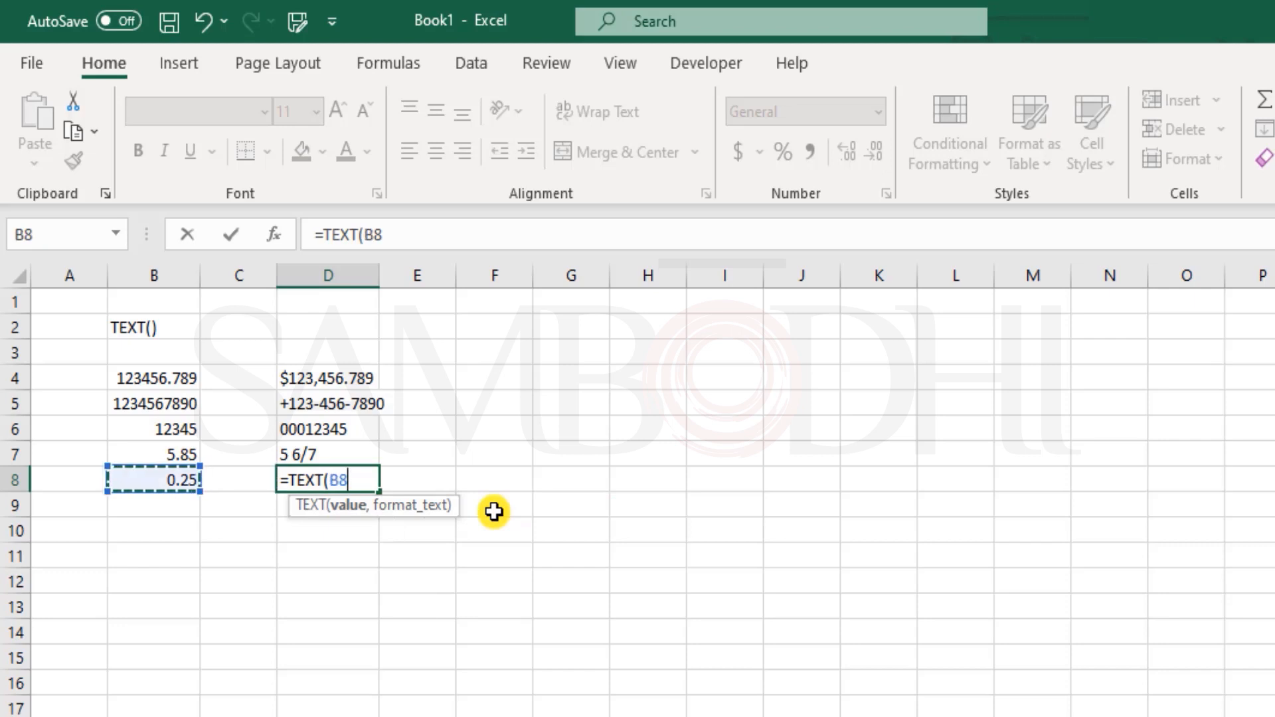
{"action": "type", "text": ",\"#"}
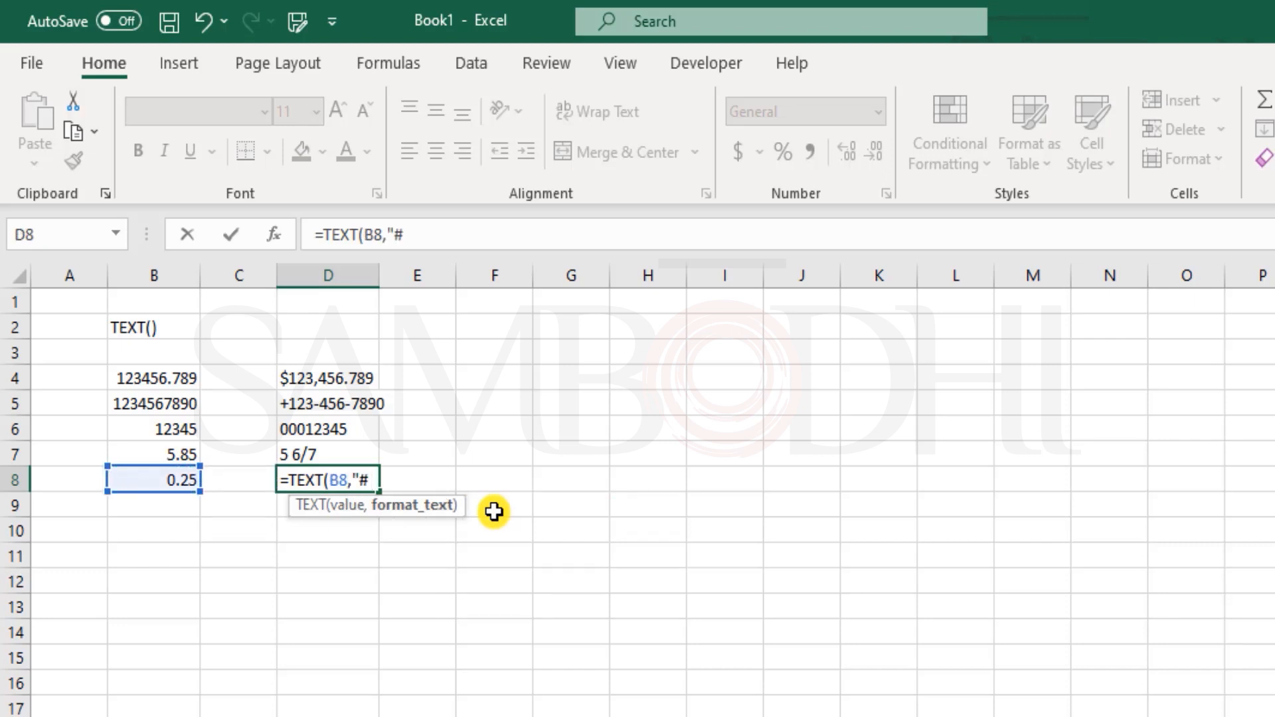
{"action": "type", "text": " ?/?)"}
{"action": "key", "text": "Return"}
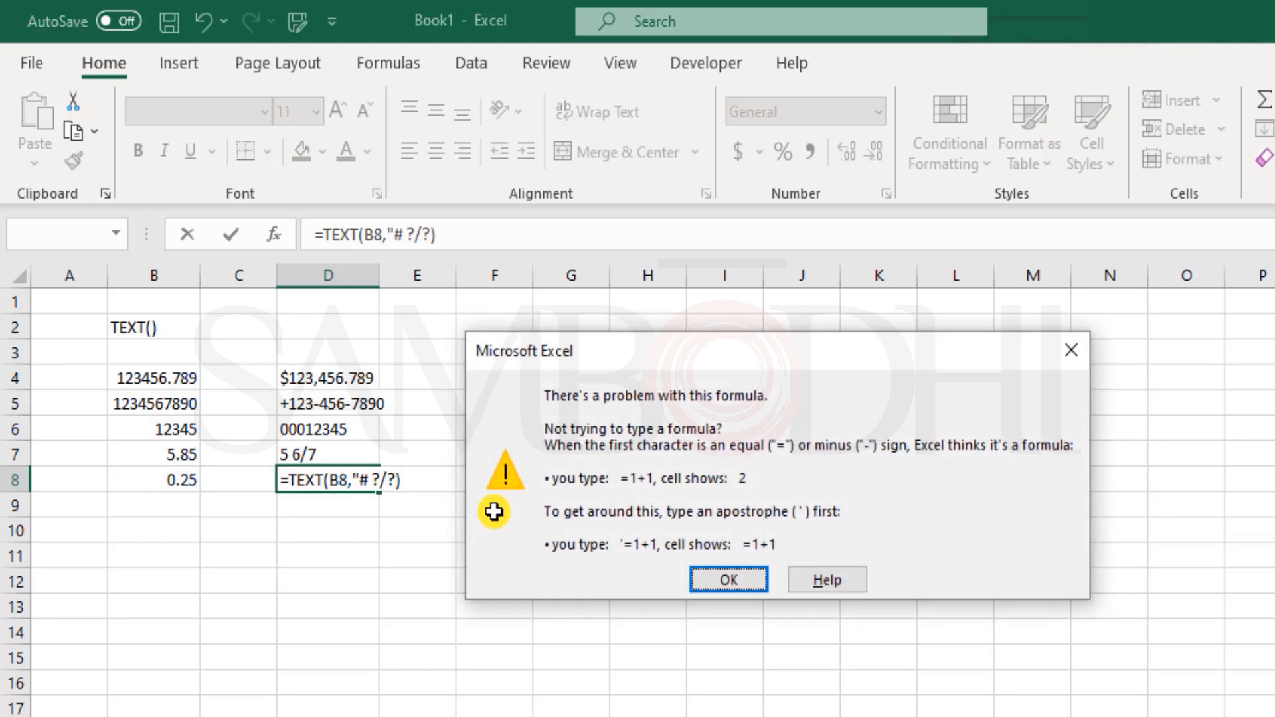
{"action": "key", "text": "Return"}
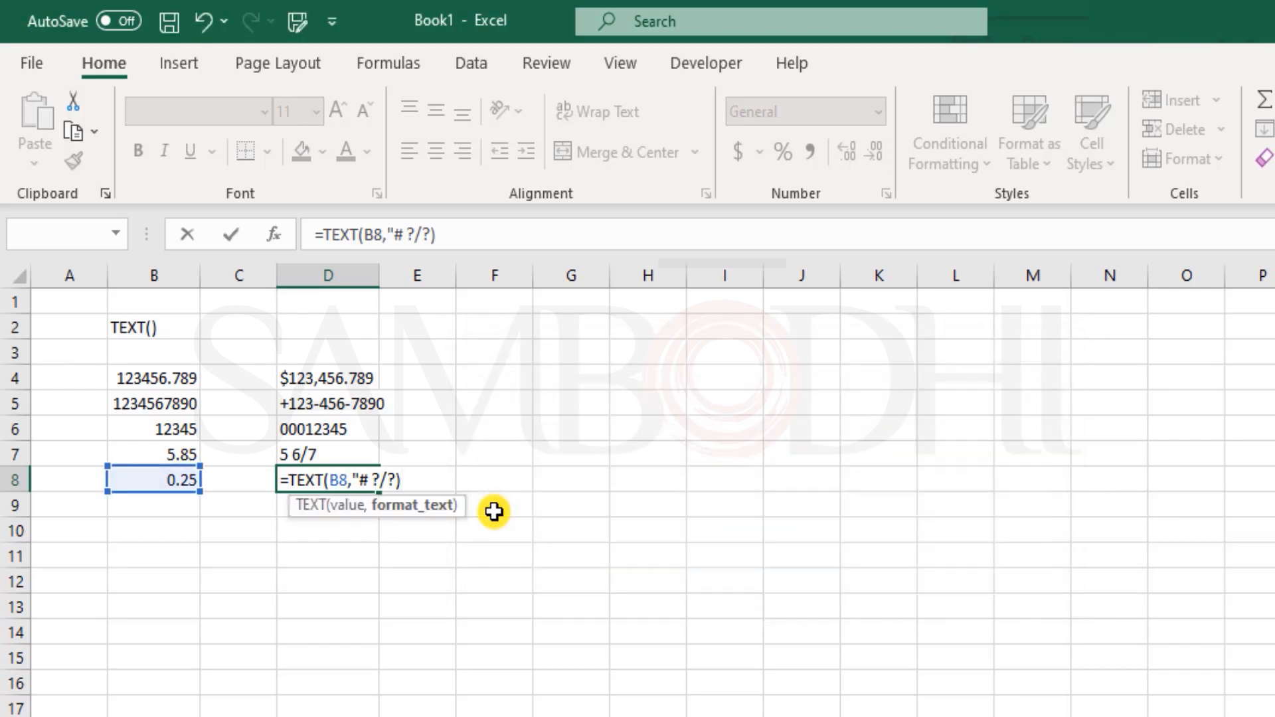
{"action": "key", "text": "Left"}
{"action": "type", "text": "\""}
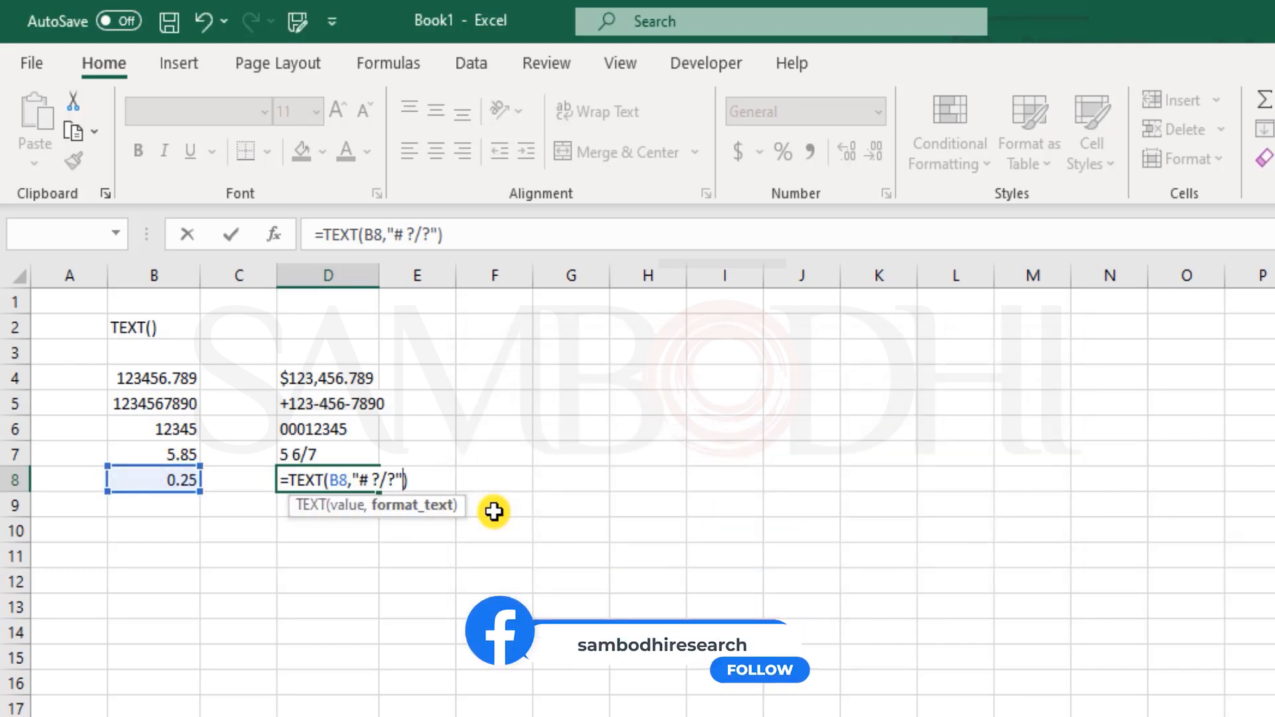
{"action": "key", "text": "Return"}
{"action": "key", "text": "Up"}
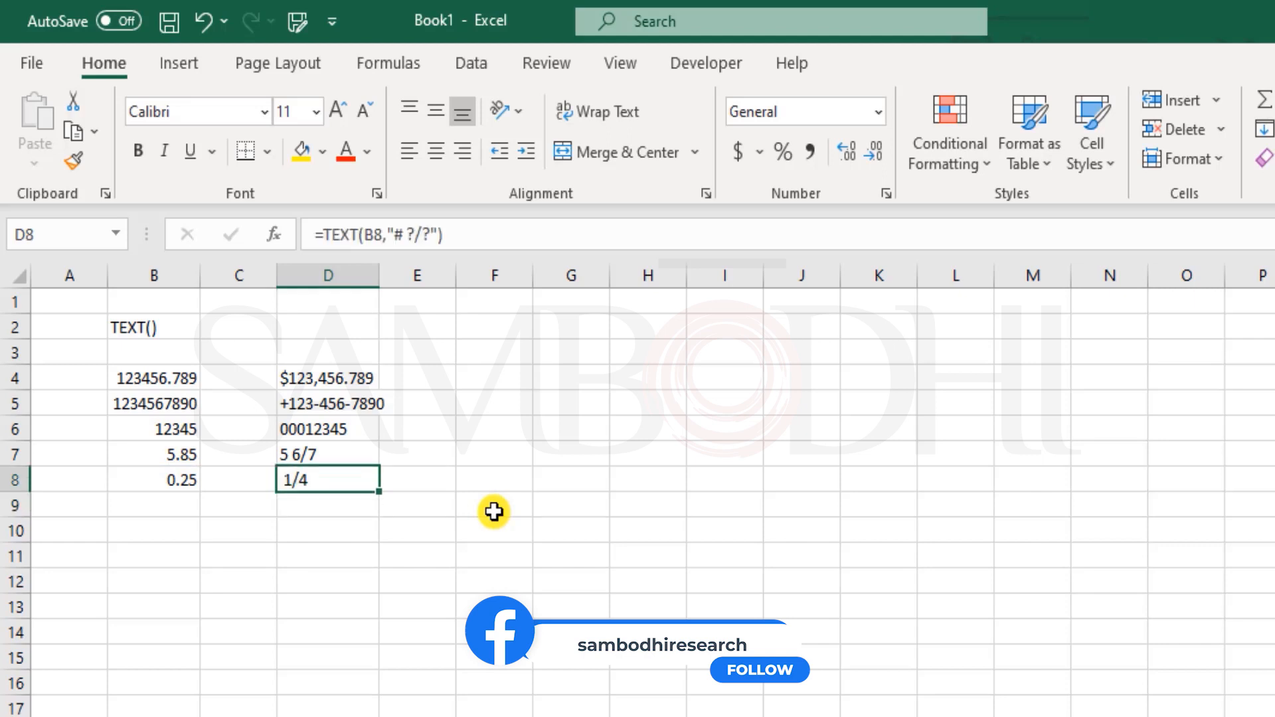
- Remove the space after # in D8's fraction format code
{"action": "double_click", "coordinate": [290, 482]}
{"action": "left_click", "coordinate": [365, 480]}
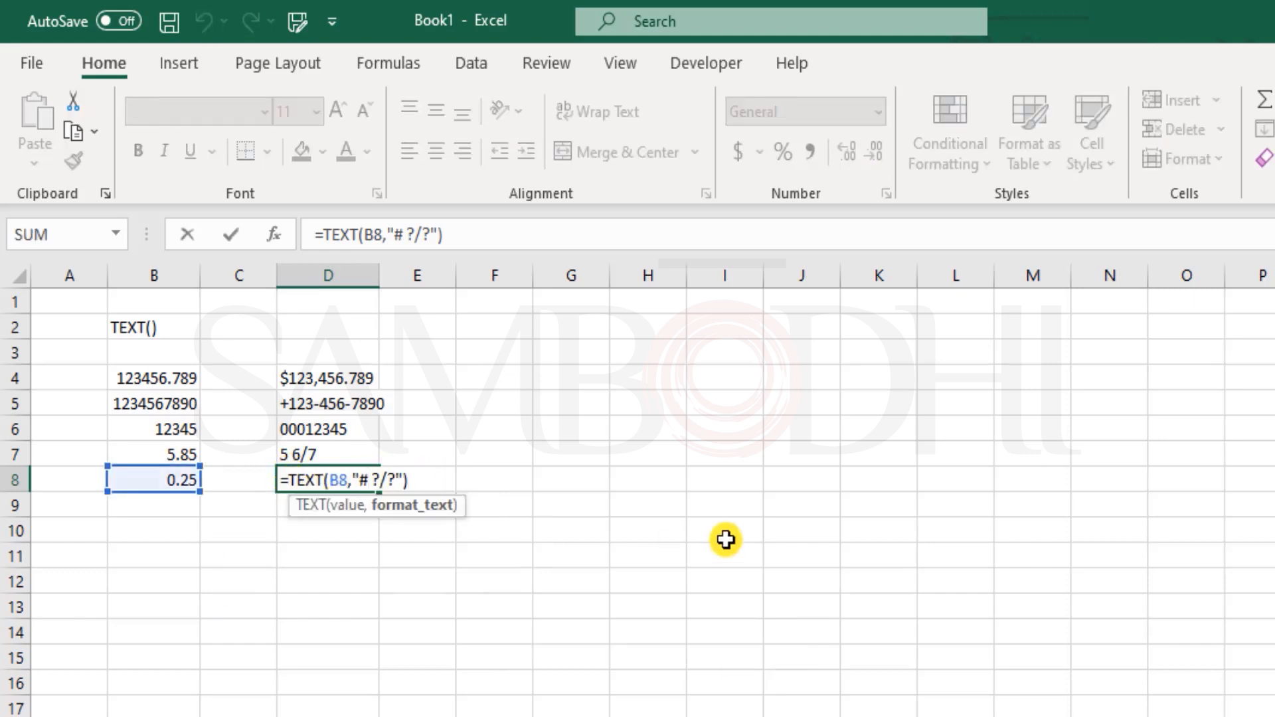
{"action": "key", "text": "BackSpace"}
{"action": "key", "text": "Return"}
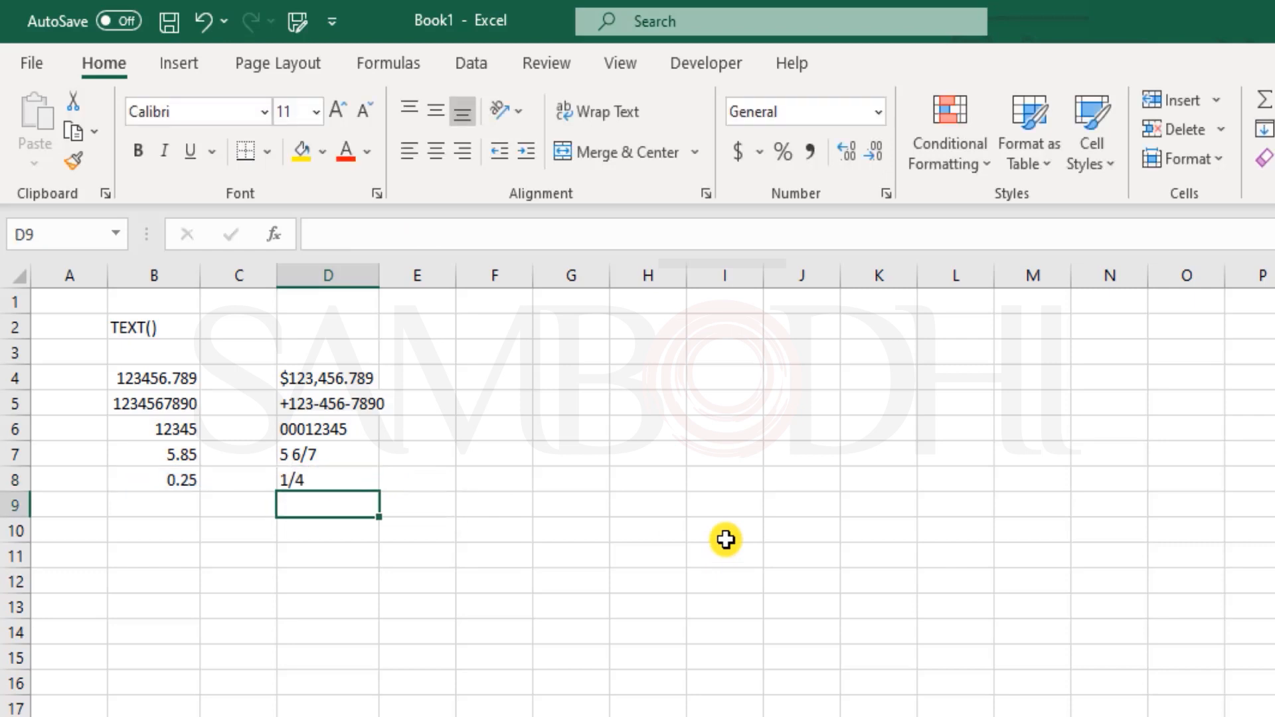
{"action": "key", "text": "Up"}
- Change B8's value from 0.25 to 2.25
{"action": "key", "text": "Left"}
{"action": "key", "text": "Left"}
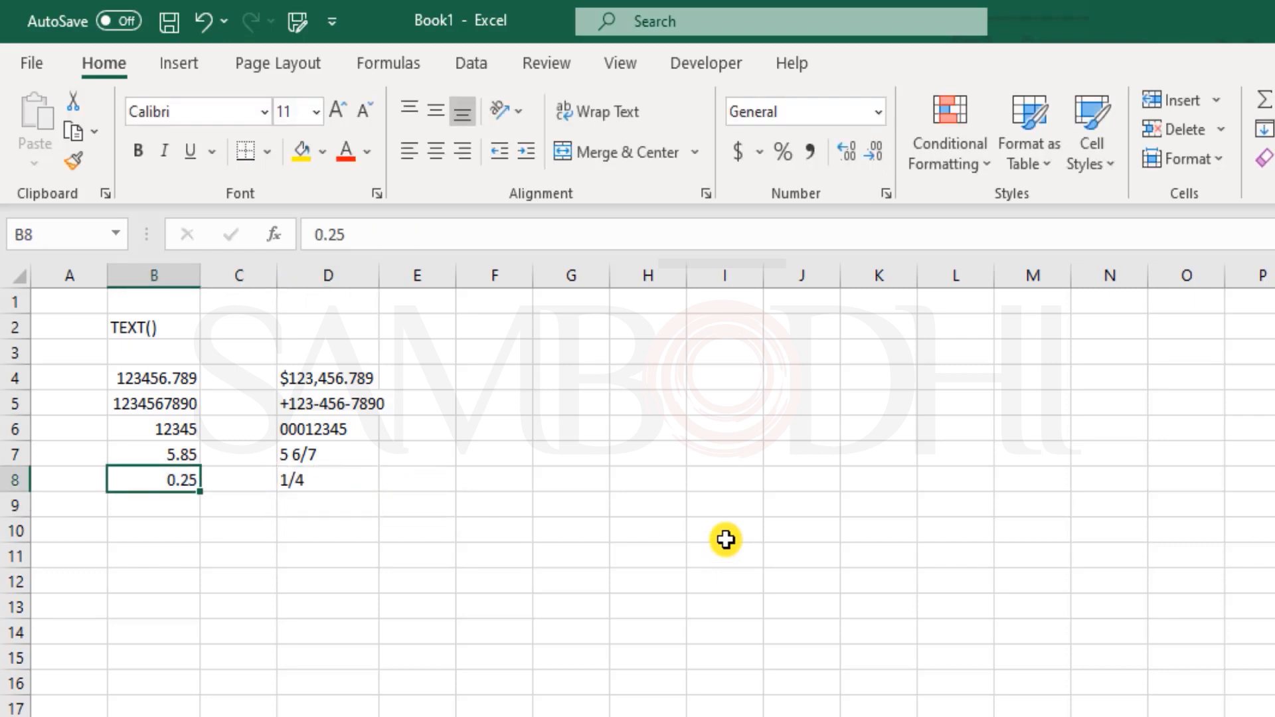
{"action": "key", "text": "F2"}
{"action": "key", "text": "Left"}
{"action": "key", "text": "Left"}
{"action": "key", "text": "Left"}
{"action": "key", "text": "BackSpace"}
{"action": "type", "text": "2"}
{"action": "key", "text": "Return"}
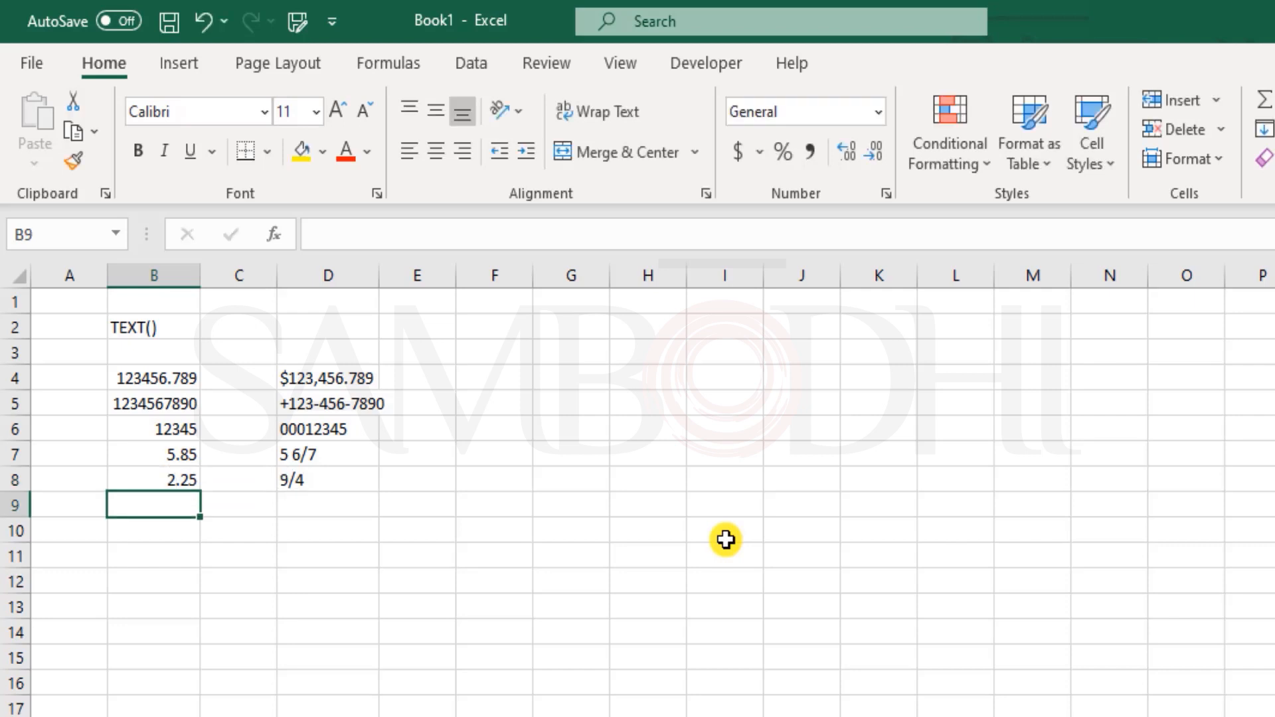
- Restore the space in D8's format code so "# ?/?" shows 2 1/4
{"action": "key", "text": "Right"}
{"action": "key", "text": "Right"}
{"action": "key", "text": "Up"}
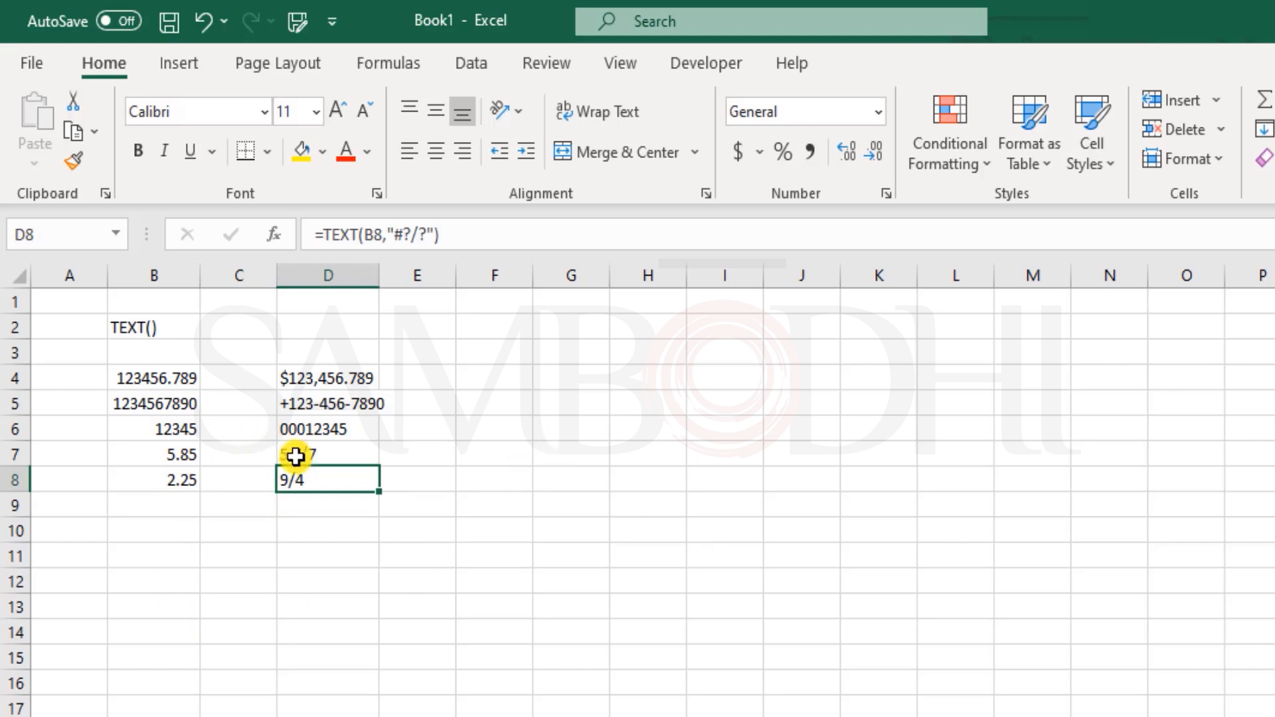
{"action": "double_click", "coordinate": [343, 475]}
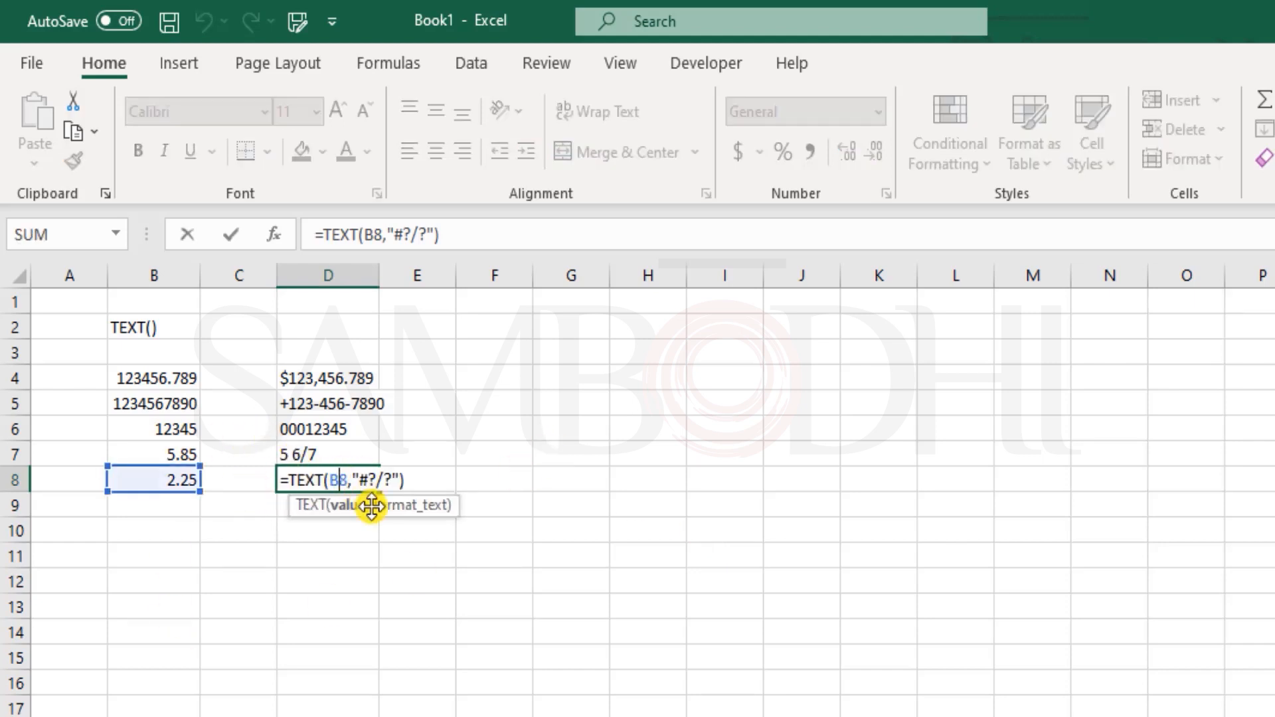
{"action": "left_click", "coordinate": [366, 479]}
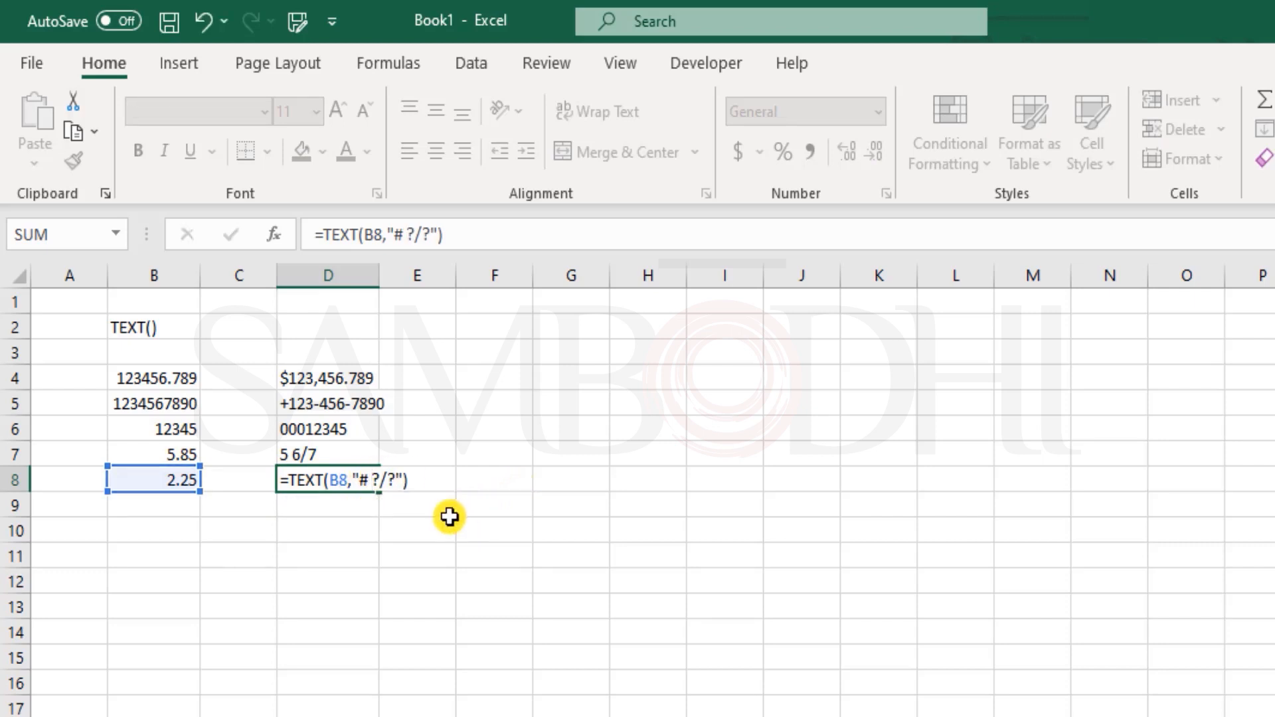
{"action": "key", "text": "Return"}
{"action": "left_click", "coordinate": [303, 475]}
- Change B8 back from 2.25 to 0.25
{"action": "left_click", "coordinate": [171, 476]}
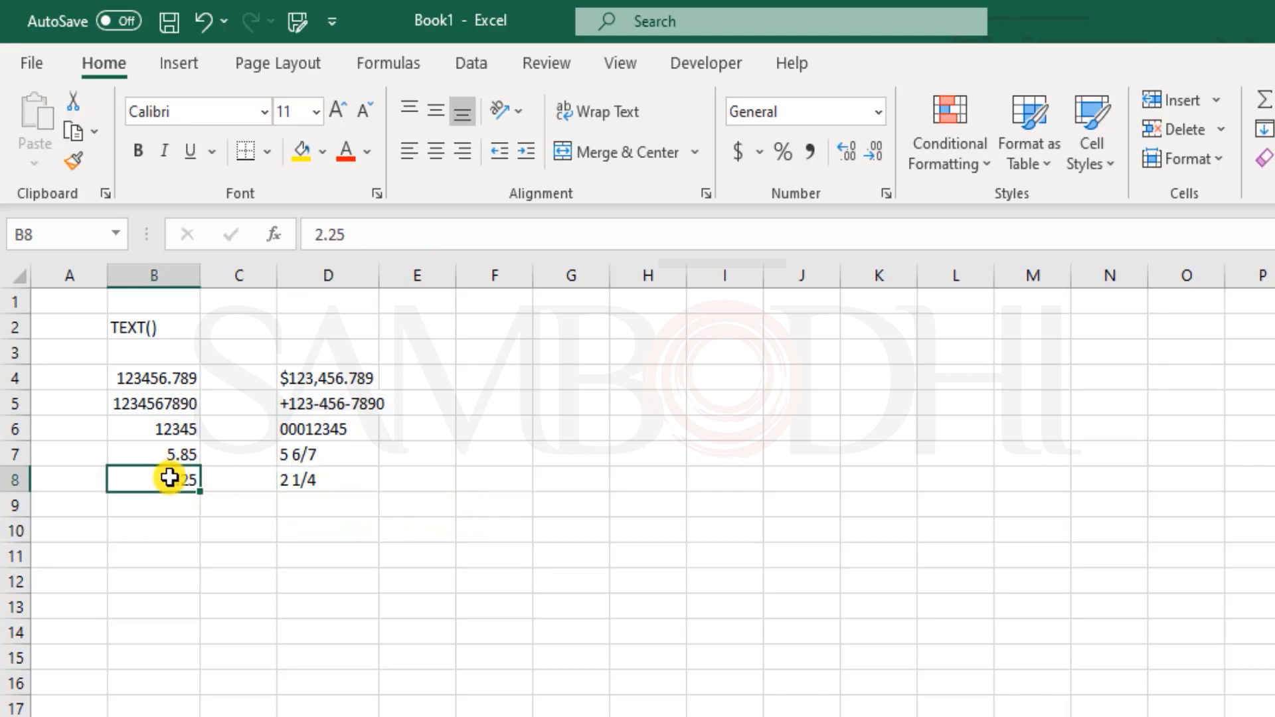
{"action": "key", "text": "F2"}
{"action": "key", "text": "Home"}
{"action": "key", "text": "Delete"}
{"action": "type", "text": "0"}
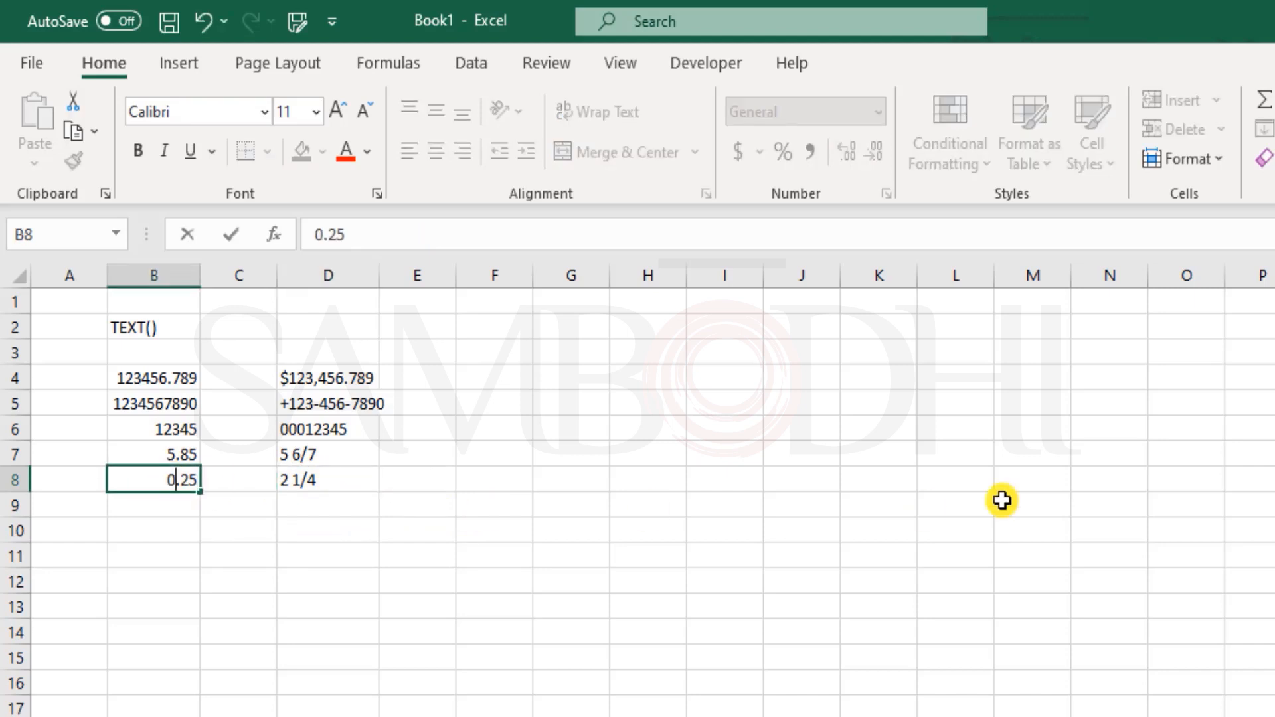
{"action": "key", "text": "Return"}
{"action": "key", "text": "Up"}
{"action": "key", "text": "Right"}
{"action": "key", "text": "Right"}
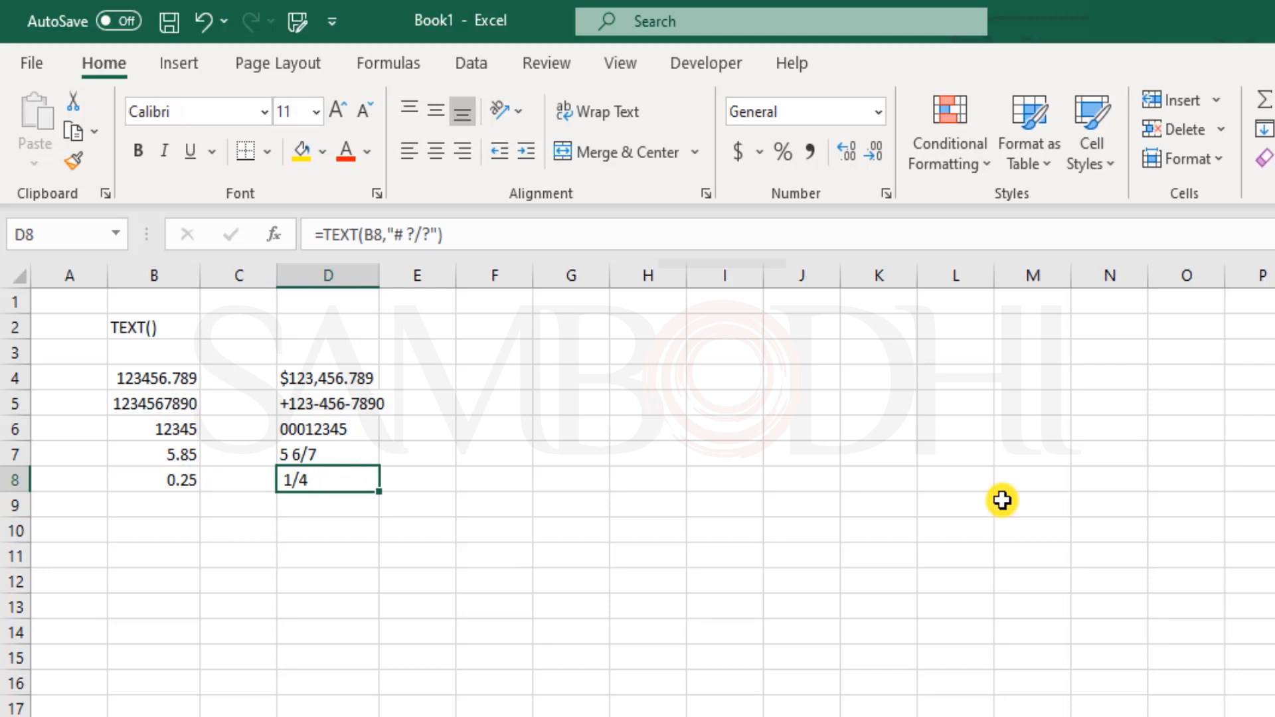
{"action": "key", "text": "F2"}
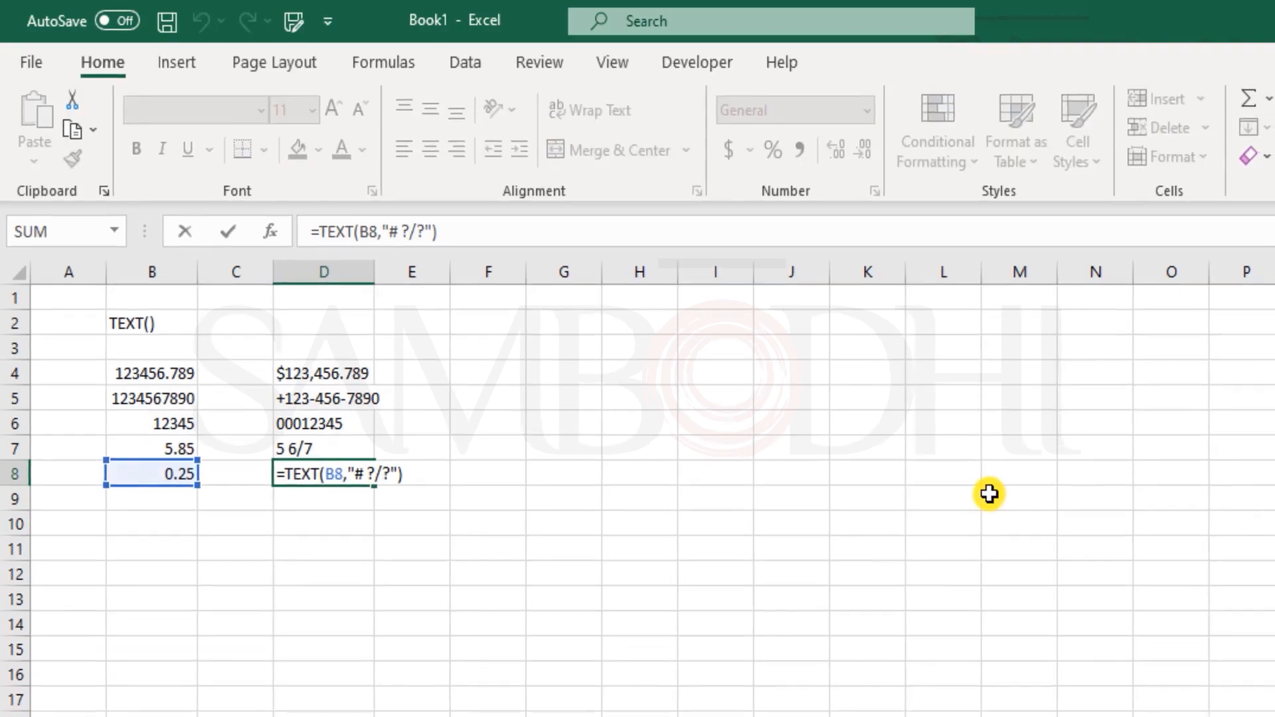
- Make D8 =TRIM(TEXT(B8,"# ?/?")) so it shows 1/4 with no leading space
{"action": "type", "text": "TRIM("}
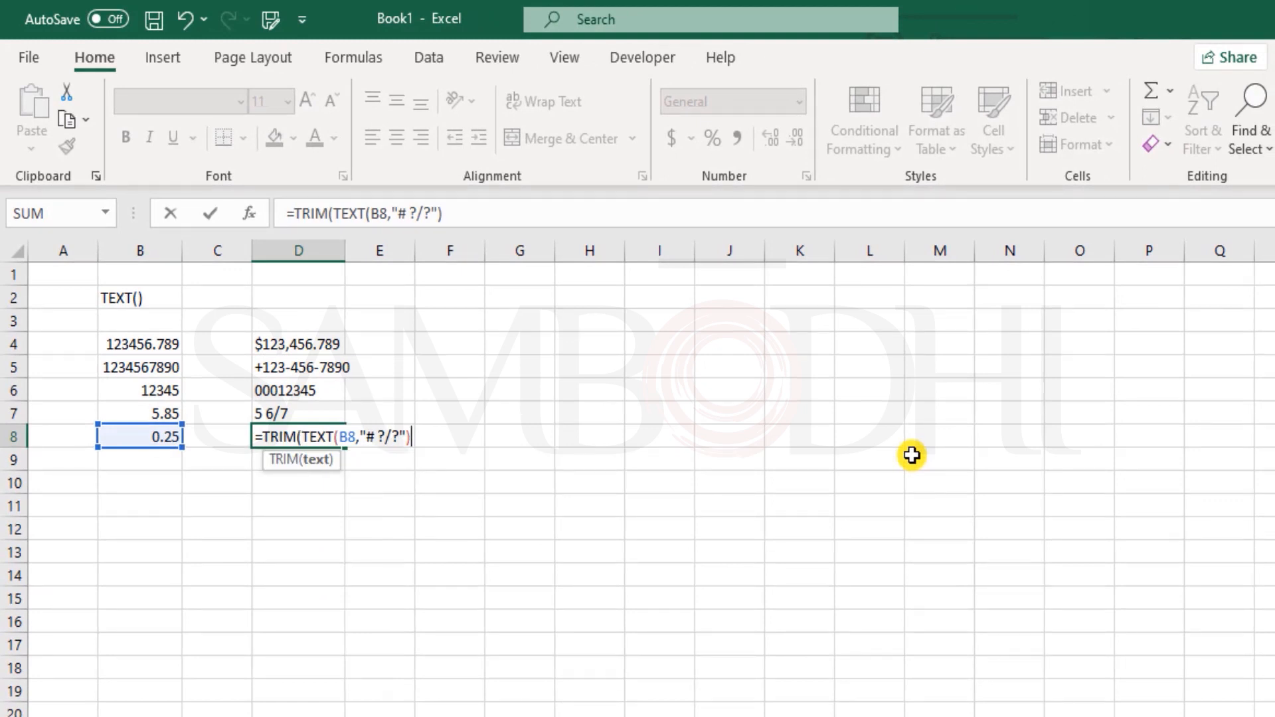
{"action": "type", "text": ")"}
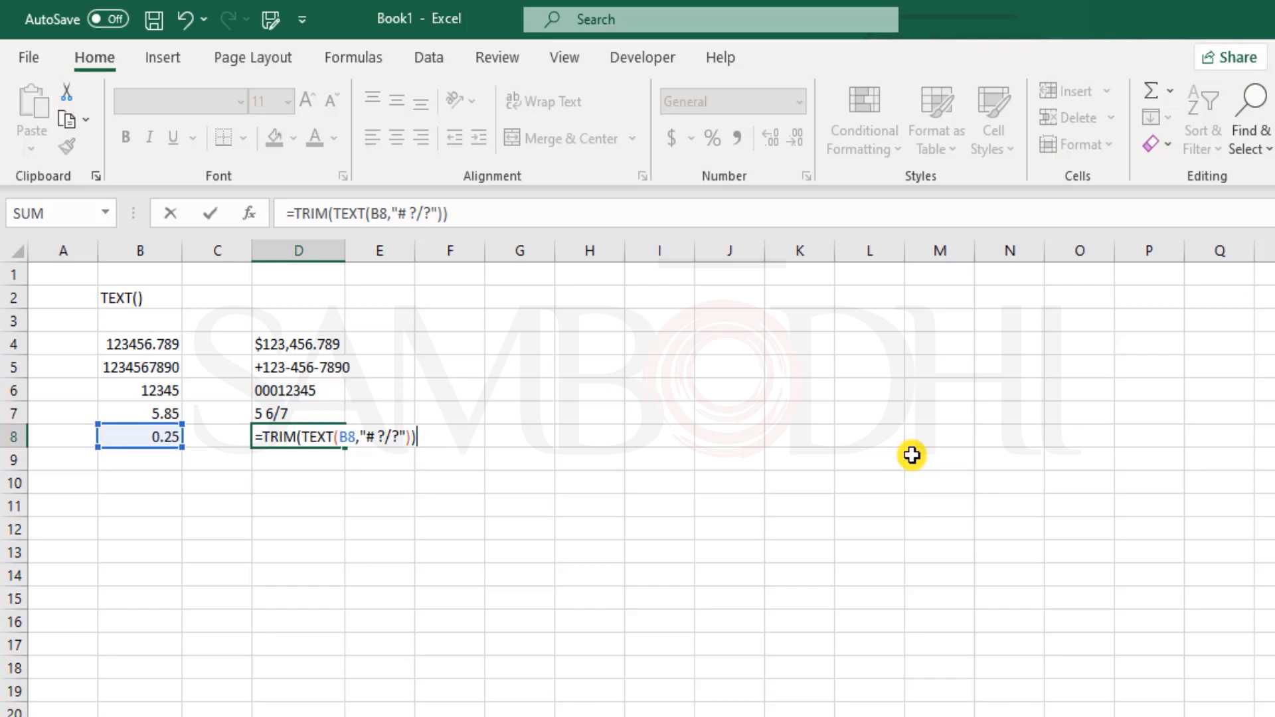
{"action": "key", "text": "Return"}
{"action": "key", "text": "Up"}
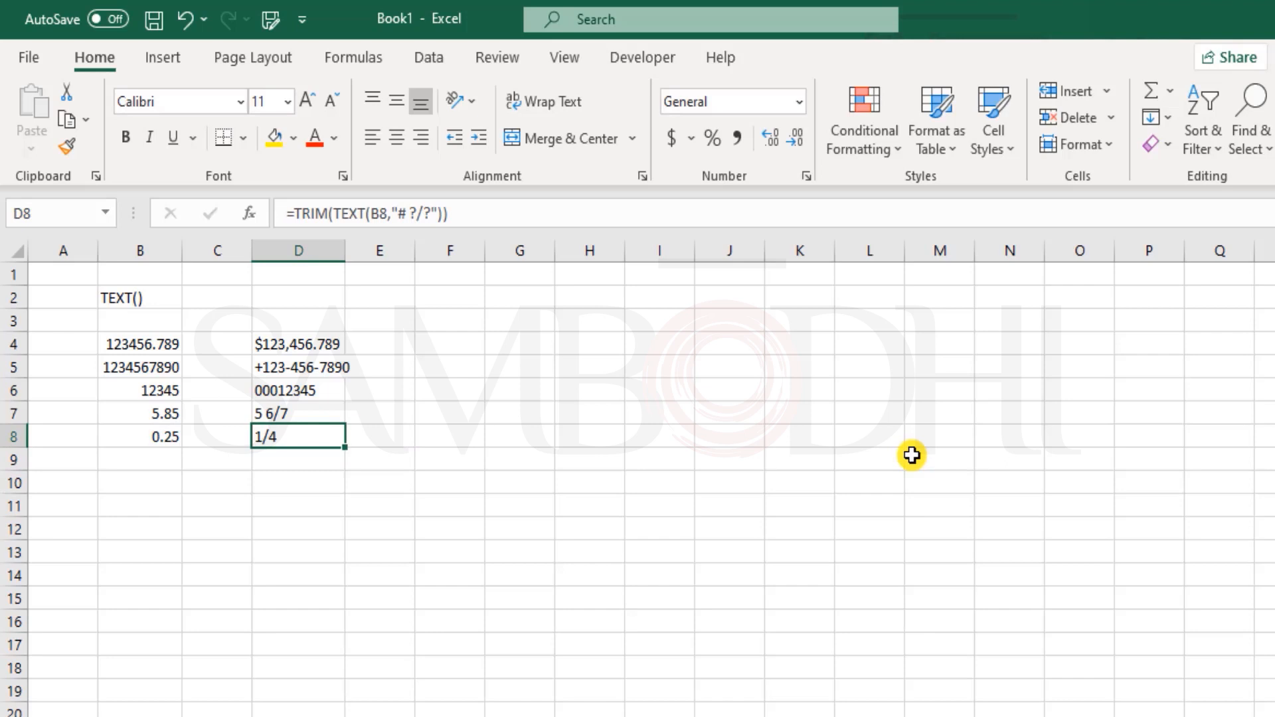
{"action": "key", "text": "Down"}
{"action": "key", "text": "Down"}
{"action": "key", "text": "Left"}
{"action": "key", "text": "Left"}
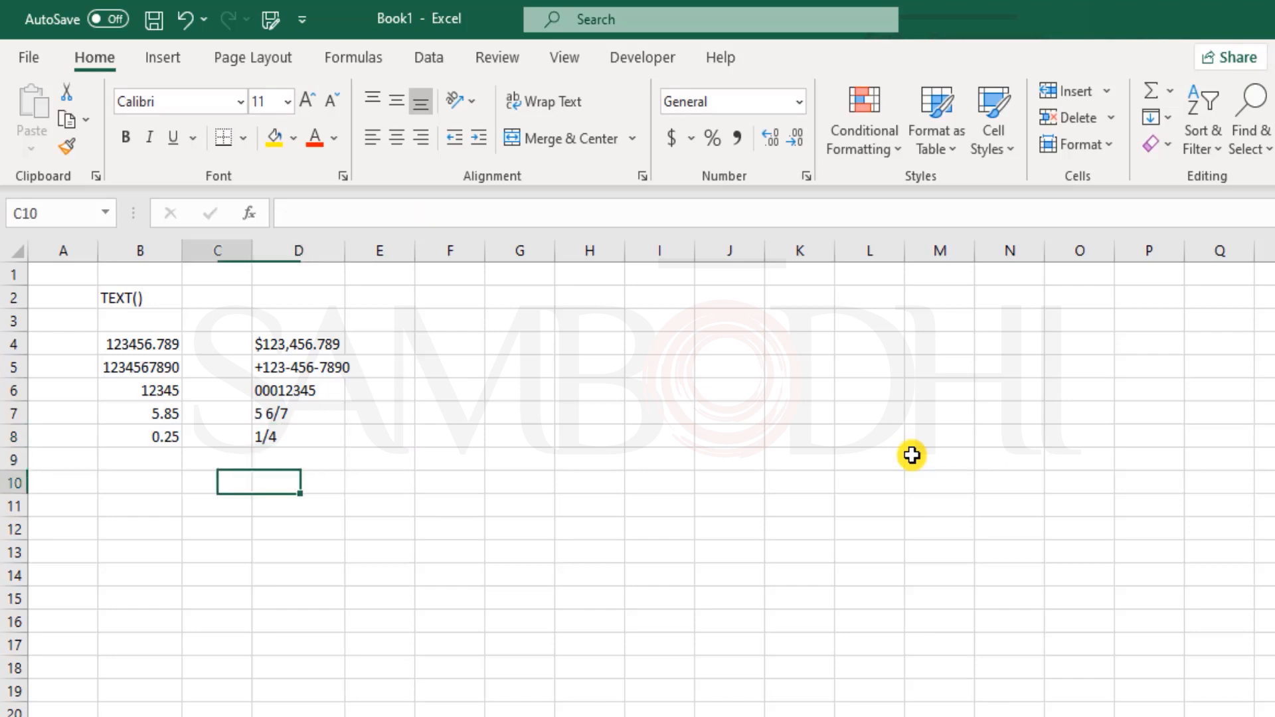
- Enter the date 2/3/2021 in B10
{"action": "type", "text": "2/3/2021"}
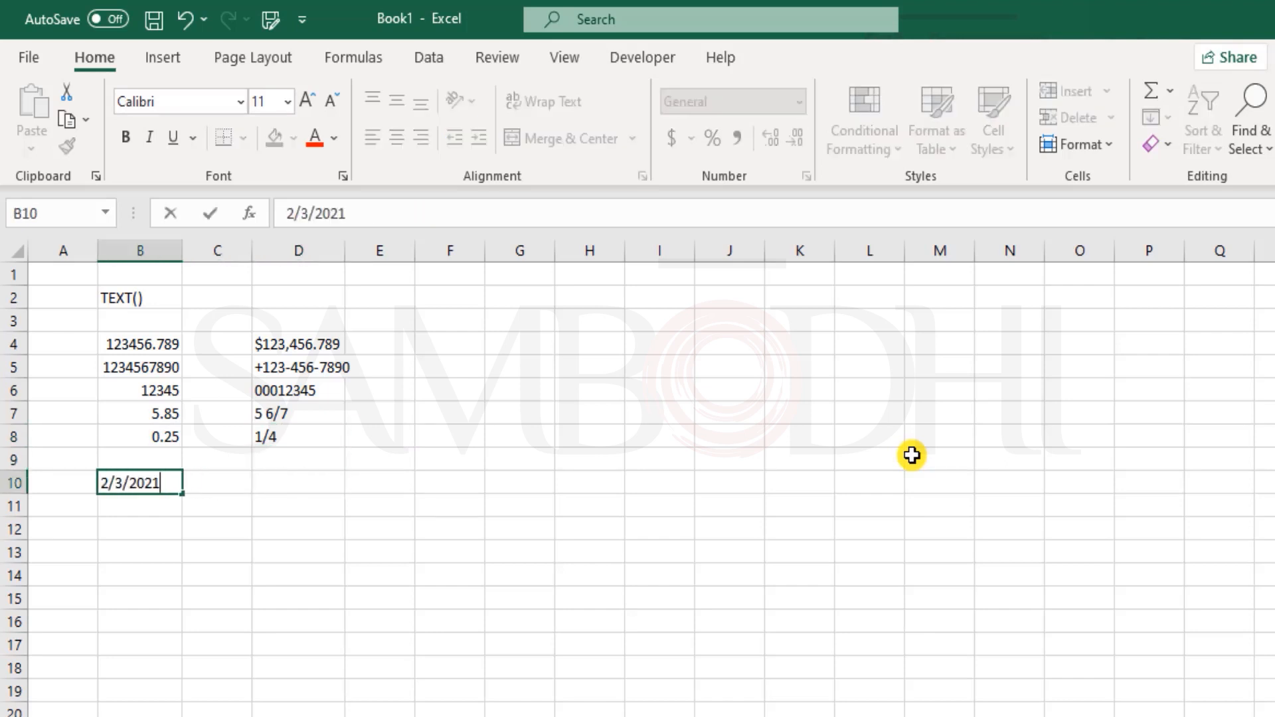
{"action": "key", "text": "Return"}
{"action": "key", "text": "Up"}
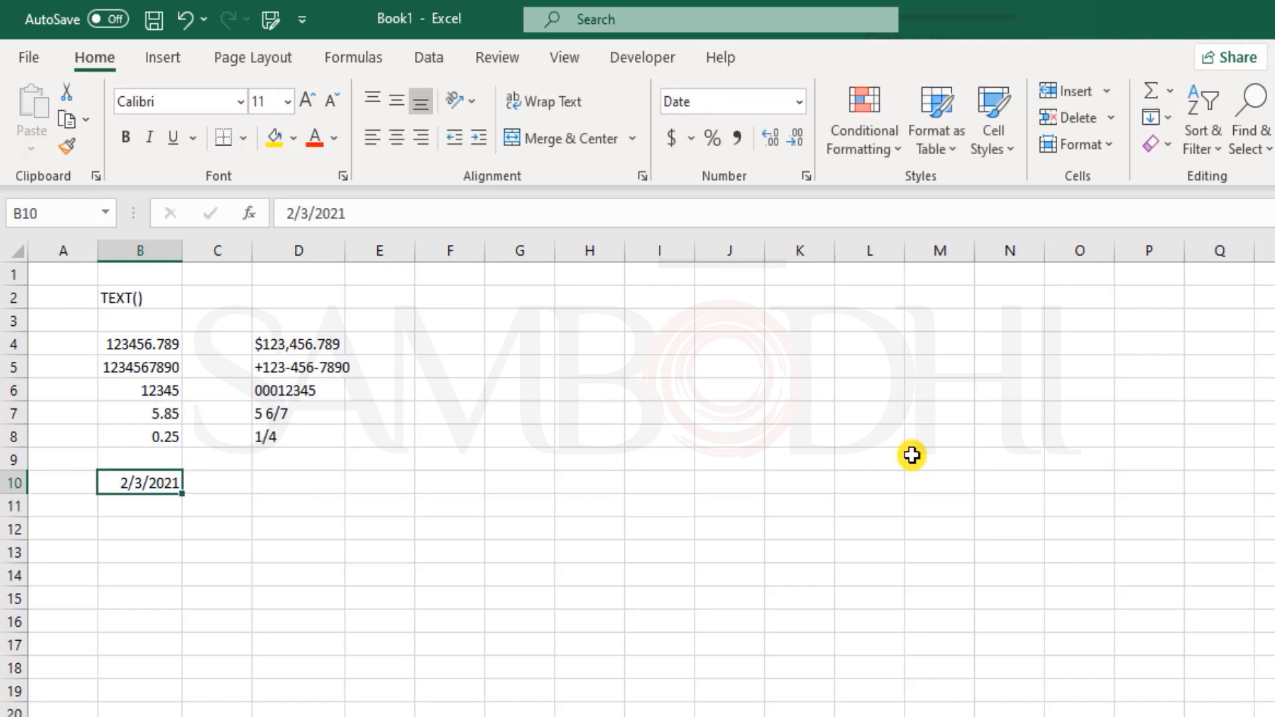
{"action": "key", "text": "Right"}
{"action": "key", "text": "Right"}
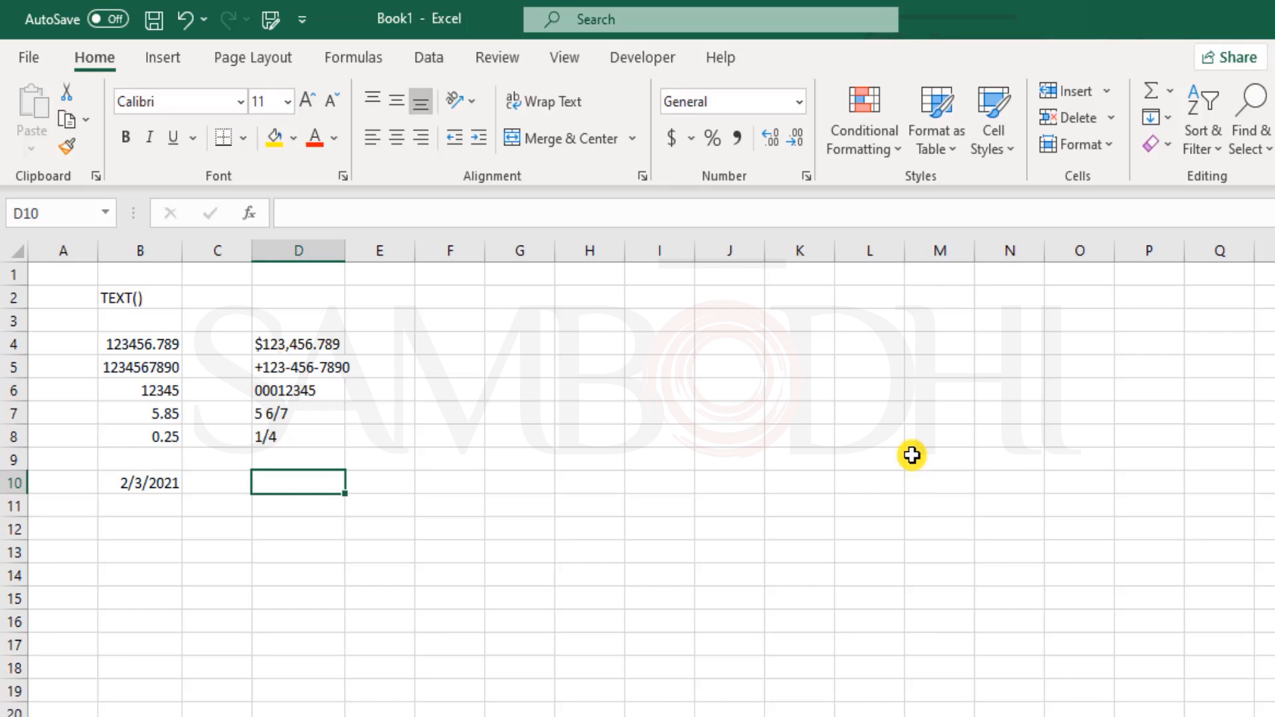
- Label C10 'Day' and C11 'Month Name'
{"action": "key", "text": "Left"}
{"action": "type", "text": "Day"}
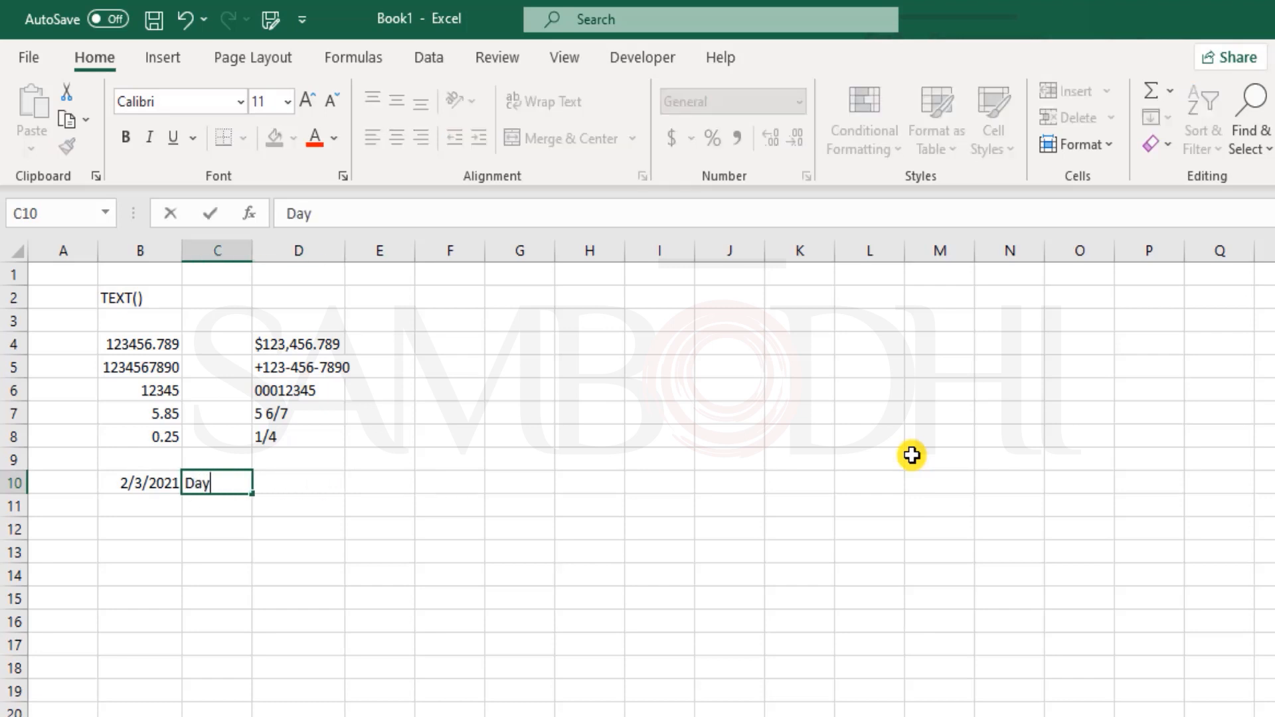
{"action": "key", "text": "Return"}
{"action": "type", "text": "Month Name"}
{"action": "key", "text": "Return"}
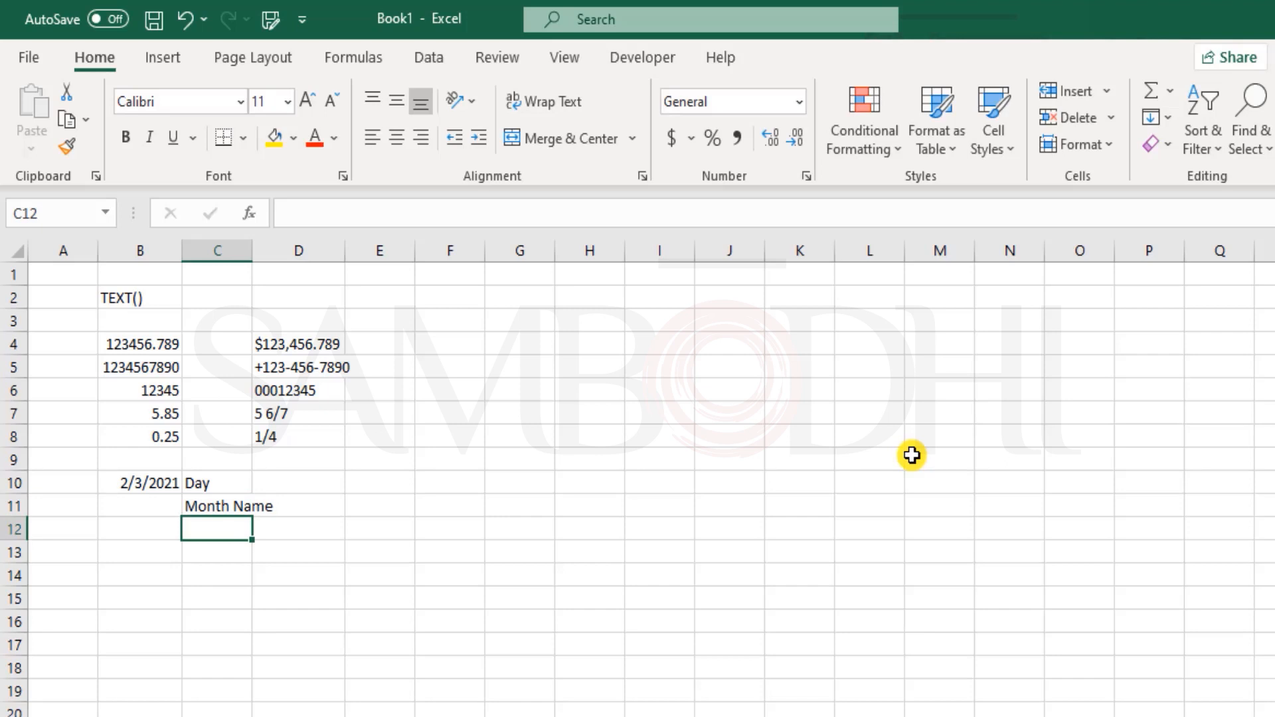
- Rename C10's label to 'Weekday Name' and autofit column C's width
{"action": "key", "text": "Up"}
{"action": "key", "text": "Up"}
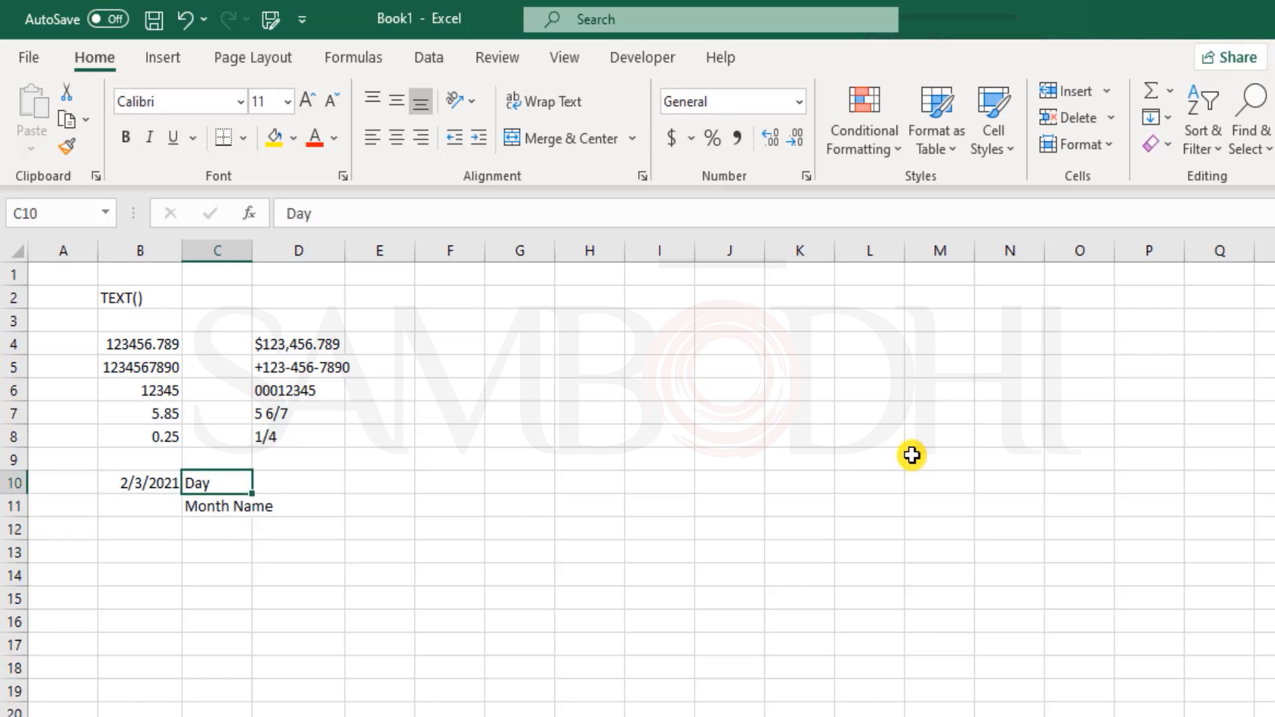
{"action": "key", "text": "F2"}
{"action": "key", "text": "Home"}
{"action": "type", "text": "Week"}
{"action": "key", "text": "Delete"}
{"action": "type", "text": "d"}
{"action": "key", "text": "Right"}
{"action": "key", "text": "Right"}
{"action": "type", "text": "Name"}
{"action": "key", "text": "Return"}
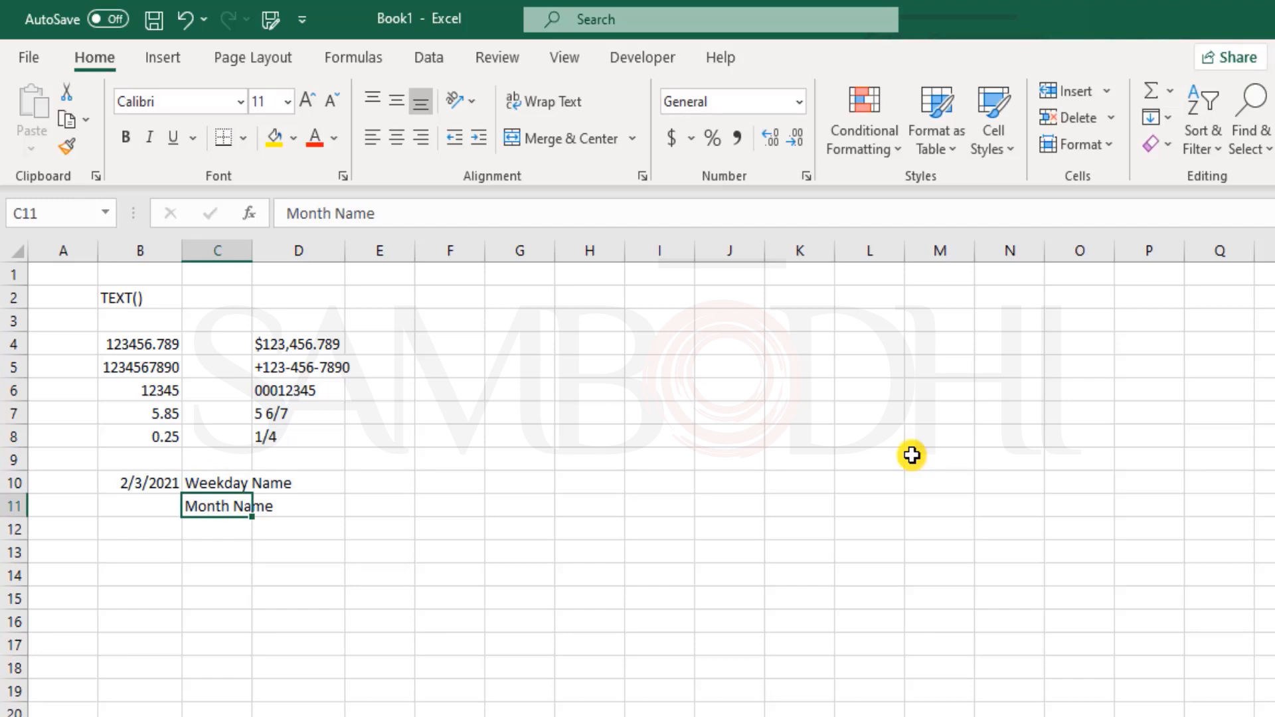
{"action": "key", "text": "Up"}
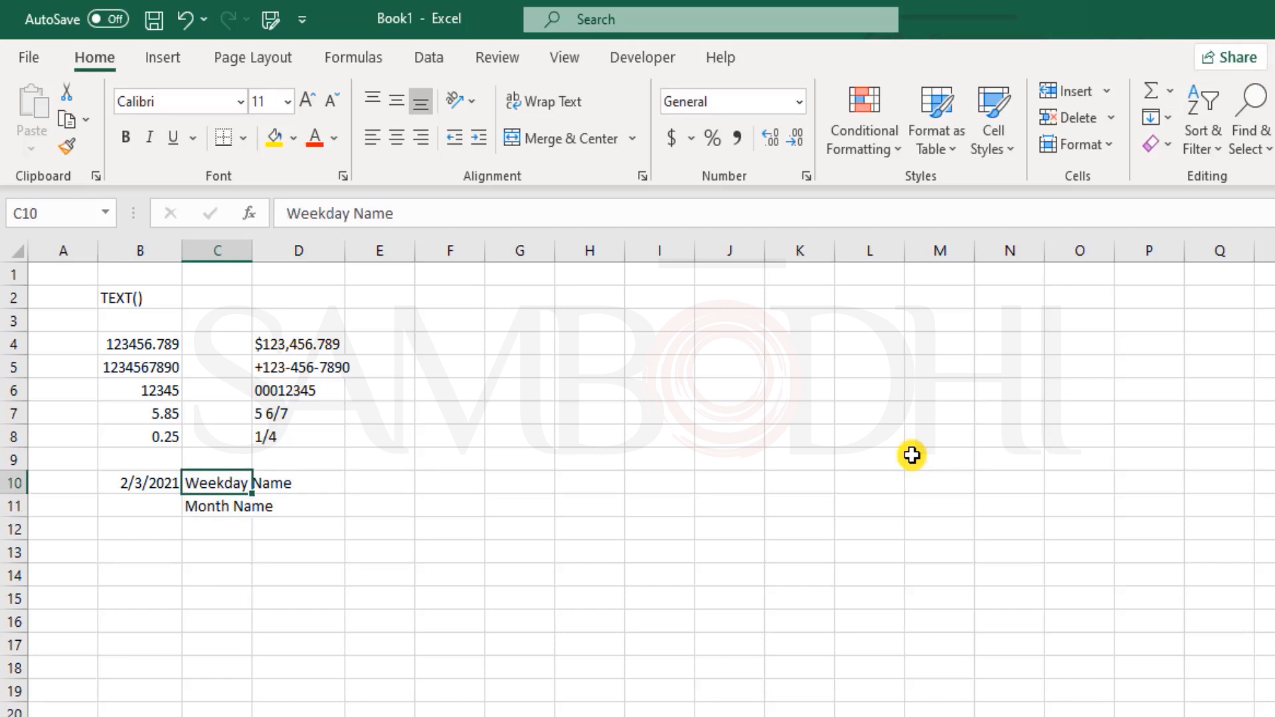
{"action": "double_click", "coordinate": [252, 251]}
{"action": "left_click", "coordinate": [347, 477]}
- Enter =TEXT(B10,"ddd") in D10, which shows the abbreviated weekday Wed
{"action": "type", "text": "=te"}
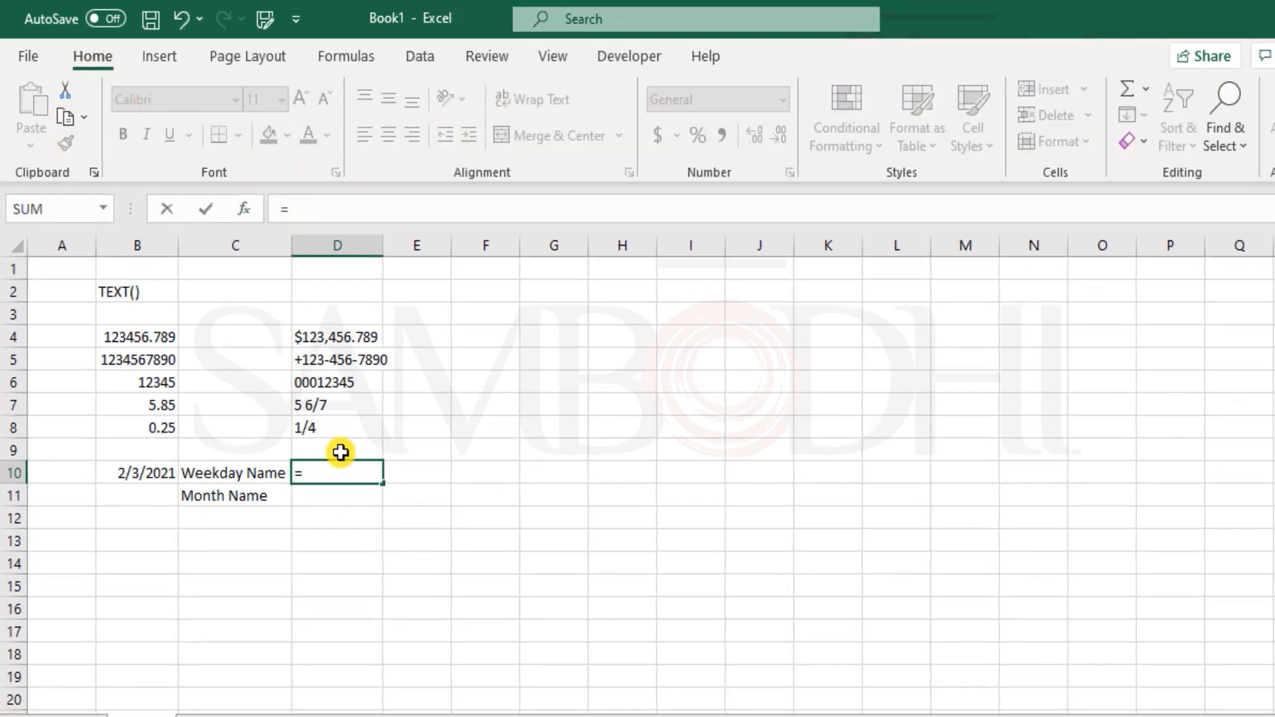
{"action": "type", "text": "x"}
{"action": "key", "text": "Tab"}
{"action": "key", "text": "Left"}
{"action": "key", "text": "Left"}
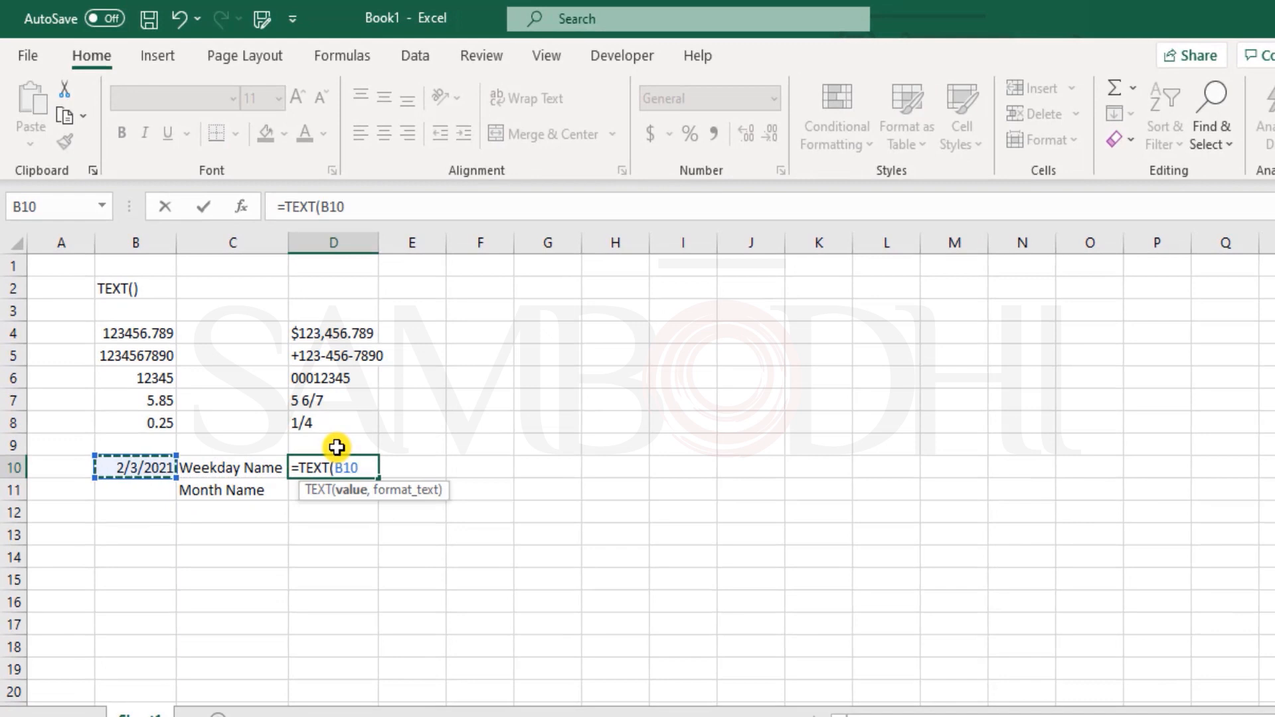
{"action": "type", "text": ","}
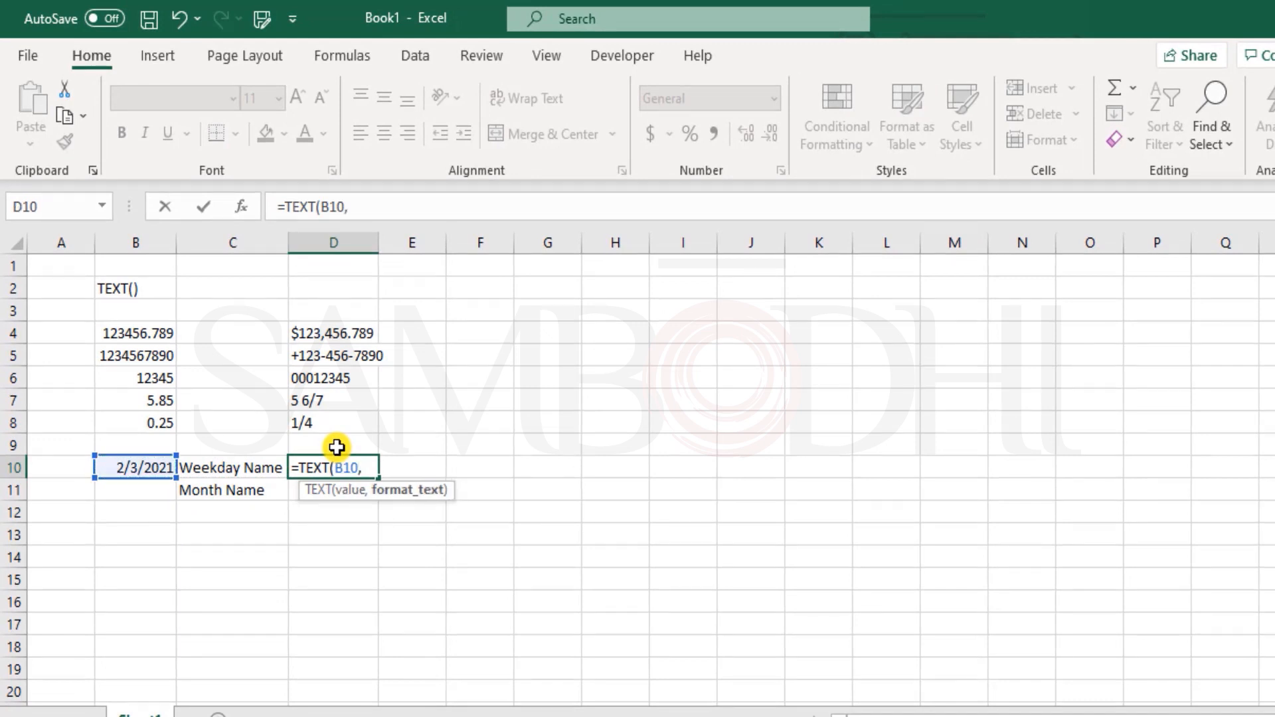
{"action": "type", "text": "\"\")"}
{"action": "key", "text": "Left"}
{"action": "key", "text": "Left"}
{"action": "type", "text": "dddd"}
{"action": "key", "text": "BackSpace"}
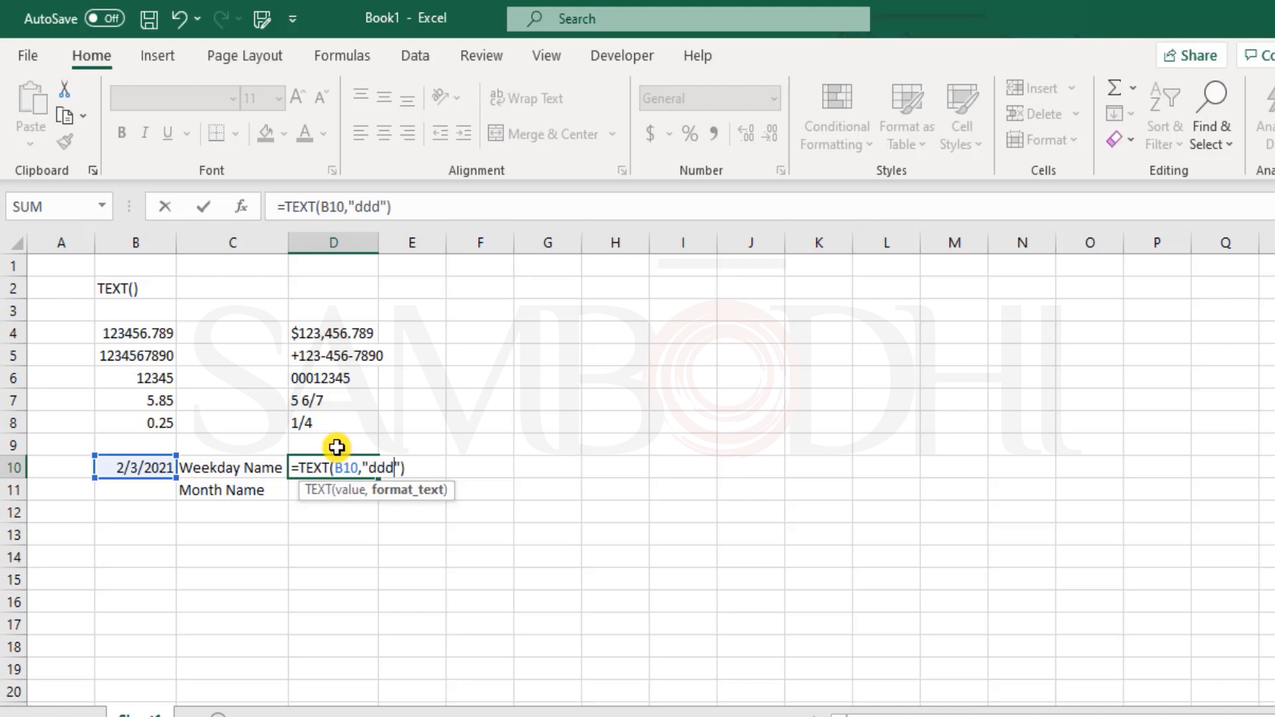
{"action": "key", "text": "Return"}
{"action": "key", "text": "Up"}
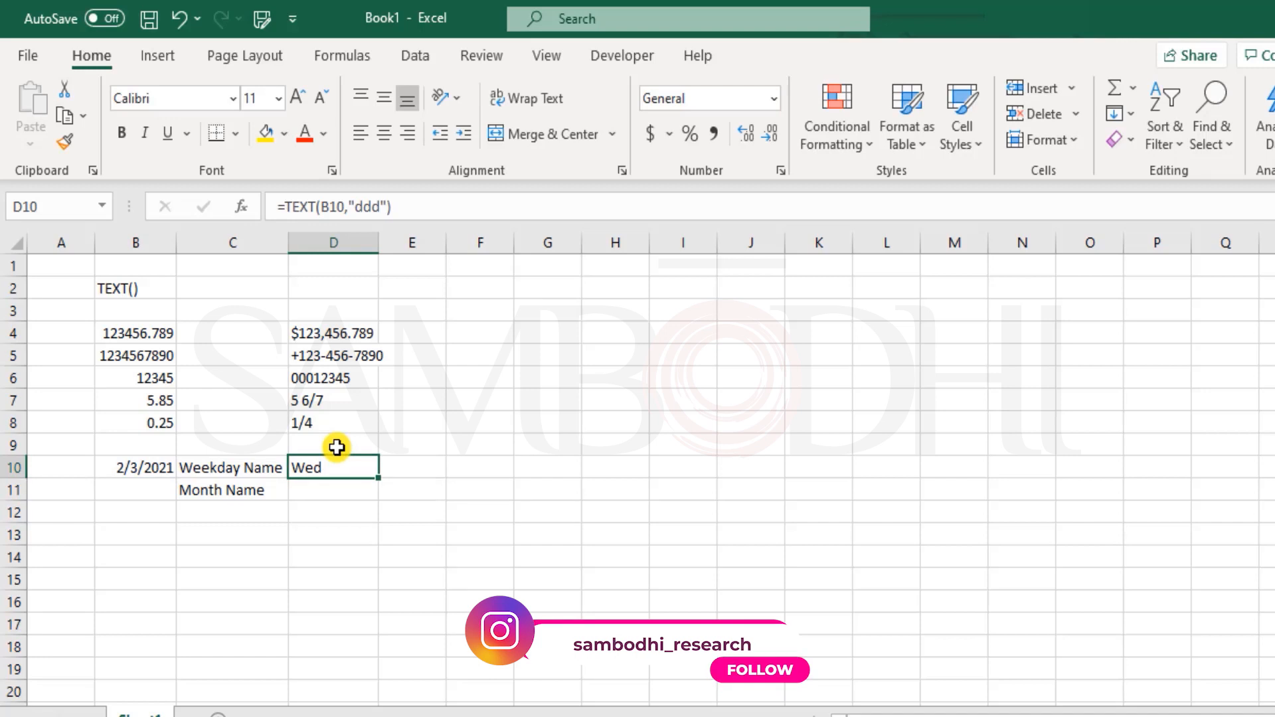
- Change D10's format code to "dddd" so it shows Wednesday
{"action": "key", "text": "F2"}
{"action": "key", "text": "Left"}
{"action": "key", "text": "Left"}
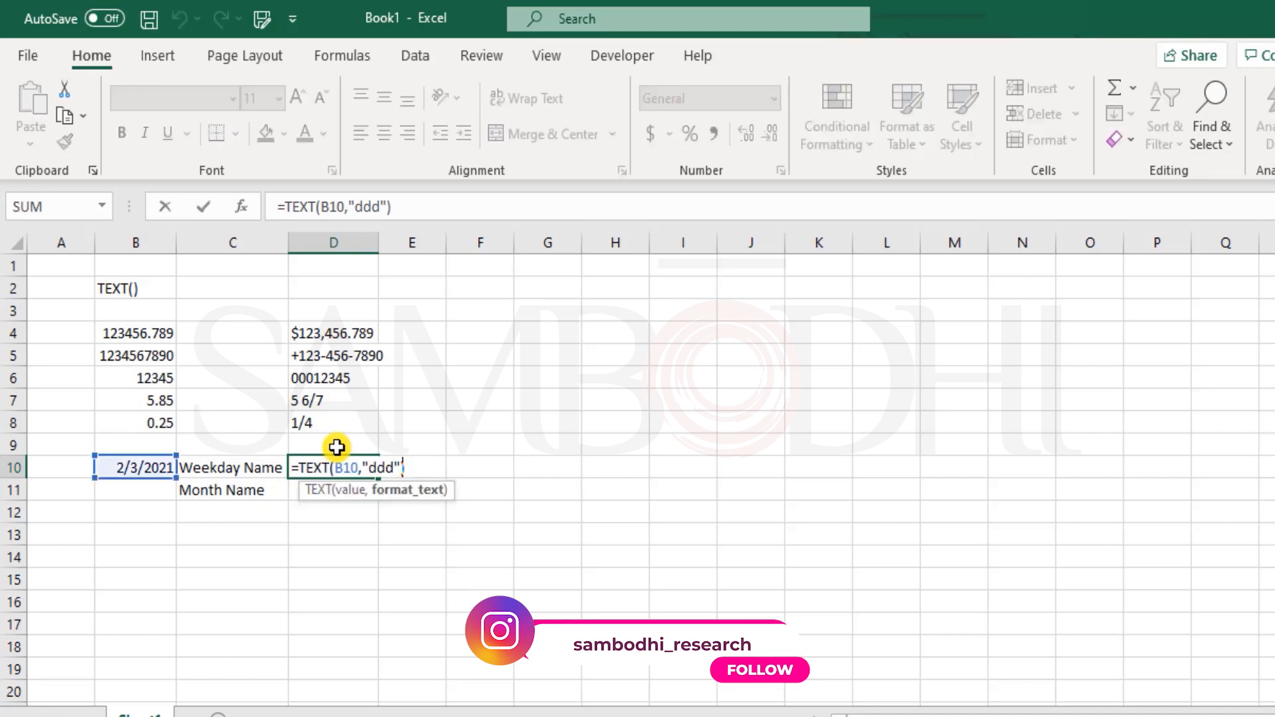
{"action": "type", "text": "d"}
{"action": "key", "text": "Return"}
{"action": "key", "text": "Up"}
{"action": "key", "text": "Down"}
{"action": "type", "text": "="}
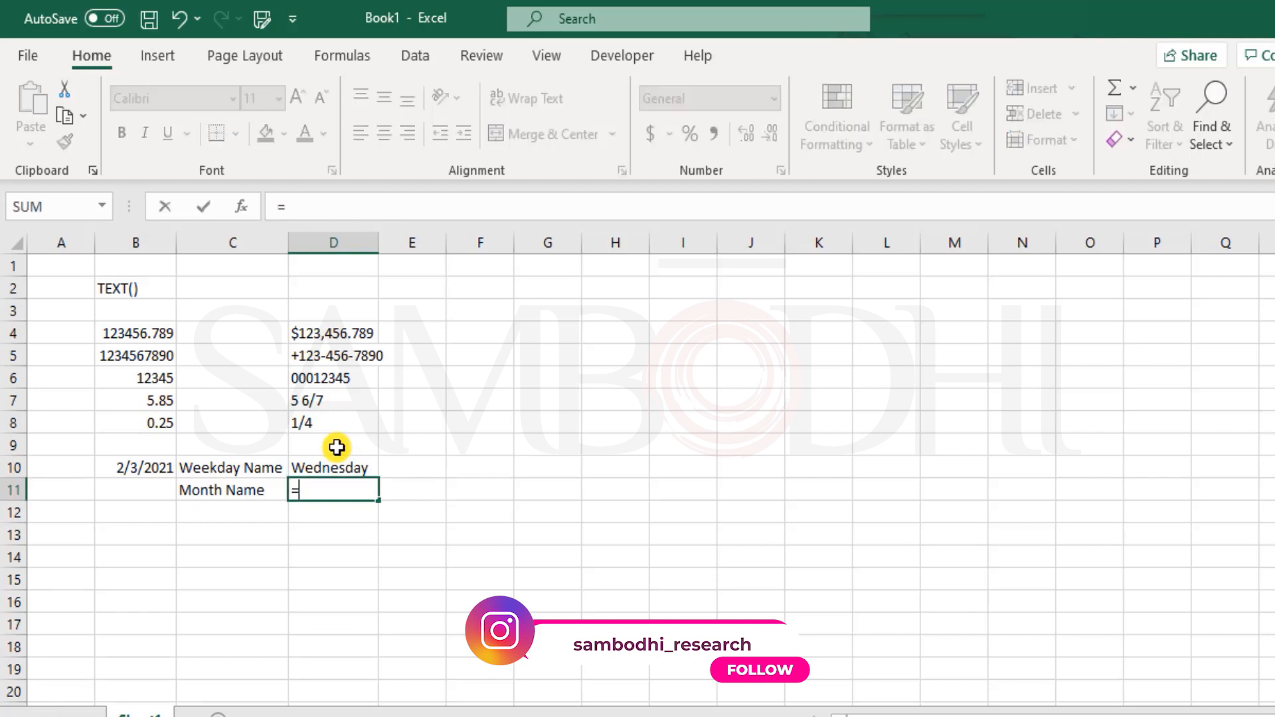
{"action": "type", "text": "tex"}
- Complete D11 as =TEXT(B10,"mmm") so it shows Feb
{"action": "key", "text": "Tab"}
{"action": "key", "text": "Up"}
{"action": "key", "text": "Left"}
{"action": "key", "text": "Left"}
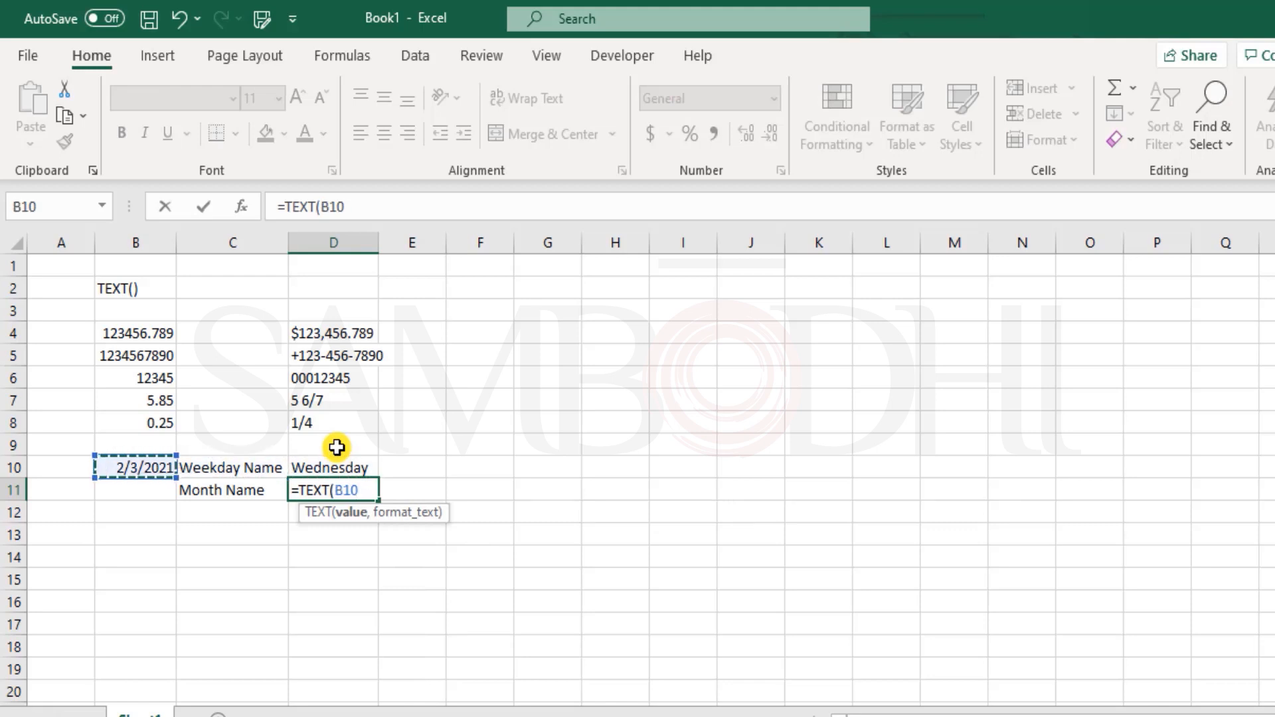
{"action": "type", "text": ",\""}
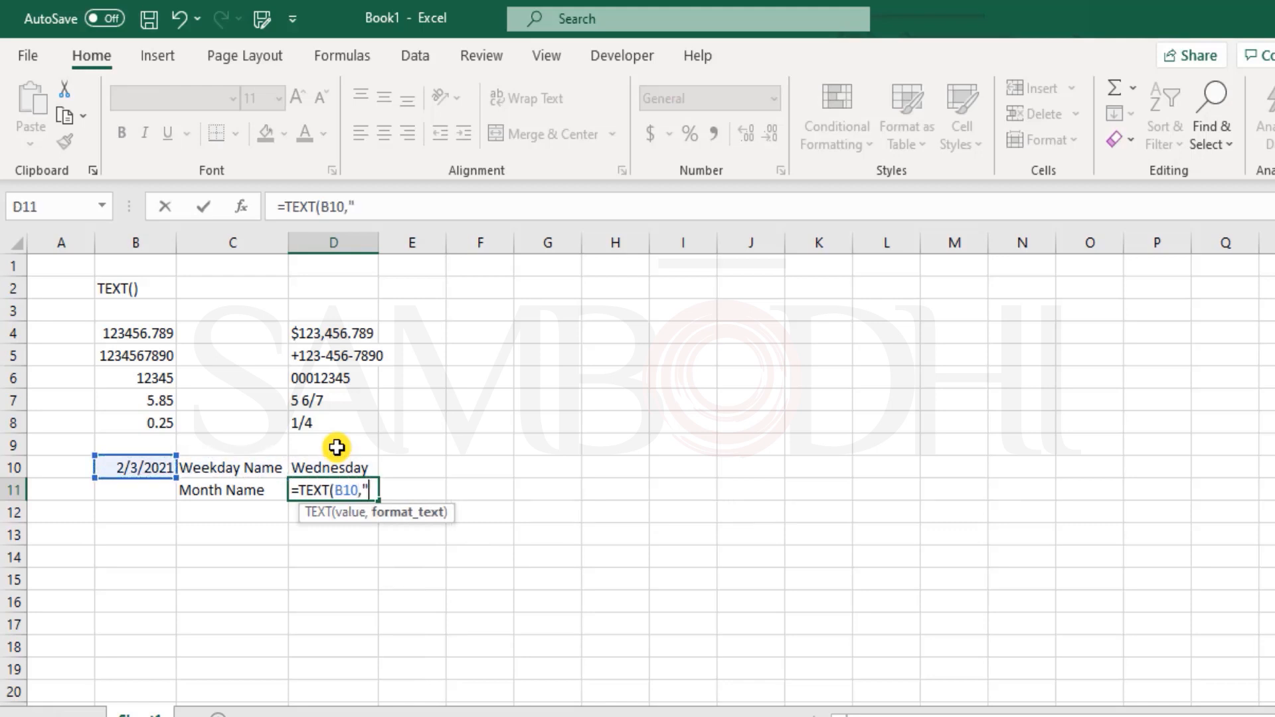
{"action": "type", "text": "mmm\")"}
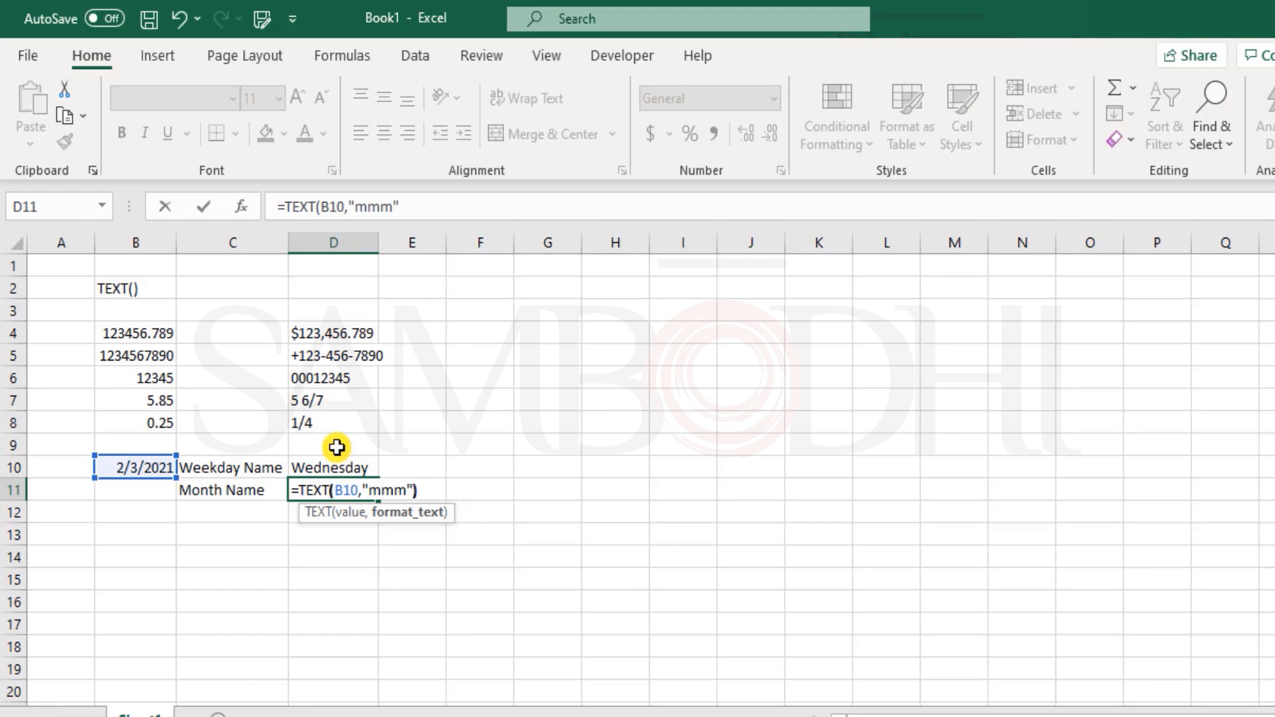
{"action": "key", "text": "Return"}
{"action": "key", "text": "Up"}
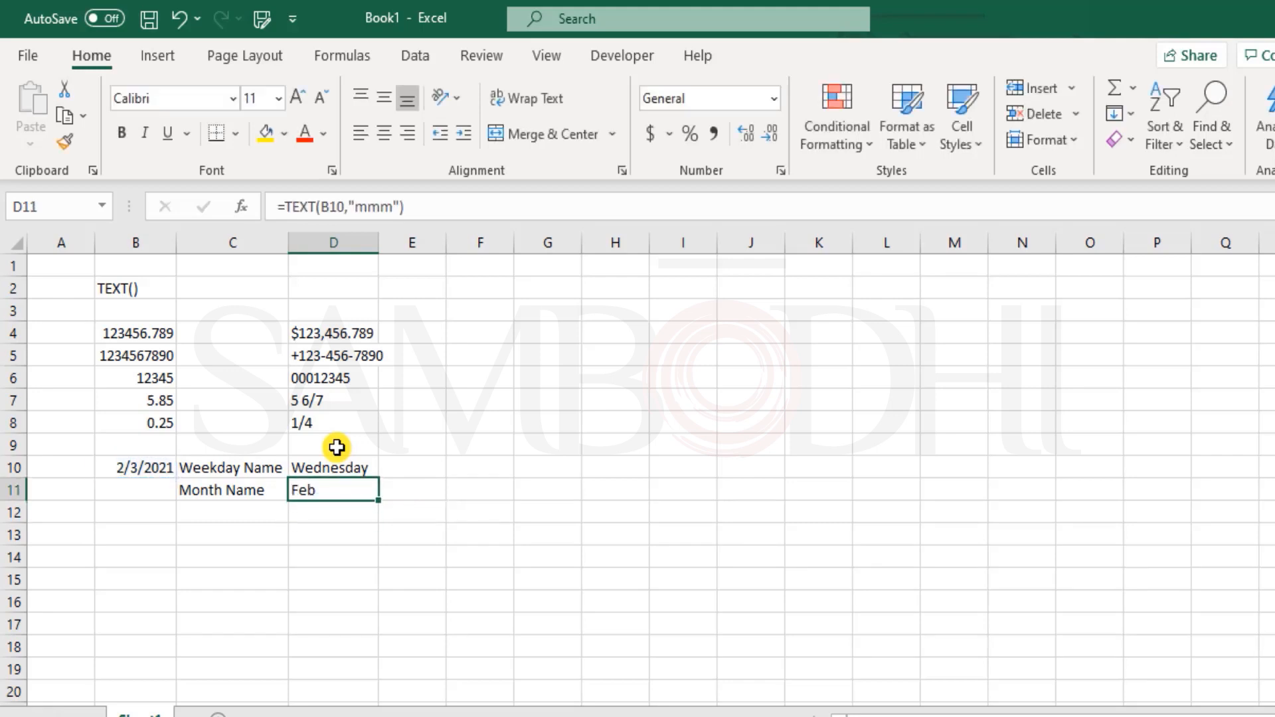
- Enter the date 2/3/2021 in B13
{"action": "key", "text": "Down"}
{"action": "key", "text": "Left"}
{"action": "key", "text": "Down"}
{"action": "key", "text": "Left"}
{"action": "type", "text": "2/3/2021"}
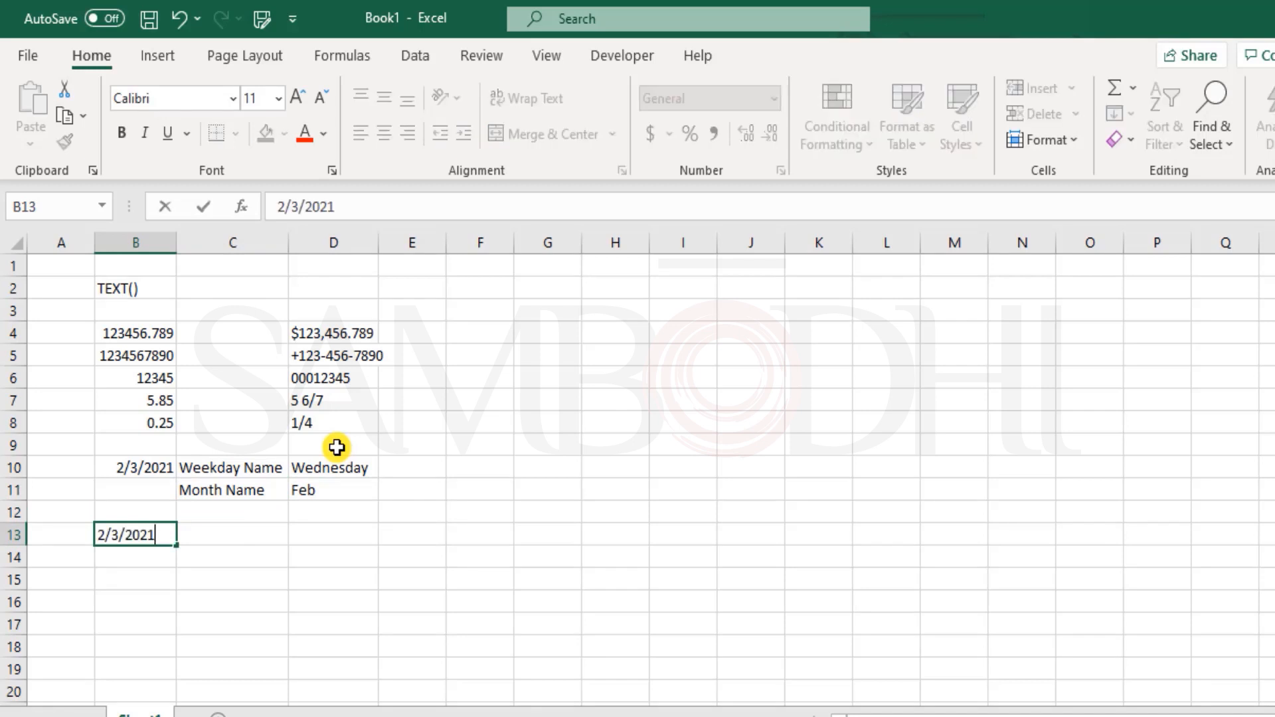
{"action": "key", "text": "Tab"}
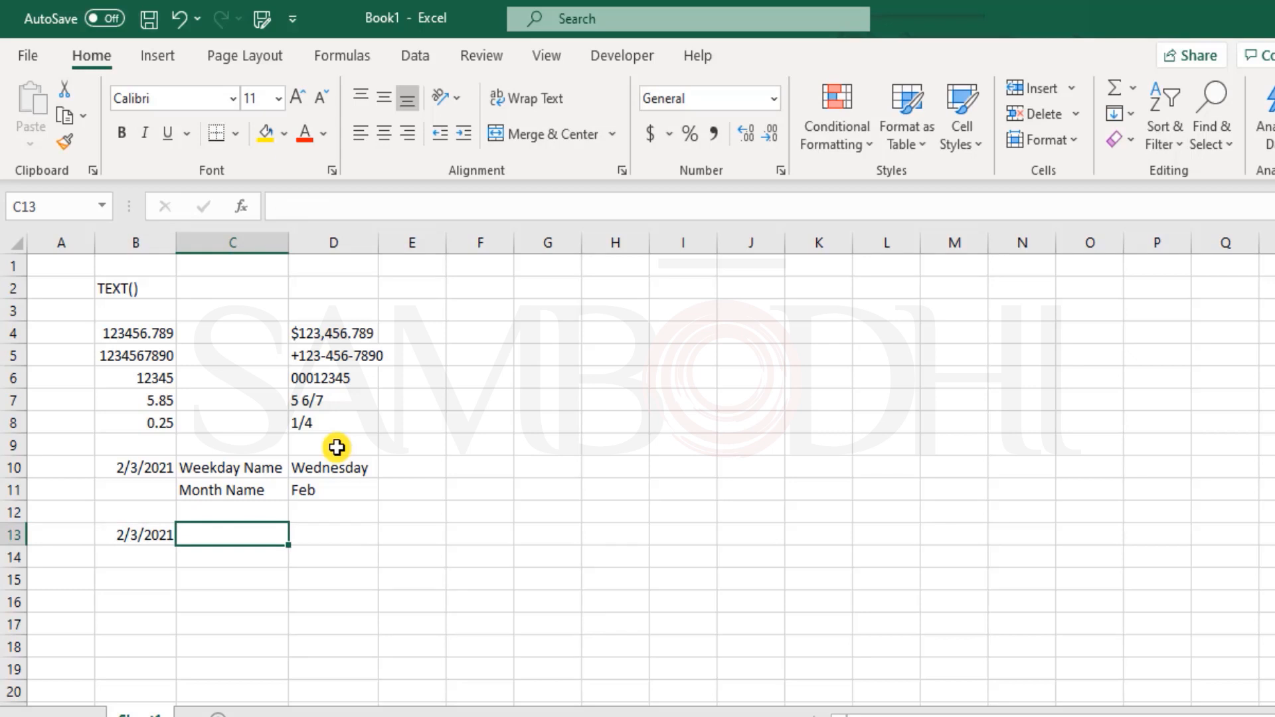
{"action": "key", "text": "Right"}
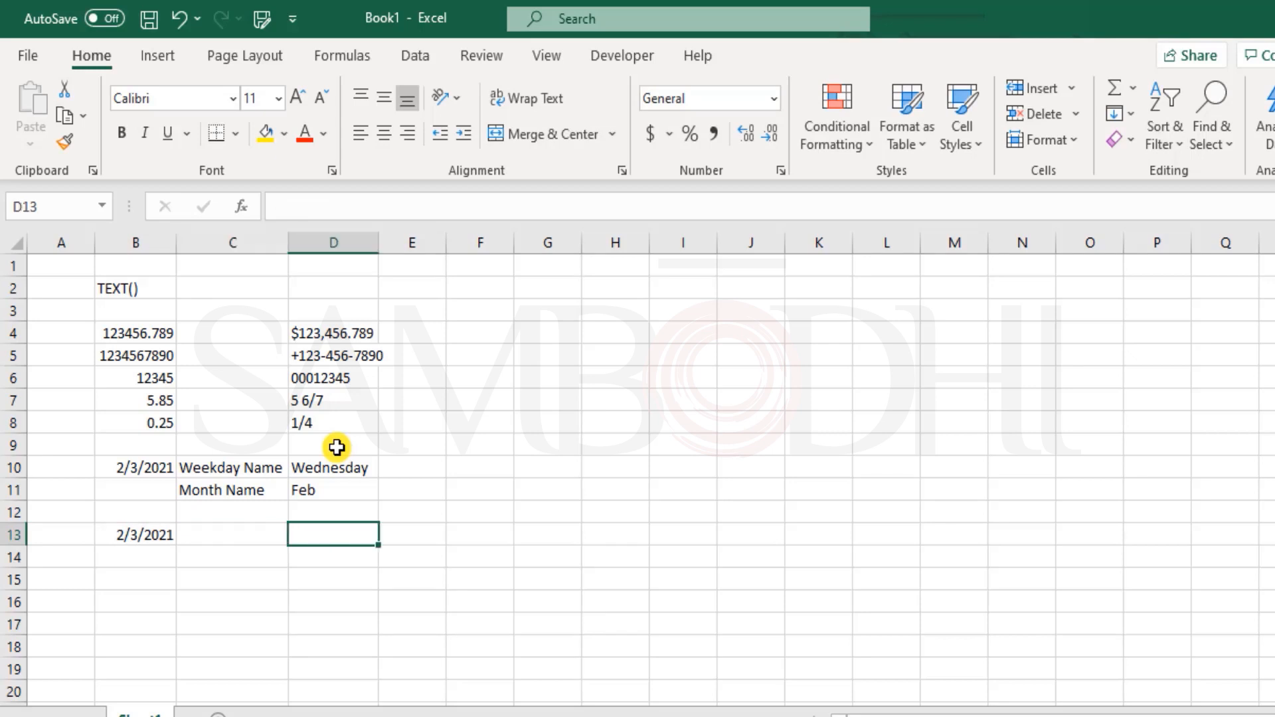
- Enter the formula =NOW() in cell B13, copying NOW() from a draft typed in D13
{"action": "type", "text": "=te"}
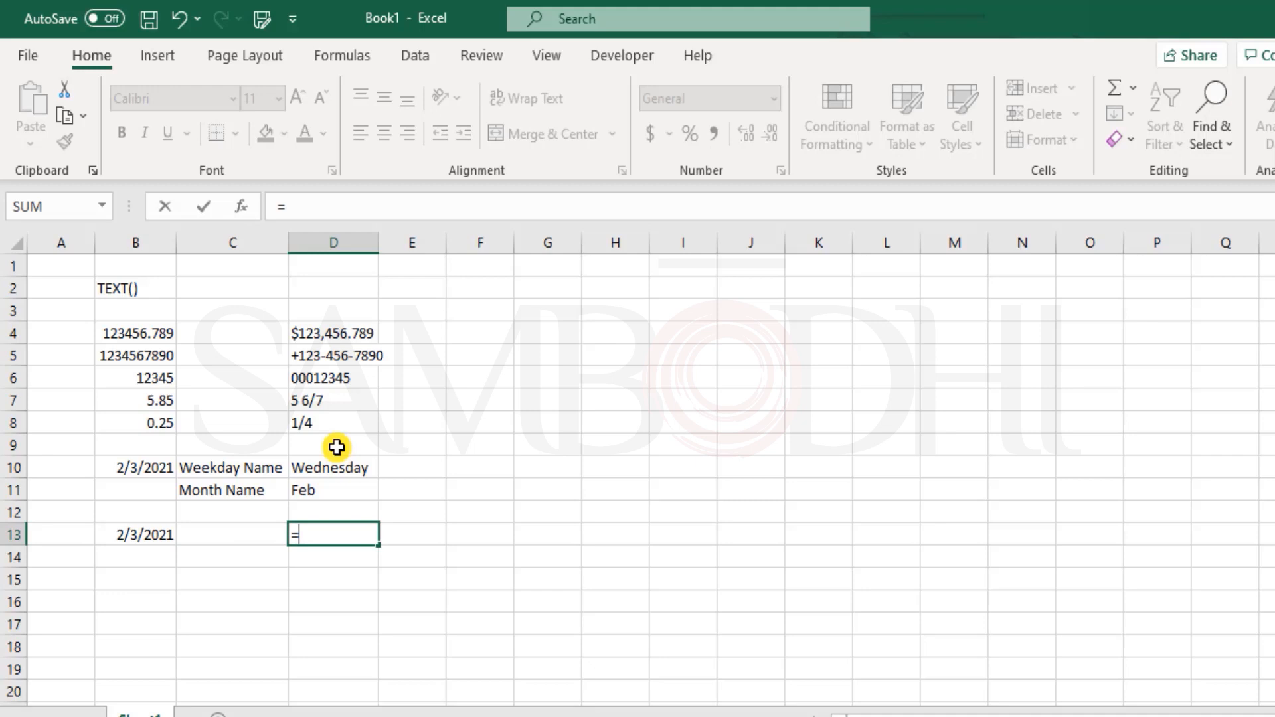
{"action": "type", "text": "xt"}
{"action": "key", "text": "Tab"}
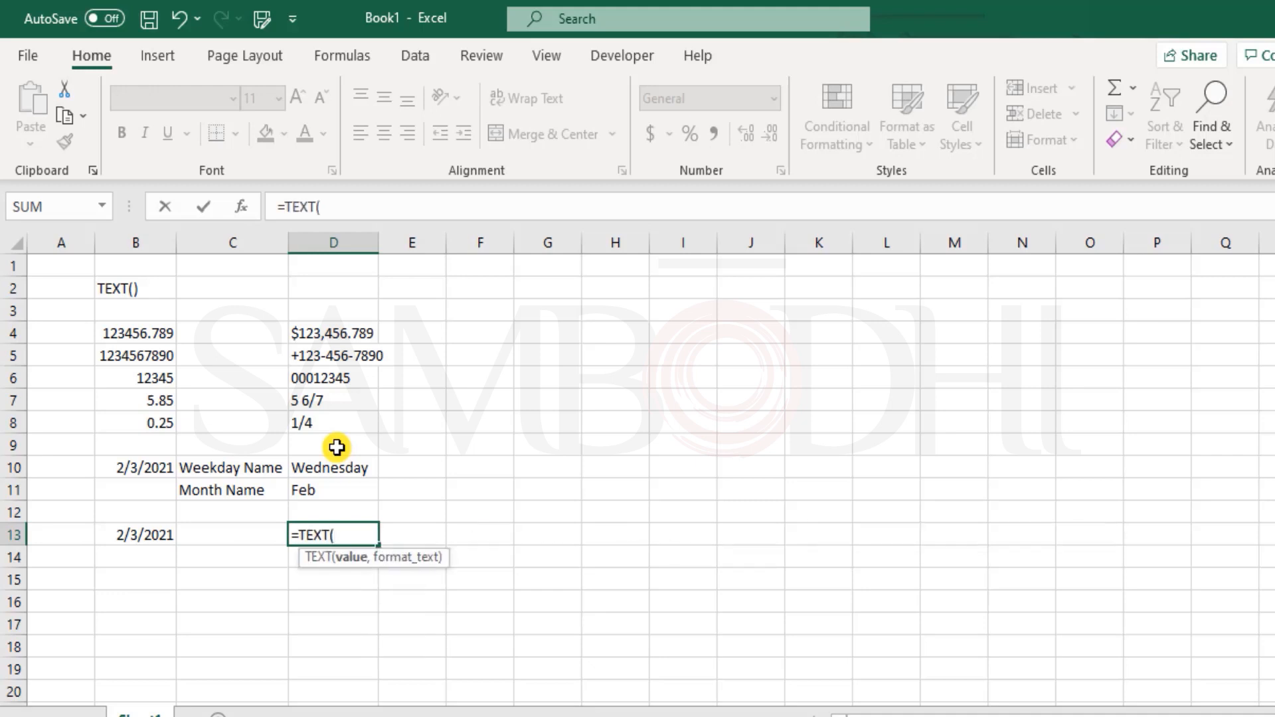
{"action": "type", "text": "now"}
{"action": "key", "text": "Tab"}
{"action": "type", "text": ")"}
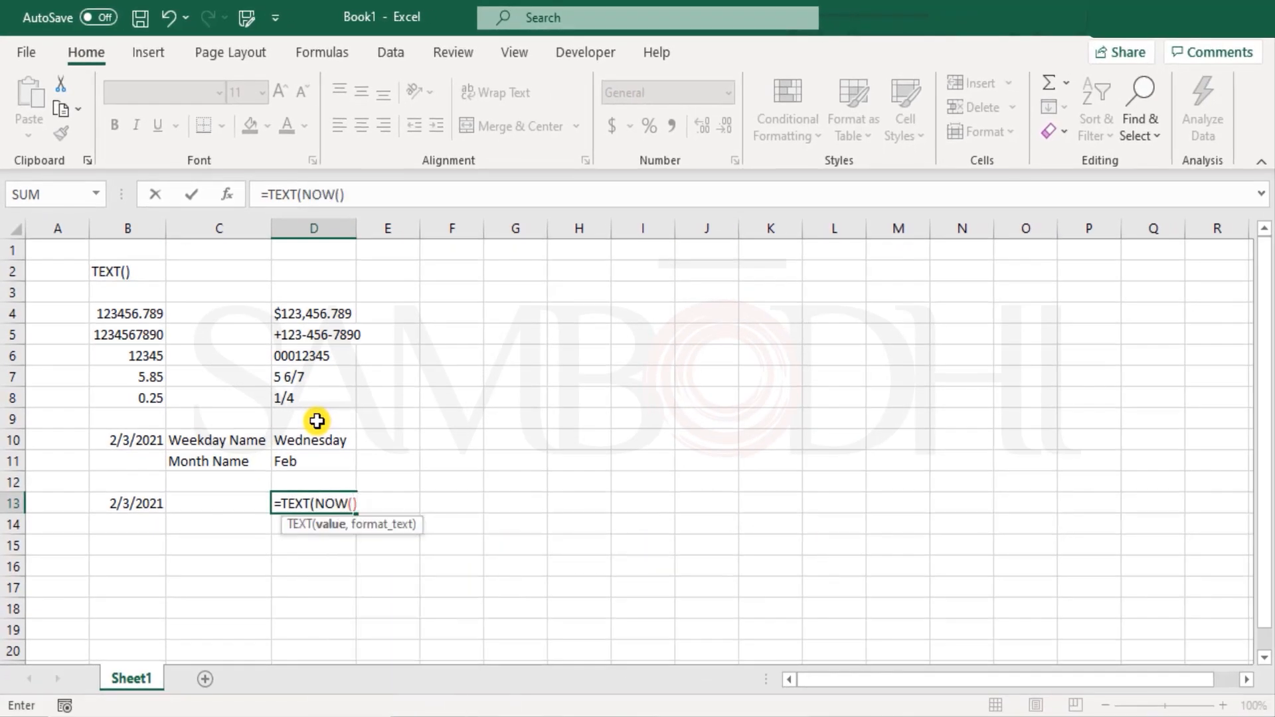
{"action": "key", "text": "F2"}
{"action": "key", "text": "shift+Left"}
{"action": "key", "text": "shift+Left"}
{"action": "key", "text": "shift+Left"}
{"action": "key", "text": "shift+Left"}
{"action": "key", "text": "shift+Left"}
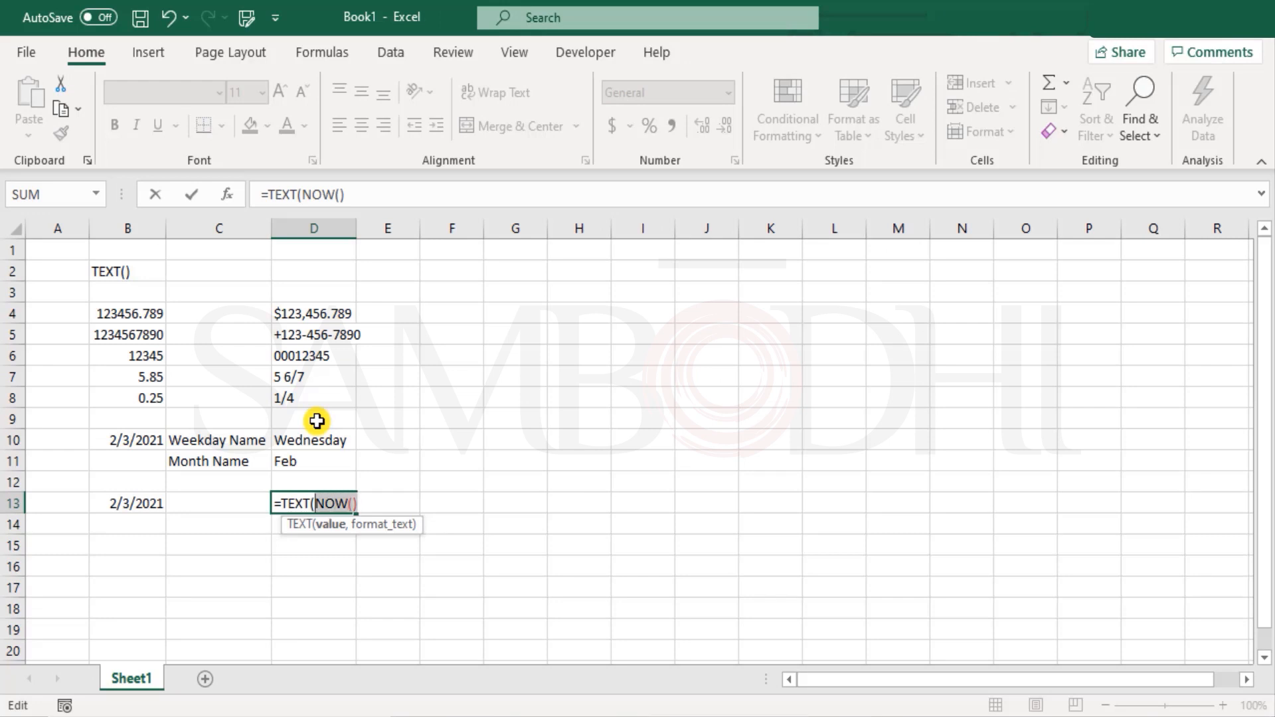
{"action": "key", "text": "ctrl+c"}
{"action": "key", "text": "Escape"}
{"action": "key", "text": "Left"}
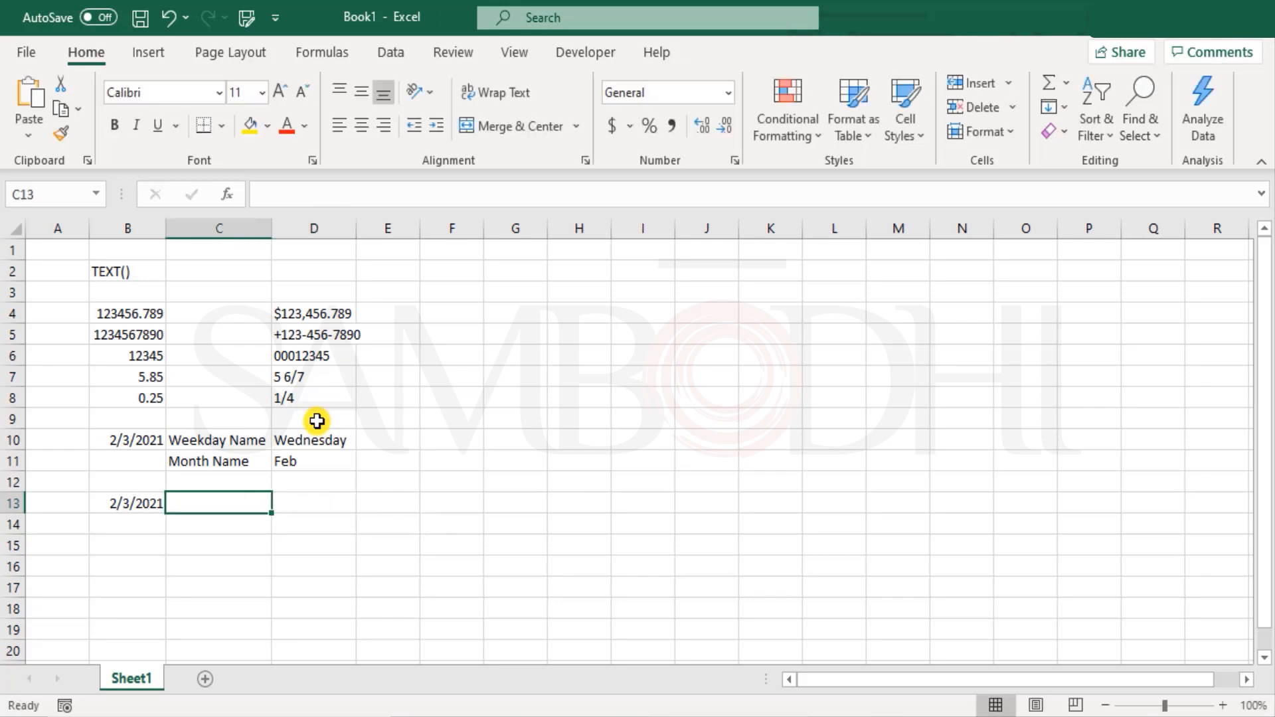
{"action": "key", "text": "Left"}
{"action": "type", "text": "="}
{"action": "key", "text": "ctrl+v"}
{"action": "key", "text": "Return"}
{"action": "key", "text": "Up"}
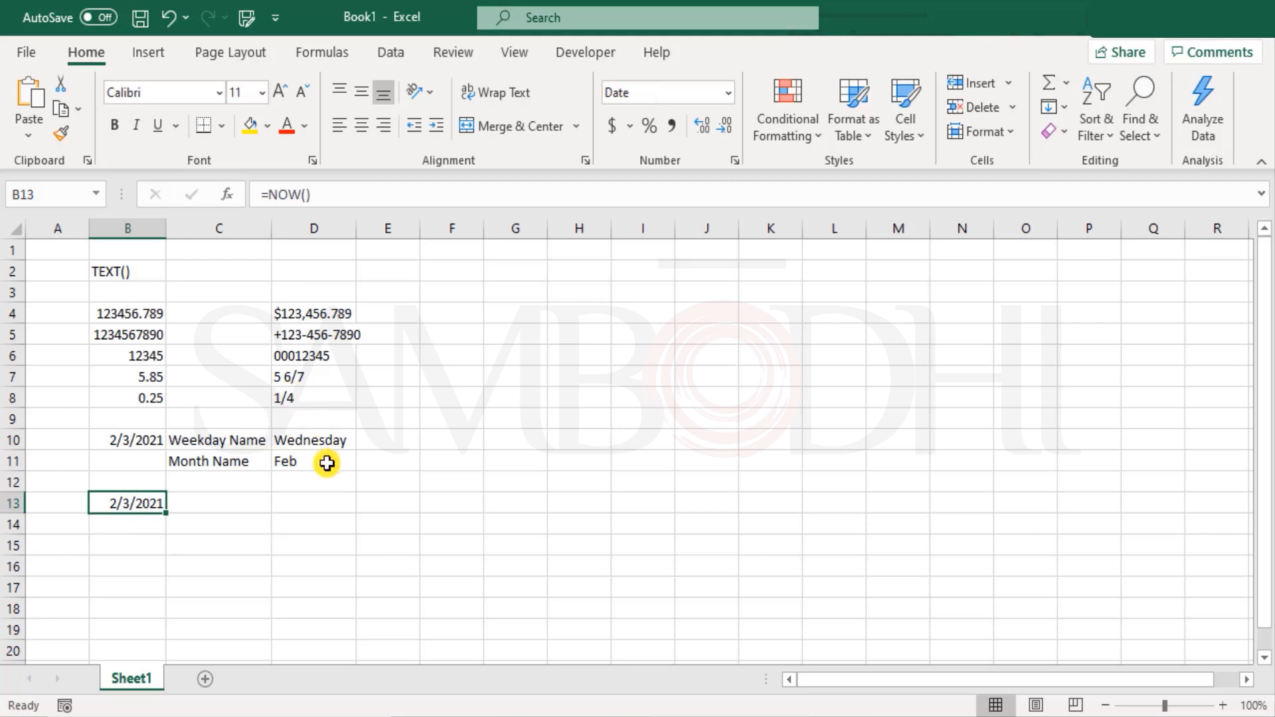
- Format B13 with the 3/14/12 1:30 PM date-and-time type so it reads 2/3/21 5:12 PM
{"action": "left_click", "coordinate": [728, 93]}
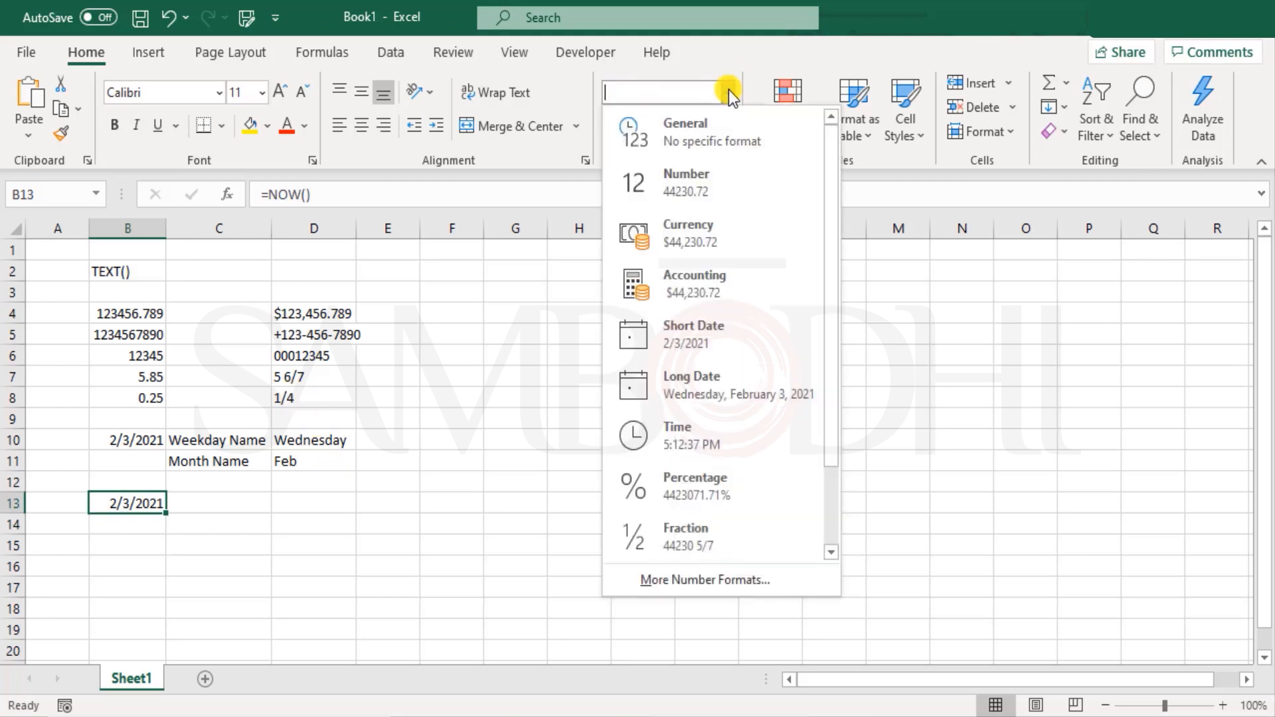
{"action": "left_click", "coordinate": [754, 583]}
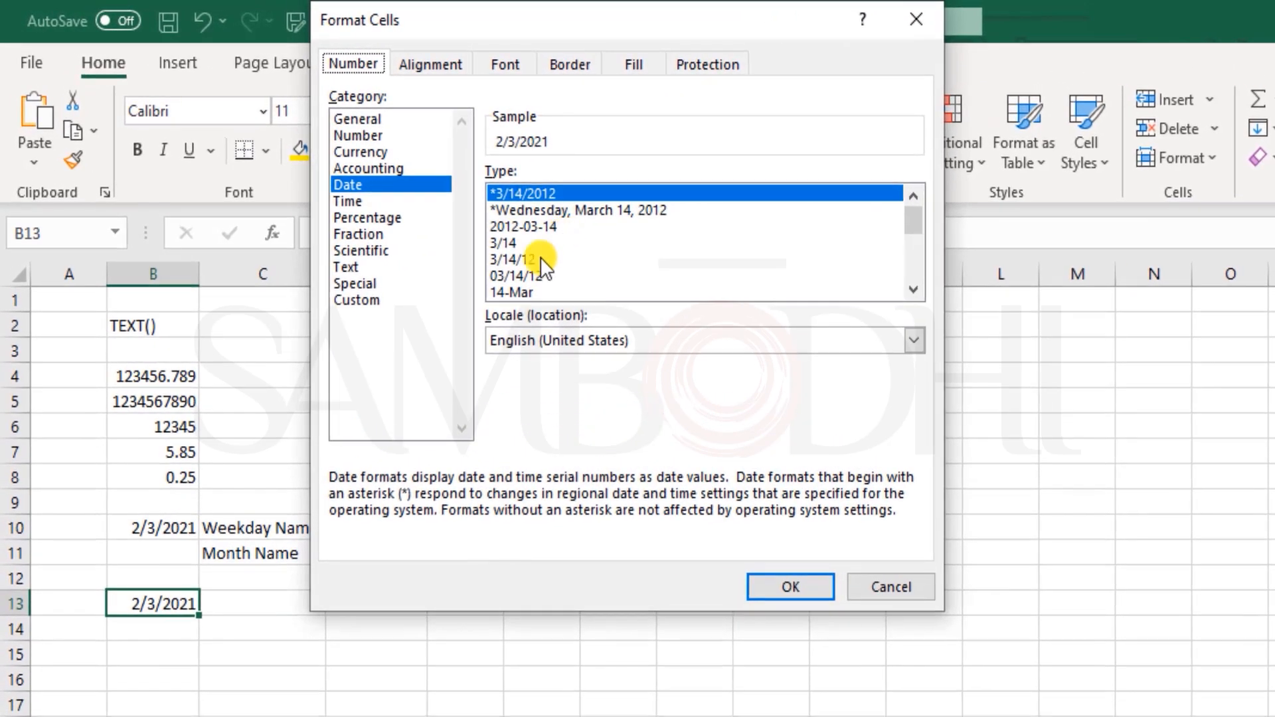
{"action": "scroll", "coordinate": [538, 216], "scroll_direction": "down", "scroll_amount": 1}
{"action": "scroll", "coordinate": [646, 261], "scroll_direction": "down", "scroll_amount": 2}
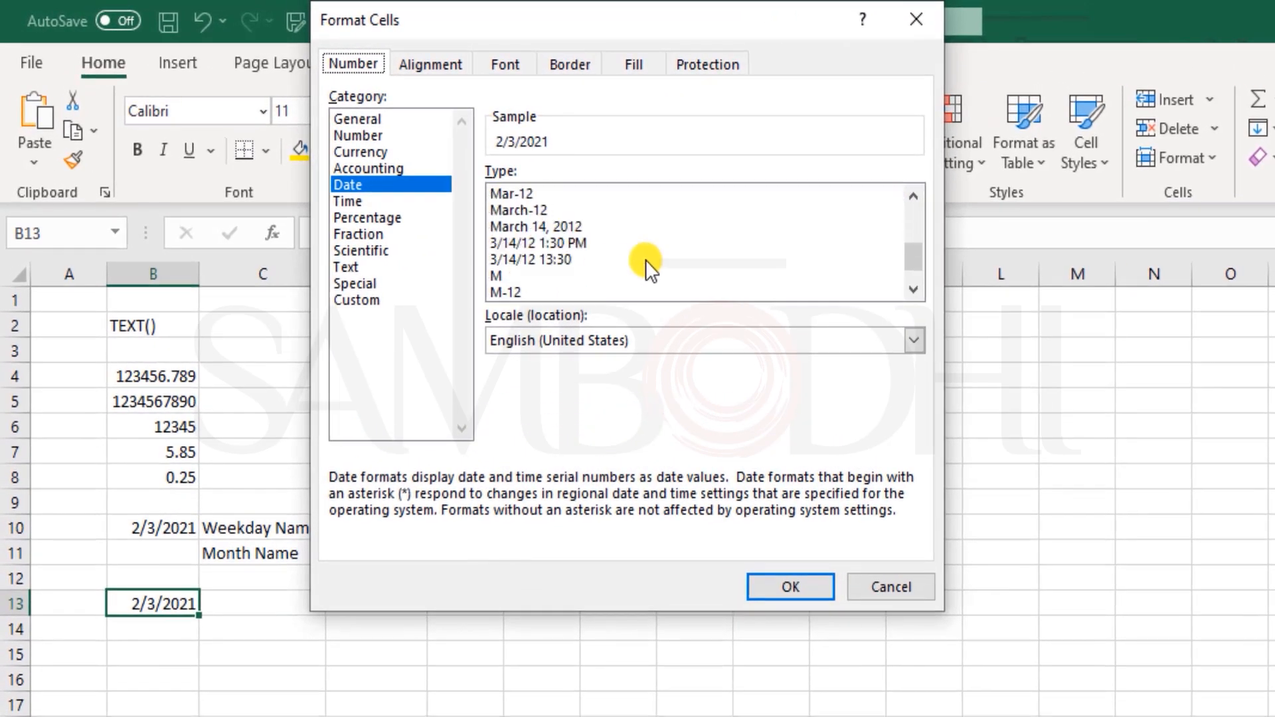
{"action": "left_click", "coordinate": [559, 242]}
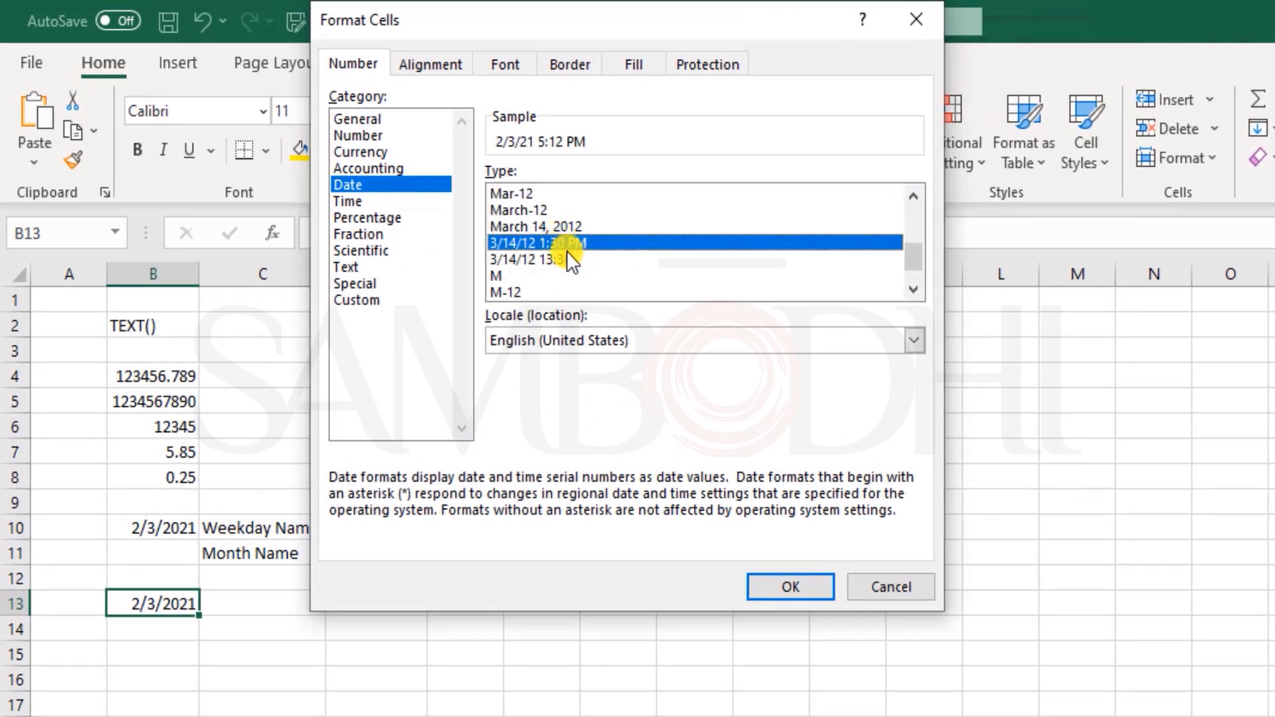
{"action": "left_click", "coordinate": [797, 587]}
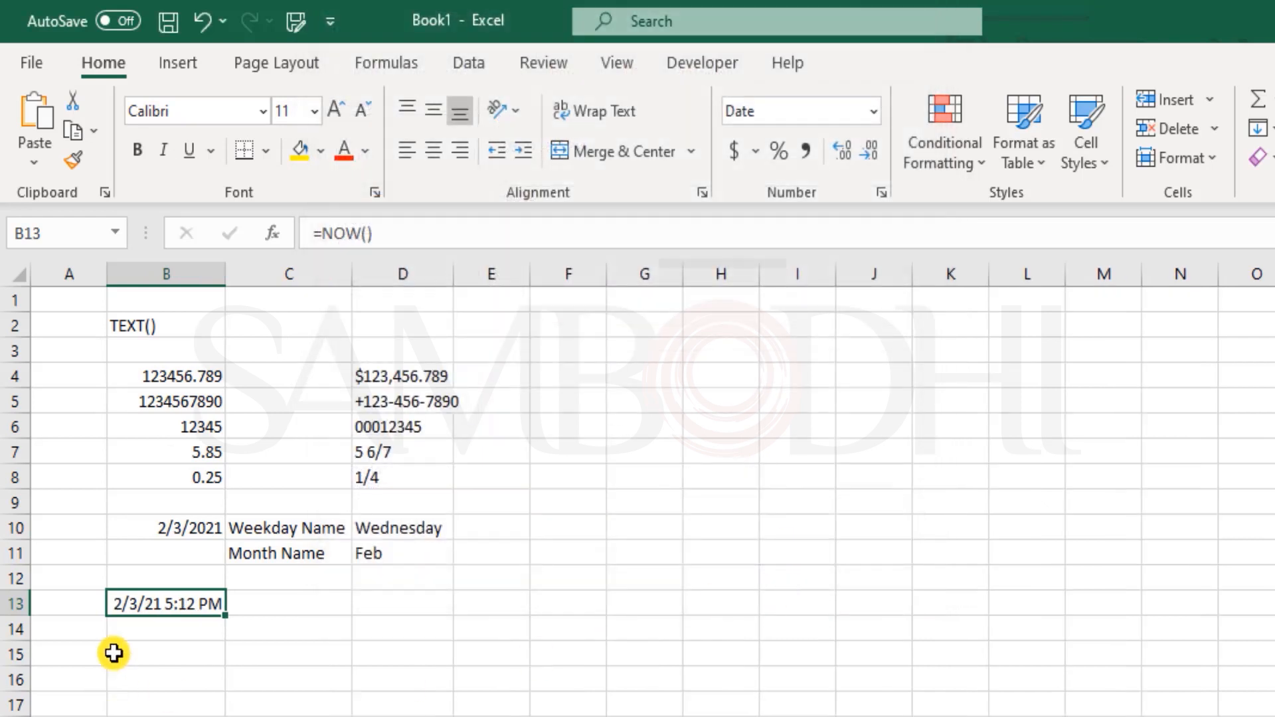
{"action": "left_click", "coordinate": [379, 604]}
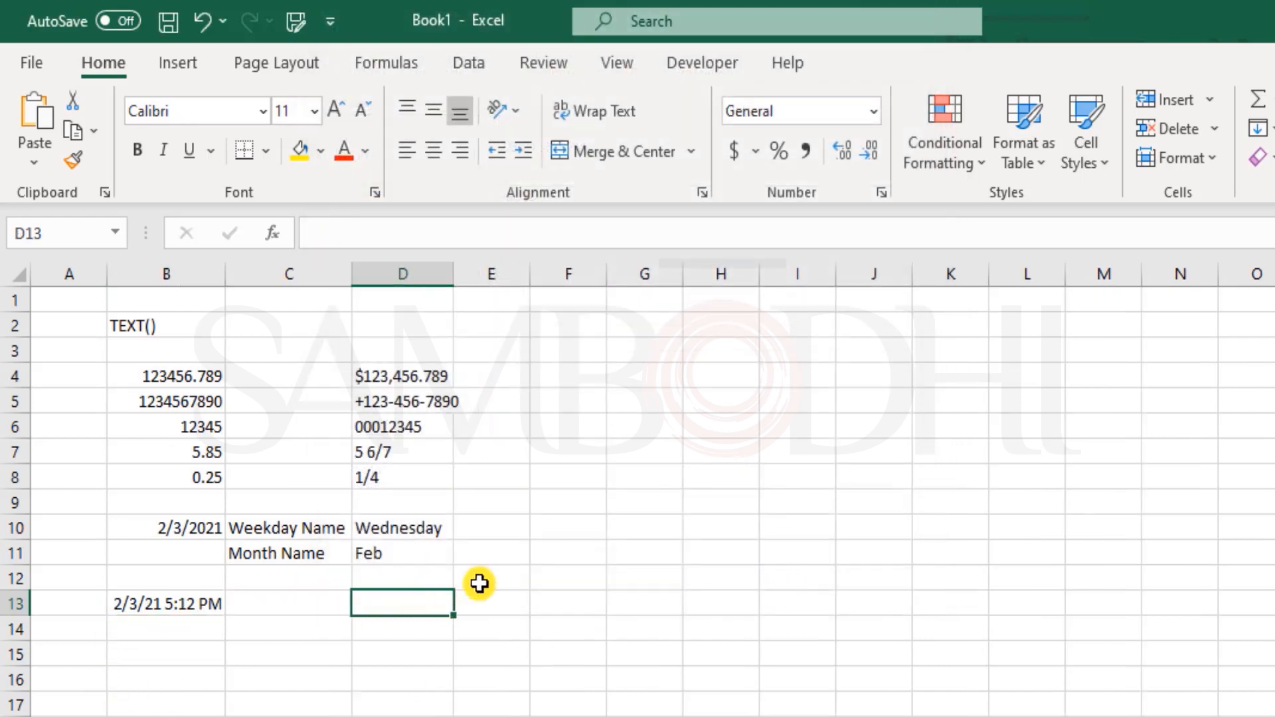
- Enter =TEXT(NOW(),"mm-dd-yyyy hh:ss") in D13 and review the result
{"action": "type", "text": "=text"}
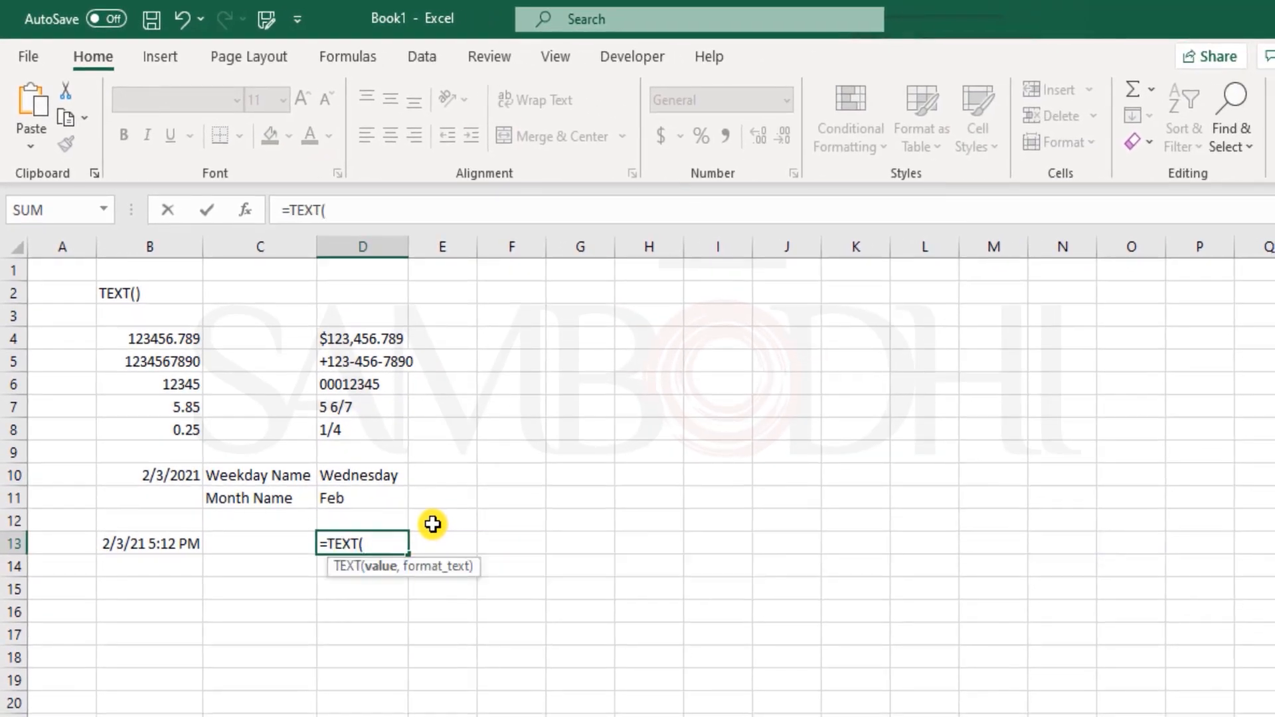
{"action": "type", "text": "now"}
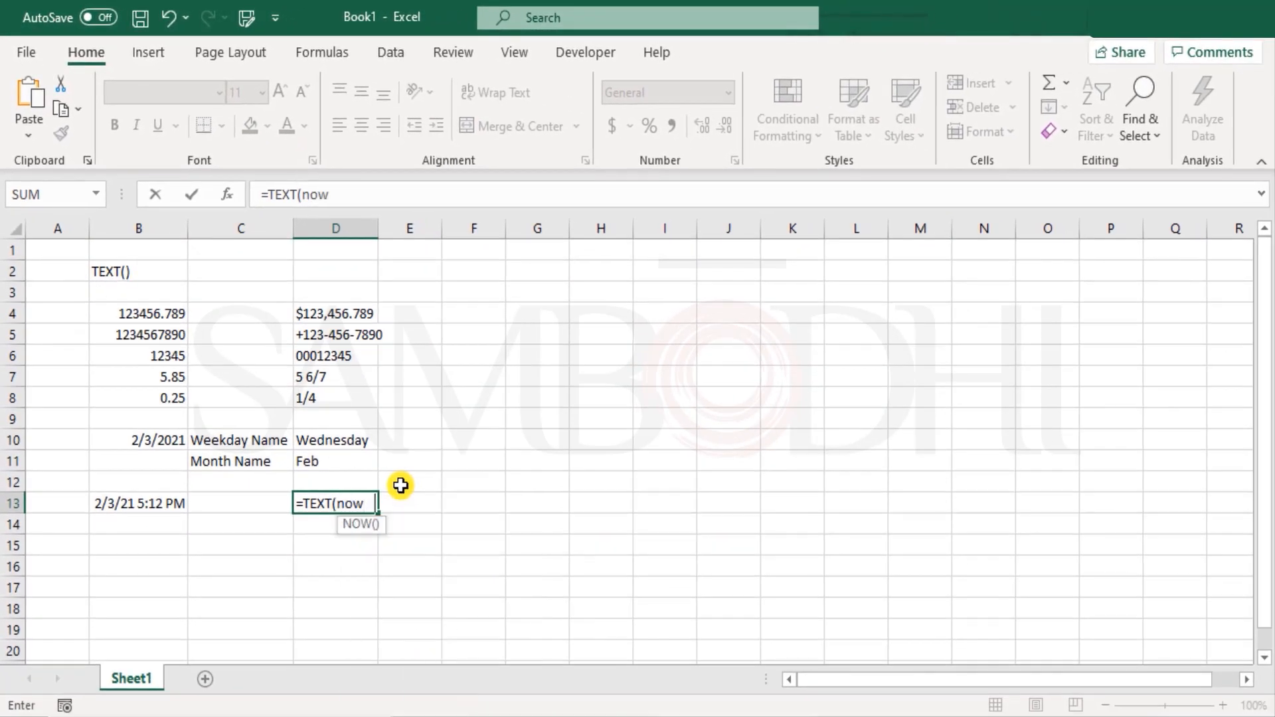
{"action": "key", "text": "Tab"}
{"action": "type", "text": "),\""}
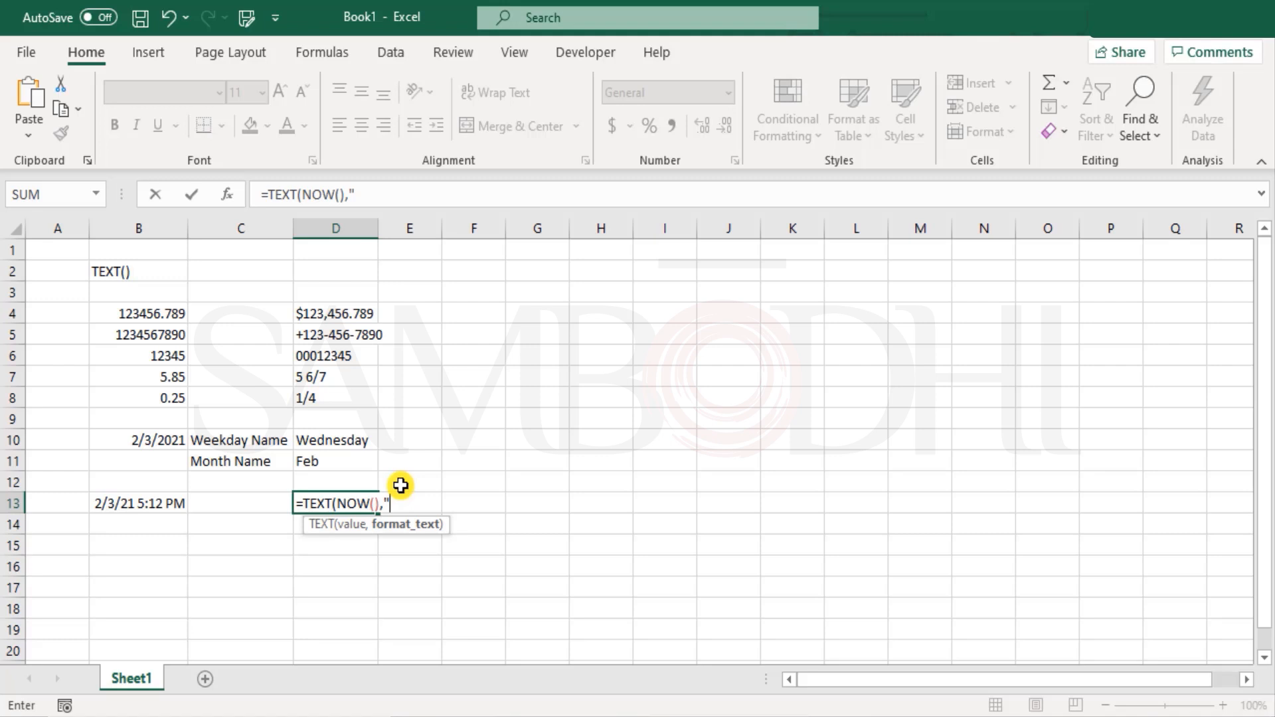
{"action": "type", "text": "mm-dd-y"}
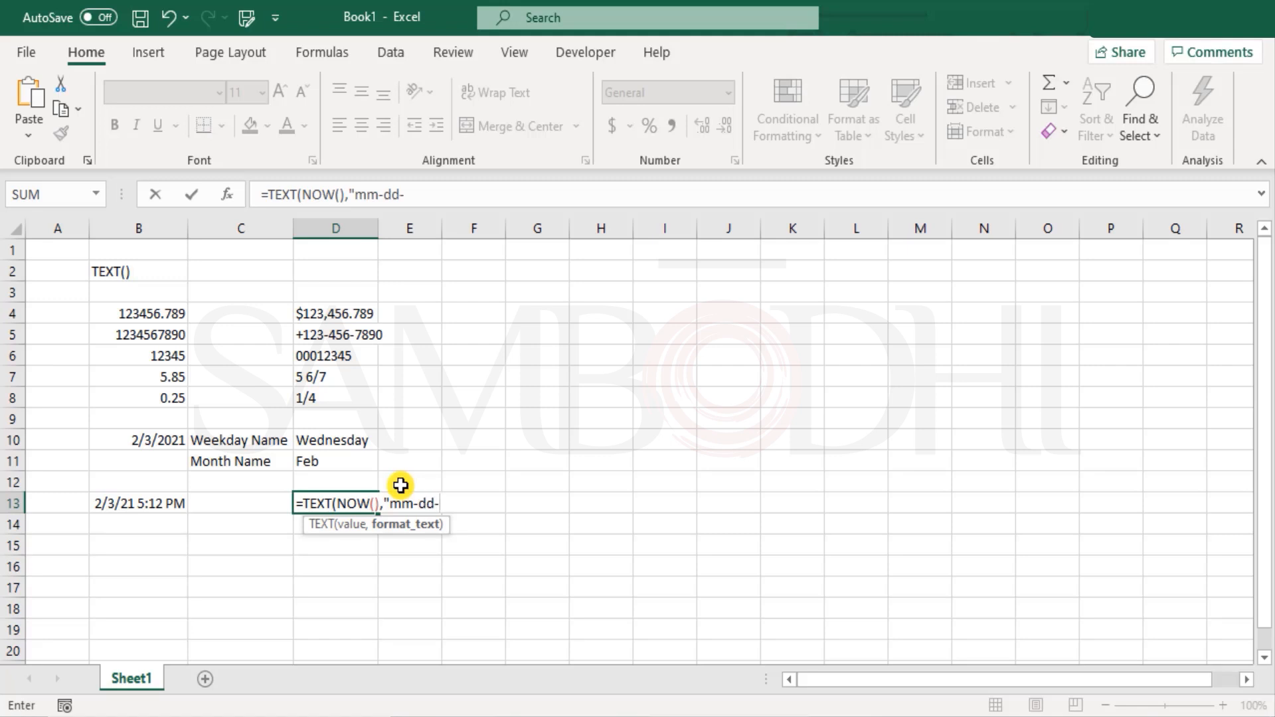
{"action": "type", "text": "yyy hh:ss\")"}
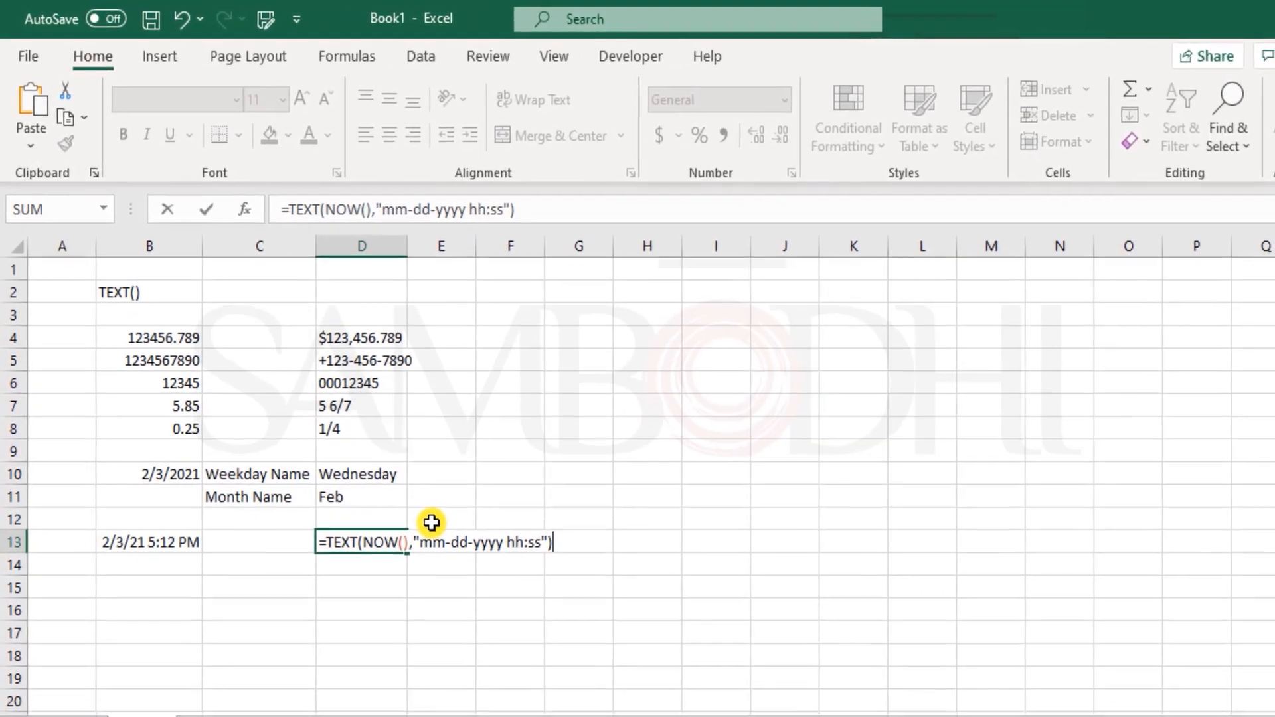
{"action": "key", "text": "Return"}
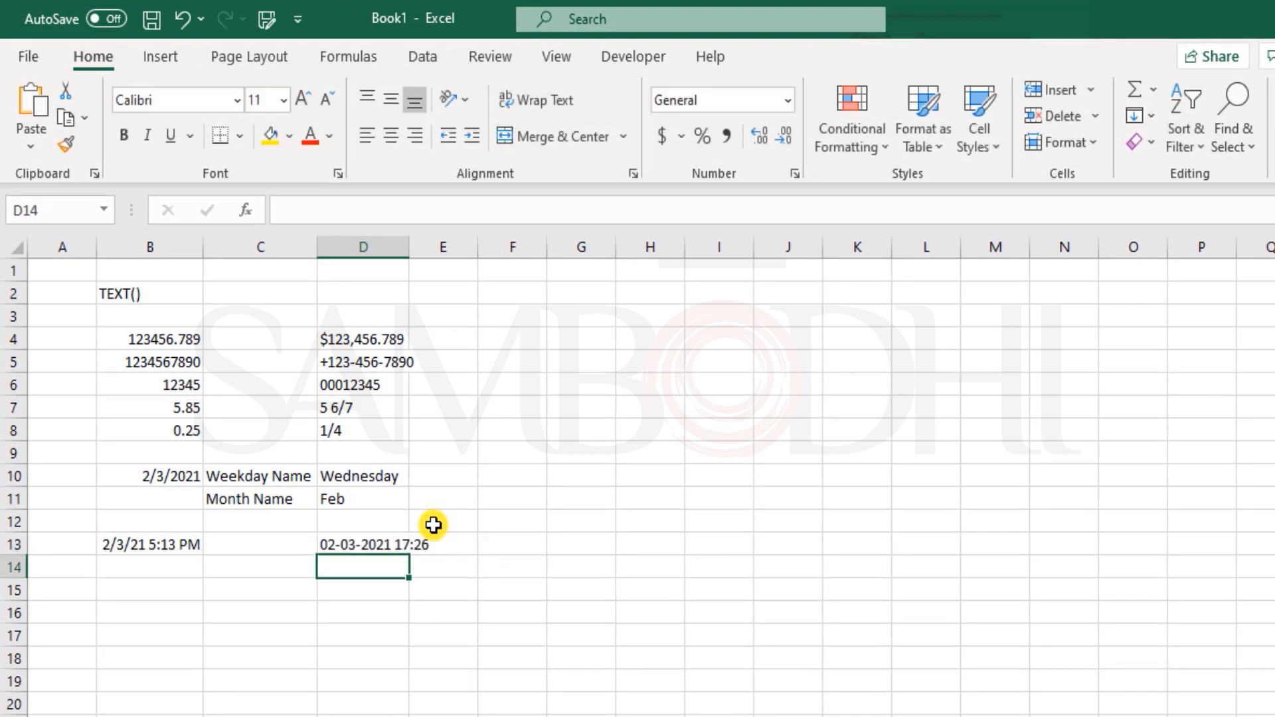
{"action": "key", "text": "Up"}
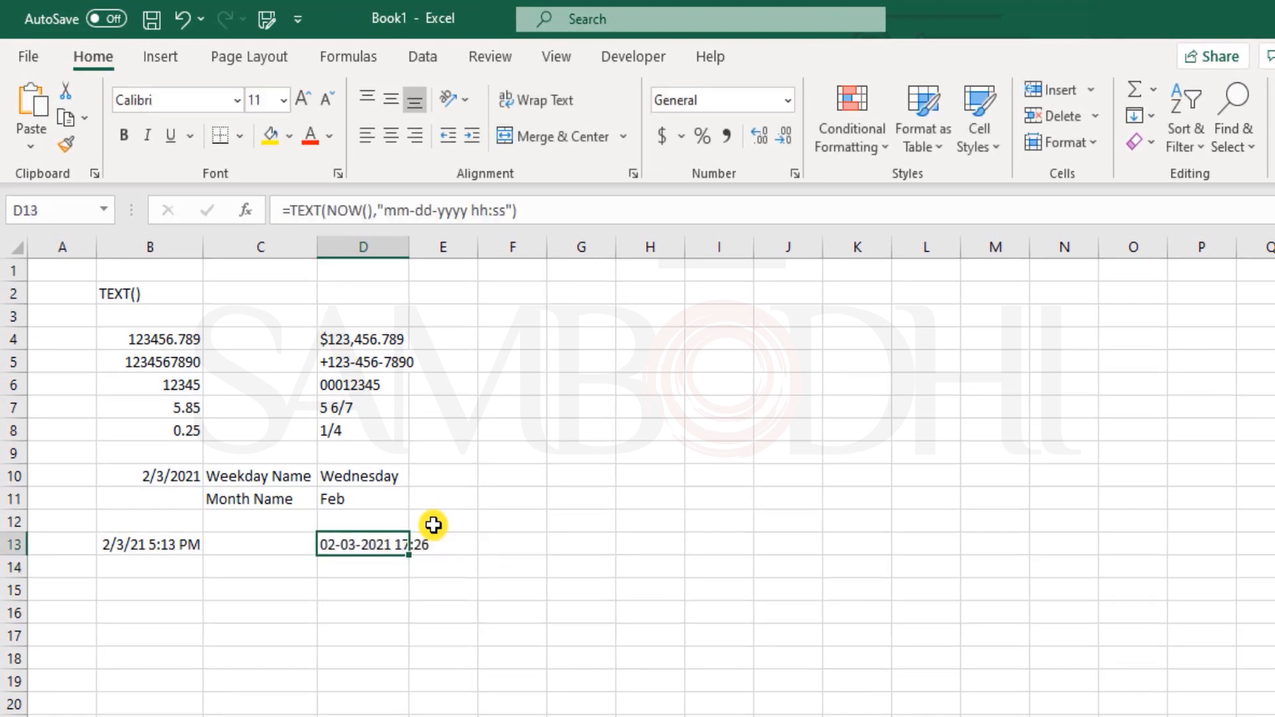
{"action": "key", "text": "Down"}
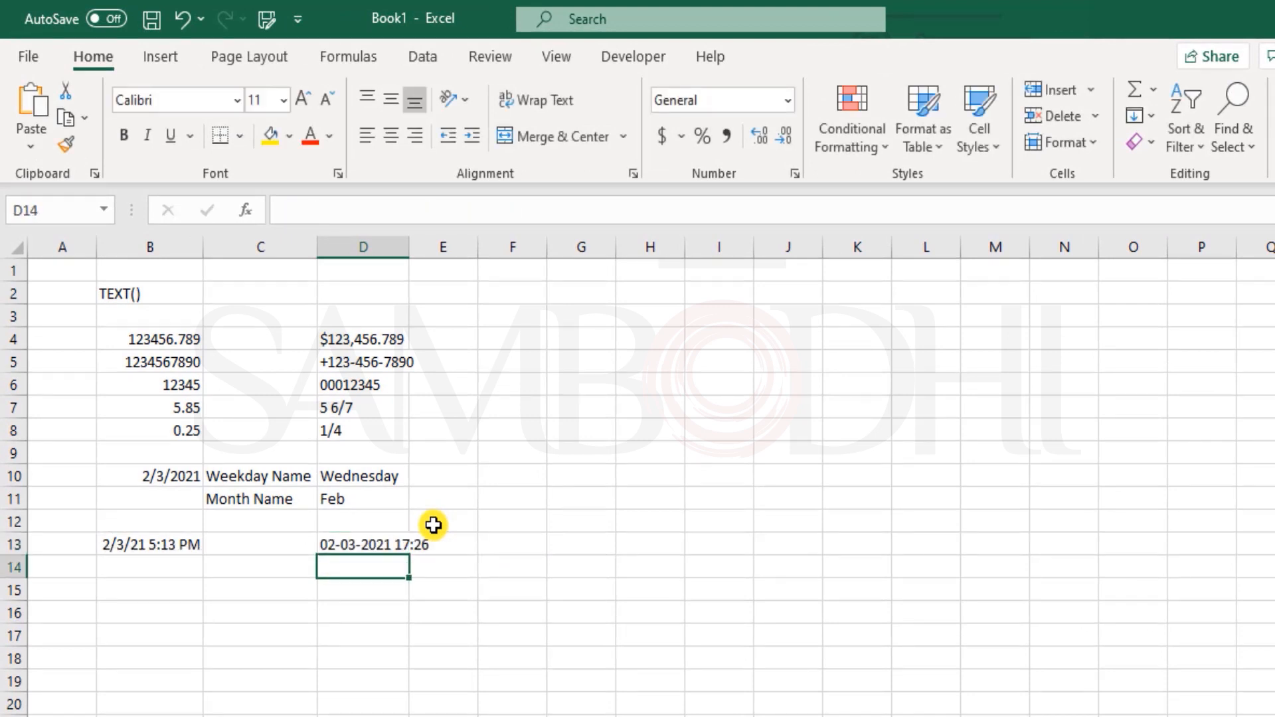
{"action": "key", "text": "Up"}
{"action": "key", "text": "Left"}
{"action": "key", "text": "Left"}
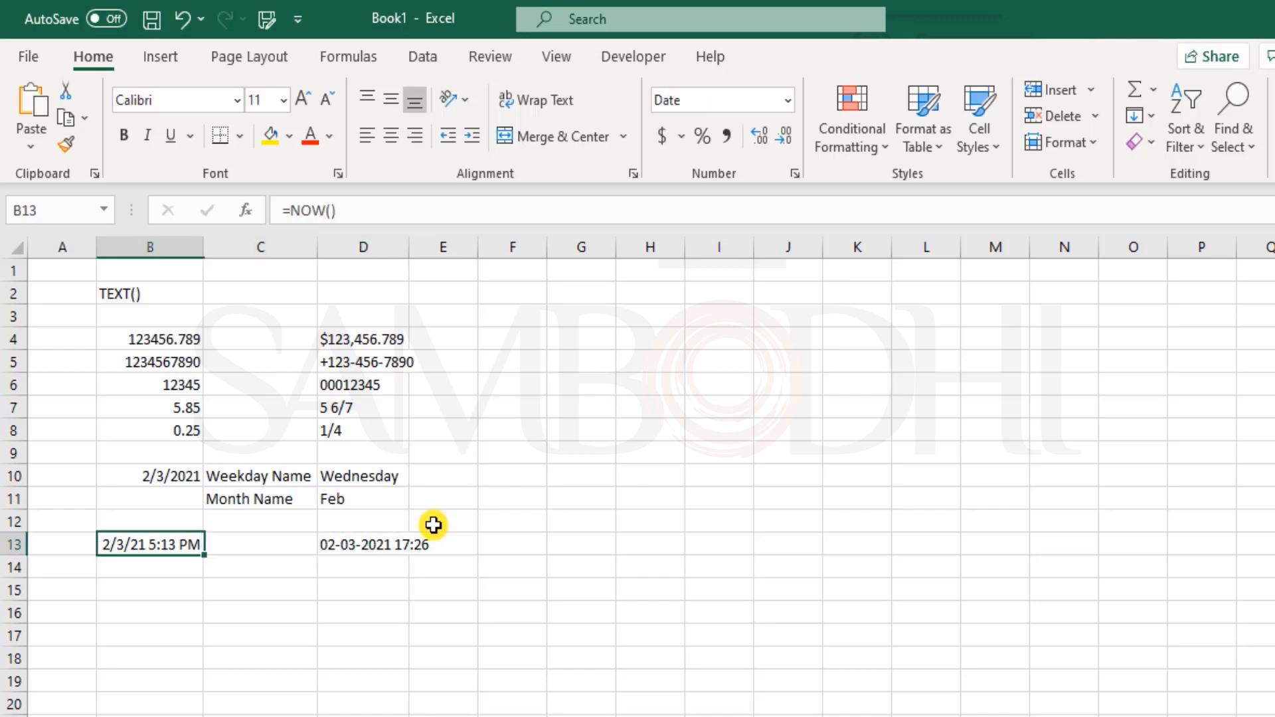
{"action": "key", "text": "Right"}
{"action": "key", "text": "Right"}
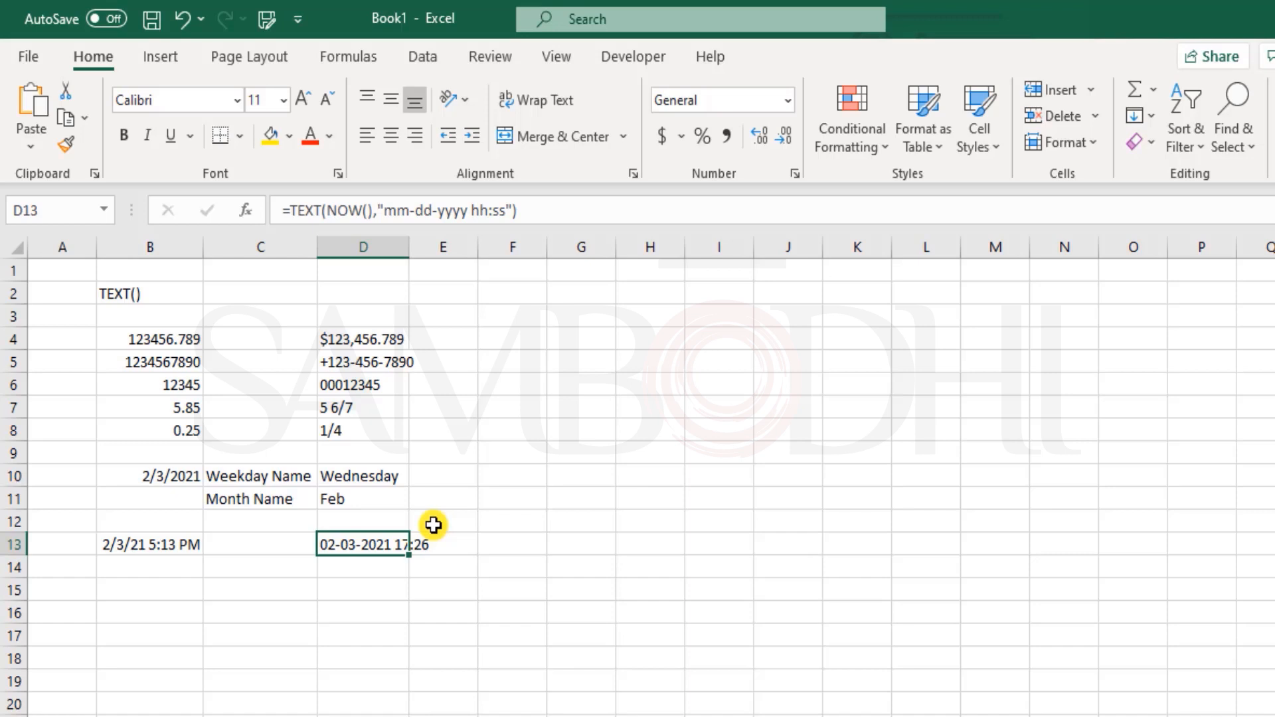
{"action": "key", "text": "Right"}
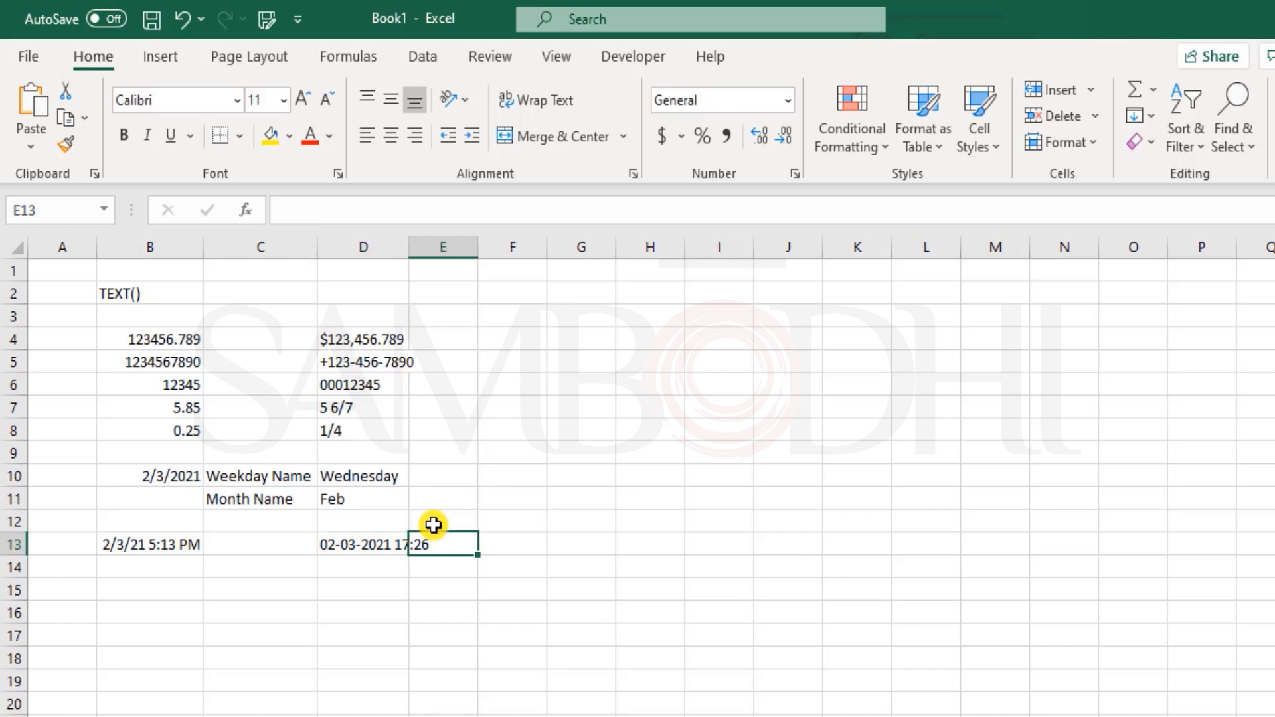
{"action": "key", "text": "Left"}
{"action": "key", "text": "F2"}
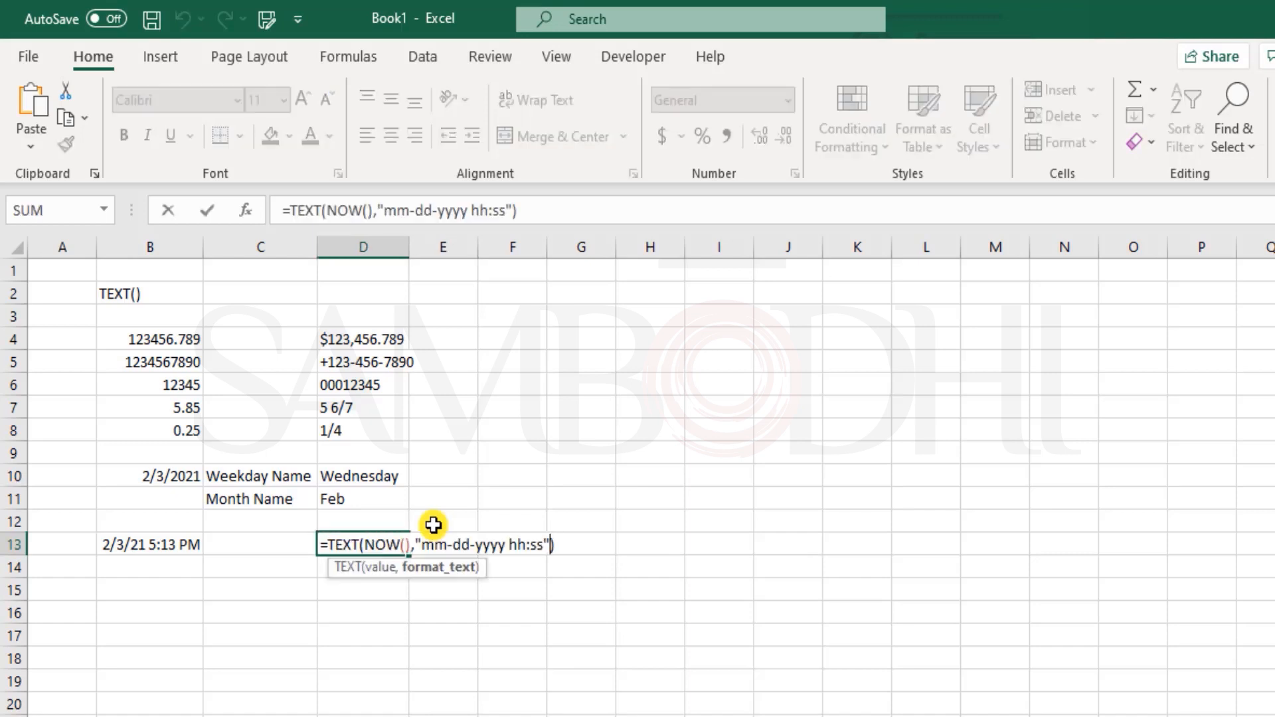
{"action": "key", "text": "shift+Right"}
{"action": "key", "text": "shift+Right"}
{"action": "key", "text": "Left"}
{"action": "type", "text": "mm:"}
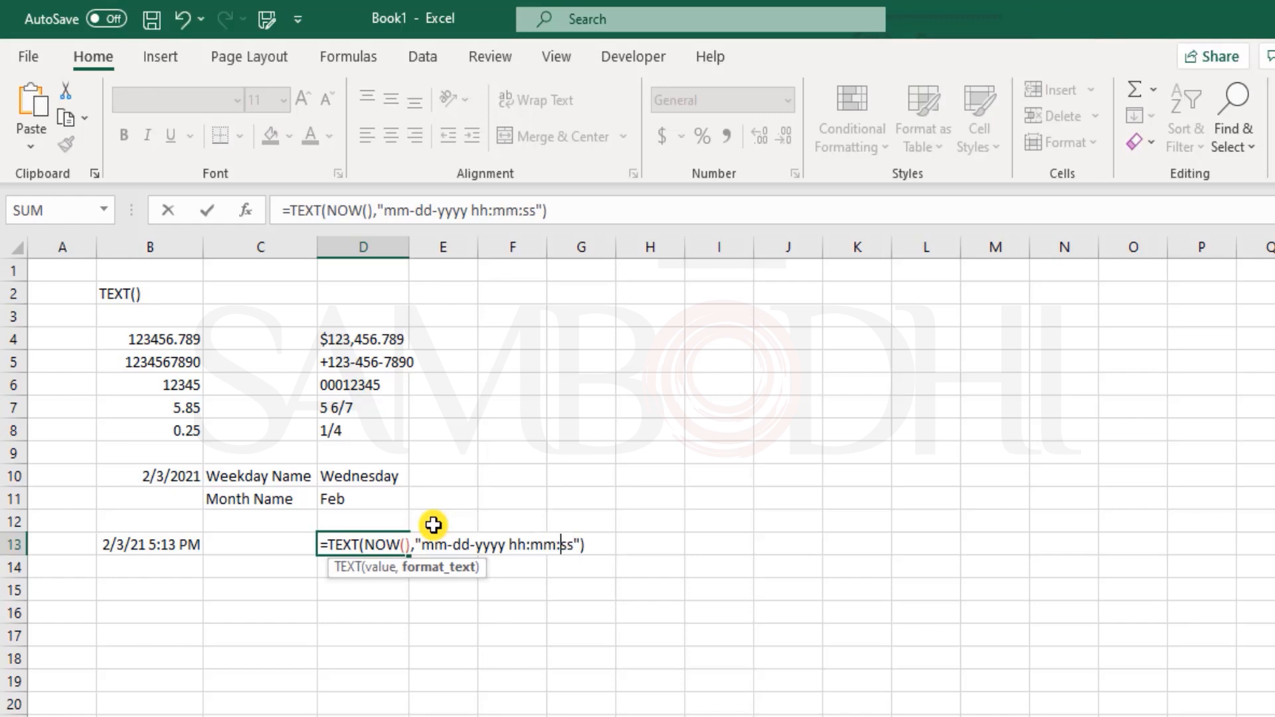
{"action": "key", "text": "Return"}
{"action": "key", "text": "Up"}
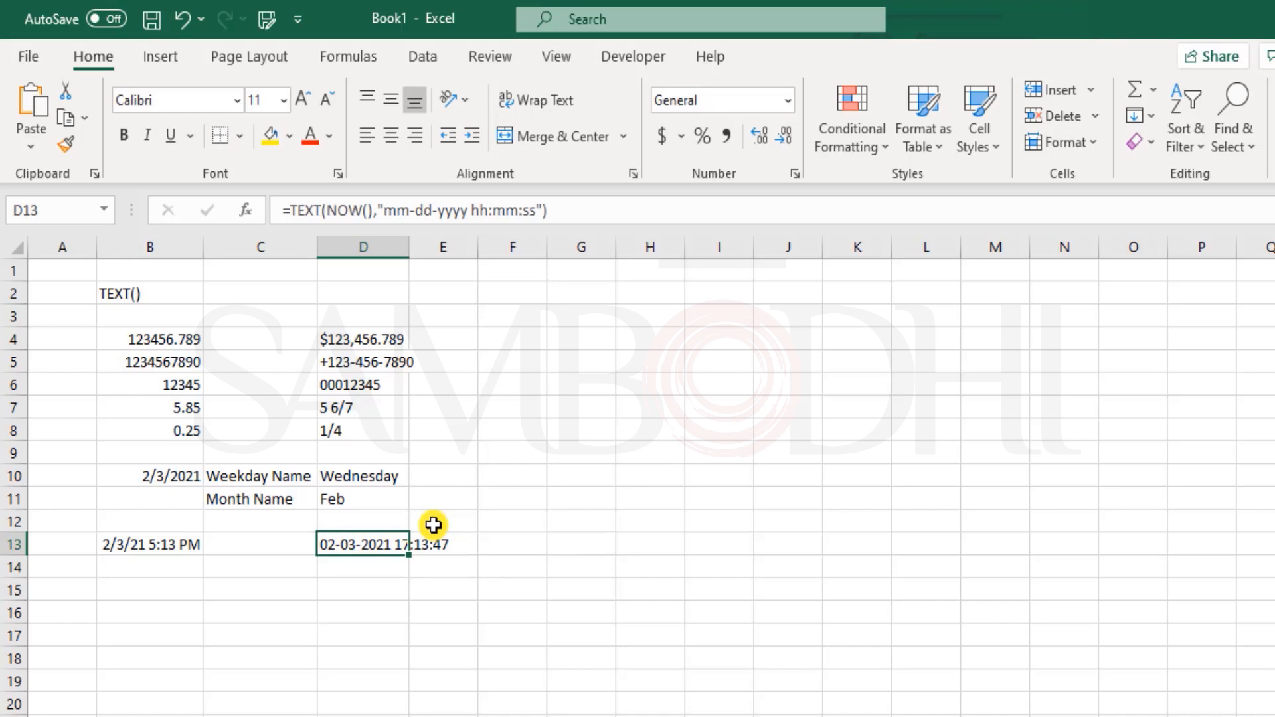
{"action": "key", "text": "Down"}
{"action": "key", "text": "Down"}
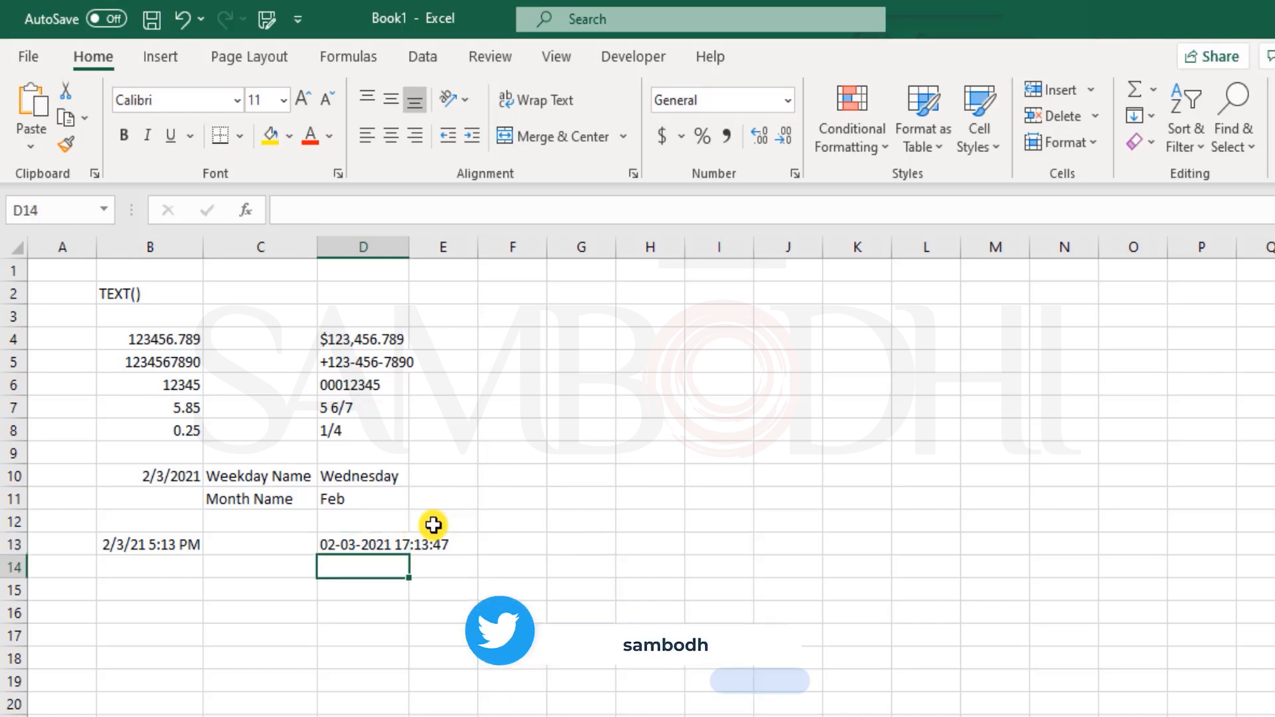
- Enter =TEXT(NOW(),"hh:mm AM/PM") in D15 so it shows 05:14 PM
{"action": "type", "text": "=e"}
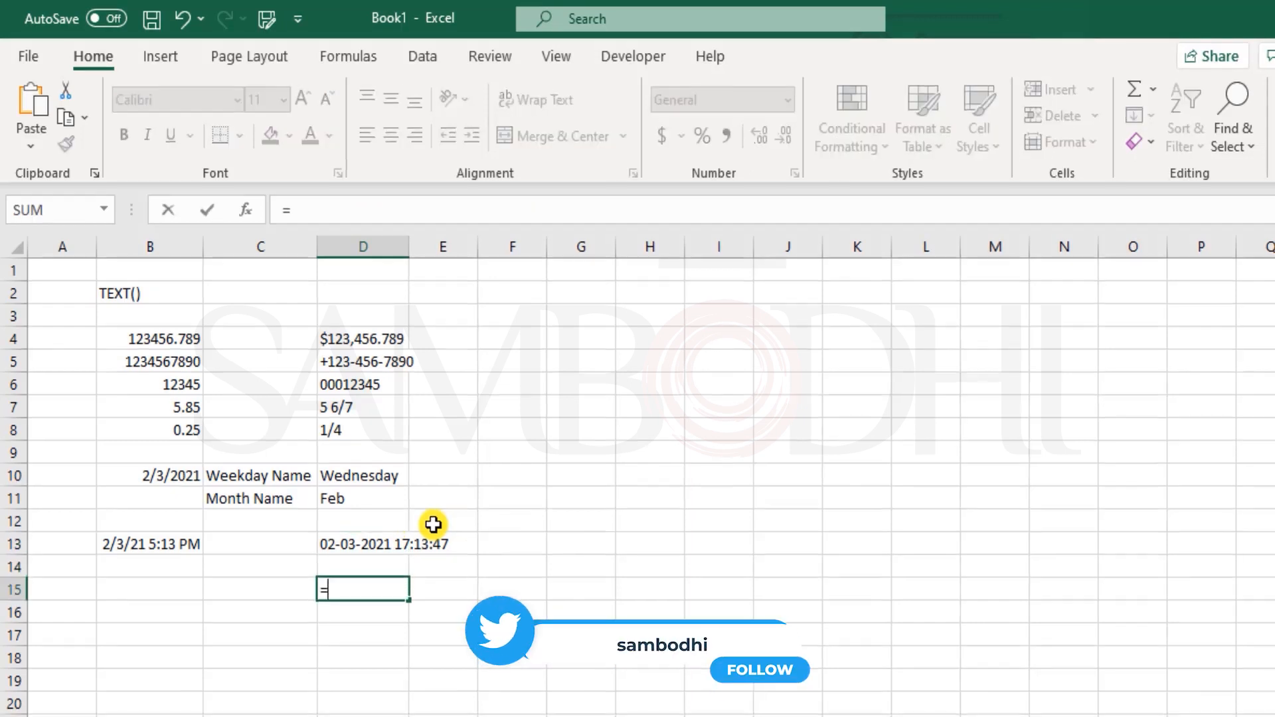
{"action": "key", "text": "BackSpace"}
{"action": "type", "text": "text"}
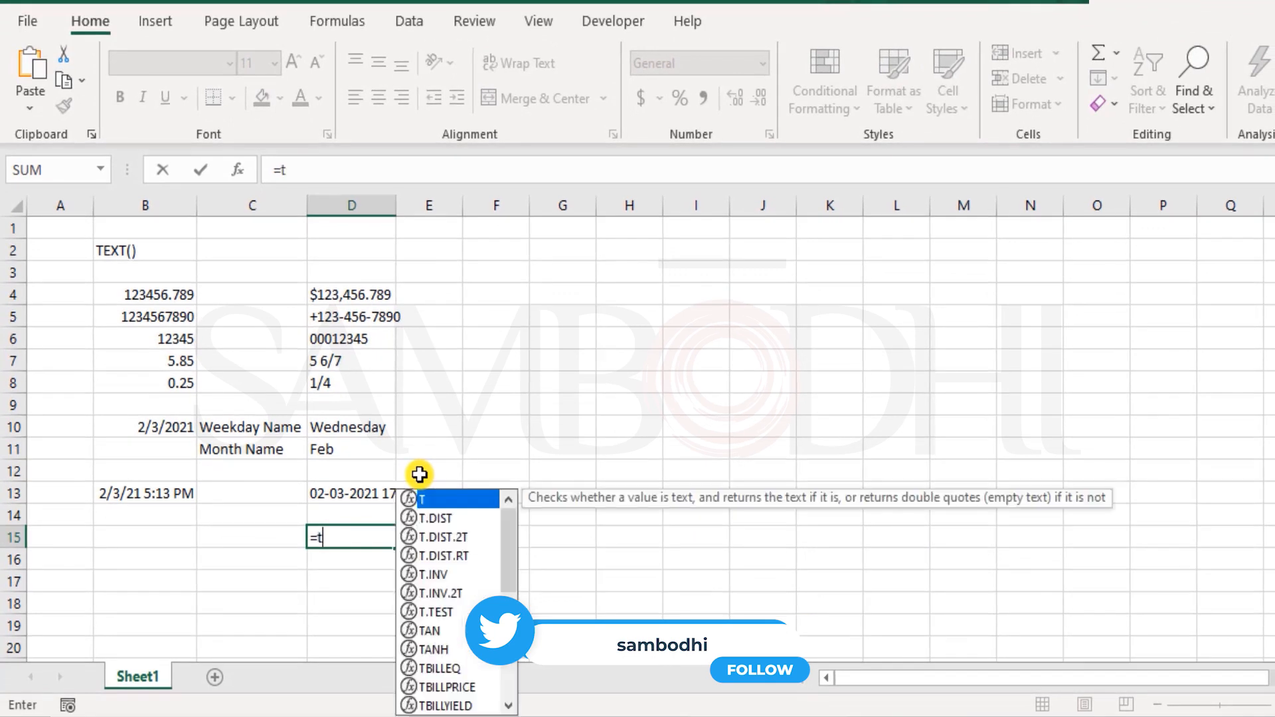
{"action": "key", "text": "Tab"}
{"action": "type", "text": "now"}
{"action": "key", "text": "Tab"}
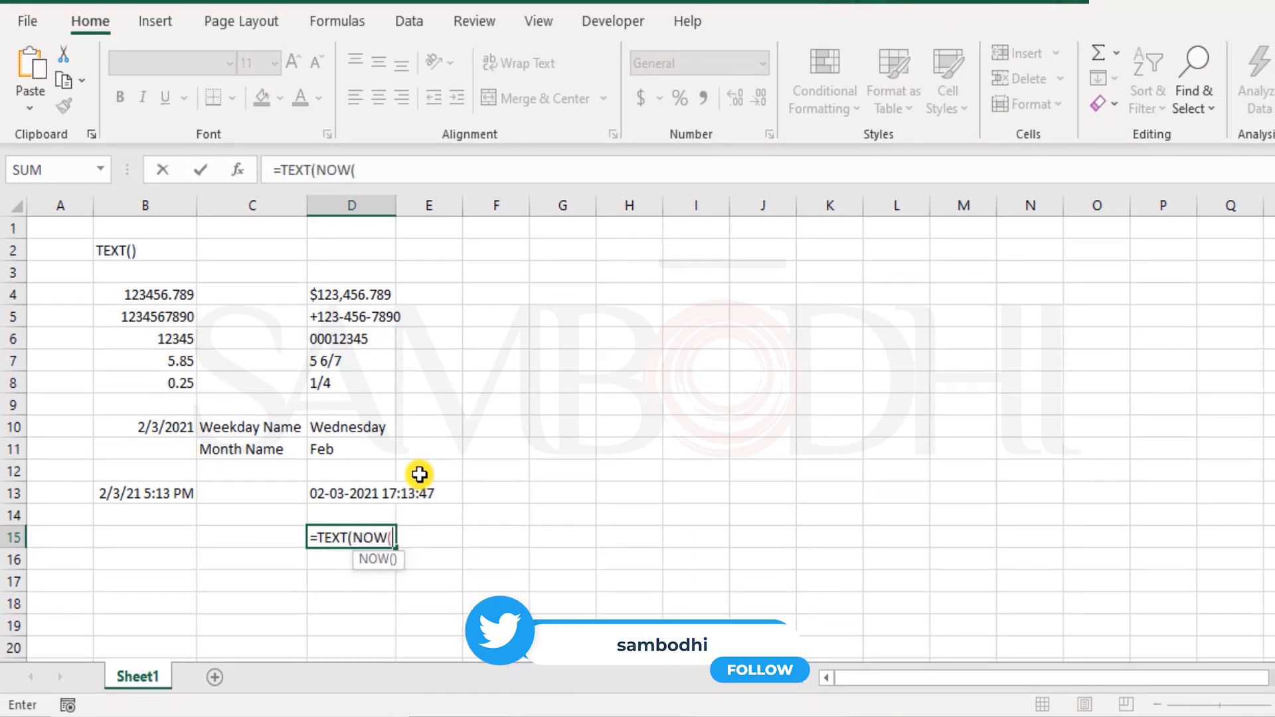
{"action": "type", "text": ")"}
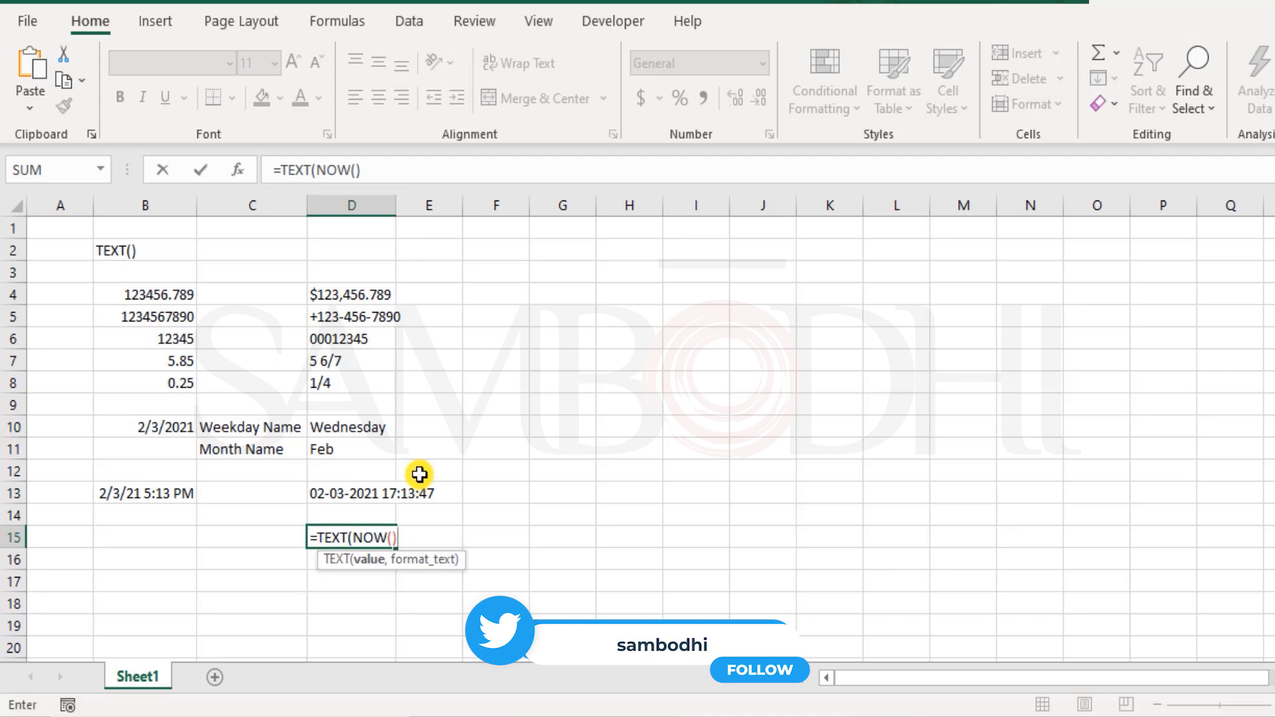
{"action": "type", "text": ","}
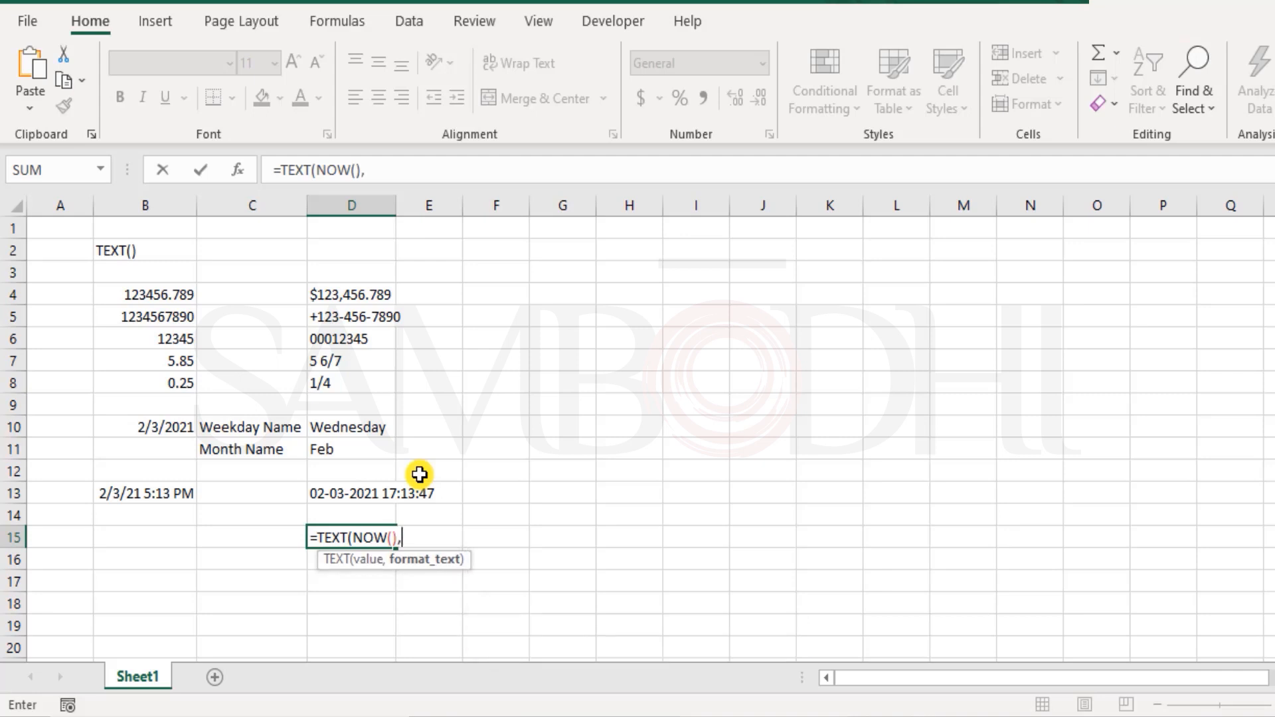
{"action": "type", "text": "\"hh:mm AM/PM"}
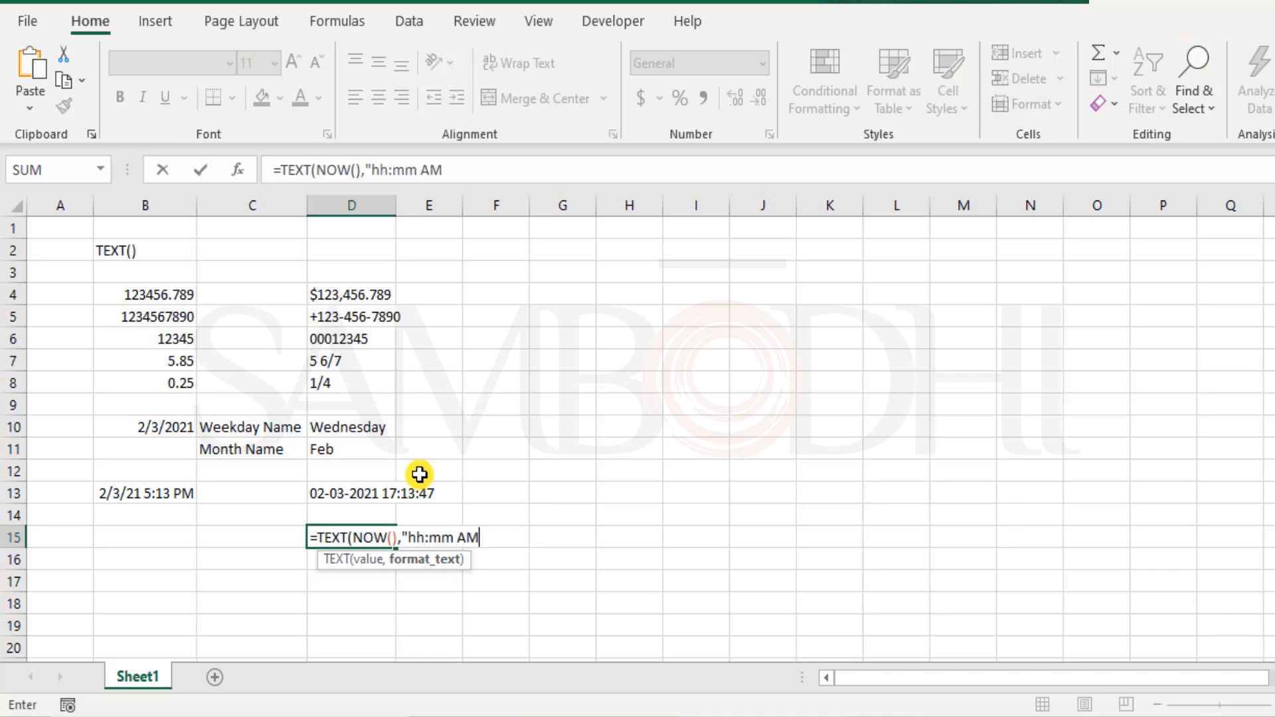
{"action": "type", "text": "\")"}
{"action": "key", "text": "Return"}
{"action": "key", "text": "Up"}
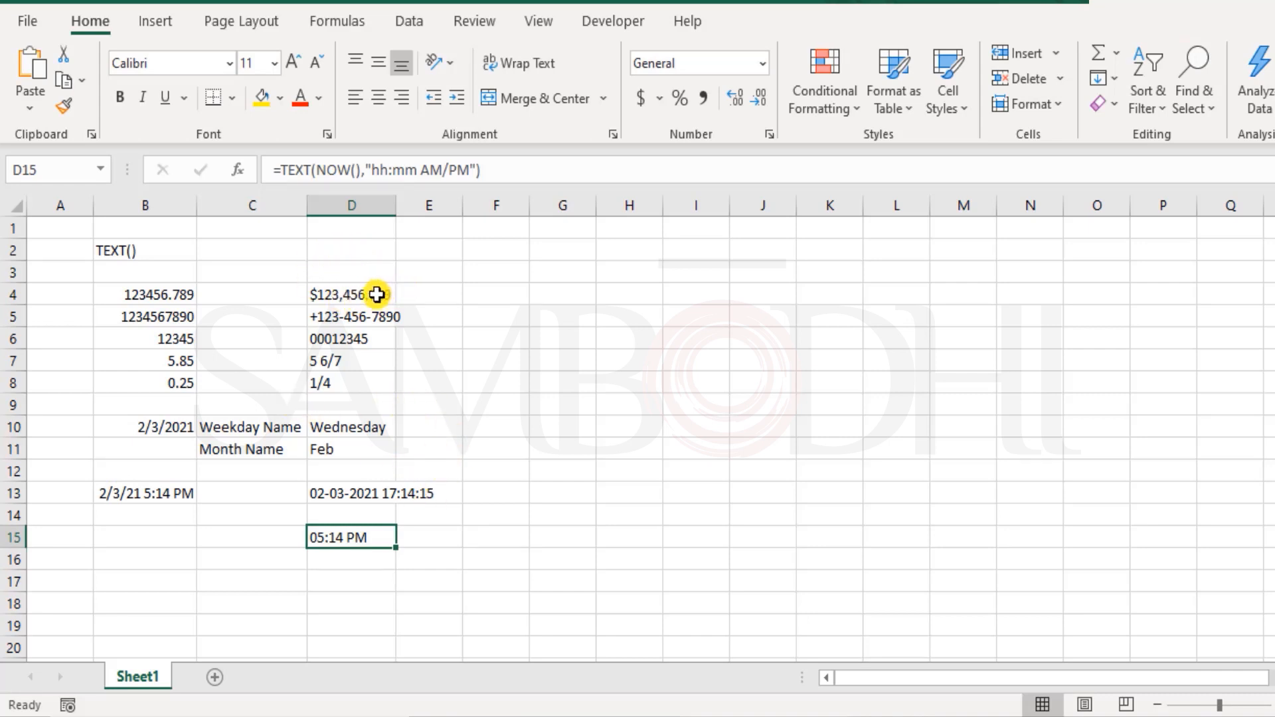
{"action": "left_click", "coordinate": [769, 134]}
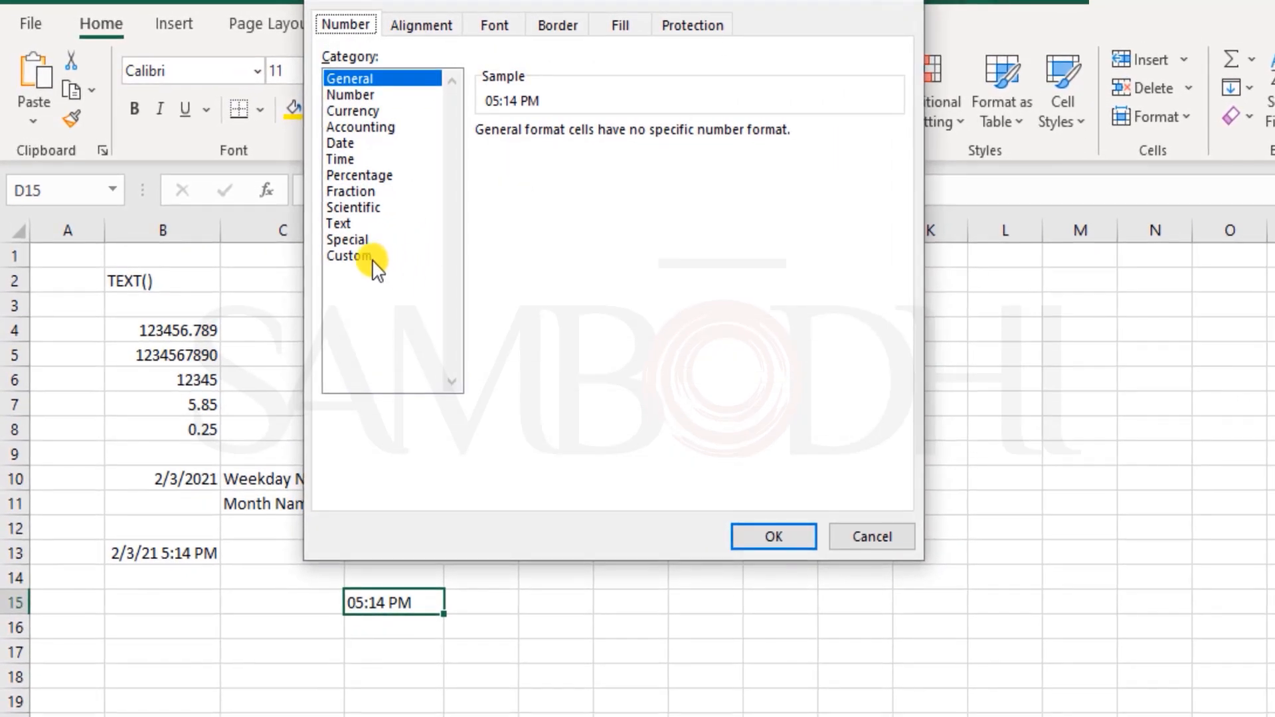
{"action": "left_click", "coordinate": [349, 241]}
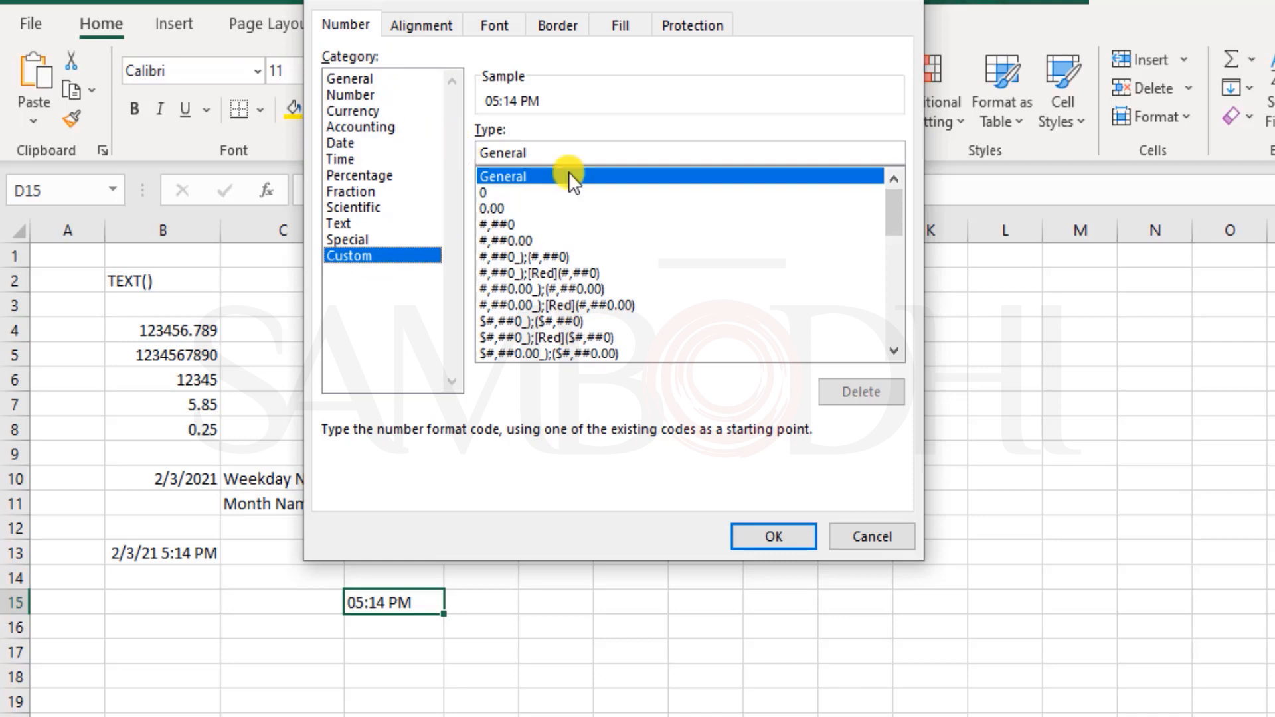
{"action": "left_click_drag", "start_coordinate": [887, 211], "coordinate": [890, 148]}
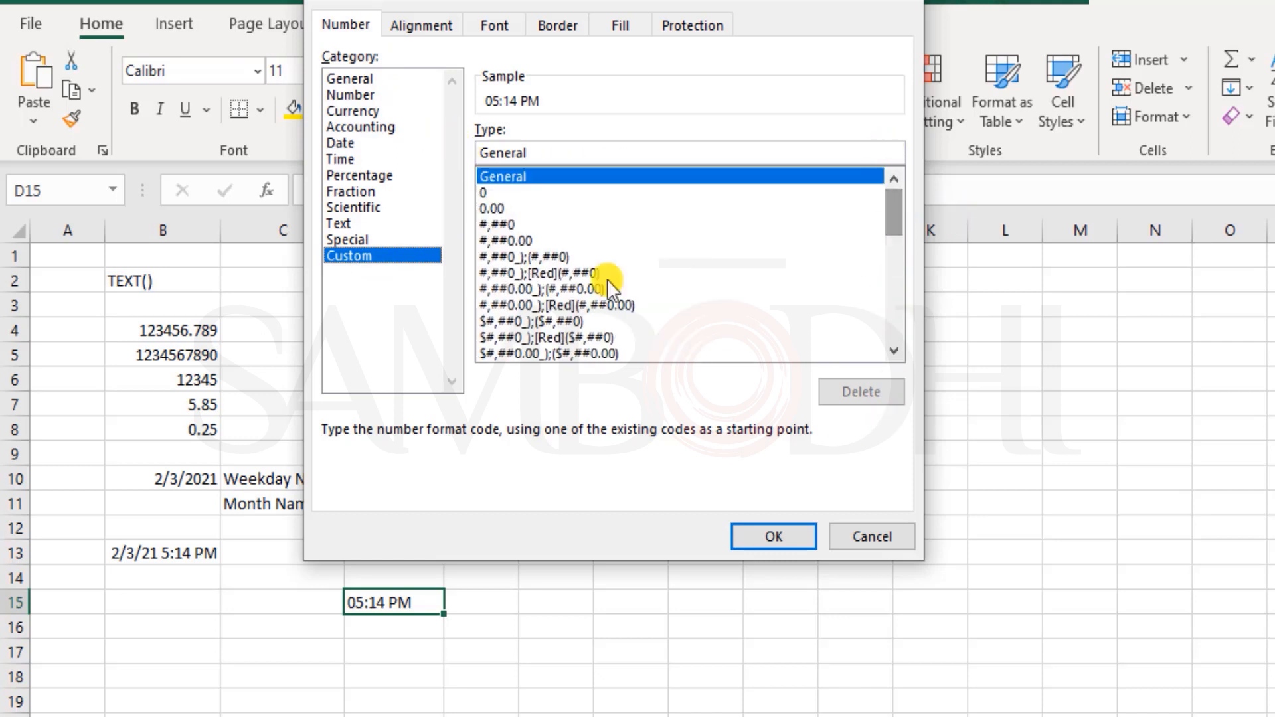
{"action": "left_click", "coordinate": [888, 538]}
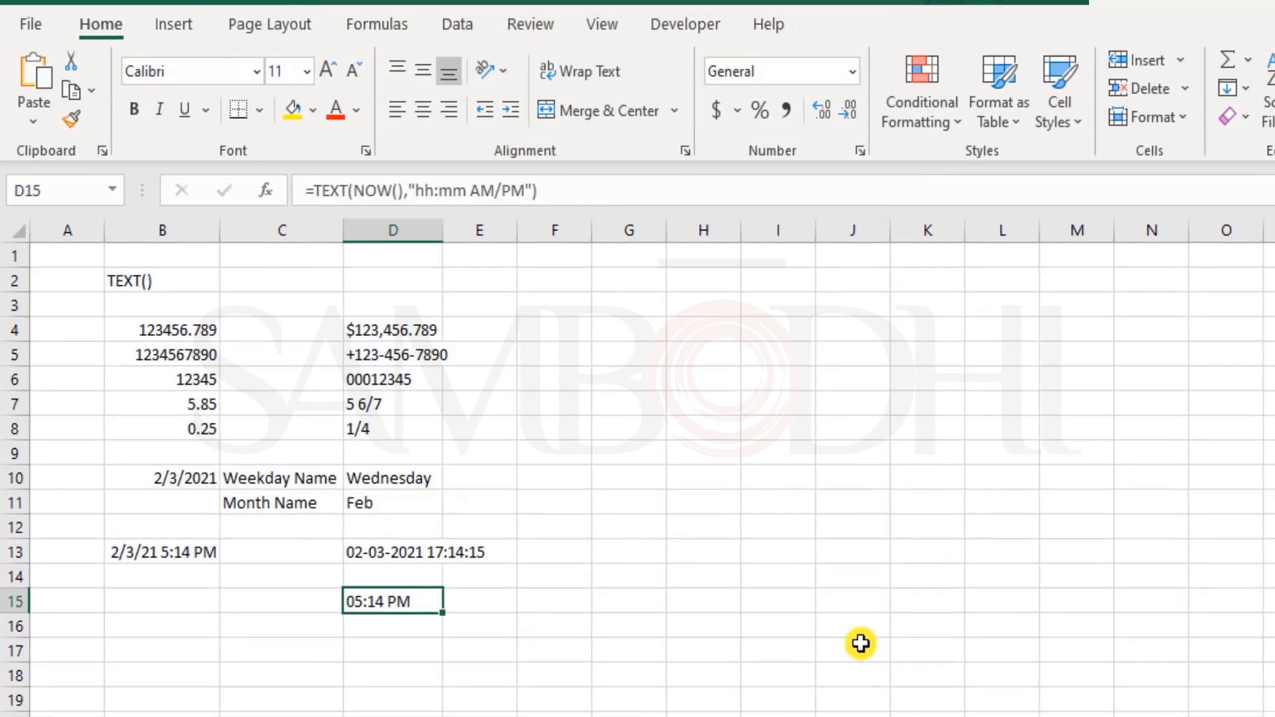